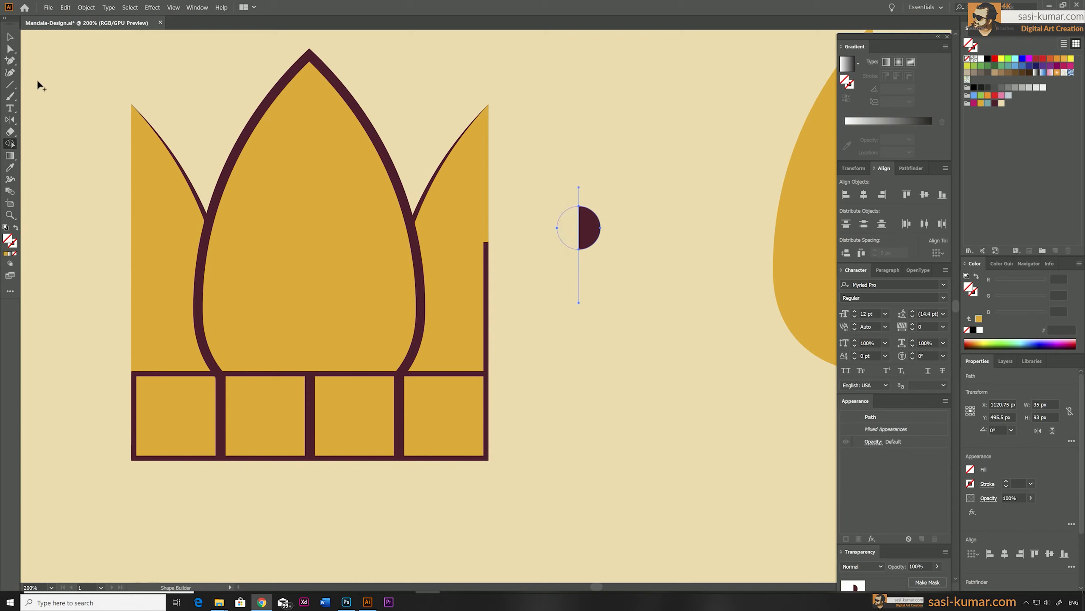
Move the empty left half-circle onto the right petal's outer edge and copy the central petal's gold fill and maroon stroke onto it.
{"action": "left_click", "coordinate": [9, 37]}
{"action": "left_click", "coordinate": [542, 218]}
{"action": "left_click_drag", "start_coordinate": [561, 229], "coordinate": [473, 224]}
{"action": "key", "text": "i"}
{"action": "left_click", "coordinate": [470, 222]}
{"action": "left_click", "coordinate": [6, 37]}
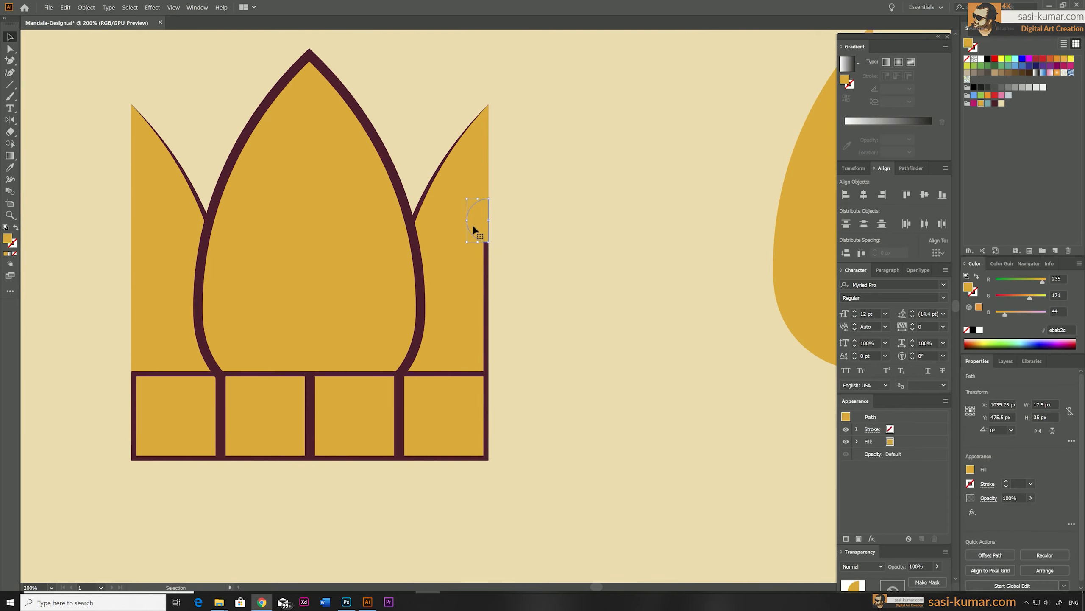
{"action": "key", "text": "i"}
{"action": "left_click", "coordinate": [418, 285]}
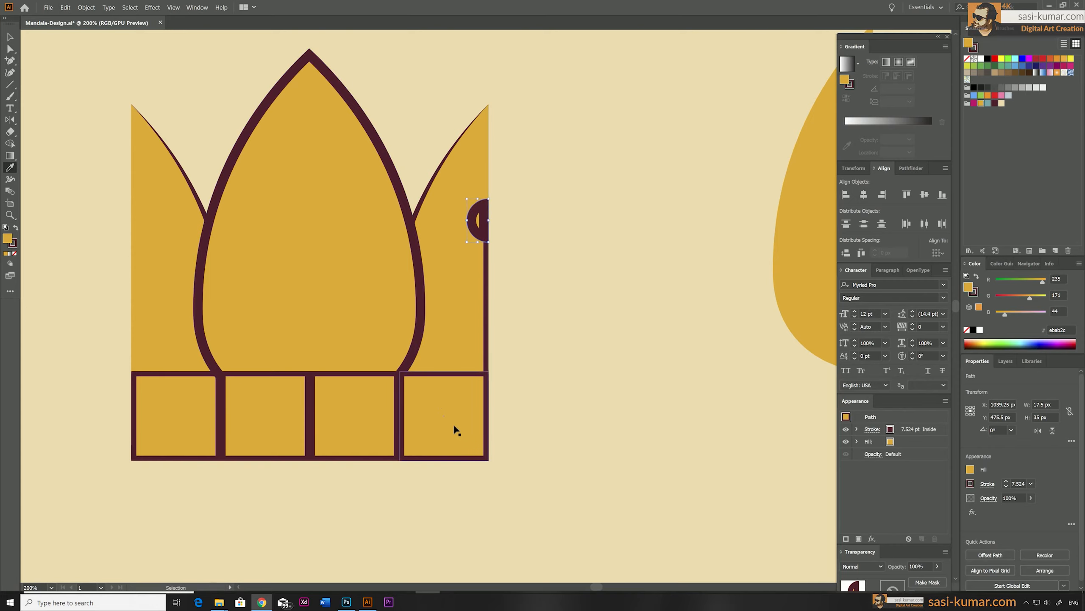
Open the half-circle into an arc by adding an anchor point on its straight edge and deleting that point.
{"action": "key", "text": "ctrl+equal"}
{"action": "key", "text": "ctrl+equal"}
{"action": "key", "text": "ctrl+equal"}
{"action": "key", "text": "ctrl+equal"}
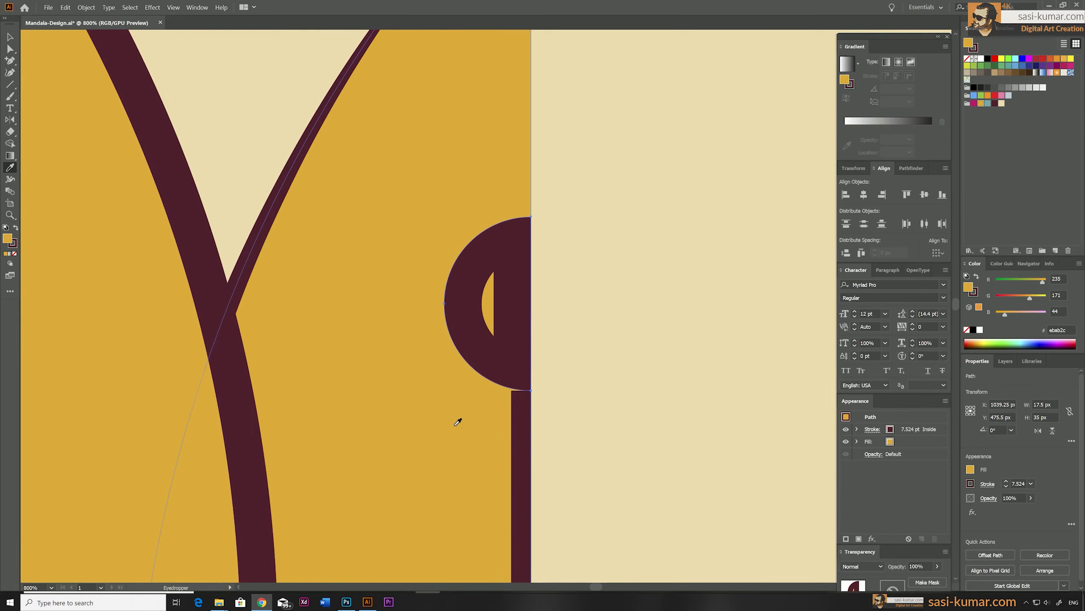
{"action": "left_click", "coordinate": [10, 61]}
{"action": "left_click", "coordinate": [531, 316]}
{"action": "key", "text": "Delete"}
{"action": "left_click", "coordinate": [9, 37]}
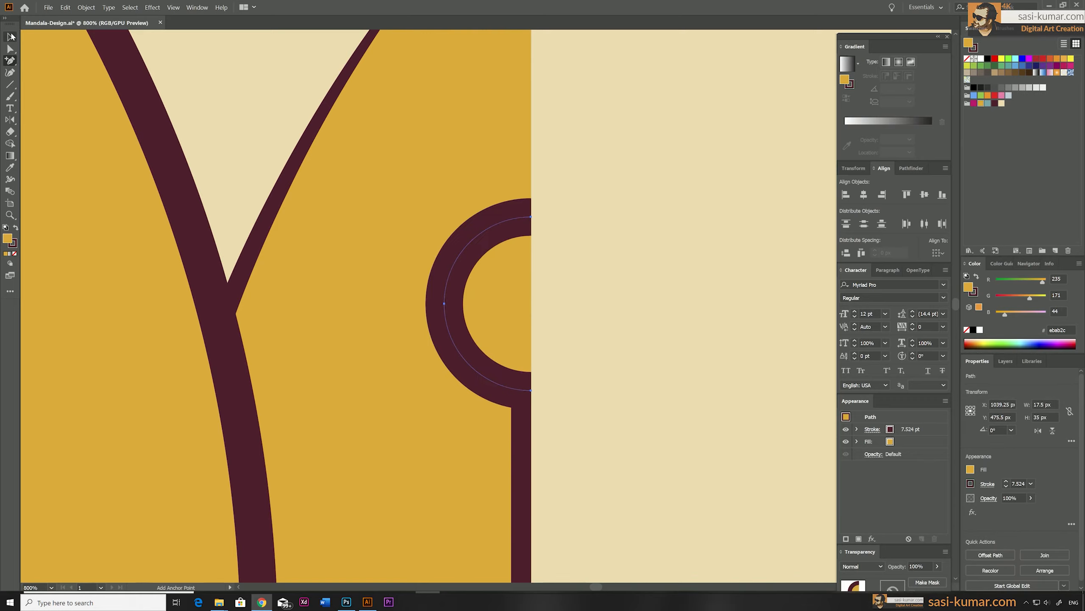
Set the half-circle's stroke weight to 5 pt.
{"action": "left_click", "coordinate": [696, 315]}
{"action": "key", "text": "ctrl+1"}
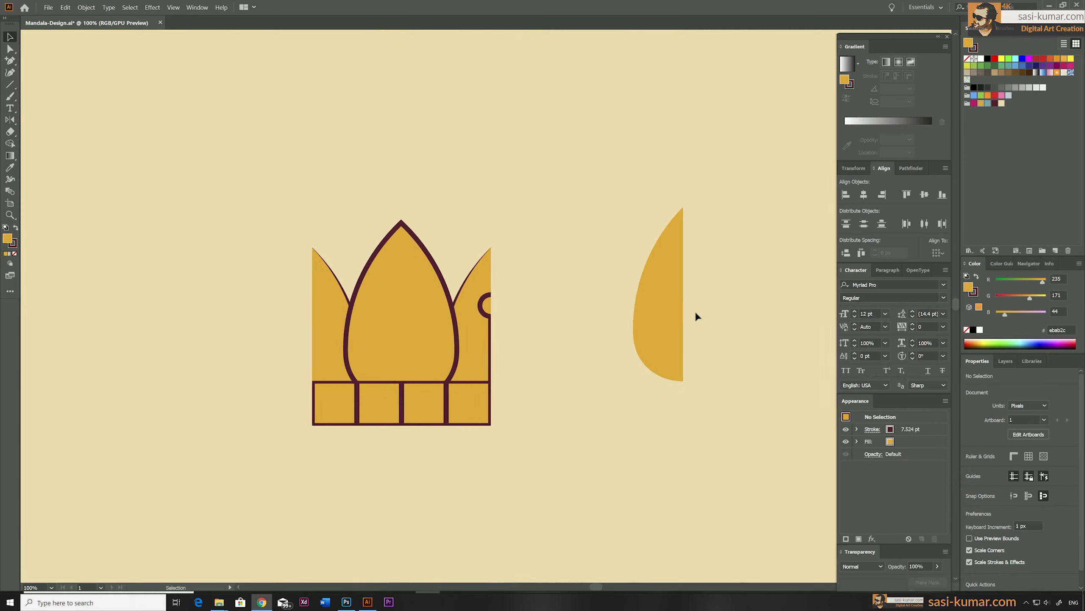
{"action": "left_click", "coordinate": [481, 305]}
{"action": "key", "text": "ctrl+plus"}
{"action": "left_click", "coordinate": [1007, 486]}
{"action": "left_click", "coordinate": [1007, 485]}
{"action": "left_click", "coordinate": [1006, 486]}
{"action": "left_click", "coordinate": [1006, 486]}
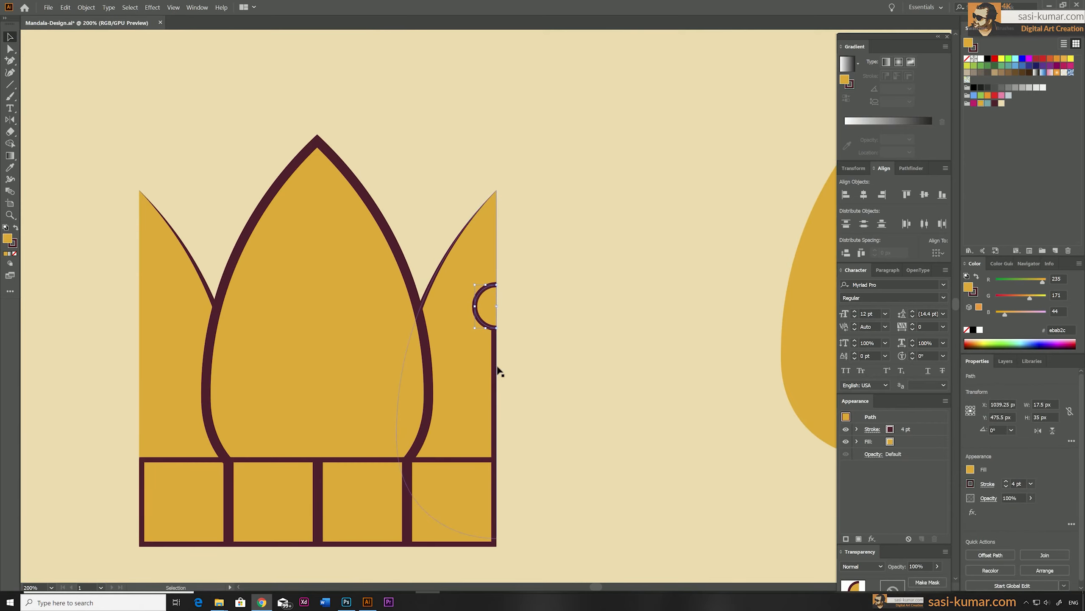
{"action": "left_click", "coordinate": [1007, 480]}
{"action": "left_click", "coordinate": [554, 393]}
Group the half-circle with the vertical bar beneath it and make a copy reflected across the vertical axis.
{"action": "left_click", "coordinate": [487, 326]}
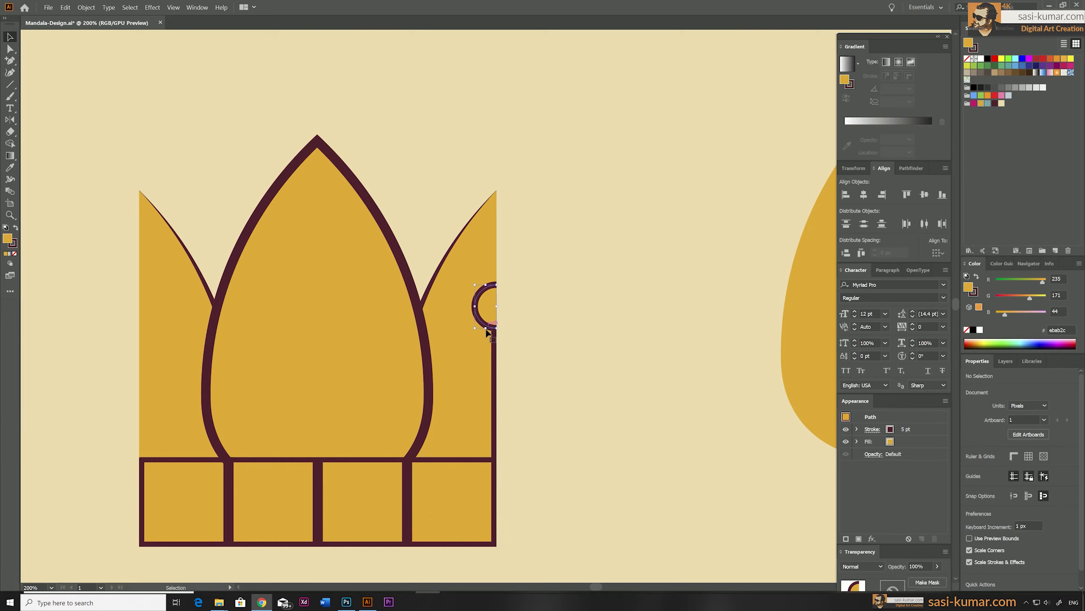
{"action": "left_click", "coordinate": [494, 353], "text": "shift"}
{"action": "key", "text": "ctrl+g"}
{"action": "double_click", "coordinate": [10, 119]}
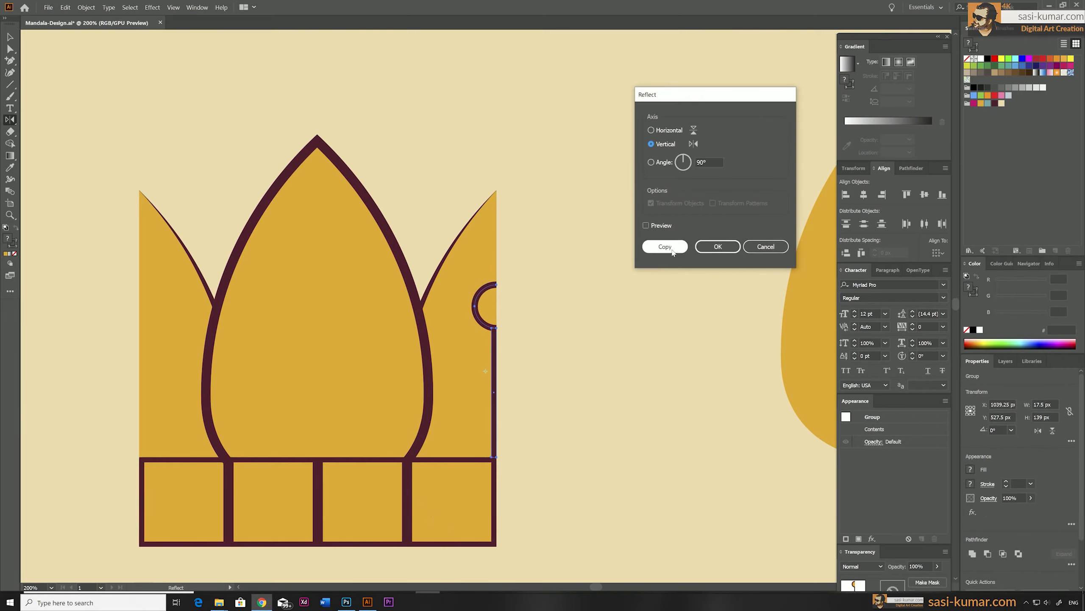
{"action": "left_click", "coordinate": [671, 249]}
Move the reflected group to the left petal's outer edge and nudge it 1 px left to line up with the band.
{"action": "key", "text": "v"}
{"action": "left_click_drag", "start_coordinate": [489, 321], "coordinate": [150, 323]}
{"action": "key", "text": "ctrl+plus"}
{"action": "key", "text": "ctrl+plus"}
{"action": "key", "text": "ctrl+plus"}
{"action": "key", "text": "ctrl+plus"}
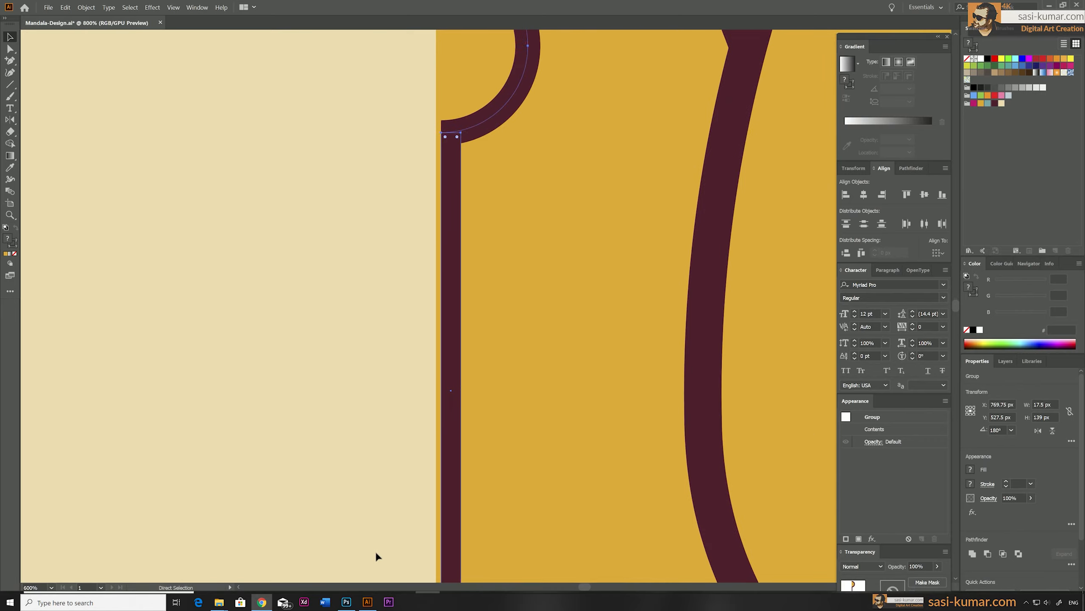
{"action": "left_click_drag", "start_coordinate": [374, 551], "coordinate": [370, 332]}
{"action": "key", "text": "Left"}
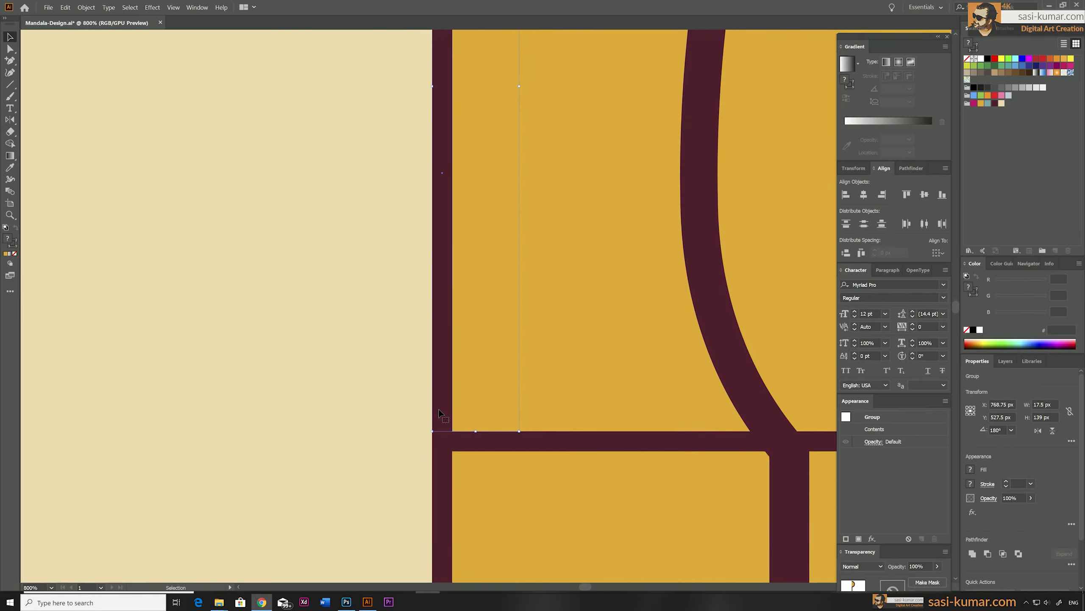
{"action": "key", "text": "ctrl+minus"}
{"action": "key", "text": "ctrl+minus"}
{"action": "key", "text": "ctrl+minus"}
{"action": "key", "text": "ctrl+minus"}
{"action": "key", "text": "ctrl+minus"}
{"action": "left_click_drag", "start_coordinate": [769, 347], "coordinate": [589, 300]}
{"action": "left_click", "coordinate": [684, 340]}
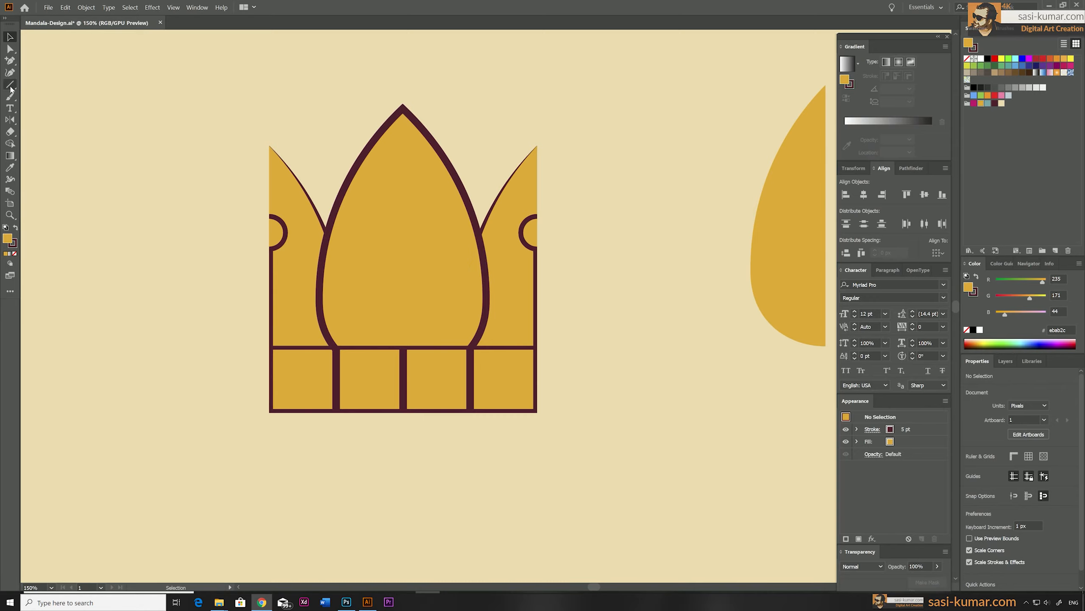
Draw a circle about 33 px in diameter in the upper part of the central petal and centre it under the tip.
{"action": "left_click_drag", "start_coordinate": [10, 88], "coordinate": [37, 98]}
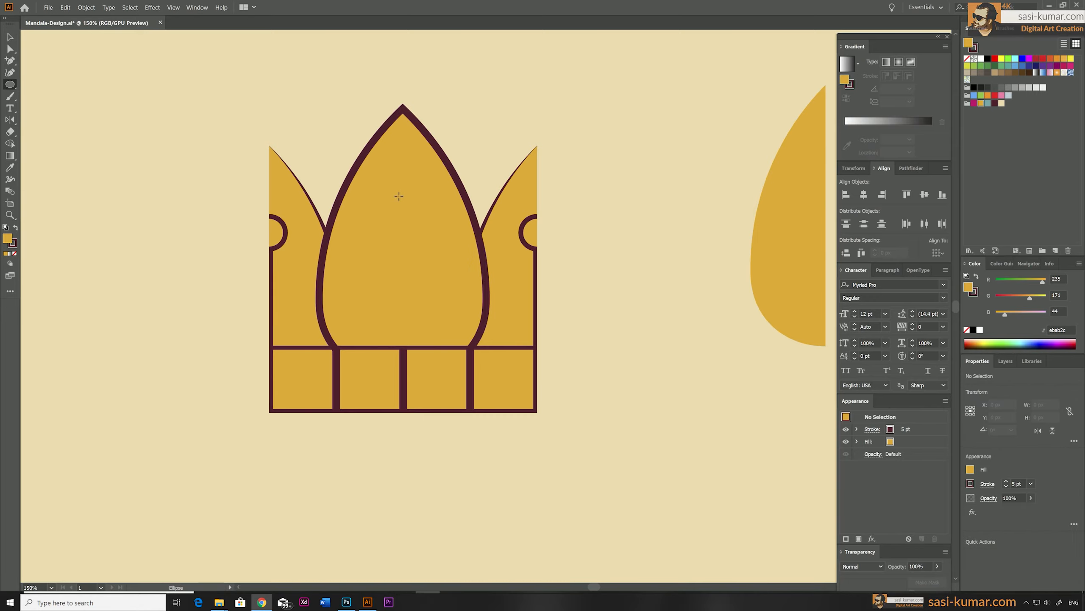
{"action": "left_click_drag", "start_coordinate": [392, 170], "coordinate": [423, 200]}
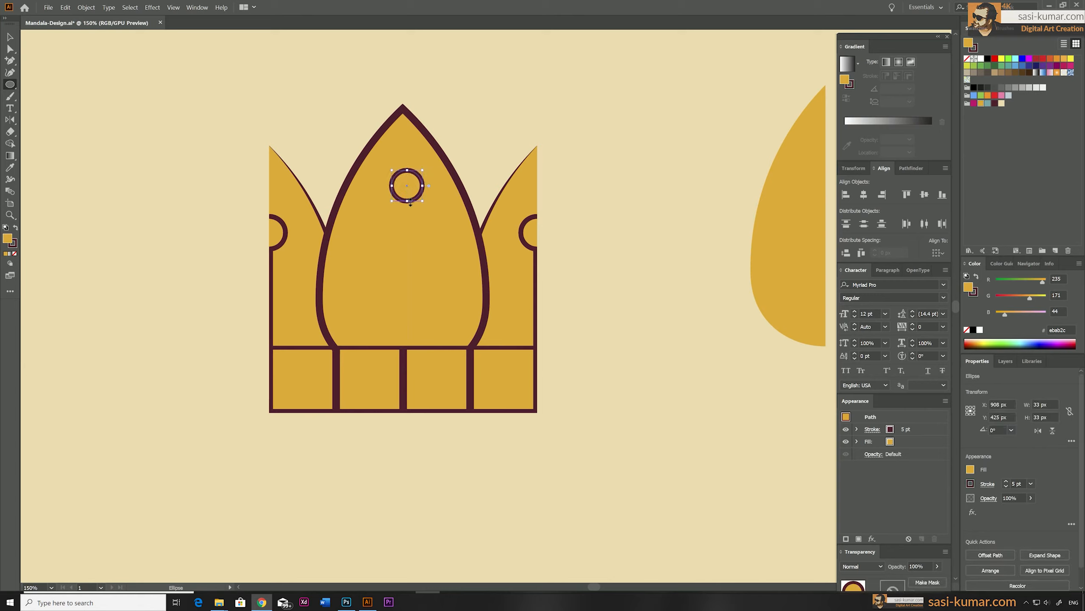
{"action": "left_click", "coordinate": [11, 39]}
{"action": "left_click_drag", "start_coordinate": [419, 180], "coordinate": [414, 180]}
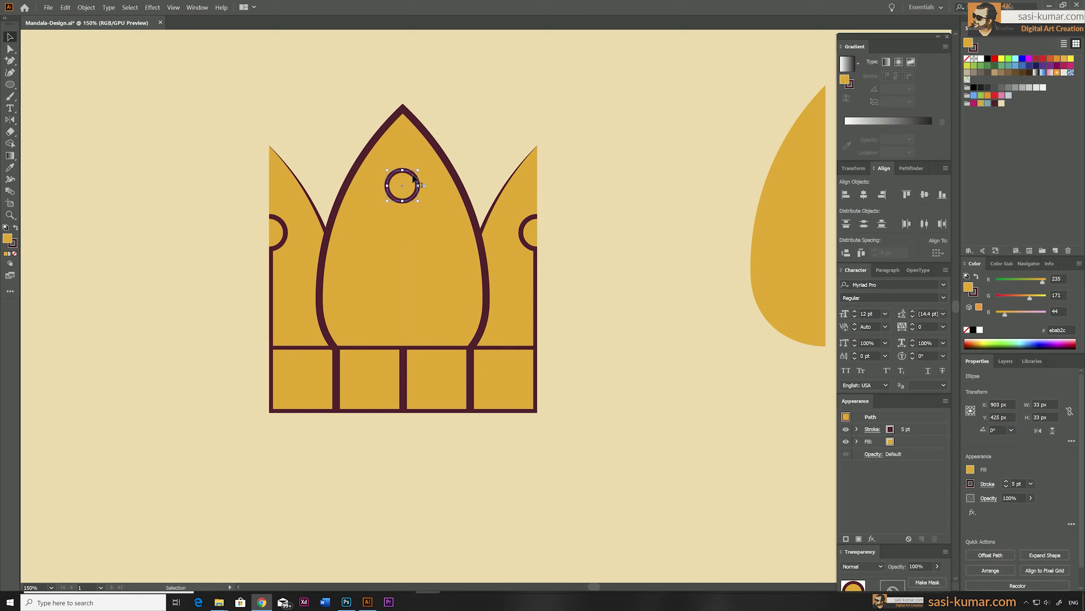
{"action": "left_click", "coordinate": [444, 97]}
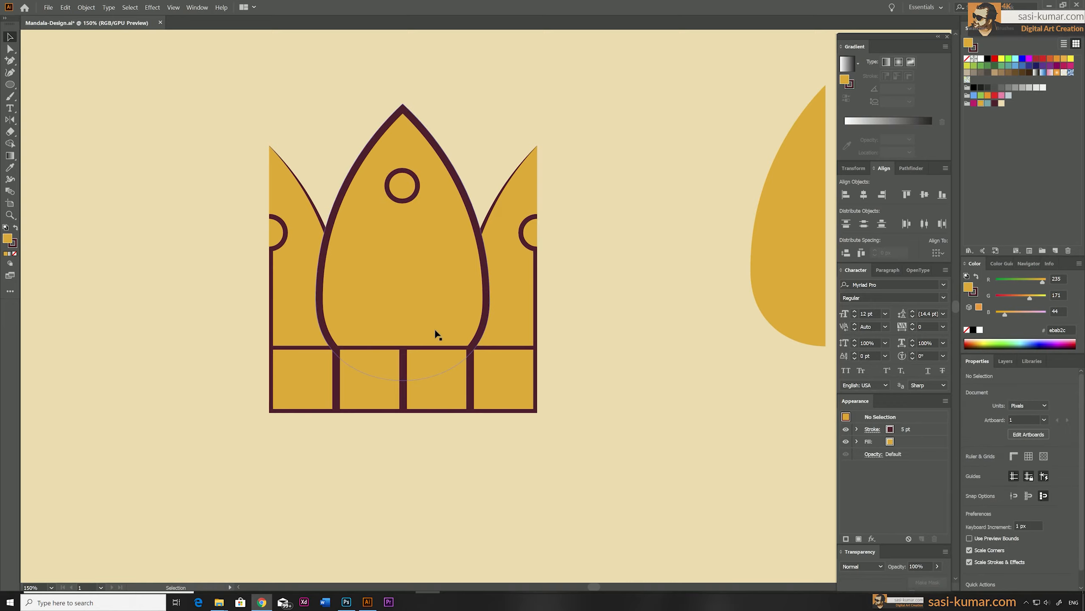
Paste a copy of the central petal in front, scale it to about 87 × 138 px and centre it below the small circle.
{"action": "left_click", "coordinate": [435, 272]}
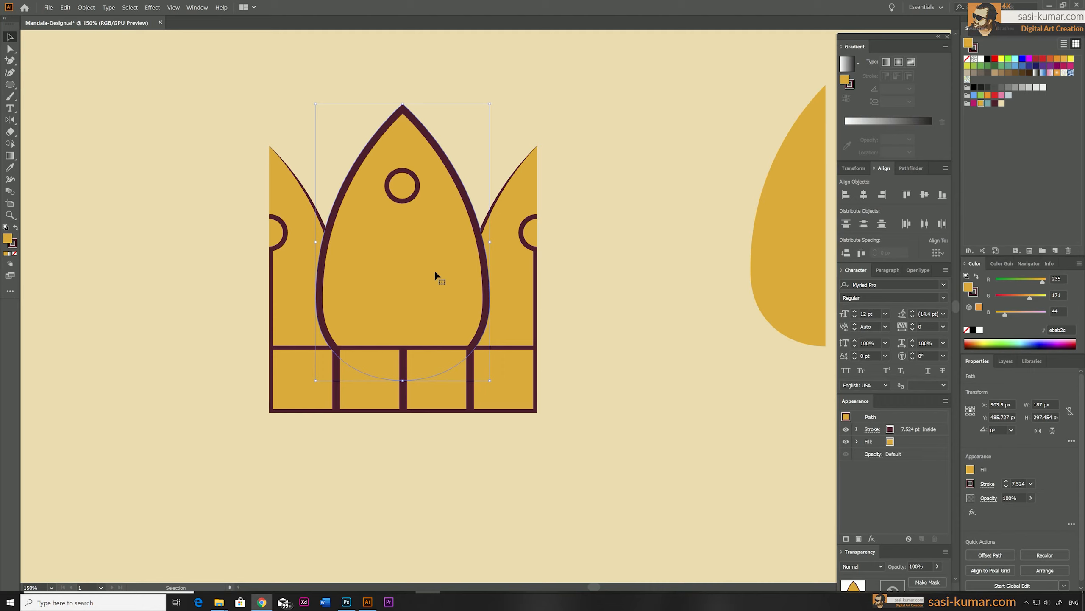
{"action": "key", "text": "ctrl+c"}
{"action": "left_click", "coordinate": [468, 466]}
{"action": "key", "text": "ctrl+f"}
{"action": "left_click", "coordinate": [463, 297]}
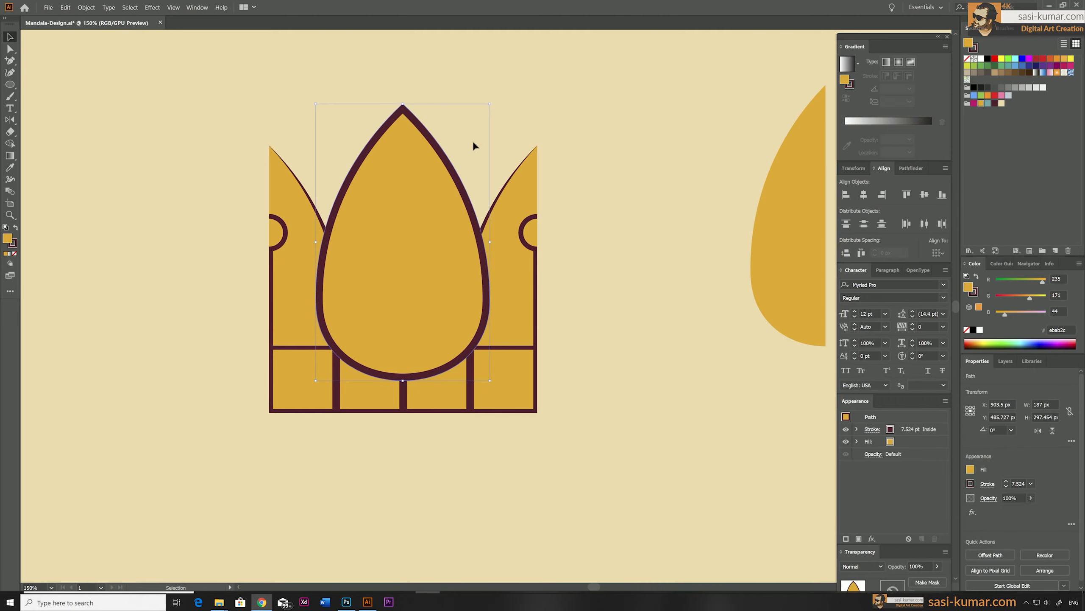
{"action": "left_click_drag", "start_coordinate": [491, 103], "coordinate": [447, 172]}
{"action": "left_click_drag", "start_coordinate": [413, 270], "coordinate": [413, 299]}
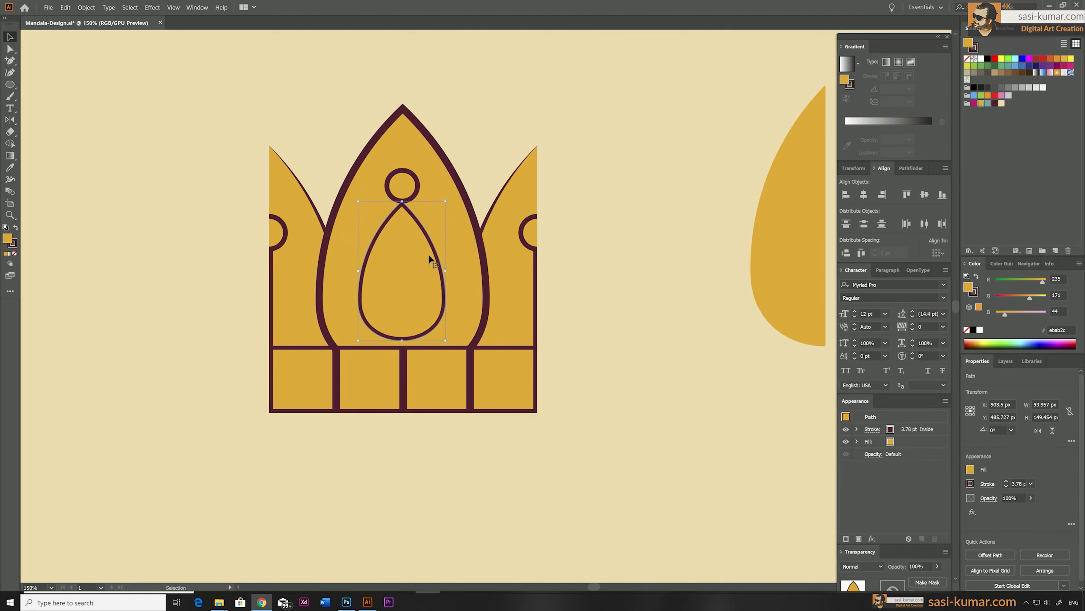
{"action": "mouse_move", "coordinate": [447, 202]}
{"action": "left_mouse_down"}
{"action": "mouse_move", "coordinate": [404, 268]}
{"action": "mouse_move", "coordinate": [444, 211]}
{"action": "left_mouse_up"}
{"action": "left_click", "coordinate": [409, 193], "text": "shift"}
{"action": "left_click", "coordinate": [414, 126], "text": "shift"}
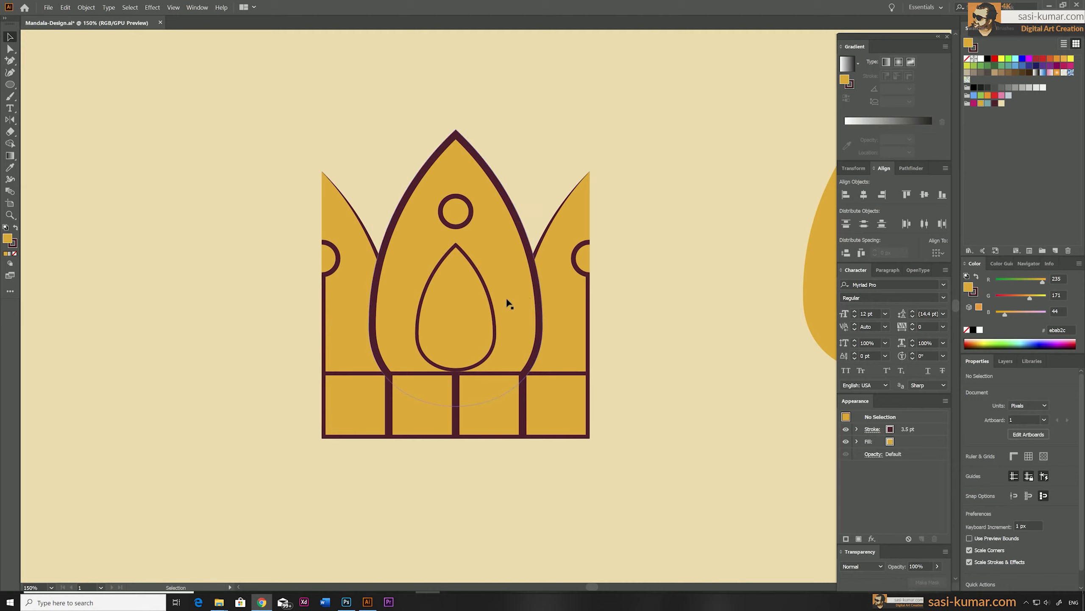
Match the inner petal's stroke to the small circle's with the Eyedropper.
{"action": "left_click", "coordinate": [488, 295]}
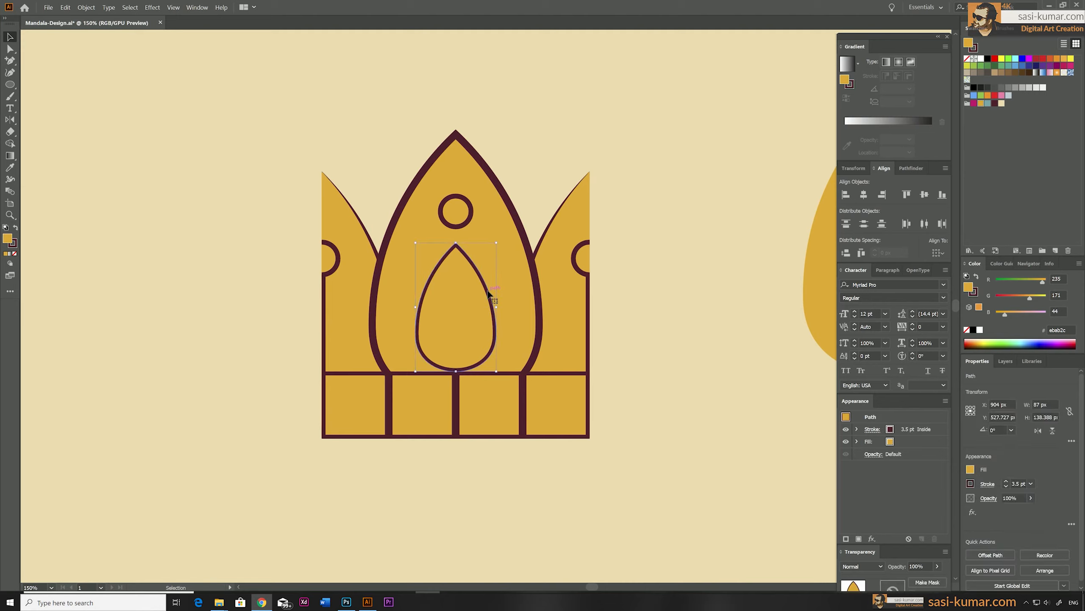
{"action": "key", "text": "i"}
{"action": "left_click", "coordinate": [472, 213]}
{"action": "key", "text": "v"}
{"action": "left_click", "coordinate": [73, 63]}
{"action": "left_click_drag", "start_coordinate": [494, 117], "coordinate": [478, 106]}
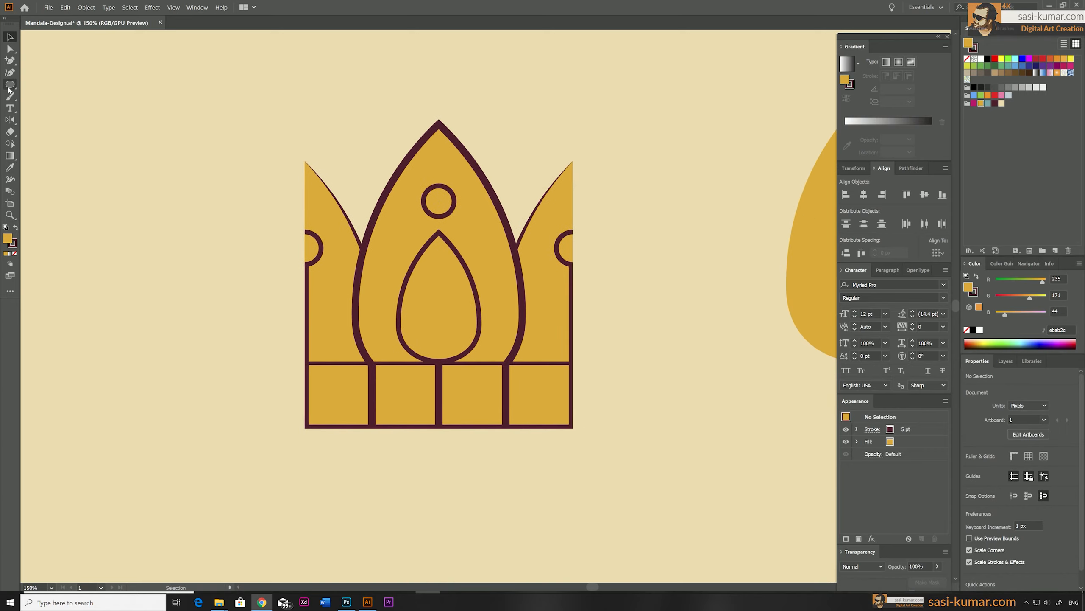
Duplicate the leftmost band square directly beneath the band and remove the copy's stroke.
{"action": "left_click_drag", "start_coordinate": [9, 85], "coordinate": [30, 86]}
{"action": "left_click", "coordinate": [12, 40]}
{"action": "left_click", "coordinate": [345, 426]}
{"action": "mouse_move", "coordinate": [345, 426]}
{"action": "left_mouse_down"}
{"action": "mouse_move", "coordinate": [345, 506]}
{"action": "mouse_move", "coordinate": [338, 441]}
{"action": "left_mouse_up"}
{"action": "scroll", "coordinate": [441, 505], "scroll_direction": "down", "scroll_amount": 3}
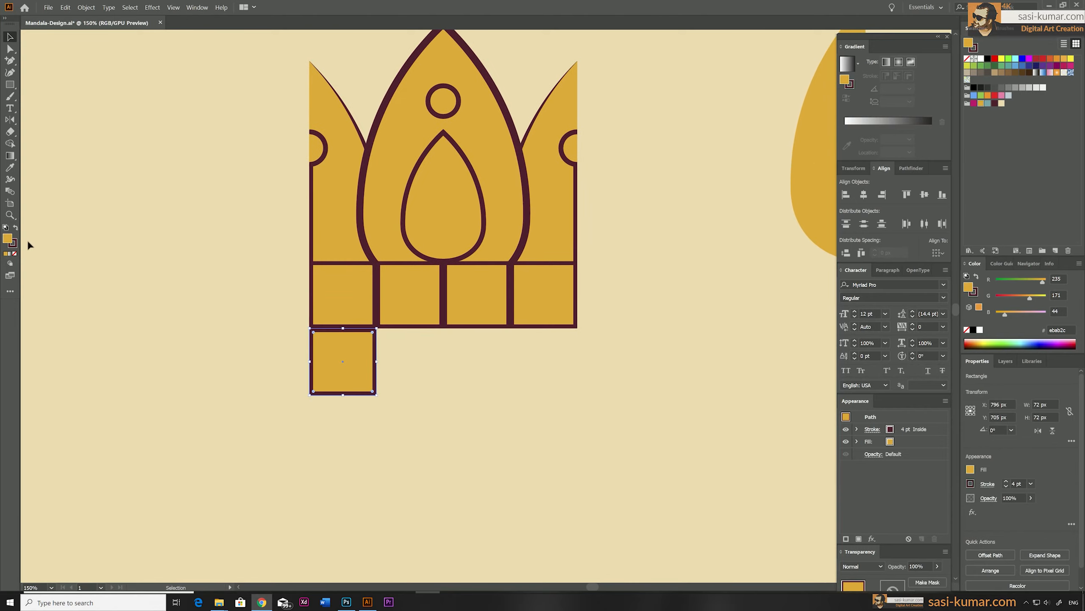
{"action": "left_click", "coordinate": [16, 243]}
{"action": "left_click", "coordinate": [14, 253]}
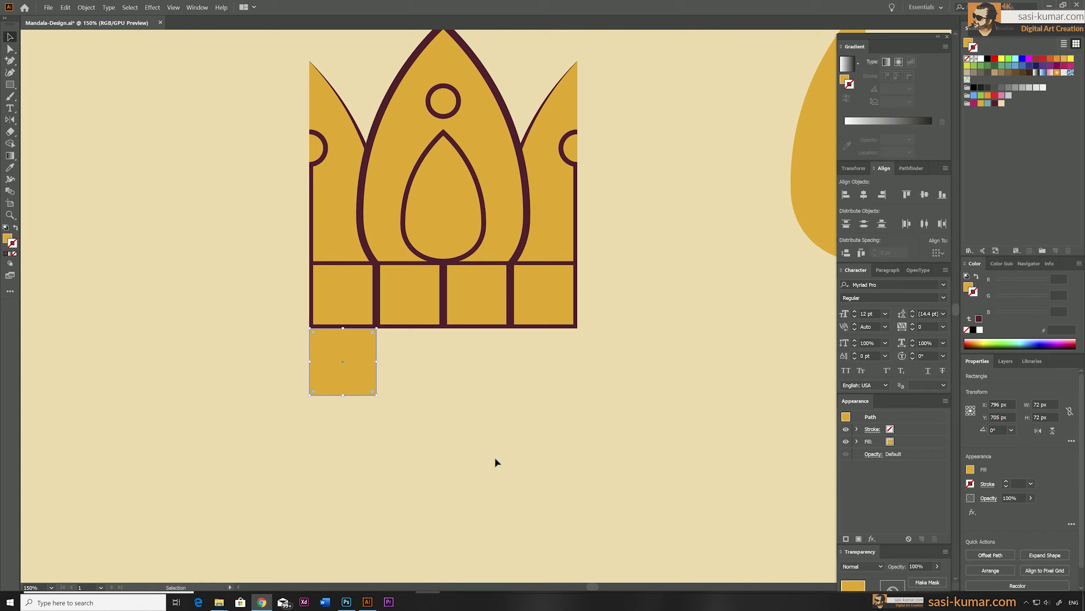
Stretch the new square downward to 160 px tall and round its two bottom corners to 36 px.
{"action": "left_click", "coordinate": [495, 456]}
{"action": "left_click_drag", "start_coordinate": [345, 396], "coordinate": [344, 477]}
{"action": "left_click", "coordinate": [439, 436]}
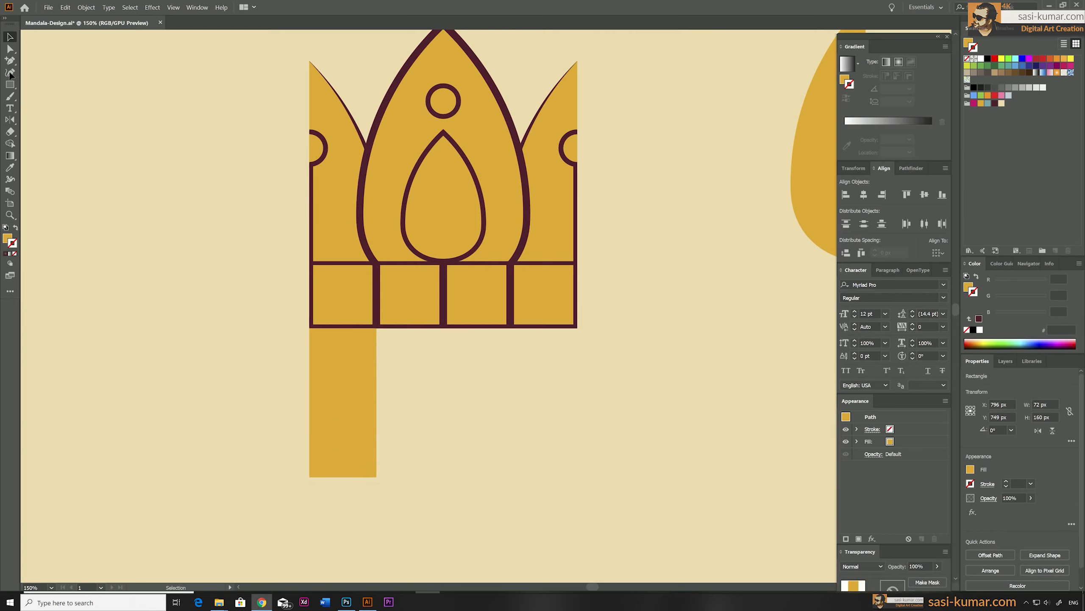
{"action": "left_click", "coordinate": [16, 54]}
{"action": "left_click", "coordinate": [347, 476]}
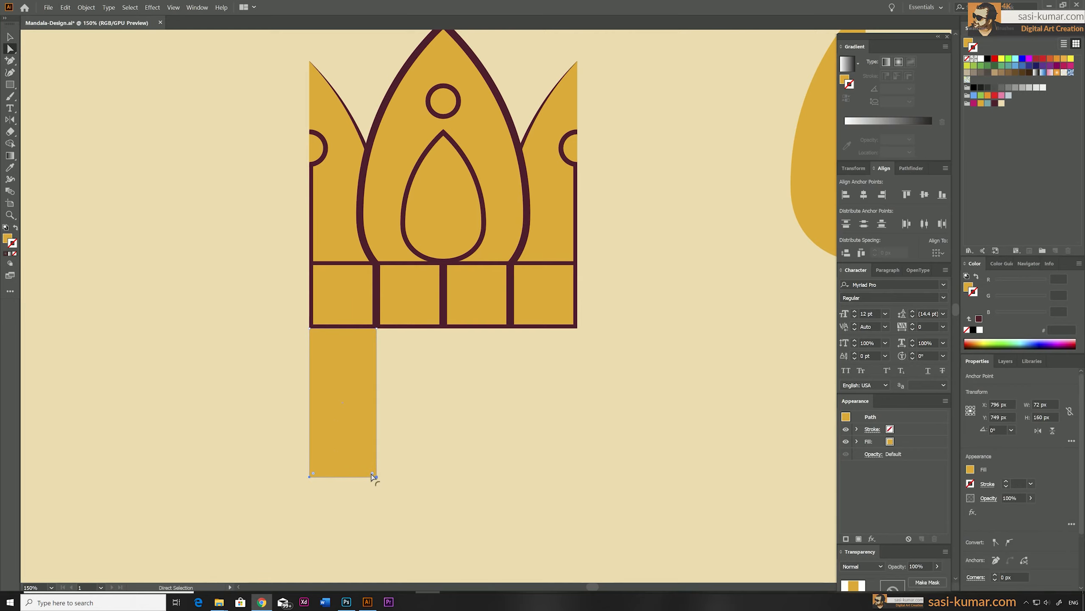
{"action": "left_click_drag", "start_coordinate": [373, 473], "coordinate": [370, 412]}
{"action": "left_click", "coordinate": [10, 37]}
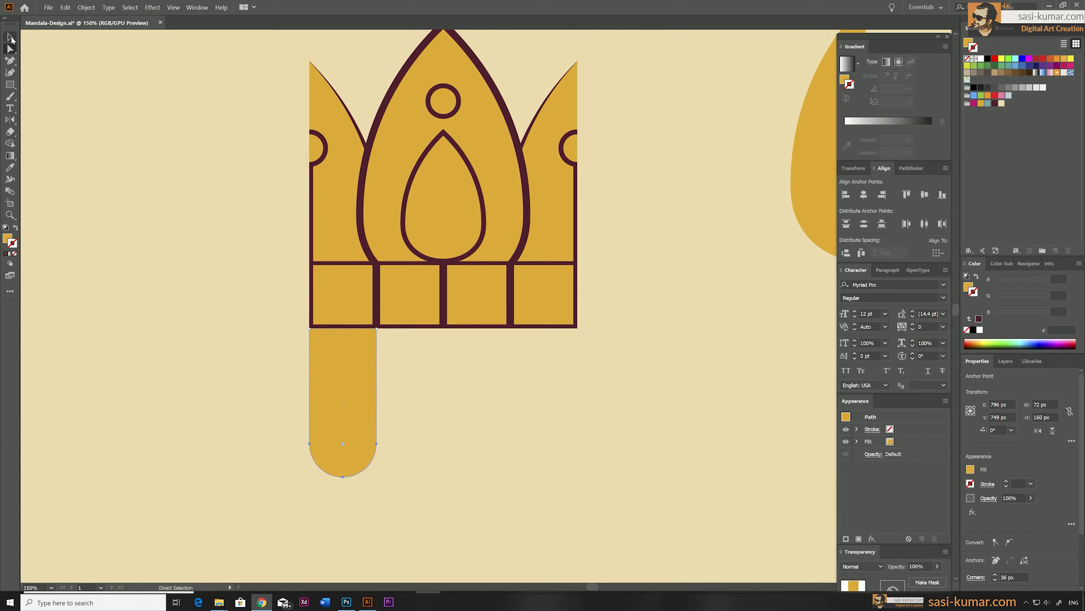
Make three progressively smaller copies of the rounded bar, the last two about 45 × 100 px and 30 × 67 px.
{"action": "left_click", "coordinate": [345, 482]}
{"action": "left_click", "coordinate": [345, 427]}
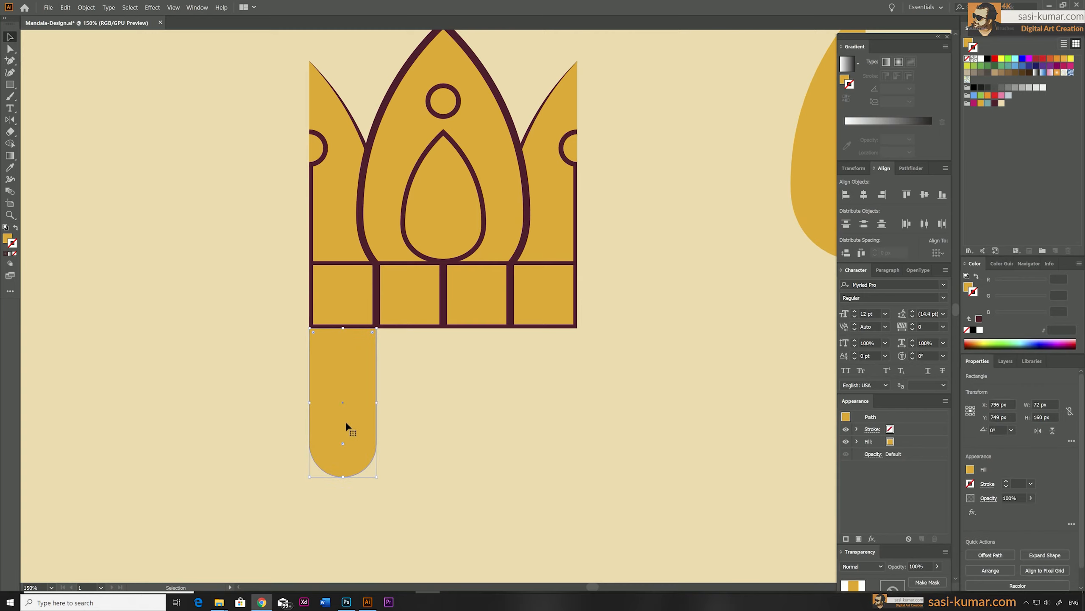
{"action": "left_click_drag", "start_coordinate": [349, 440], "coordinate": [432, 456]}
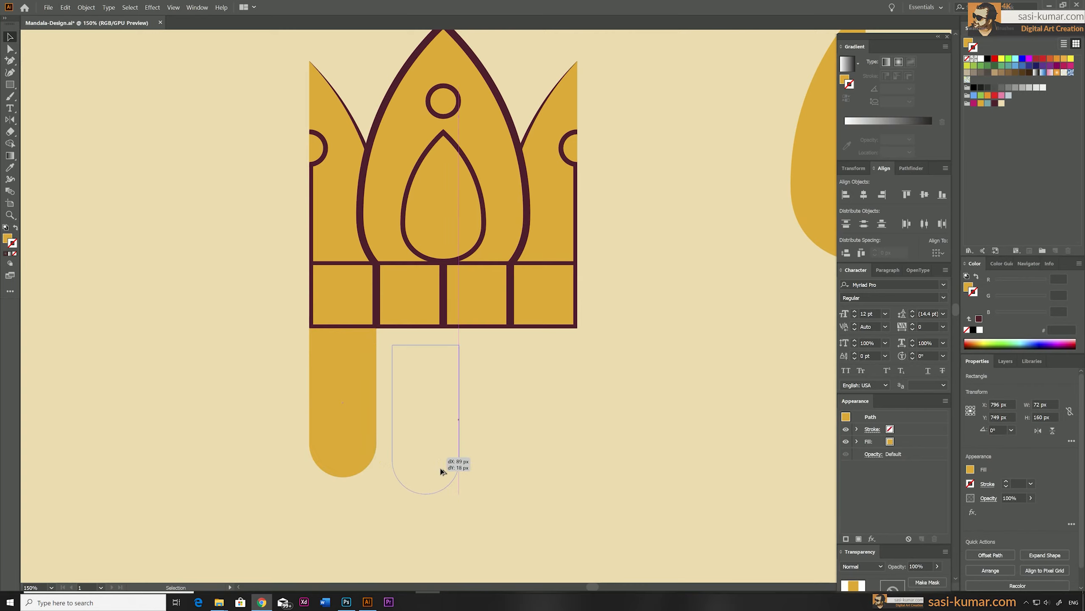
{"action": "mouse_move", "coordinate": [458, 494]}
{"action": "left_mouse_down"}
{"action": "mouse_move", "coordinate": [436, 456]}
{"action": "mouse_move", "coordinate": [452, 476]}
{"action": "left_mouse_up"}
{"action": "left_click_drag", "start_coordinate": [411, 409], "coordinate": [471, 438]}
{"action": "left_click_drag", "start_coordinate": [459, 401], "coordinate": [501, 405]}
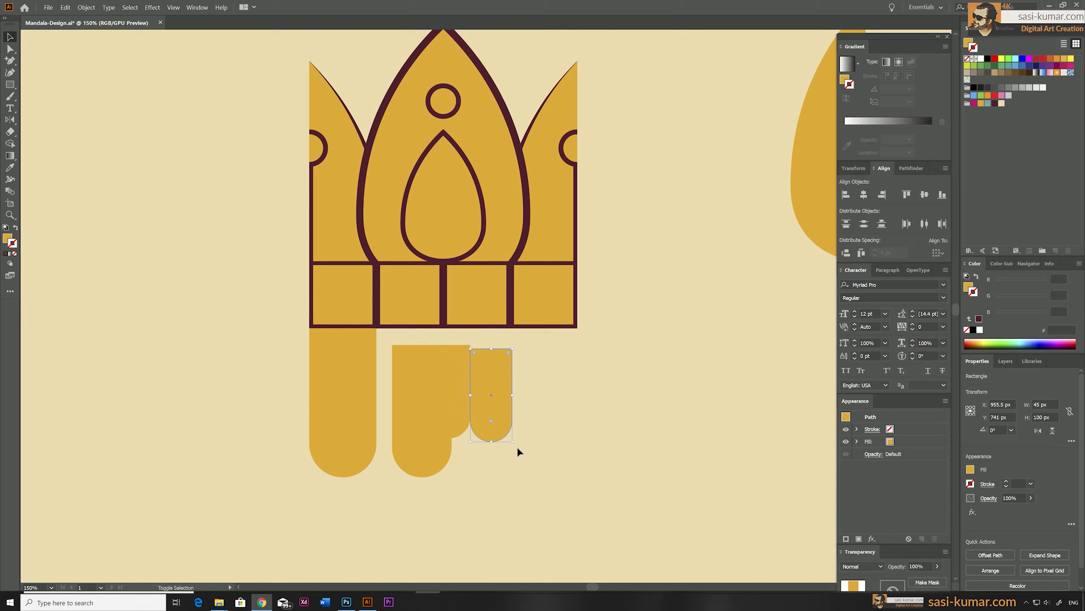
{"action": "left_click_drag", "start_coordinate": [512, 442], "coordinate": [457, 390]}
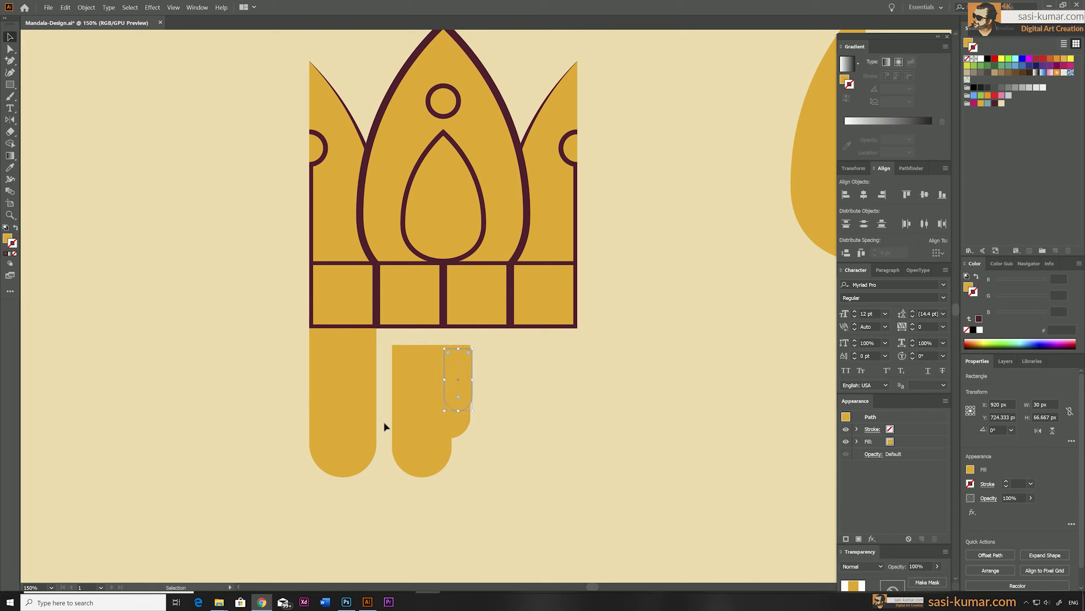
Align the four rounded bars by their top edges and horizontal centres, and move the stack below the band's left end.
{"action": "key", "text": "ctrl+a"}
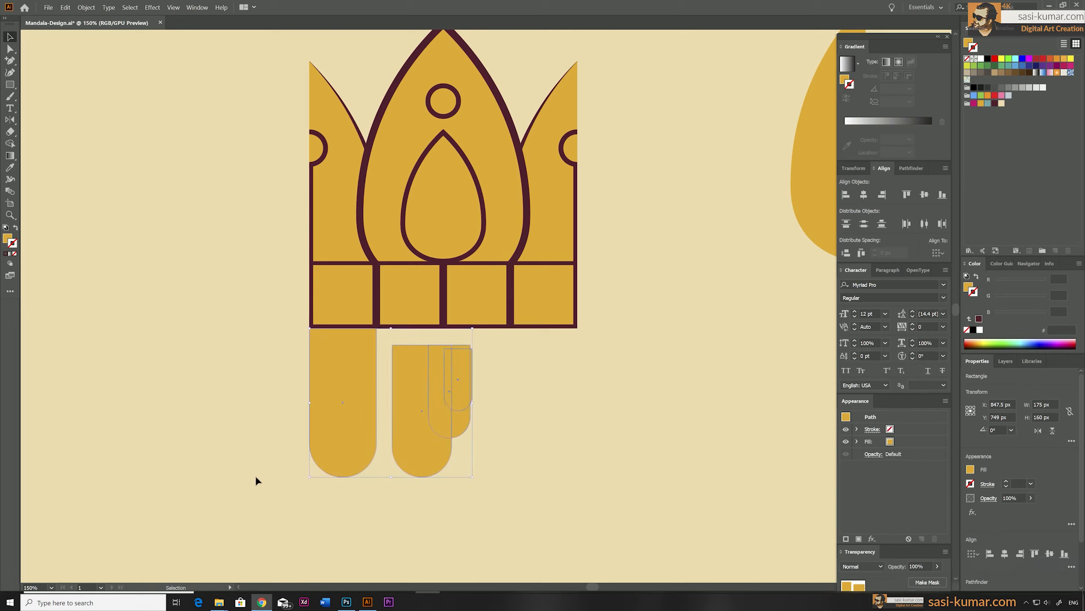
{"action": "left_click", "coordinate": [906, 195]}
{"action": "left_click", "coordinate": [864, 194]}
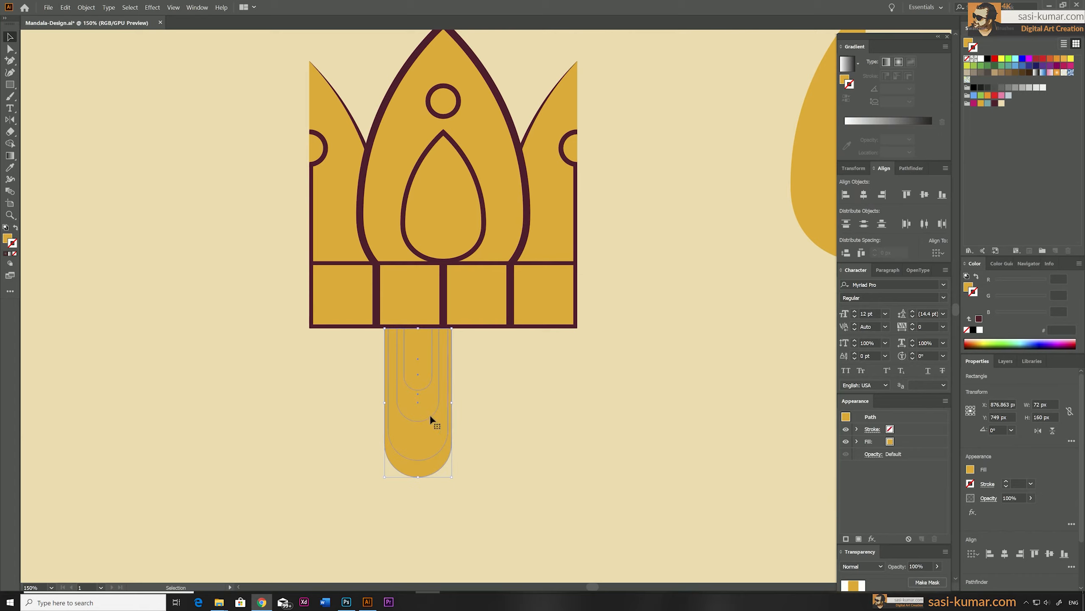
{"action": "left_click_drag", "start_coordinate": [424, 365], "coordinate": [320, 379]}
Fill the smallest rounded bar with dark maroon and the second-smallest with cream.
{"action": "left_click", "coordinate": [479, 417]}
{"action": "left_click", "coordinate": [305, 365]}
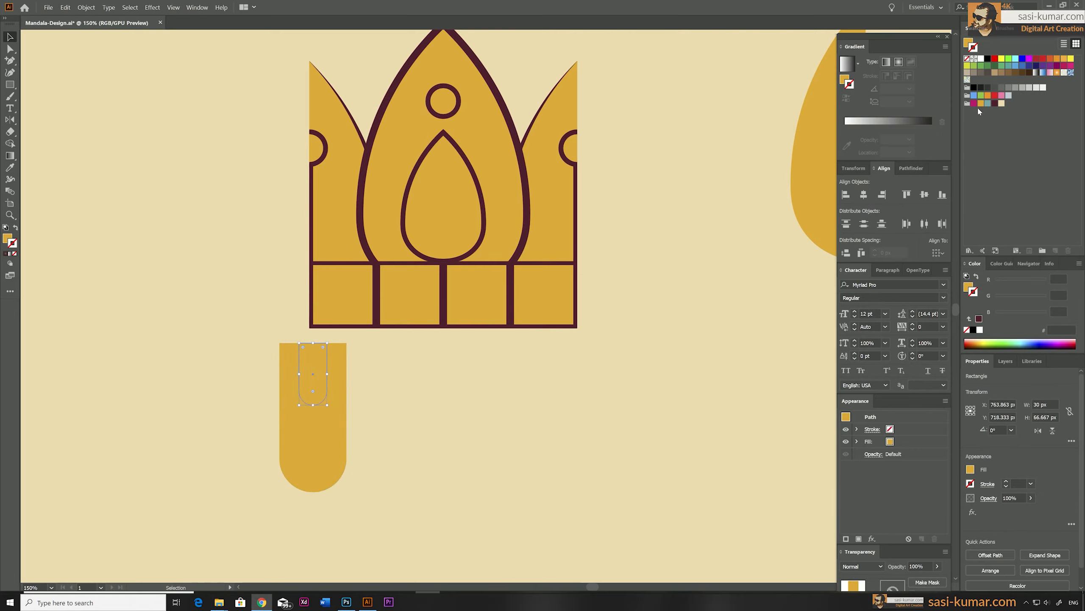
{"action": "left_click", "coordinate": [995, 103]}
{"action": "left_click", "coordinate": [315, 428]}
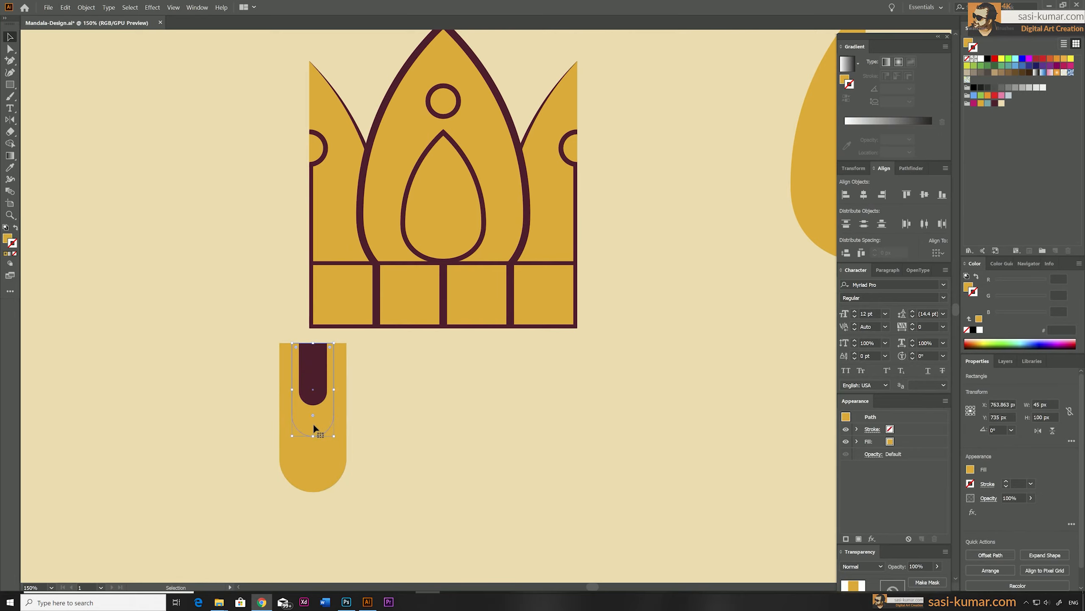
{"action": "left_click", "coordinate": [1001, 103]}
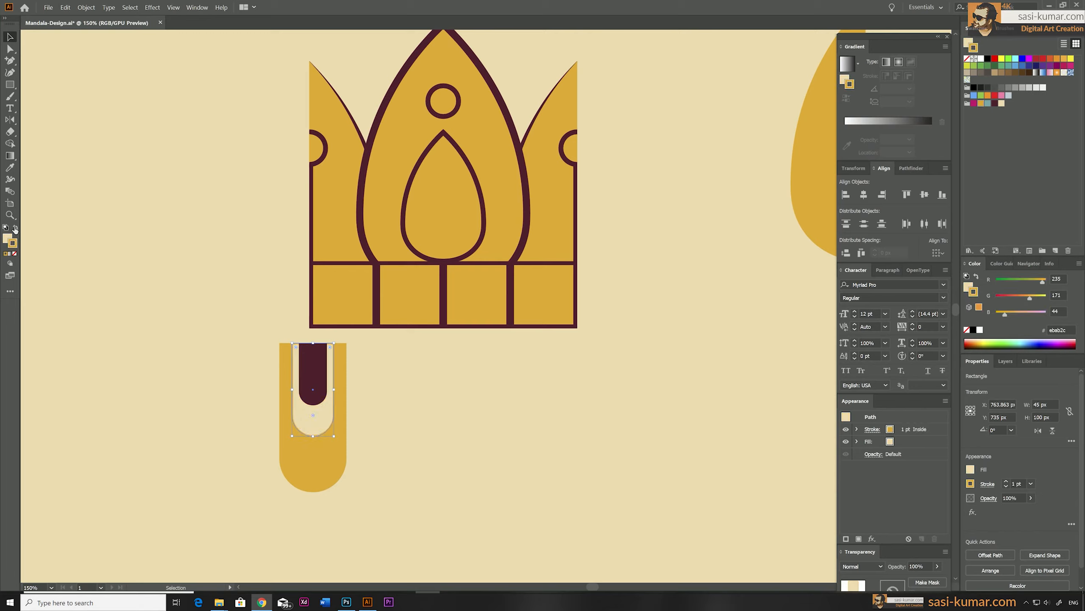
Fill the second-largest rounded bar with magenta and the largest with teal, both without a stroke.
{"action": "left_click", "coordinate": [320, 455]}
{"action": "left_click", "coordinate": [974, 104]}
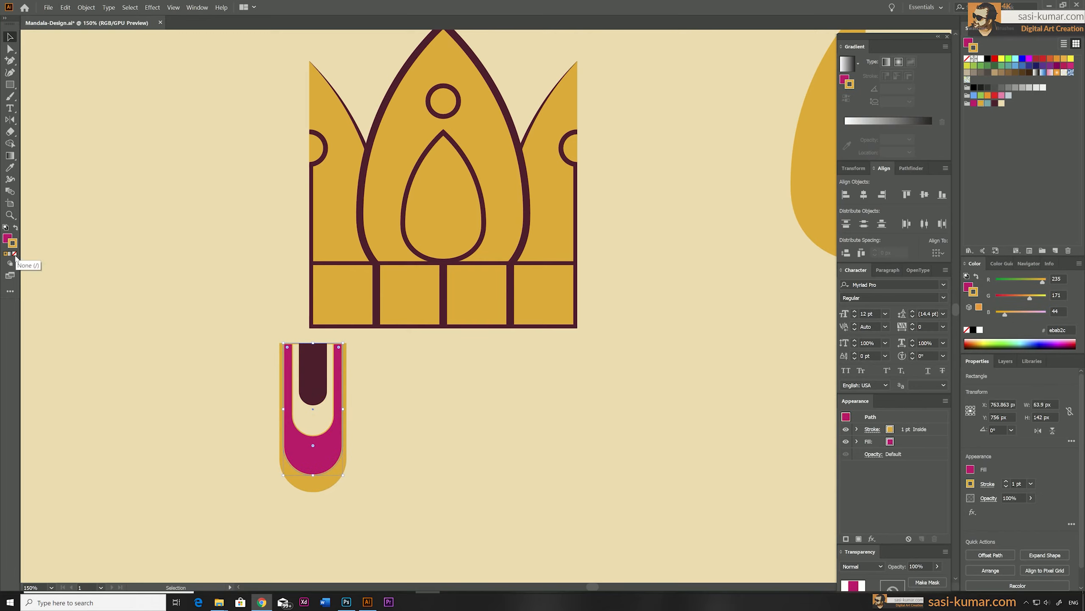
{"action": "left_click", "coordinate": [330, 480]}
{"action": "left_click", "coordinate": [988, 103]}
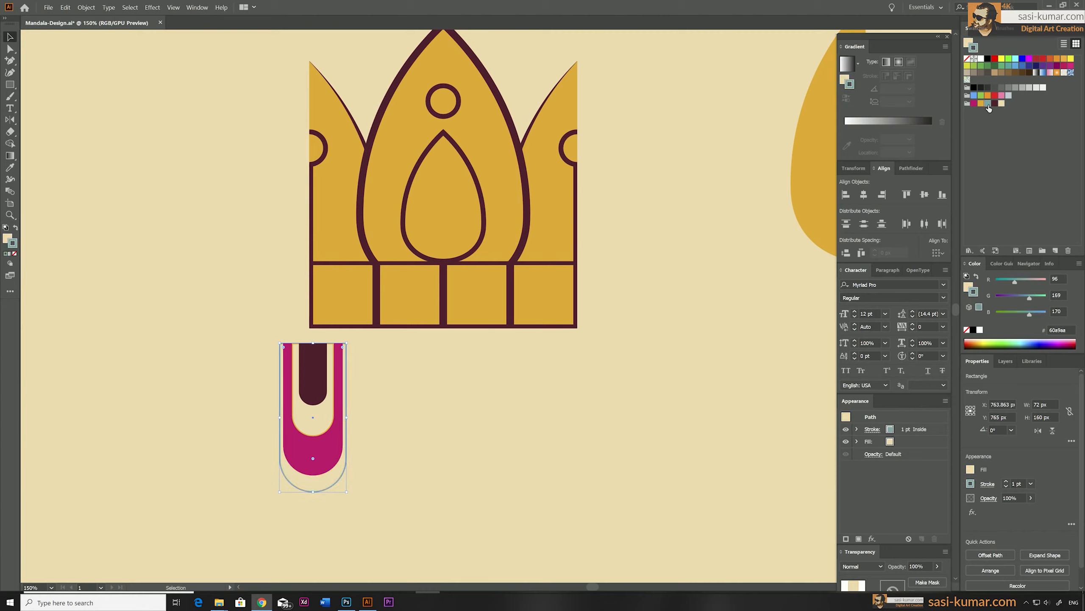
{"action": "left_click", "coordinate": [323, 539]}
{"action": "left_click", "coordinate": [164, 348]}
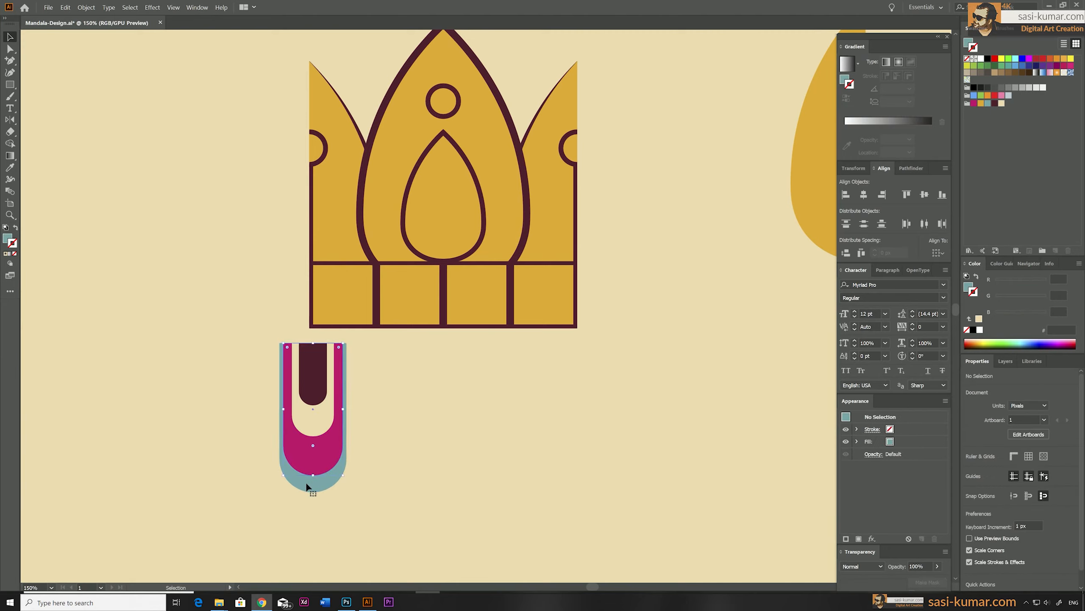
Shorten the magenta bar to about 127 px tall, then group the four bars and place them flush under the band's first square.
{"action": "left_click_drag", "start_coordinate": [313, 475], "coordinate": [313, 460]}
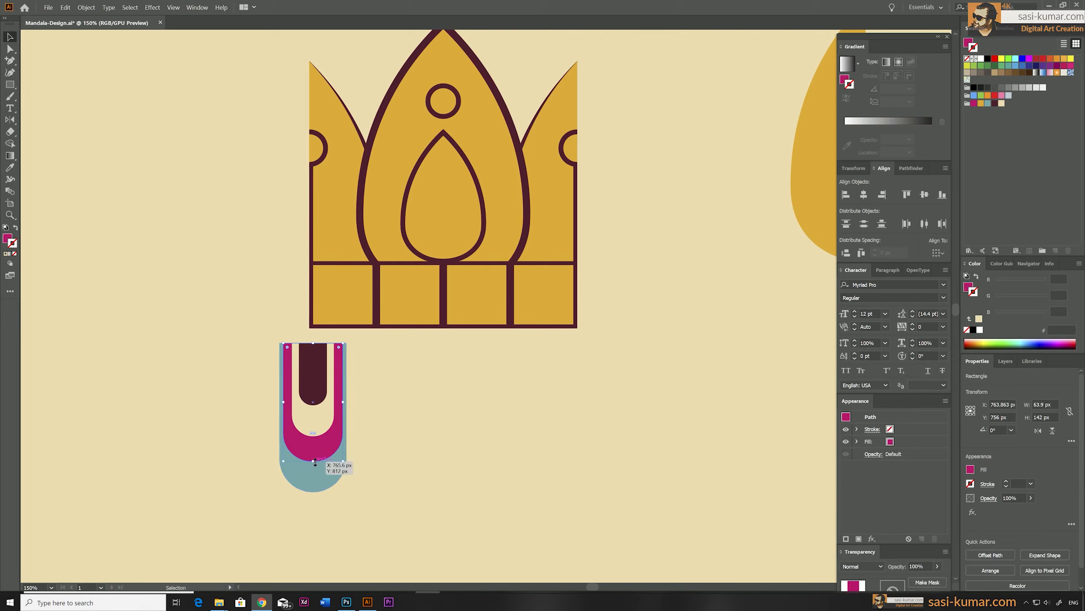
{"action": "left_click", "coordinate": [452, 470]}
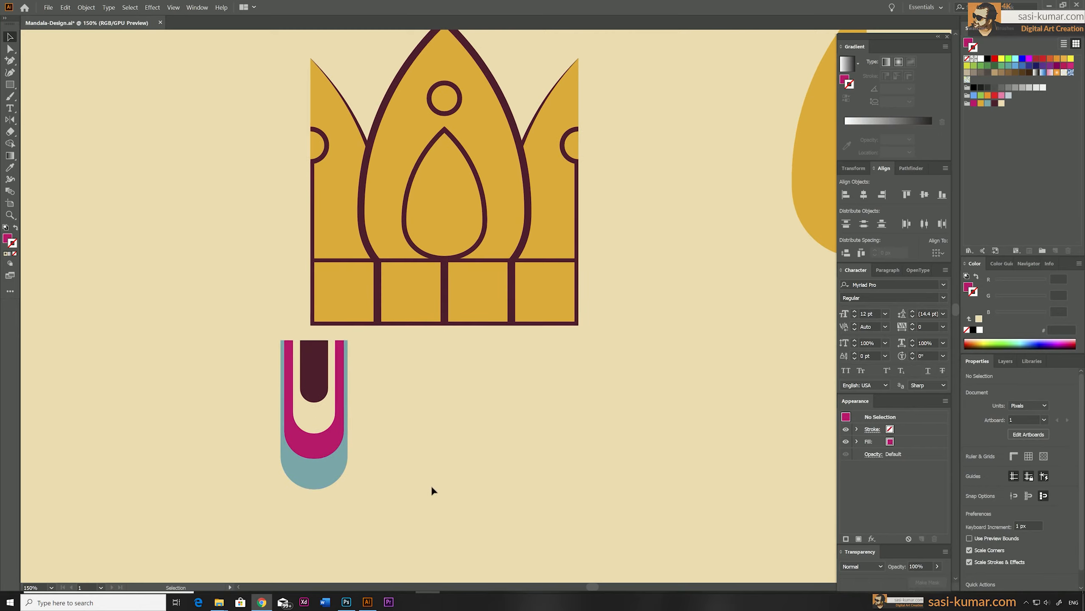
{"action": "left_click_drag", "start_coordinate": [431, 485], "coordinate": [336, 351]}
{"action": "left_click", "coordinate": [389, 496]}
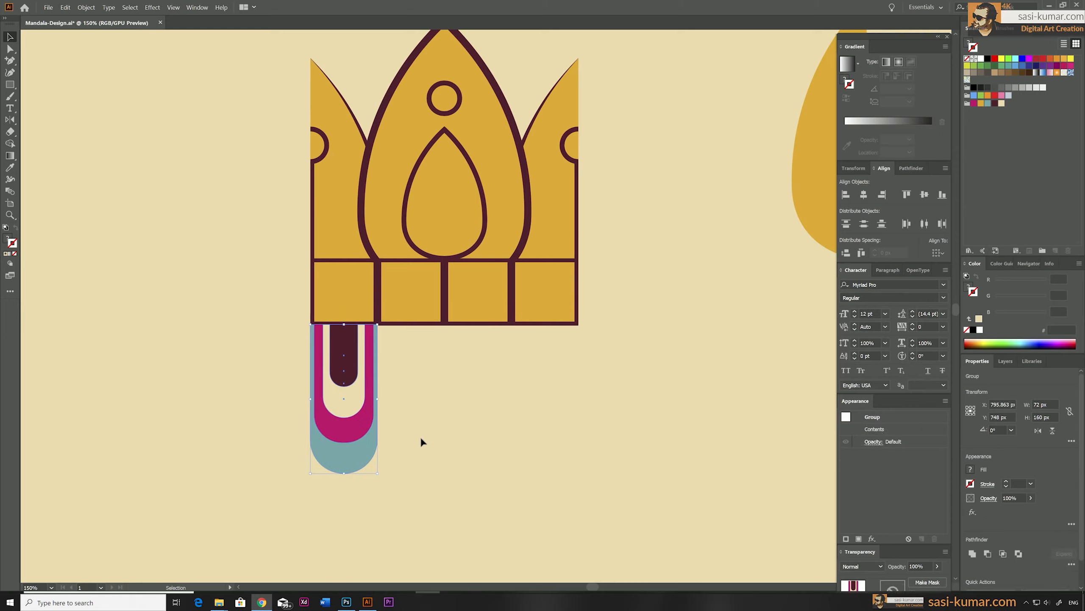
Duplicate the bar group under the other three squares and align all four groups by their top edges.
{"action": "left_click_drag", "start_coordinate": [334, 397], "coordinate": [402, 397]}
{"action": "left_click_drag", "start_coordinate": [389, 458], "coordinate": [543, 374]}
{"action": "left_click_drag", "start_coordinate": [596, 408], "coordinate": [324, 380]}
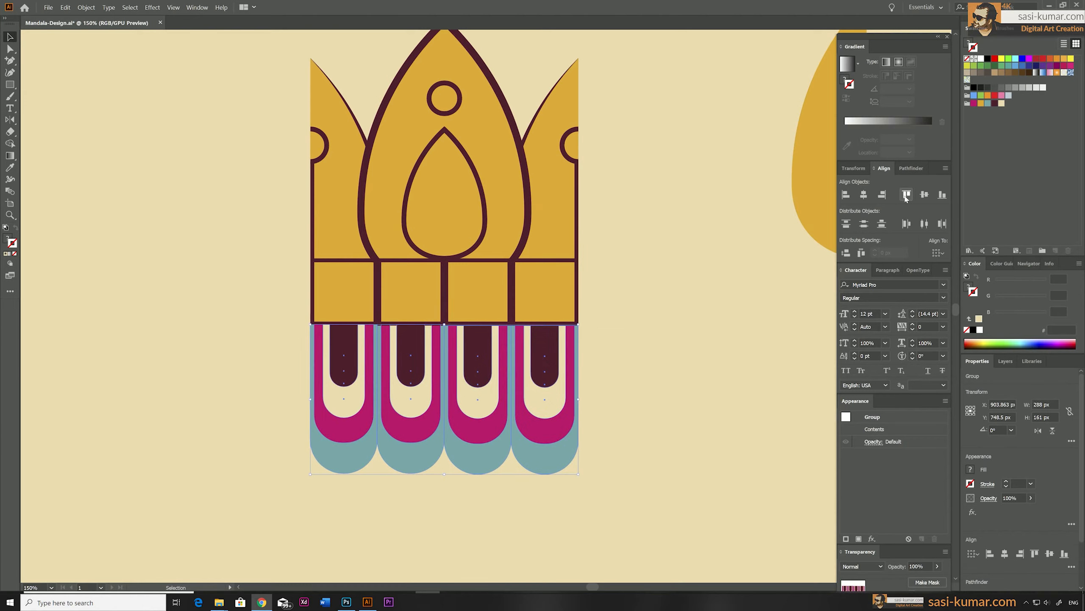
{"action": "left_click", "coordinate": [687, 355]}
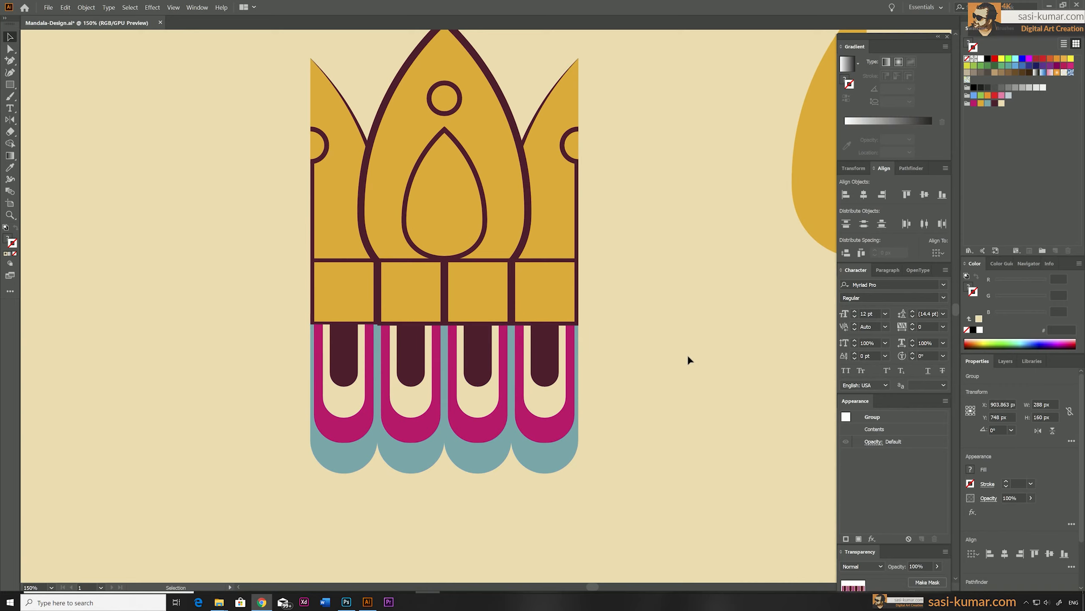
In the first and third bar groups, fill the smallest bars with teal and the second-smallest with gold, without strokes.
{"action": "key", "text": "a"}
{"action": "left_click", "coordinate": [350, 371]}
{"action": "left_click", "coordinate": [478, 370], "text": "shift"}
{"action": "left_click", "coordinate": [988, 103]}
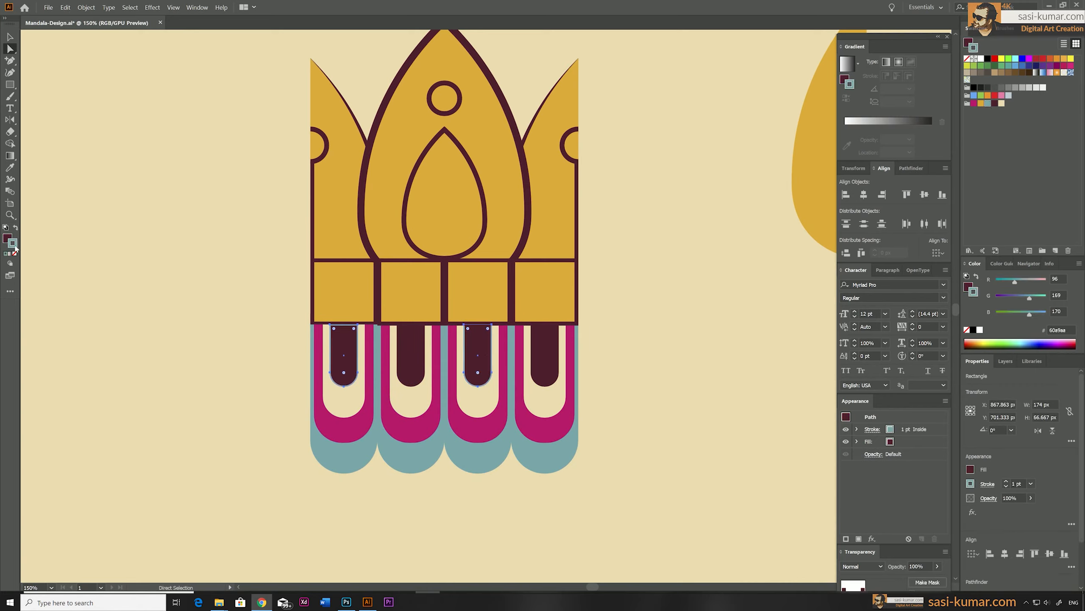
{"action": "left_click", "coordinate": [344, 404]}
{"action": "left_click", "coordinate": [469, 402], "text": "shift"}
{"action": "left_click", "coordinate": [980, 103]}
{"action": "left_click", "coordinate": [14, 226]}
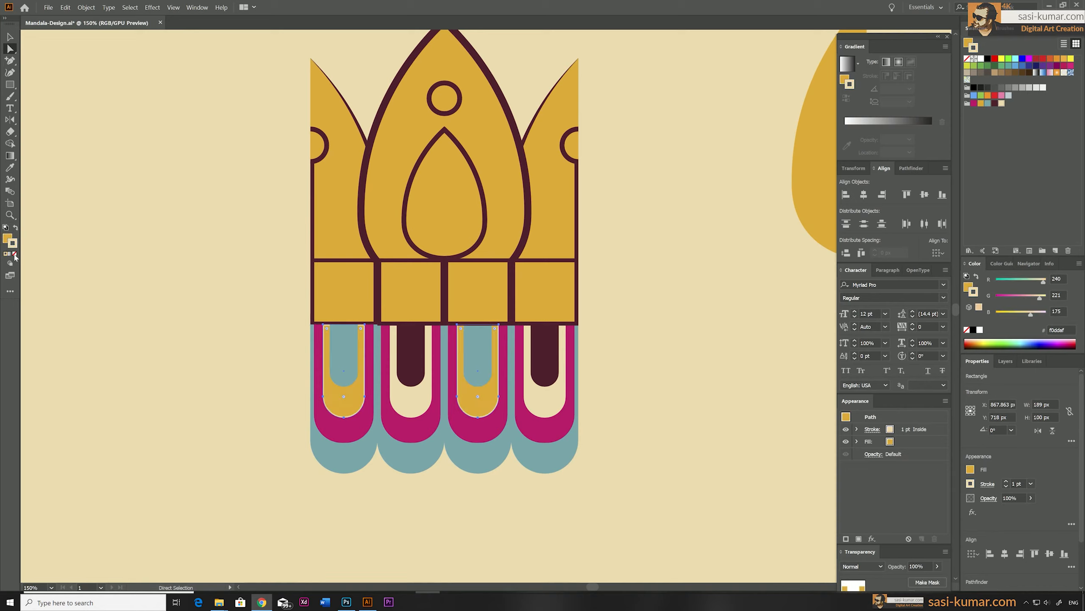
{"action": "left_click", "coordinate": [14, 253]}
Fill the second-largest bars of the first and third groups with dark maroon.
{"action": "left_click", "coordinate": [344, 431]}
{"action": "left_click", "coordinate": [472, 434], "text": "shift"}
{"action": "left_click", "coordinate": [994, 103]}
Fill the largest bars of the first and third groups with gold and no stroke.
{"action": "left_click", "coordinate": [346, 460]}
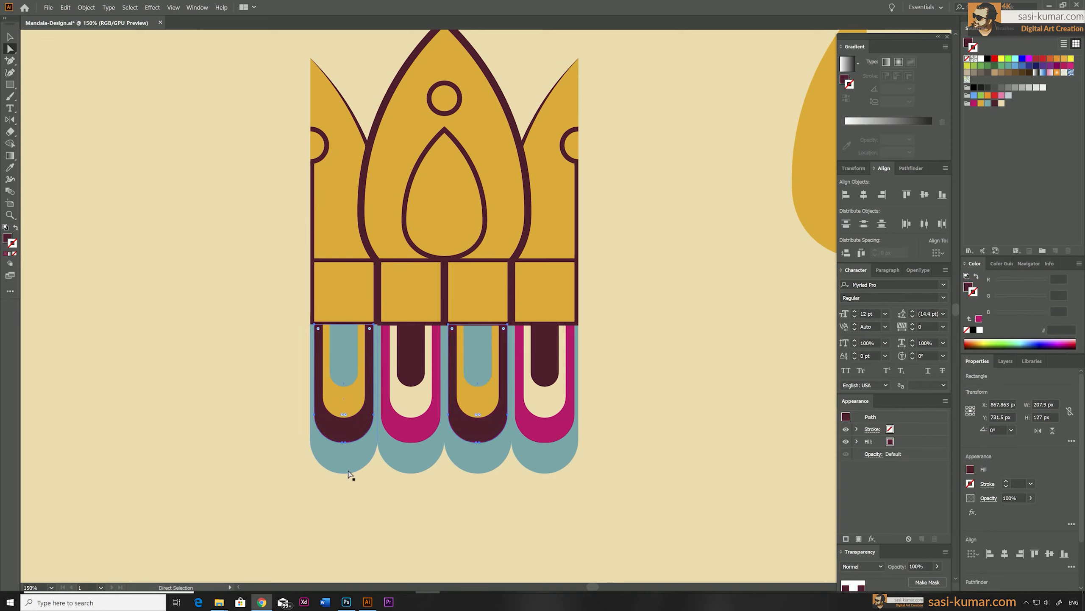
{"action": "left_click", "coordinate": [474, 460], "text": "shift"}
{"action": "left_click", "coordinate": [1001, 104]}
{"action": "key", "text": "ctrl+z"}
{"action": "left_click", "coordinate": [986, 103]}
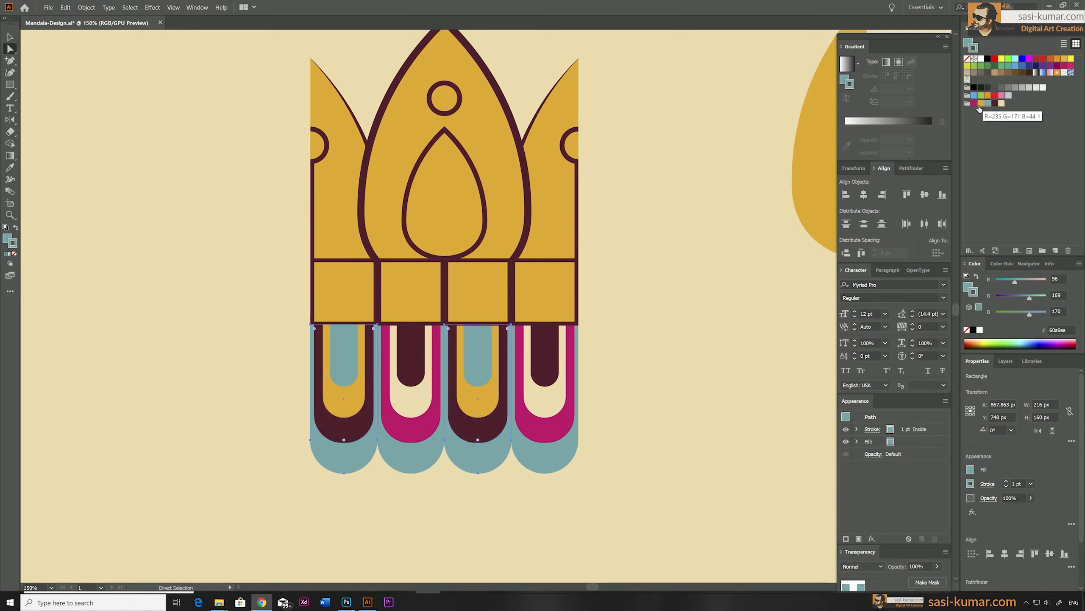
{"action": "left_click", "coordinate": [980, 103]}
{"action": "left_click", "coordinate": [14, 226]}
{"action": "left_click", "coordinate": [14, 253]}
{"action": "key", "text": "v"}
{"action": "left_click", "coordinate": [196, 147]}
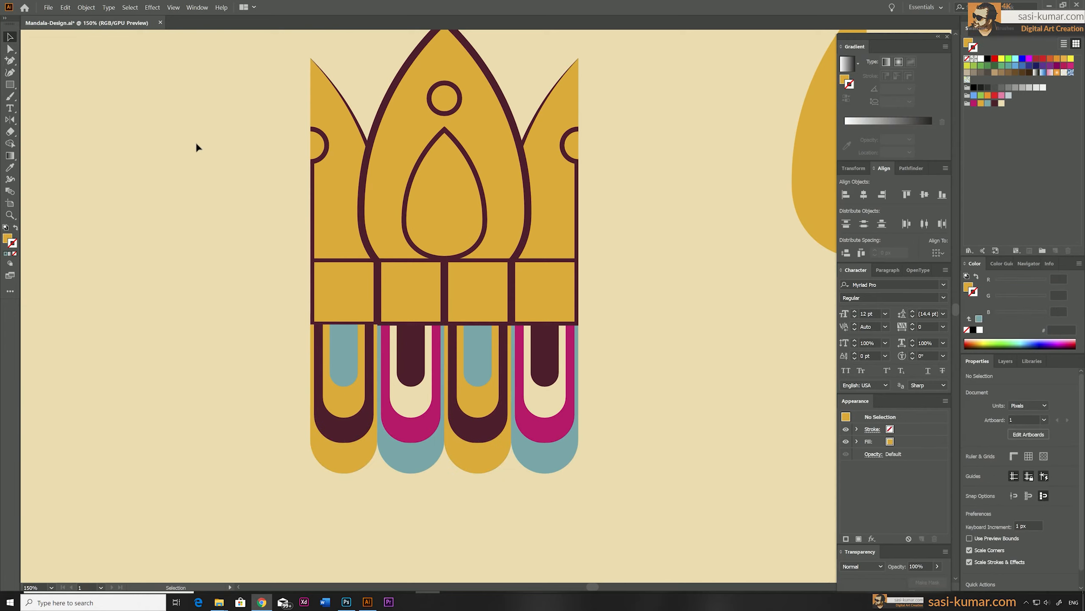
{"action": "left_click", "coordinate": [10, 49]}
{"action": "left_click", "coordinate": [423, 313]}
{"action": "left_click", "coordinate": [485, 298], "text": "shift"}
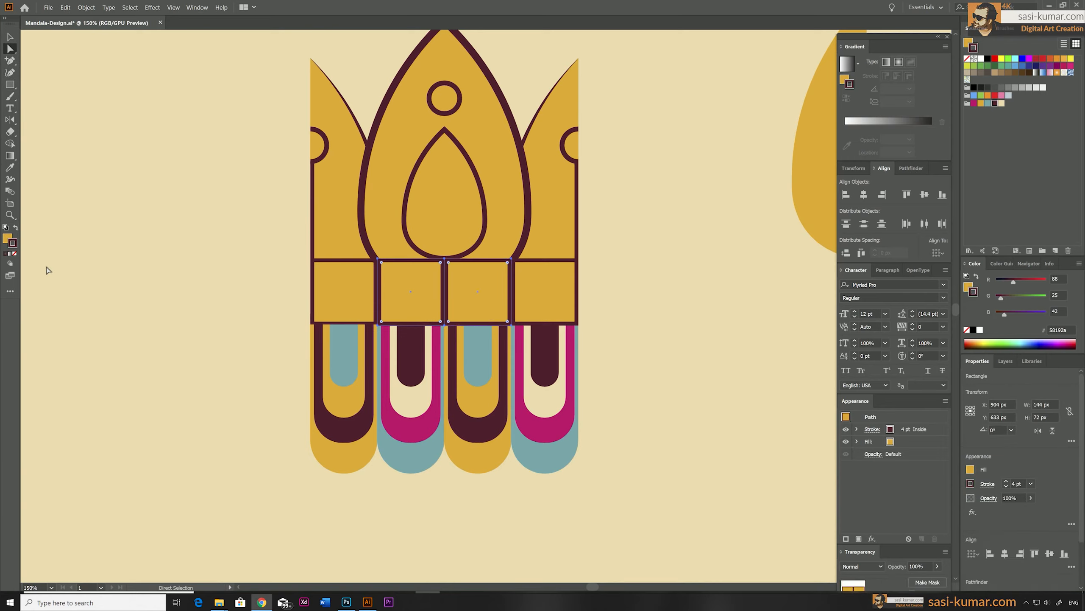
{"action": "left_click", "coordinate": [11, 240]}
{"action": "left_click", "coordinate": [975, 104]}
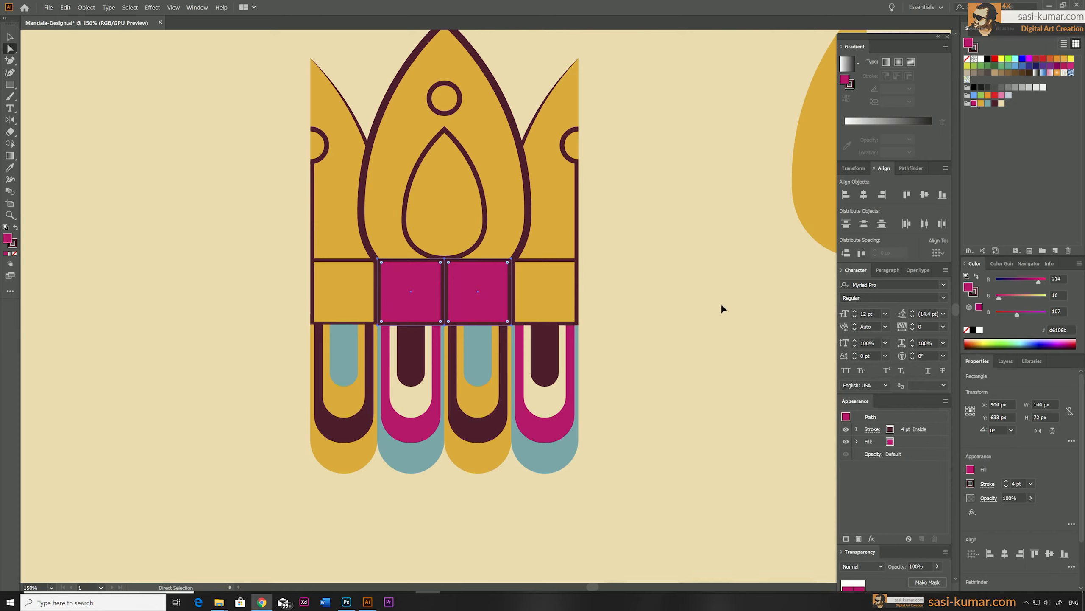
{"action": "key", "text": "ctrl+z"}
Fill the second and fourth squares of the band with magenta.
{"action": "left_click", "coordinate": [416, 303]}
{"action": "left_click", "coordinate": [548, 299], "text": "shift"}
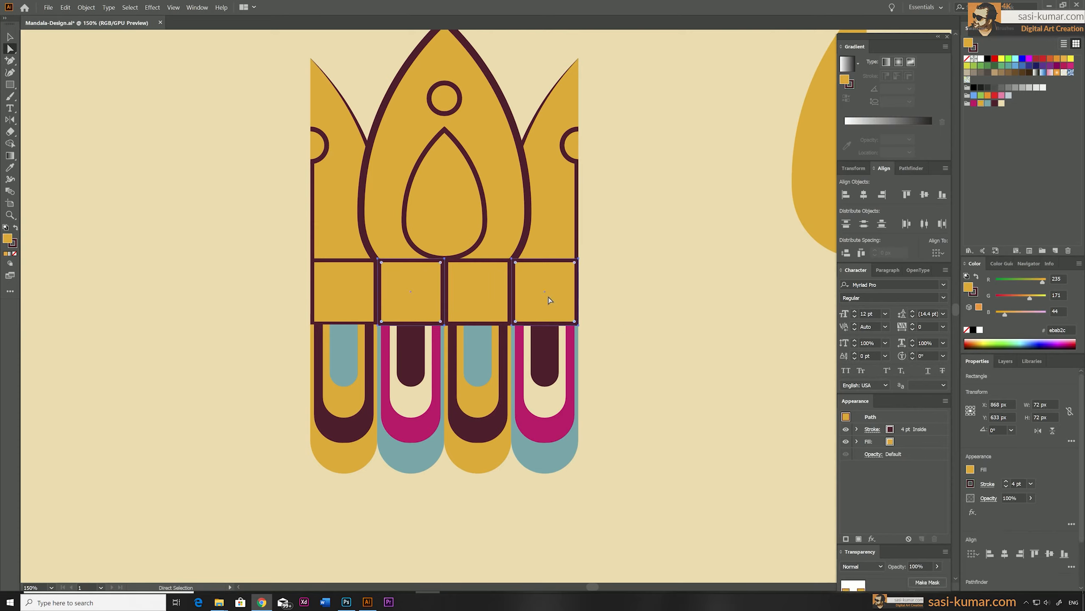
{"action": "left_click", "coordinate": [975, 104]}
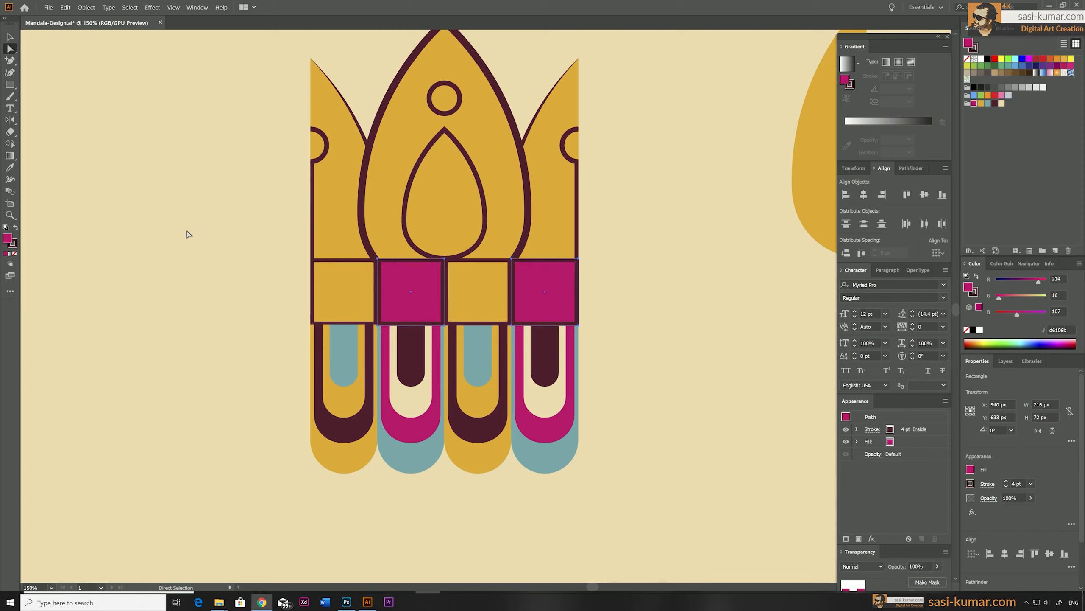
{"action": "left_click", "coordinate": [186, 234]}
{"action": "scroll", "coordinate": [187, 234], "scroll_direction": "up", "scroll_amount": 1}
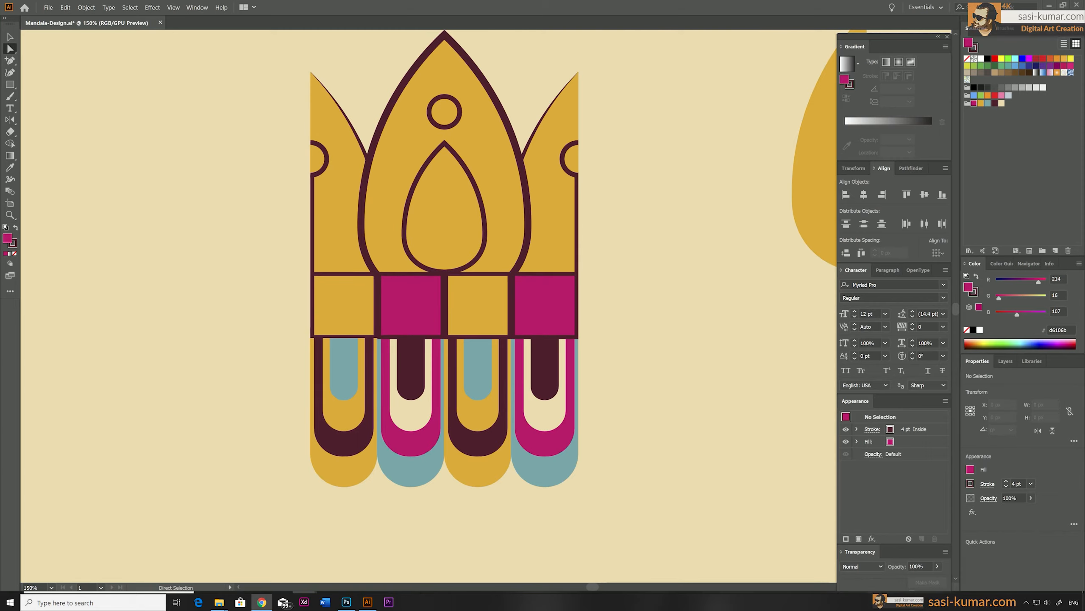
Fill the inner teardrop with teal and the large central petal with magenta.
{"action": "left_click", "coordinate": [440, 192]}
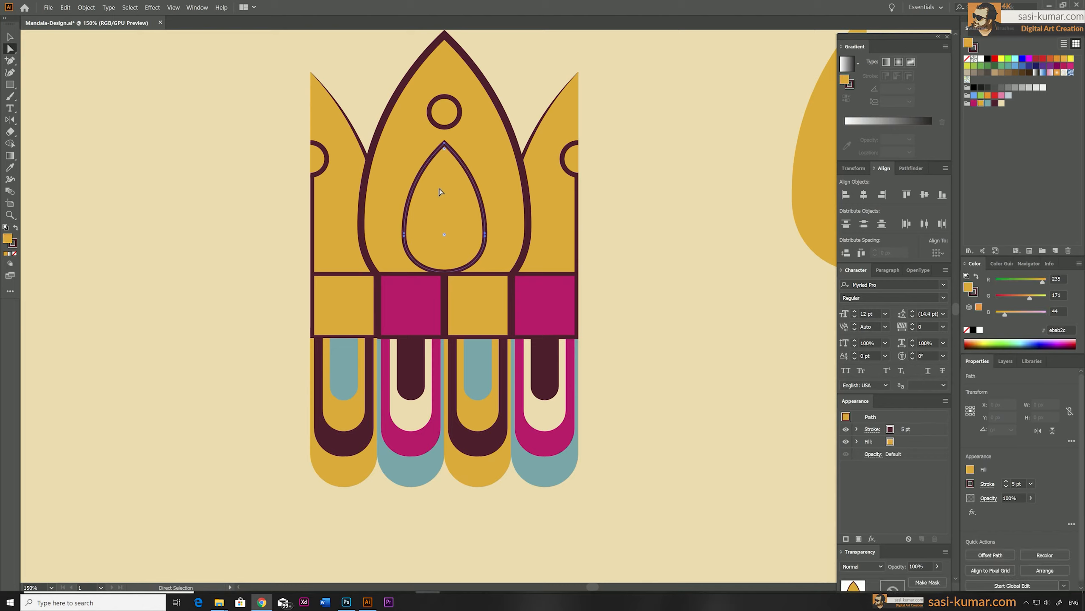
{"action": "left_click", "coordinate": [988, 105]}
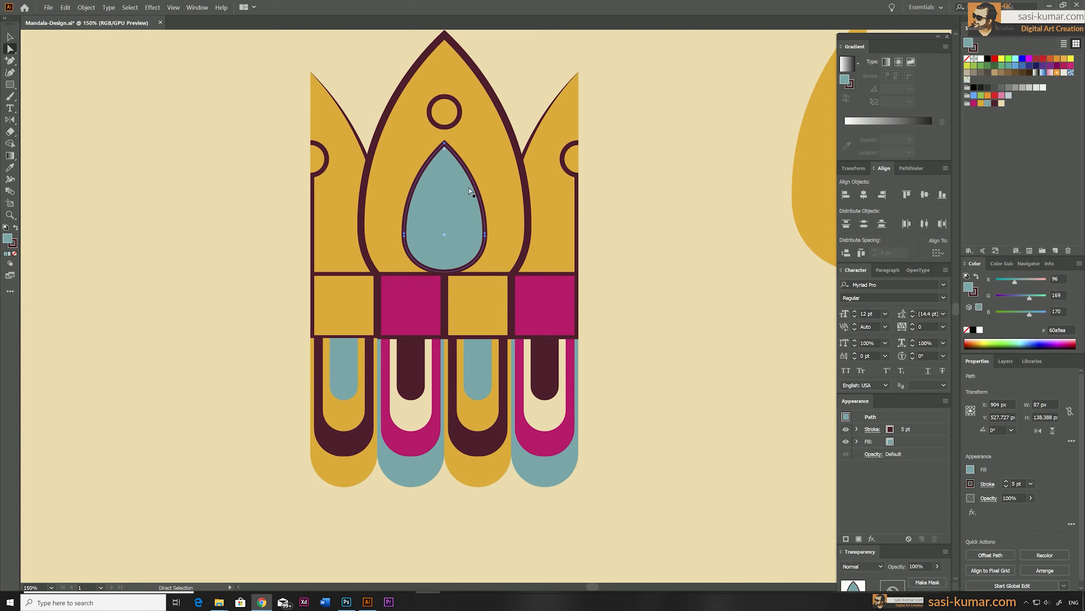
{"action": "left_click", "coordinate": [498, 179]}
{"action": "left_click", "coordinate": [975, 103]}
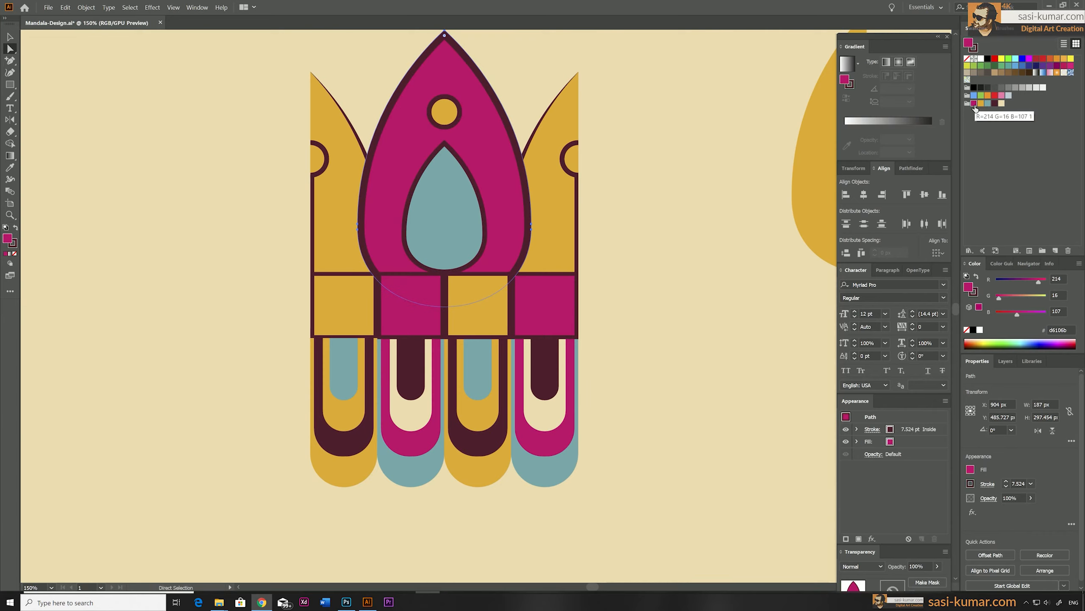
Fill both half petals beside the central petal with teal.
{"action": "left_click", "coordinate": [339, 124]}
{"action": "left_click", "coordinate": [574, 279], "text": "shift"}
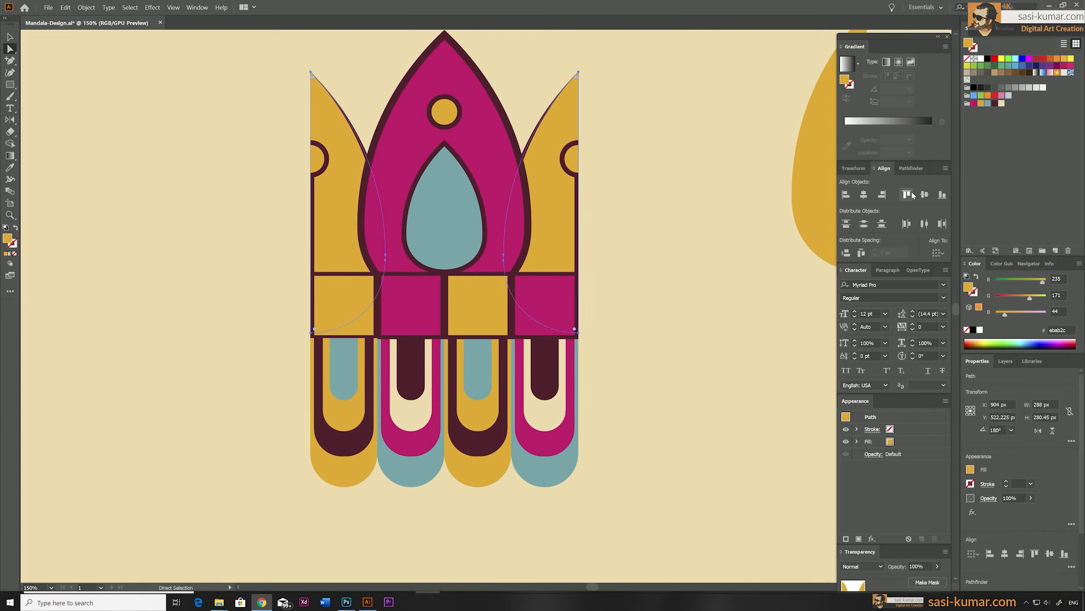
{"action": "left_click", "coordinate": [989, 105]}
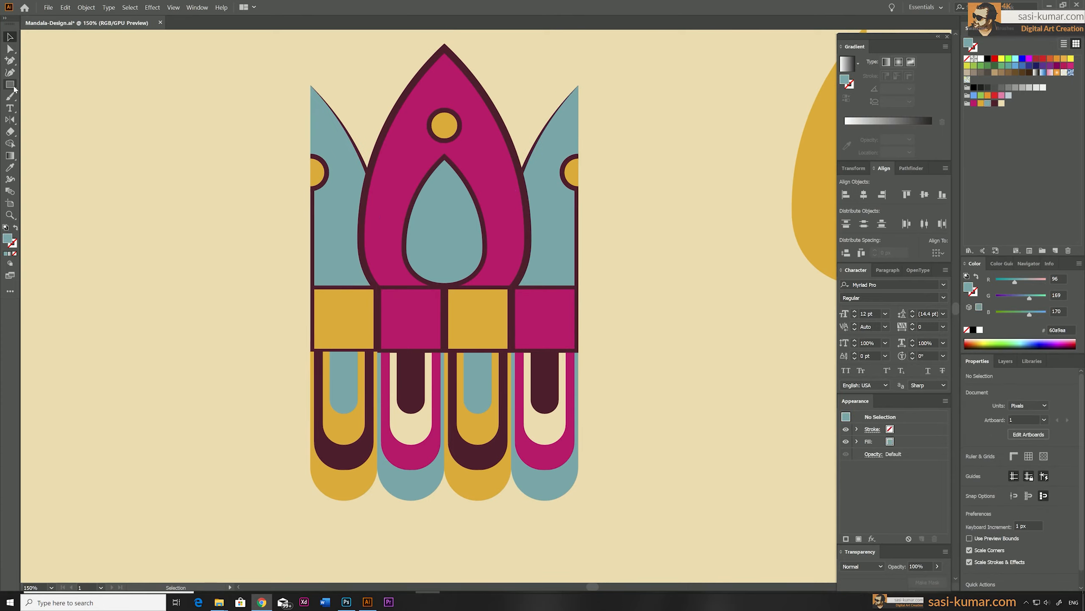
Create a three-sided polygon with a radius of 278.6134 px.
{"action": "left_click", "coordinate": [12, 86]}
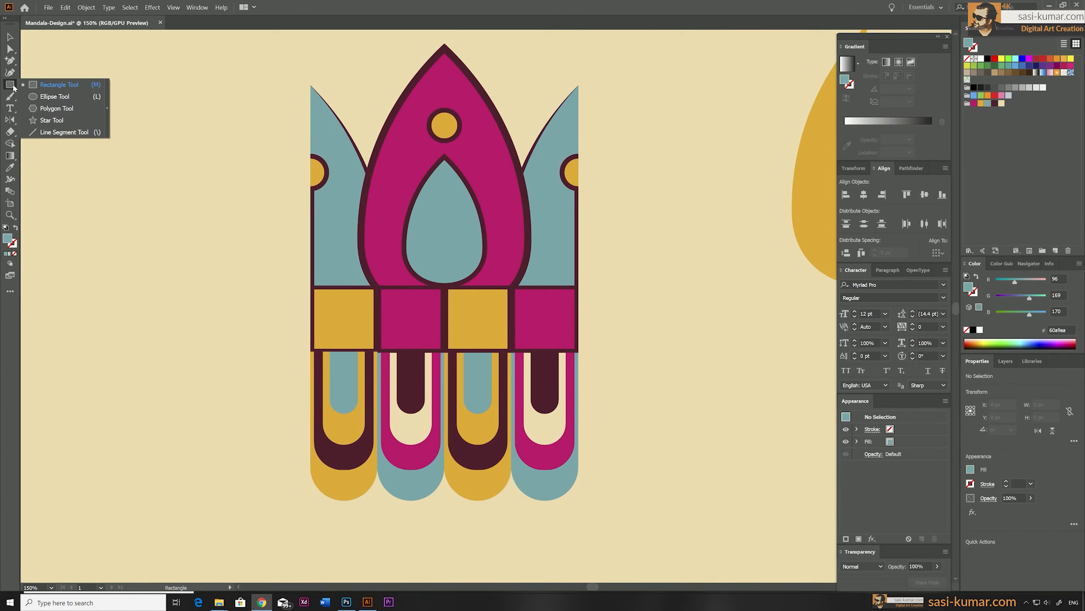
{"action": "left_click", "coordinate": [57, 108]}
{"action": "left_click", "coordinate": [167, 254]}
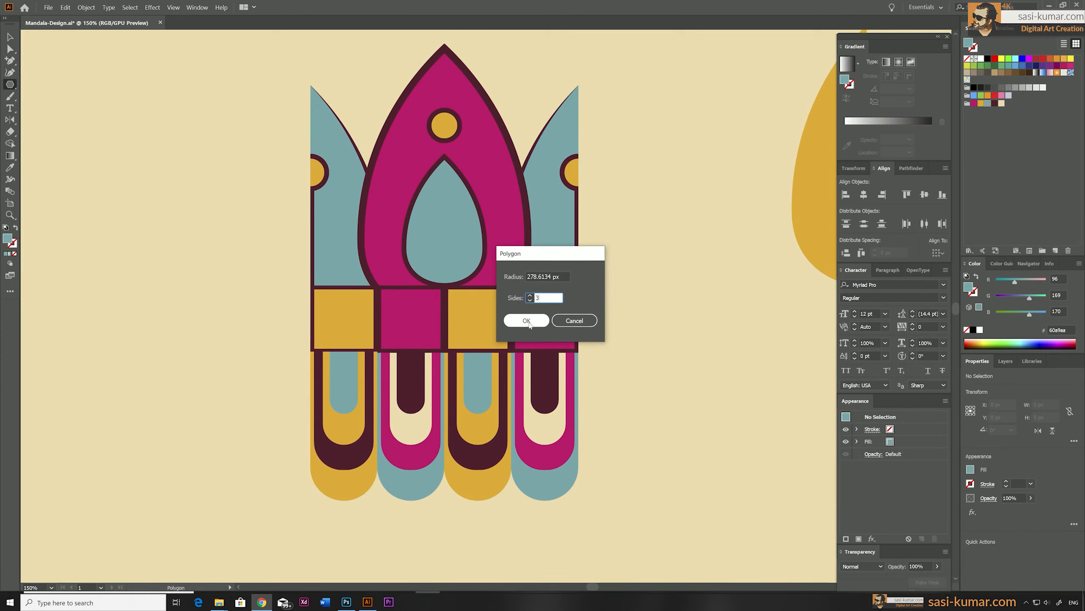
{"action": "left_click", "coordinate": [520, 321]}
Shrink the triangle to about 52 × 45 px and place it in the gold first and third squares of the band.
{"action": "left_click", "coordinate": [10, 37]}
{"action": "left_click_drag", "start_coordinate": [184, 128], "coordinate": [205, 215]}
{"action": "left_click_drag", "start_coordinate": [412, 85], "coordinate": [225, 300]}
{"action": "left_click_drag", "start_coordinate": [178, 337], "coordinate": [327, 312]}
{"action": "left_click_drag", "start_coordinate": [373, 278], "coordinate": [402, 329]}
{"action": "left_click_drag", "start_coordinate": [409, 321], "coordinate": [347, 331]}
Duplicate the two triangles, reflect the copies across the horizontal axis, and place them in the two magenta squares.
{"action": "left_click_drag", "start_coordinate": [348, 331], "coordinate": [231, 249]}
{"action": "left_click", "coordinate": [351, 331], "text": "shift"}
{"action": "double_click", "coordinate": [12, 120]}
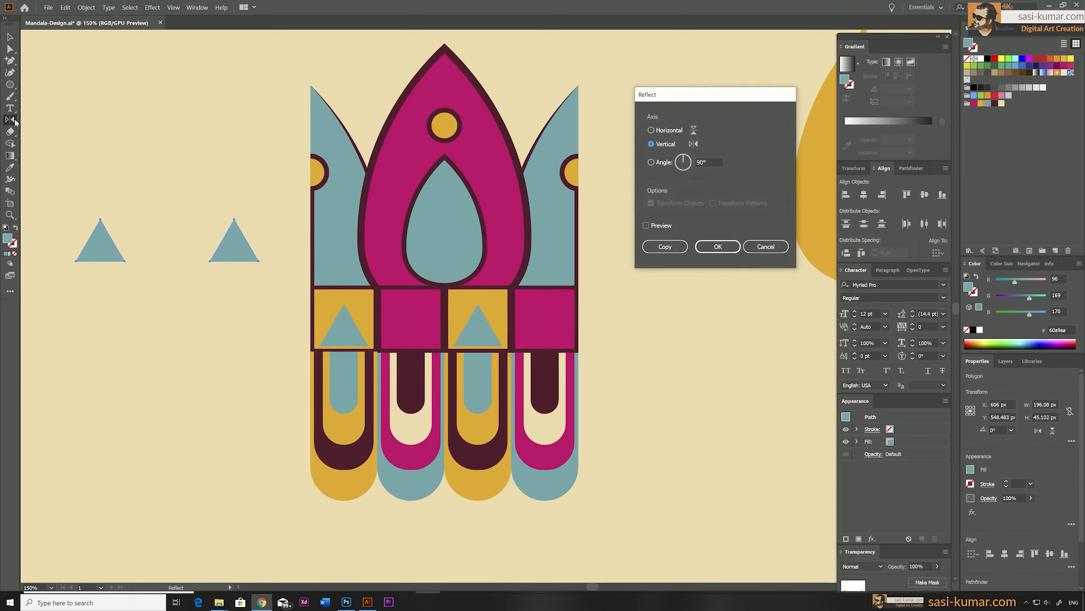
{"action": "left_click", "coordinate": [651, 130]}
{"action": "key", "text": "Return"}
{"action": "key", "text": "v"}
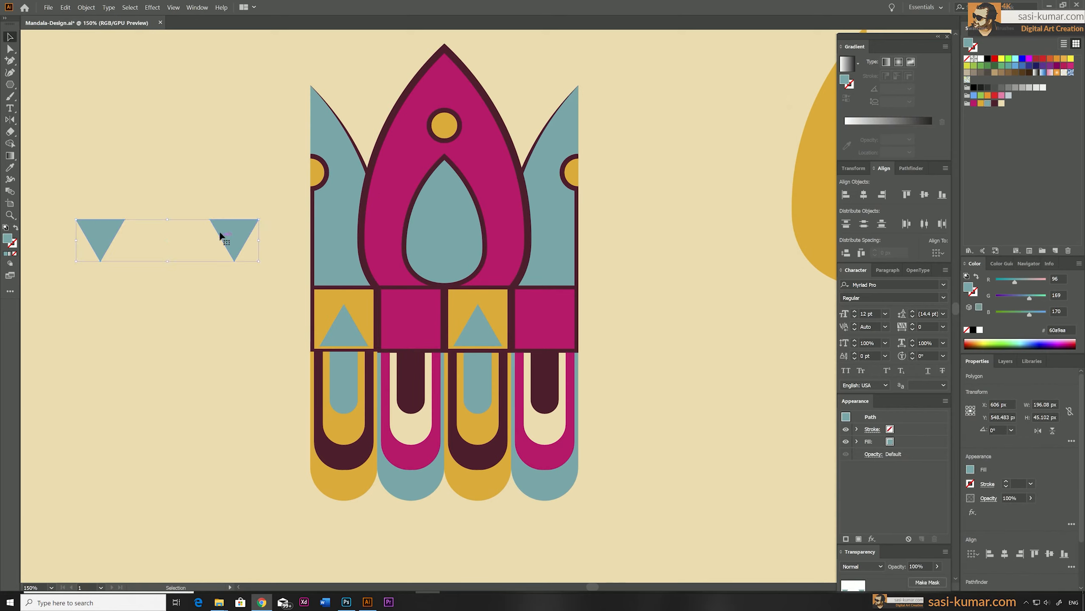
{"action": "left_click_drag", "start_coordinate": [223, 235], "coordinate": [539, 305]}
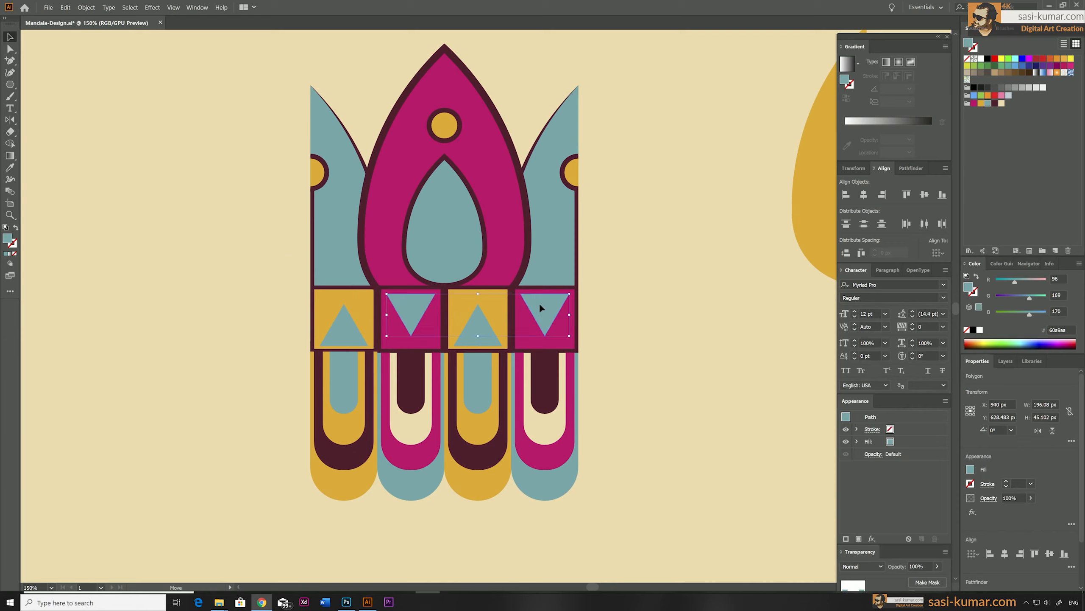
{"action": "left_click", "coordinate": [663, 294]}
Fill the first square's triangle with dark maroon and the second square's triangle with gold.
{"action": "left_click", "coordinate": [344, 323]}
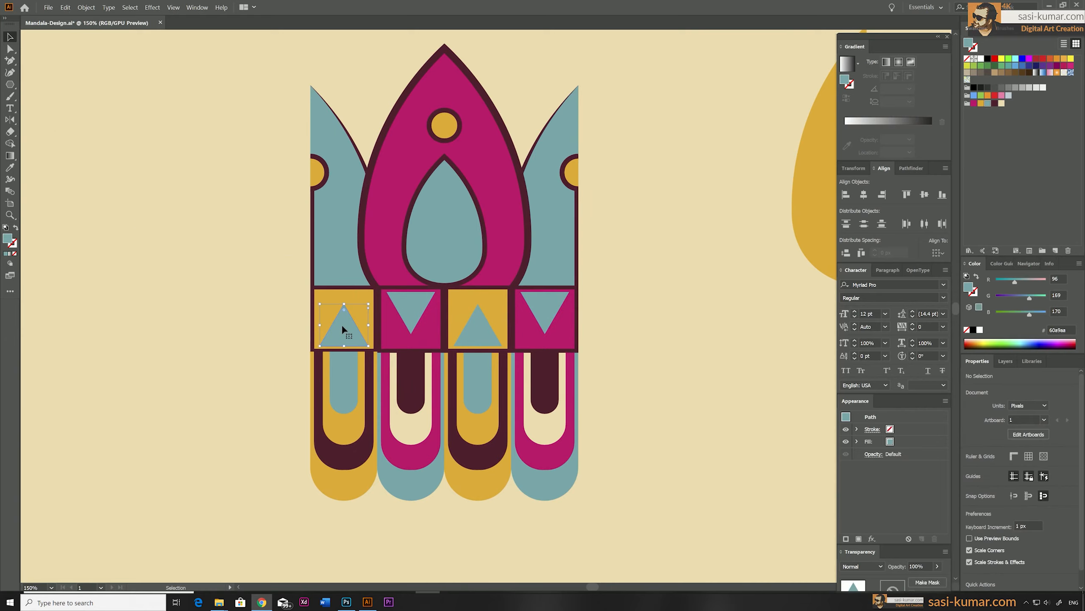
{"action": "left_click", "coordinate": [995, 103]}
{"action": "left_click", "coordinate": [412, 308]}
{"action": "left_click", "coordinate": [981, 103]}
Fill the triangle in the third square with magenta.
{"action": "left_click", "coordinate": [478, 329]}
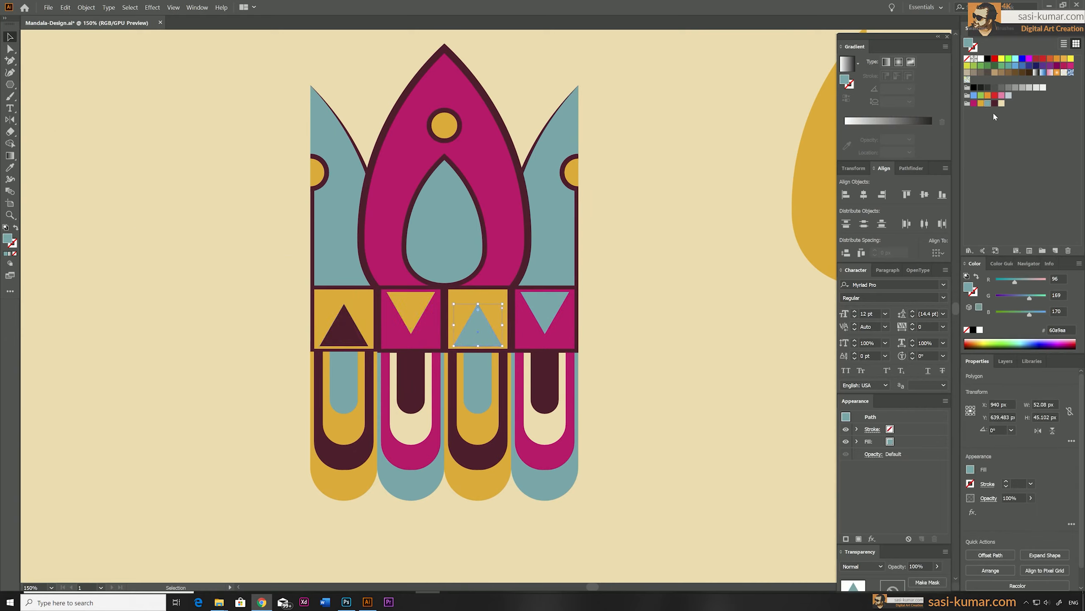
{"action": "left_click", "coordinate": [1002, 103]}
{"action": "left_click", "coordinate": [543, 311]}
{"action": "left_click", "coordinate": [479, 336]}
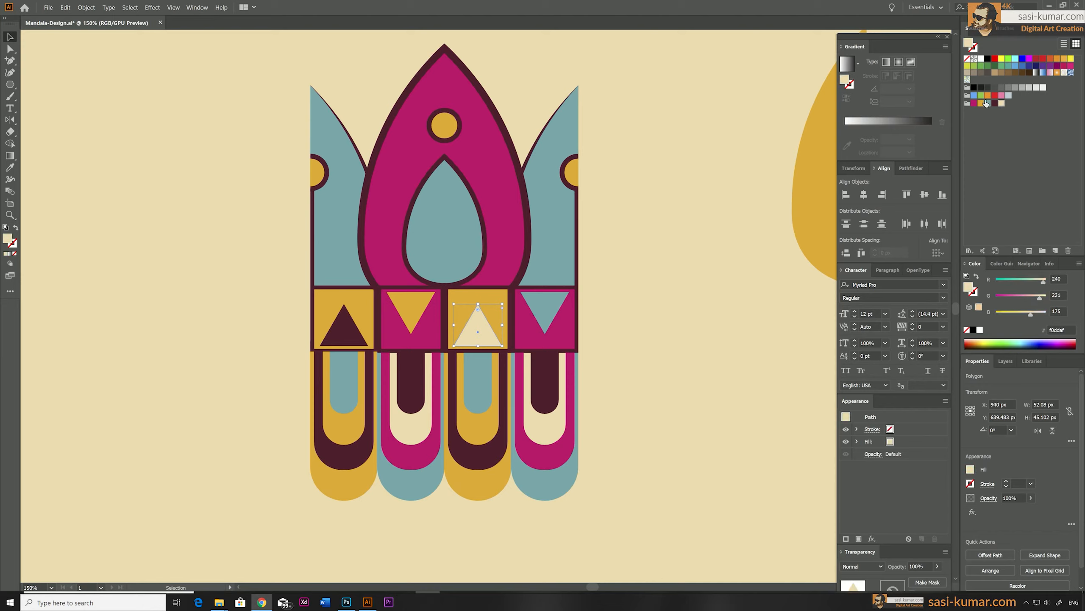
{"action": "left_click", "coordinate": [974, 103]}
{"action": "left_click", "coordinate": [546, 306]}
{"action": "left_click", "coordinate": [647, 276]}
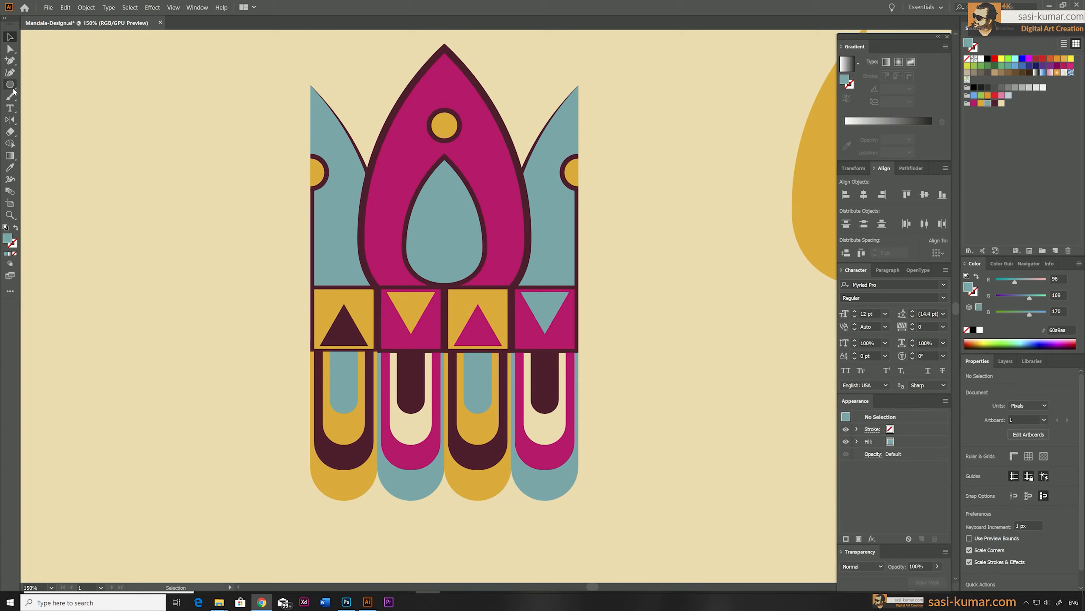
{"action": "left_click_drag", "start_coordinate": [14, 89], "coordinate": [44, 134]}
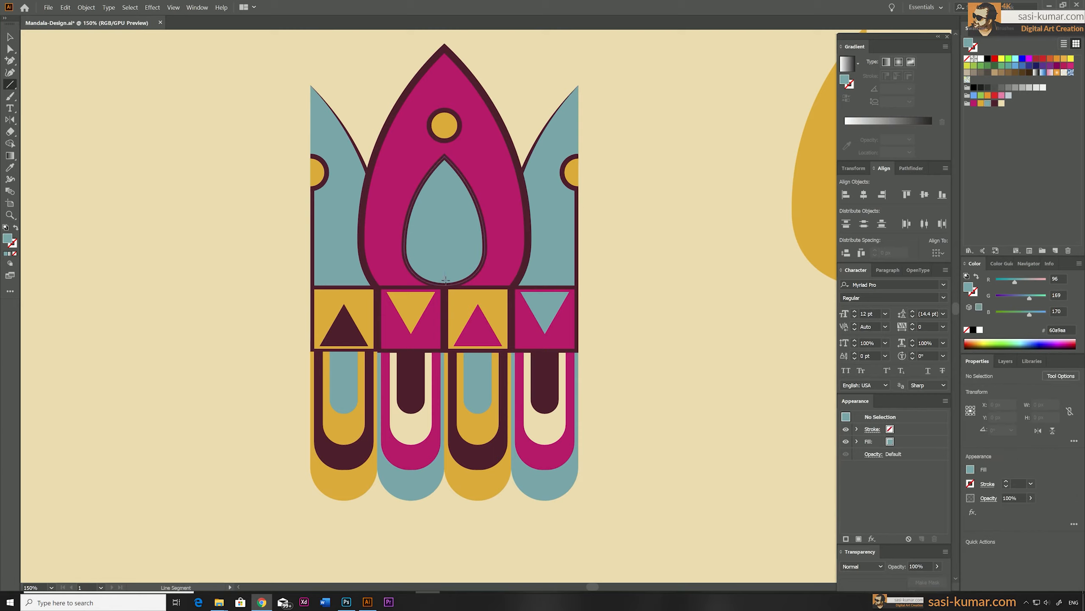
{"action": "left_click_drag", "start_coordinate": [445, 272], "coordinate": [478, 226]}
{"action": "key", "text": "ctrl+z"}
{"action": "left_click", "coordinate": [9, 38]}
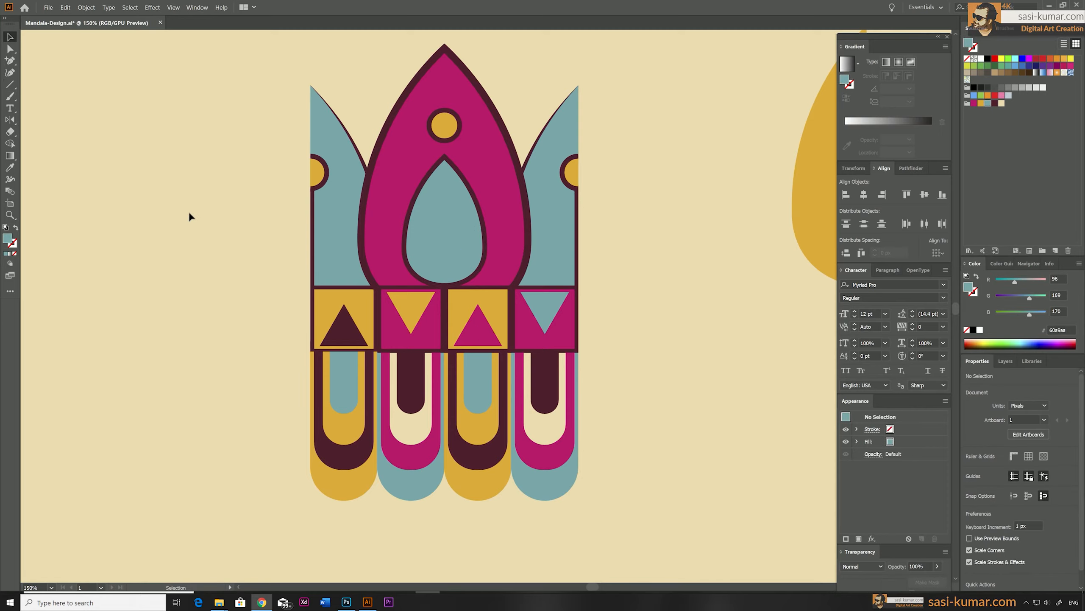
Draw a 45° line about 73.5 × 73.5 px beside the motif and give it a 5 pt gold stroke with no fill.
{"action": "left_click", "coordinate": [10, 84]}
{"action": "left_click_drag", "start_coordinate": [142, 334], "coordinate": [211, 265]}
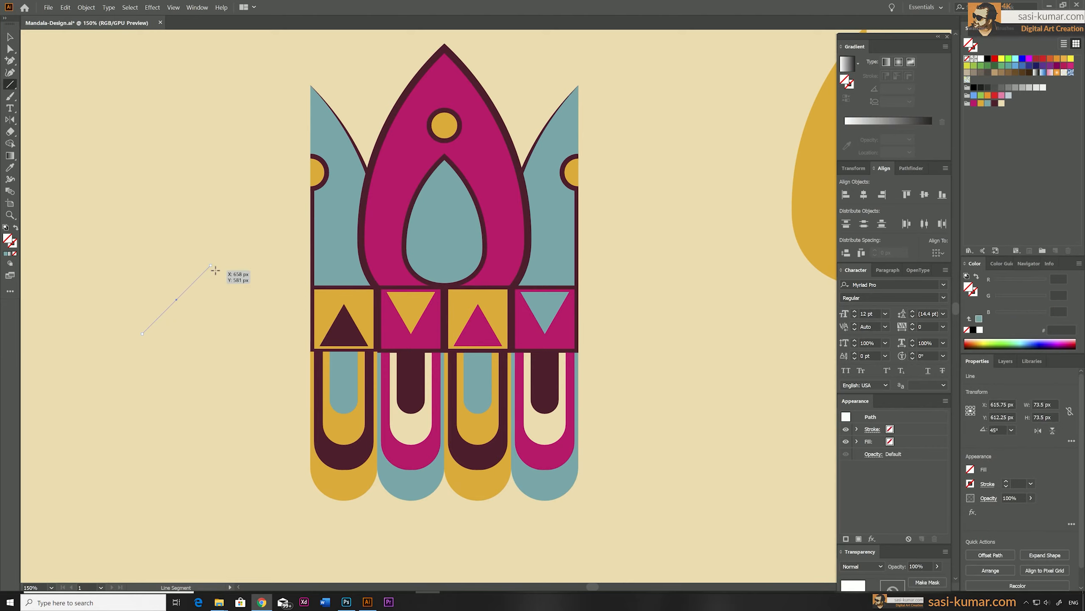
{"action": "key", "text": "i"}
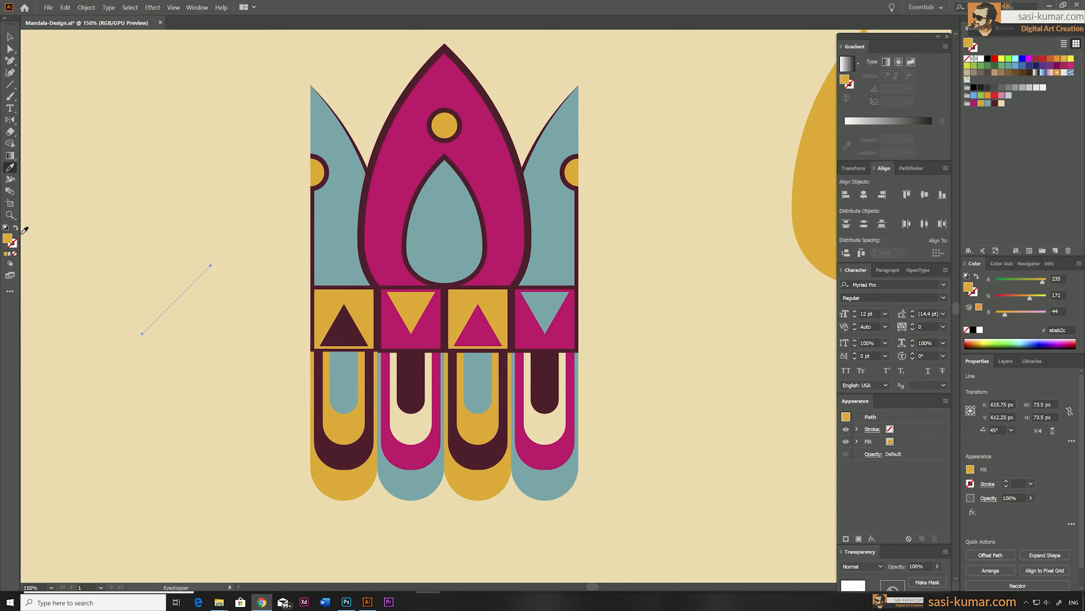
{"action": "left_click", "coordinate": [812, 182], "text": "shift"}
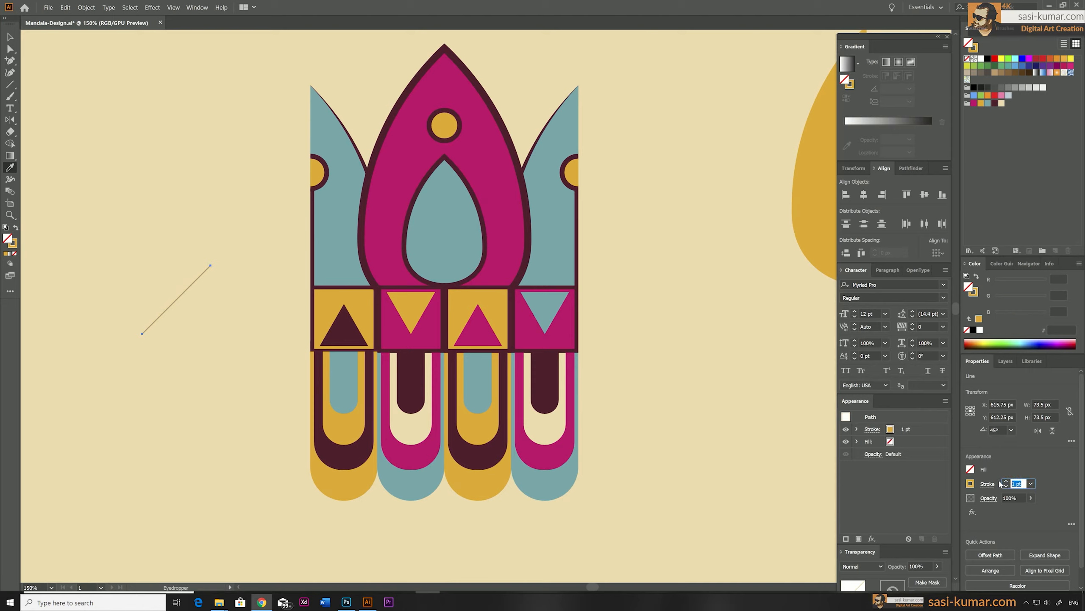
{"action": "type", "text": "5"}
{"action": "key", "text": "Return"}
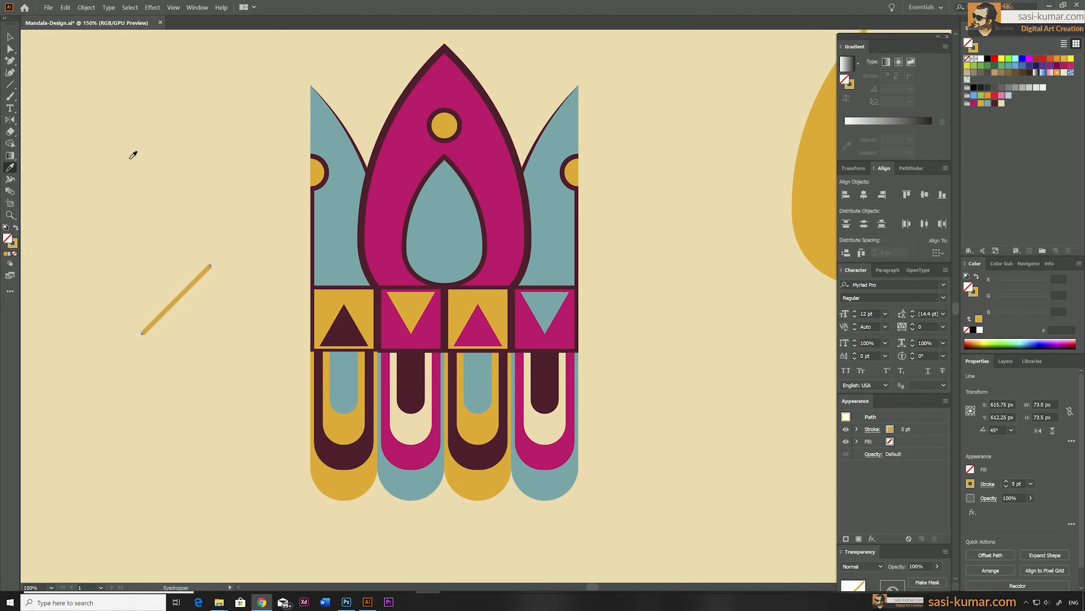
Draw three more parallel 45° lines, each about 64 to 75 px wide, stacked above the first gold line.
{"action": "left_click", "coordinate": [10, 84]}
{"action": "left_click_drag", "start_coordinate": [136, 295], "coordinate": [195, 236]}
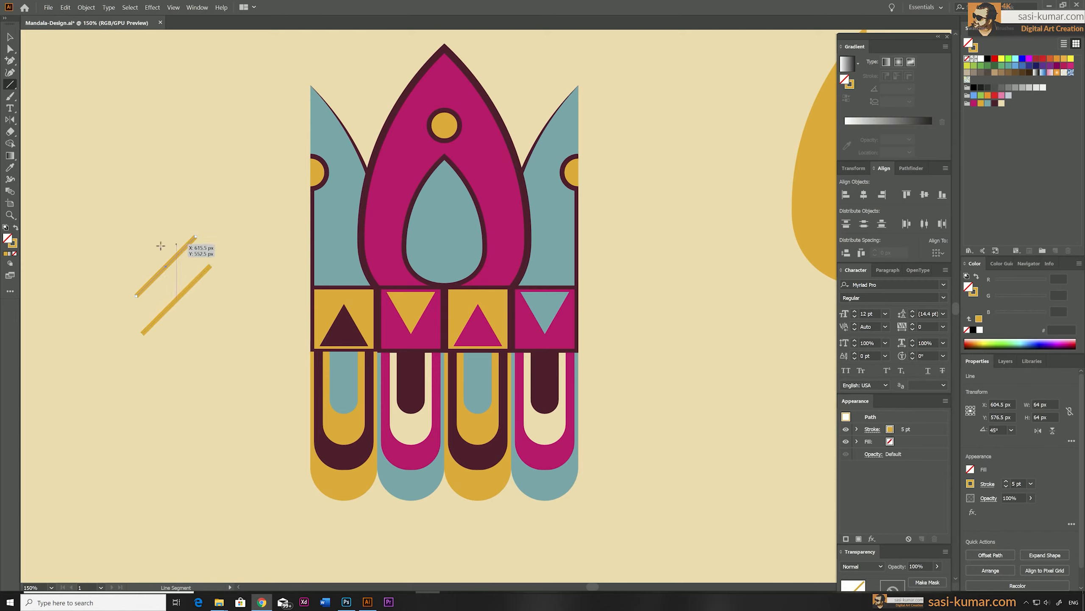
{"action": "mouse_move", "coordinate": [126, 259]}
{"action": "left_mouse_down"}
{"action": "mouse_move", "coordinate": [201, 177]}
{"action": "mouse_move", "coordinate": [196, 188]}
{"action": "left_mouse_up"}
{"action": "left_click_drag", "start_coordinate": [120, 223], "coordinate": [179, 163]}
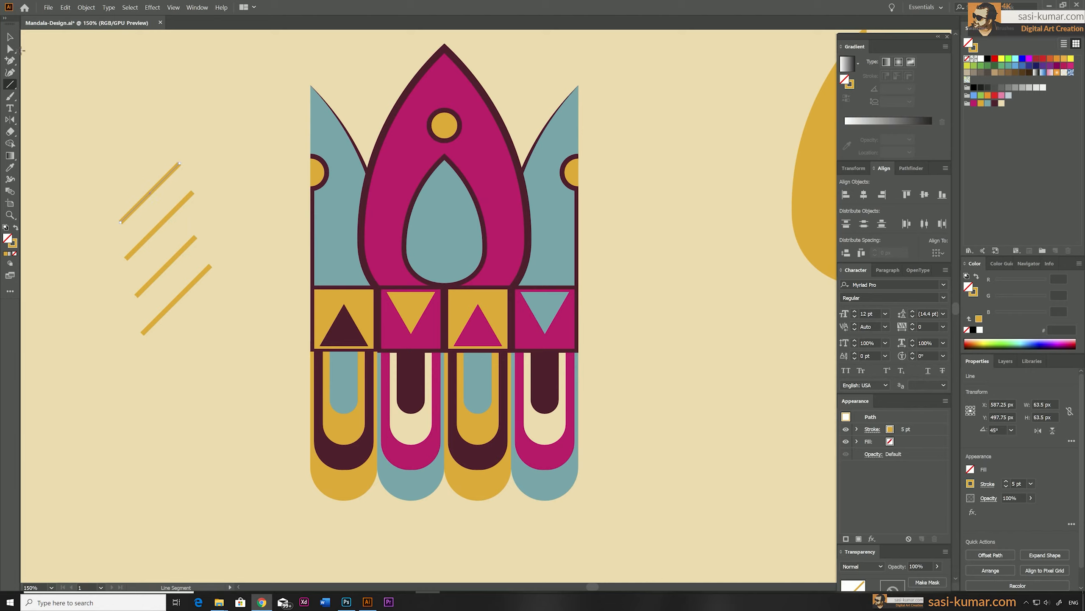
Align the four gold lines on their horizontal centers.
{"action": "key", "text": "v"}
{"action": "left_click_drag", "start_coordinate": [218, 405], "coordinate": [147, 133]}
{"action": "left_click", "coordinate": [924, 223]}
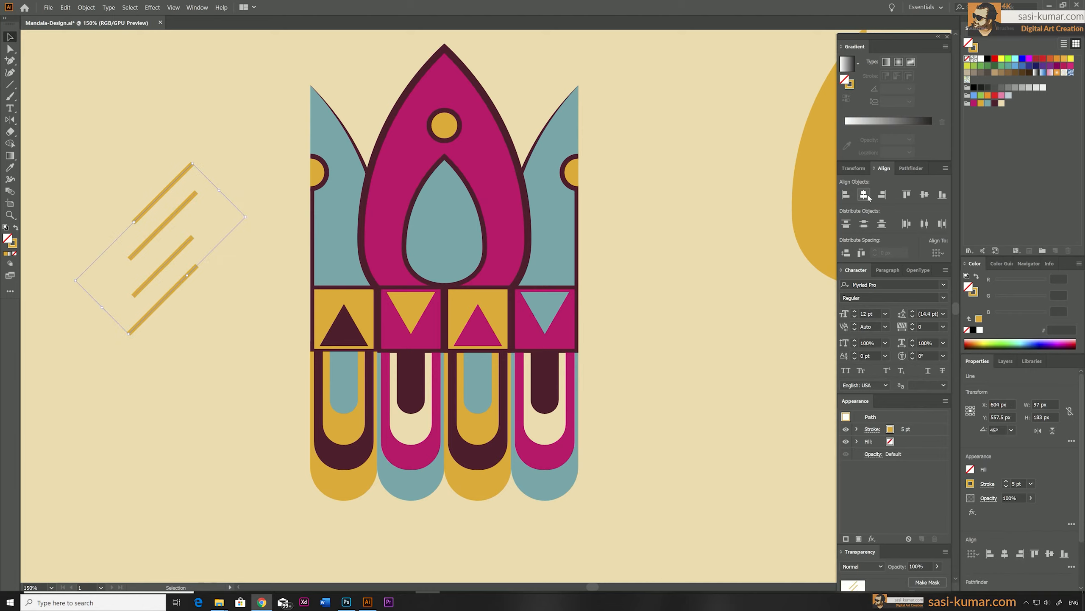
{"action": "left_click", "coordinate": [881, 224]}
{"action": "left_click", "coordinate": [215, 336]}
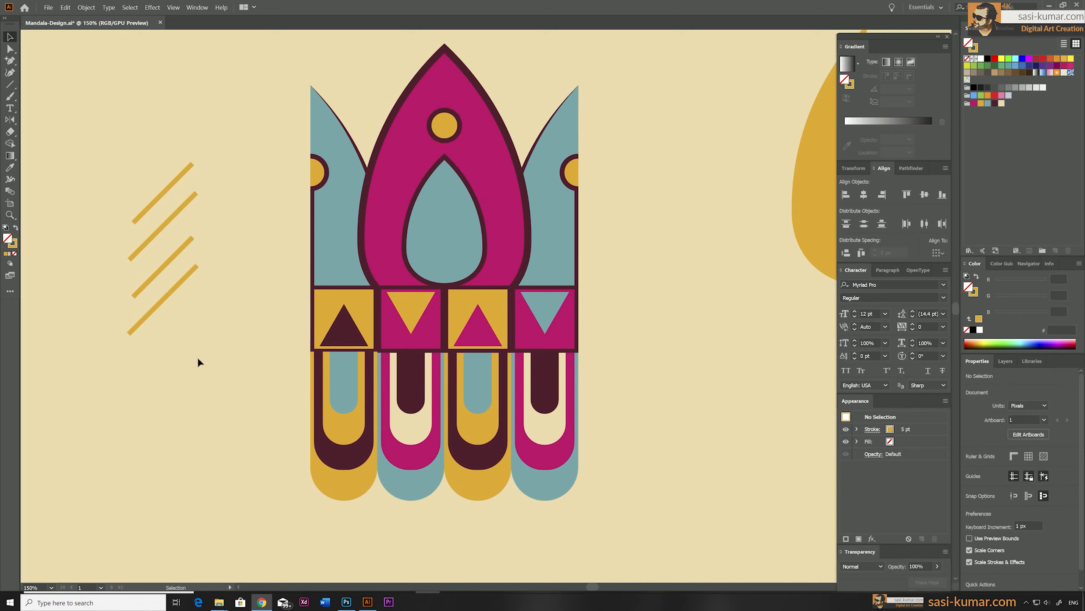
{"action": "left_click", "coordinate": [327, 138]}
{"action": "left_click_drag", "start_coordinate": [327, 138], "coordinate": [255, 147]}
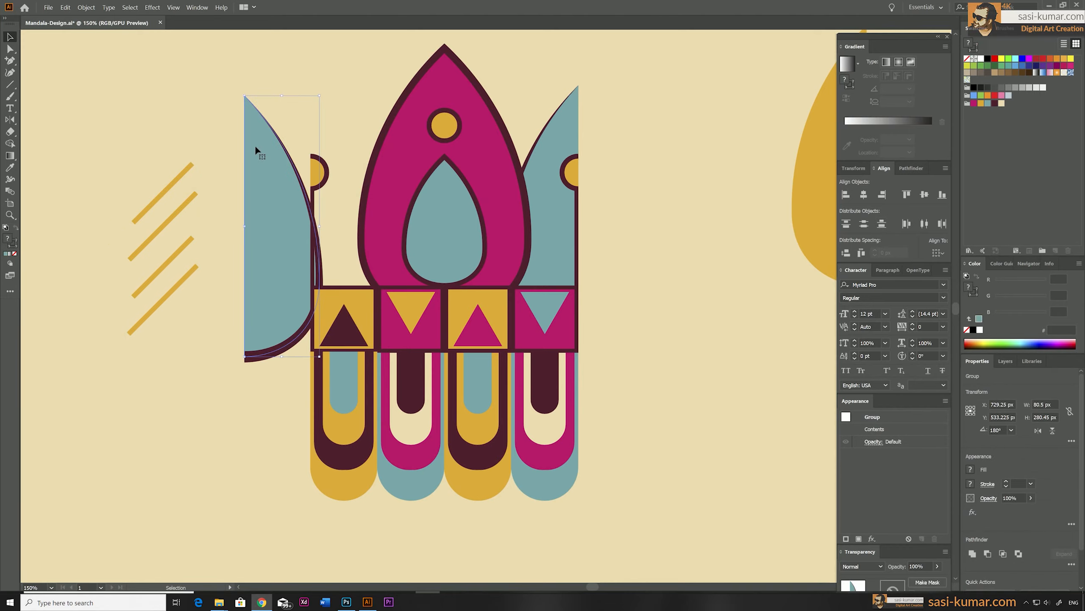
{"action": "key", "text": "ctrl+z"}
Copy the teal half-petal, scale it down, and place the copy over the gold diagonal lines.
{"action": "double_click", "coordinate": [327, 141]}
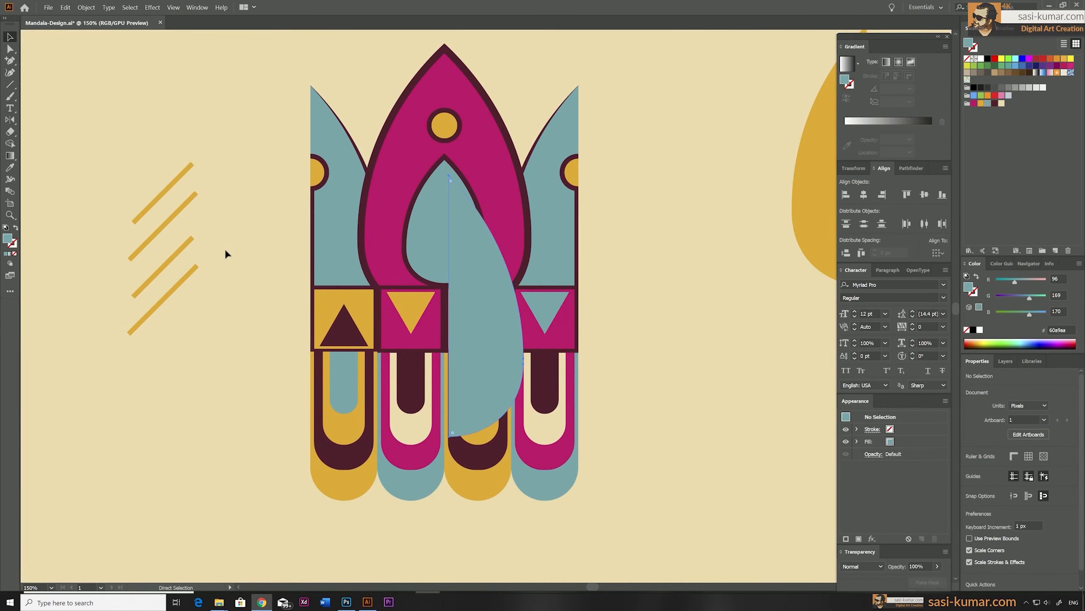
{"action": "left_click_drag", "start_coordinate": [225, 248], "coordinate": [173, 205]}
{"action": "left_click_drag", "start_coordinate": [218, 78], "coordinate": [199, 147]}
{"action": "left_click_drag", "start_coordinate": [170, 254], "coordinate": [167, 253]}
{"action": "left_click", "coordinate": [267, 371]}
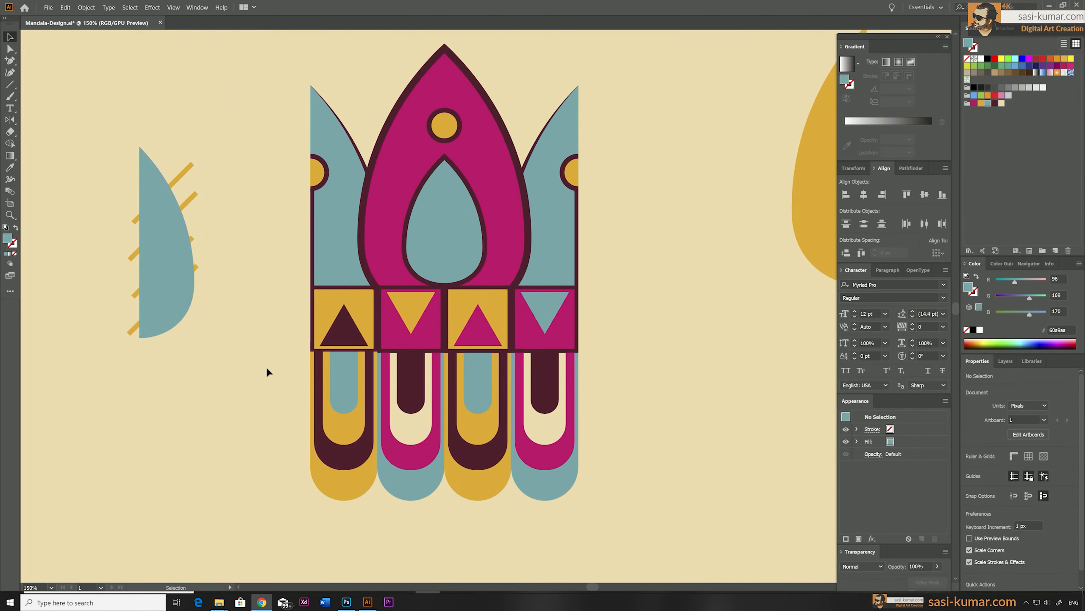
Duplicate the topmost gold line above the others and space the lines evenly.
{"action": "left_click_drag", "start_coordinate": [183, 174], "coordinate": [171, 151], "text": "alt"}
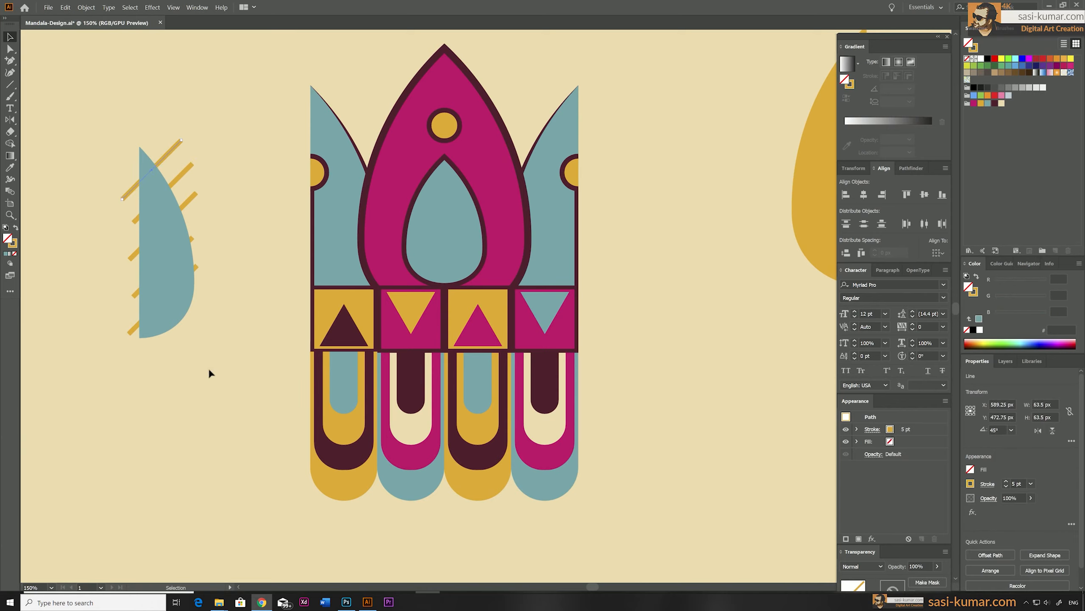
{"action": "left_click_drag", "start_coordinate": [210, 373], "coordinate": [151, 182]}
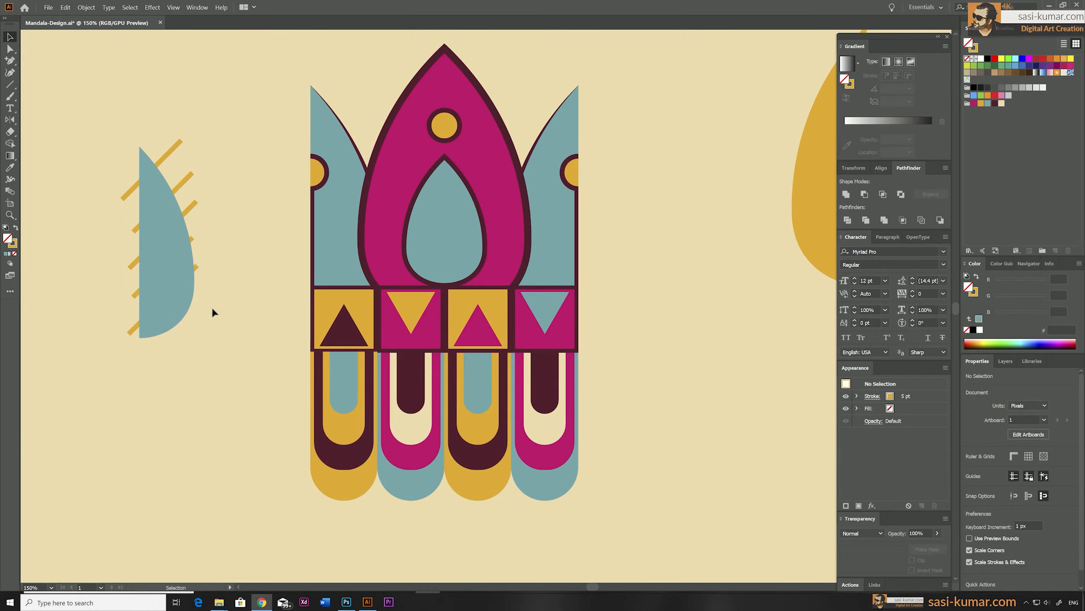
Expand the gold lines into filled shapes and crop them to the teal half-petal with the Pathfinder Crop.
{"action": "left_click_drag", "start_coordinate": [212, 313], "coordinate": [128, 162]}
{"action": "left_click", "coordinate": [147, 191], "text": "shift"}
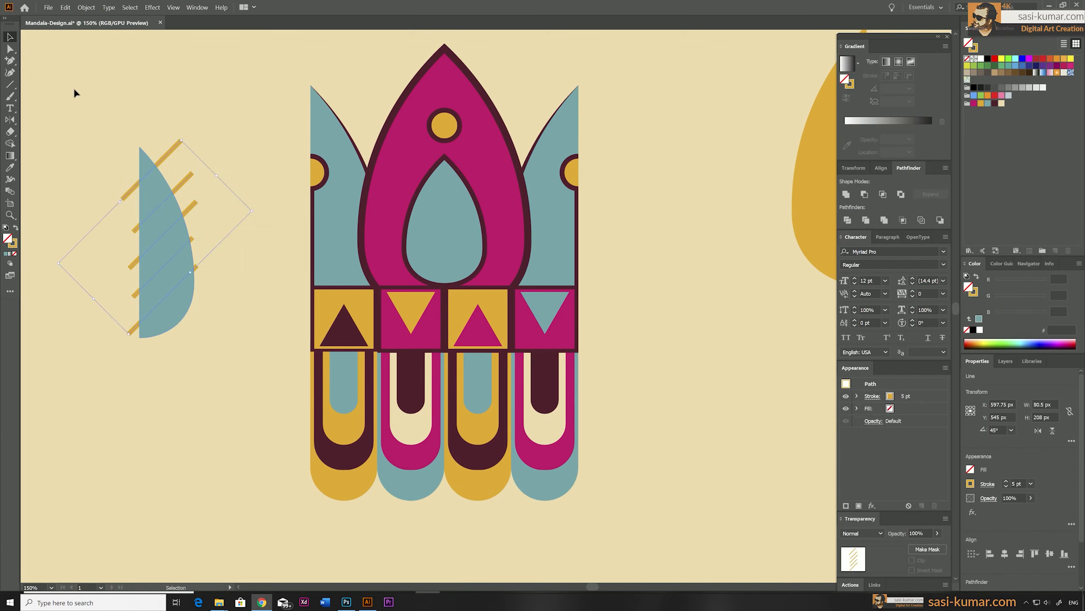
{"action": "left_click", "coordinate": [84, 8]}
{"action": "left_click", "coordinate": [107, 102]}
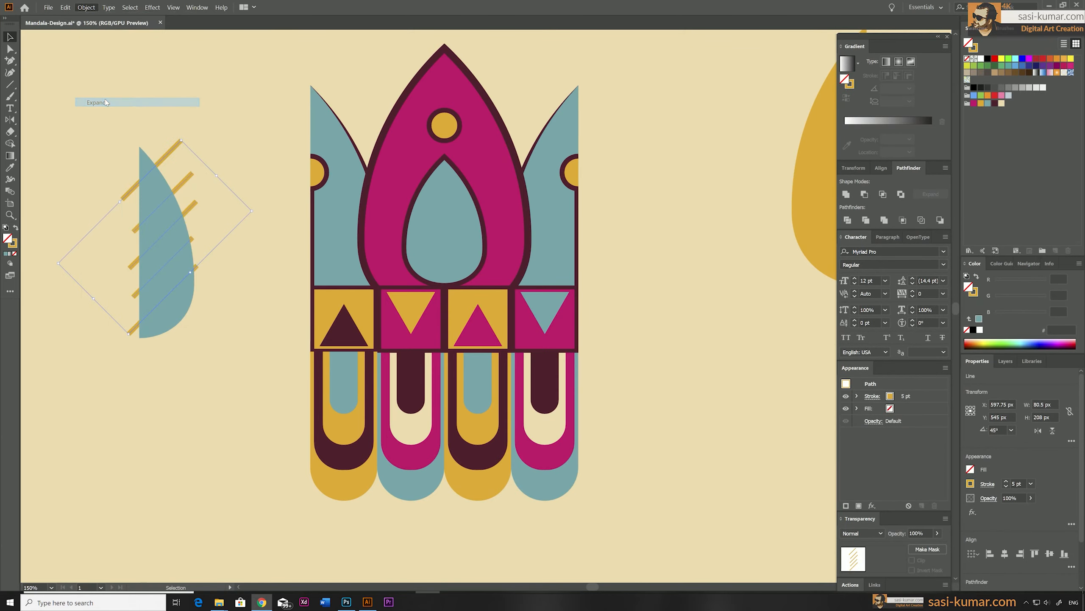
{"action": "left_click", "coordinate": [518, 363]}
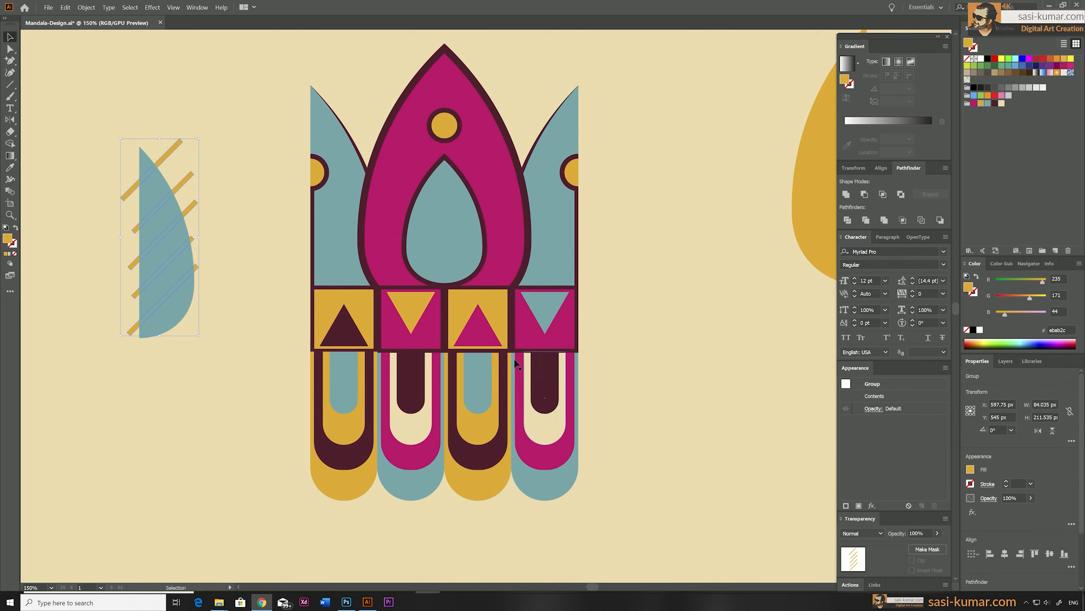
{"action": "left_click_drag", "start_coordinate": [167, 380], "coordinate": [153, 113]}
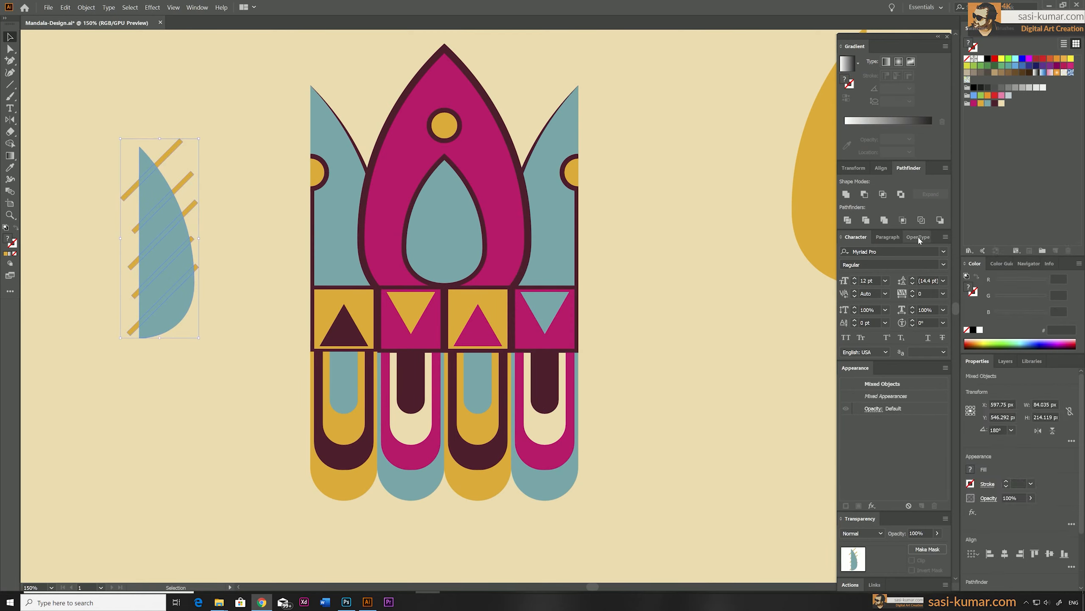
{"action": "left_click", "coordinate": [903, 220]}
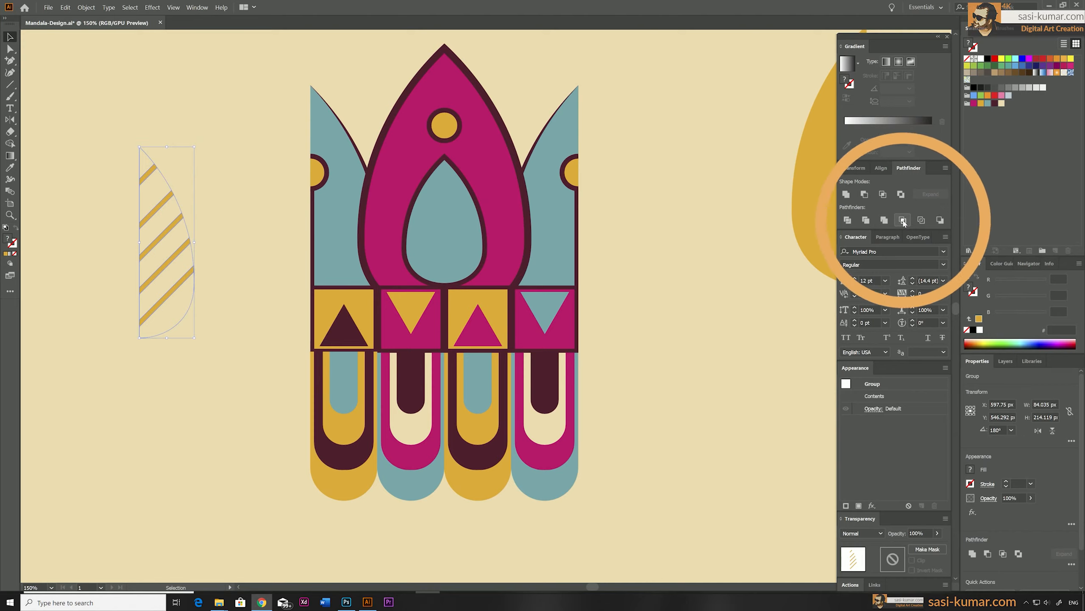
Fit the cropped gold stripes onto the right half of the central teal teardrop at about 41 × 134 px.
{"action": "left_click_drag", "start_coordinate": [195, 147], "coordinate": [445, 157]}
{"action": "left_click_drag", "start_coordinate": [472, 251], "coordinate": [478, 291]}
{"action": "key", "text": "a"}
{"action": "key", "text": "ctrl+plus"}
{"action": "key", "text": "ctrl+plus"}
{"action": "key", "text": "v"}
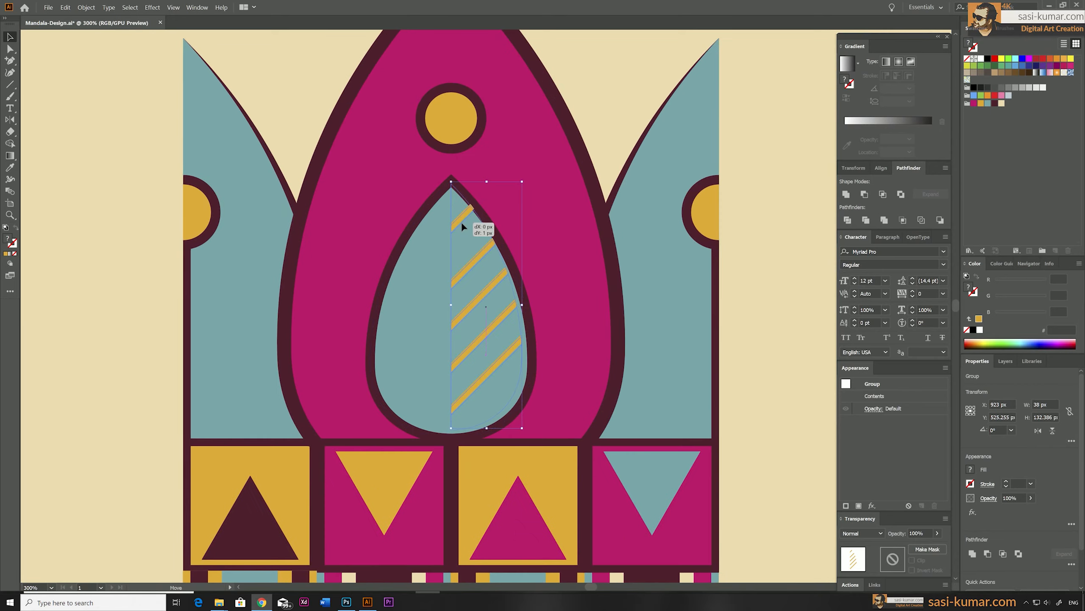
{"action": "left_click_drag", "start_coordinate": [462, 221], "coordinate": [460, 224]}
{"action": "left_click_drag", "start_coordinate": [522, 433], "coordinate": [529, 437]}
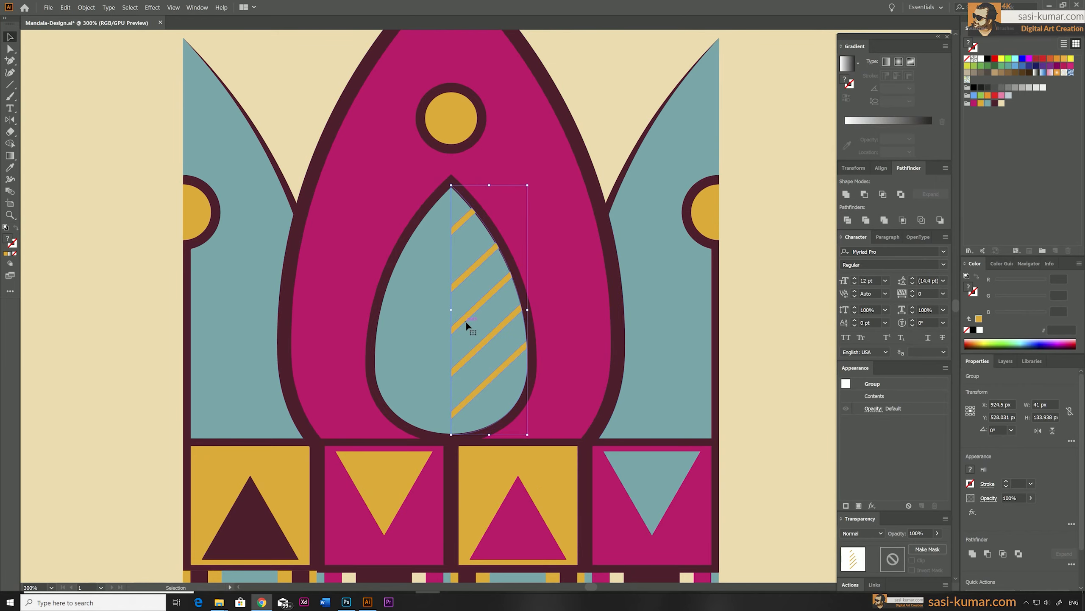
{"action": "key", "text": "ctrl+minus"}
{"action": "key", "text": "ctrl+minus"}
{"action": "key", "text": "ctrl+minus"}
{"action": "left_click", "coordinate": [629, 312]}
{"action": "key", "text": "ctrl+plus"}
{"action": "key", "text": "ctrl+plus"}
{"action": "left_click", "coordinate": [472, 281]}
{"action": "left_click", "coordinate": [7, 121]}
{"action": "double_click", "coordinate": [7, 120]}
{"action": "left_click", "coordinate": [664, 244]}
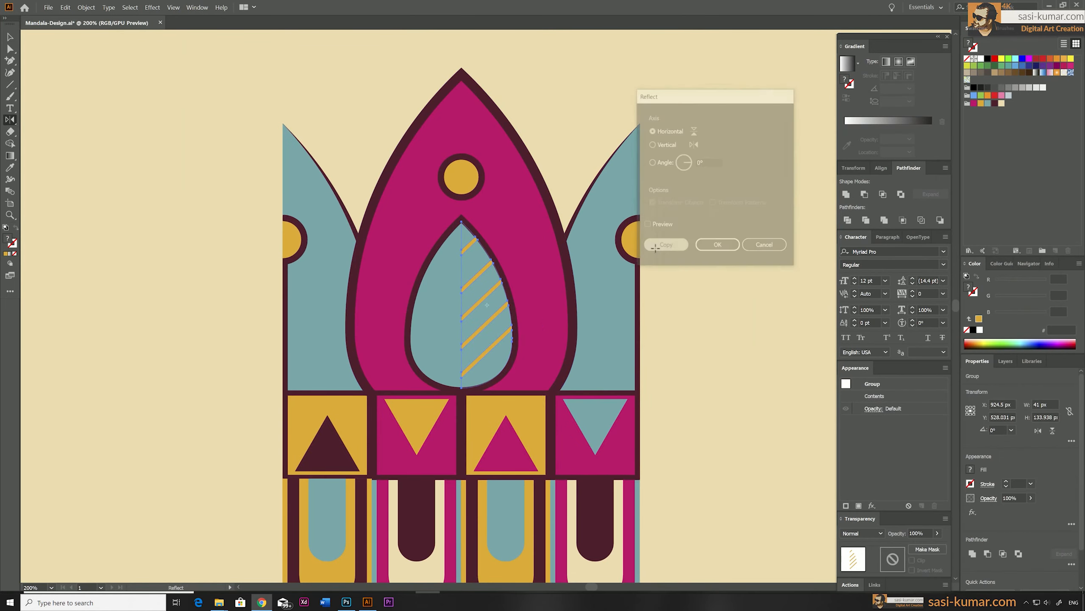
{"action": "key", "text": "v"}
{"action": "left_click_drag", "start_coordinate": [445, 266], "coordinate": [445, 266]}
{"action": "key", "text": "ctrl+z"}
{"action": "key", "text": "ctrl+z"}
Reflect a copy of the gold stripes across the vertical axis and place it on the teardrop's left half to form chevrons.
{"action": "double_click", "coordinate": [10, 120]}
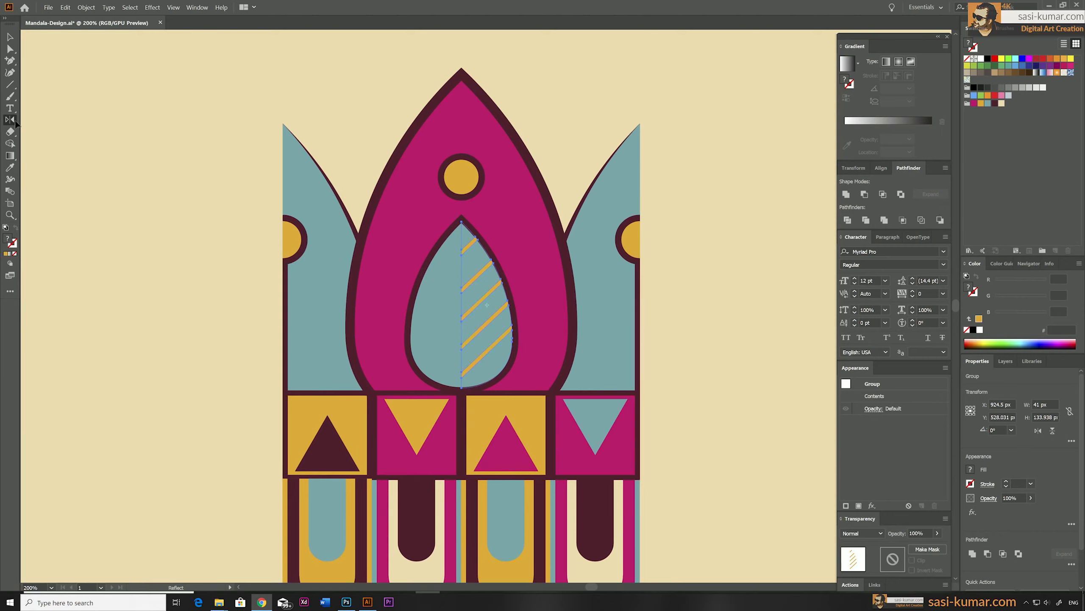
{"action": "left_click", "coordinate": [651, 143]}
{"action": "left_click", "coordinate": [662, 243]}
{"action": "key", "text": "v"}
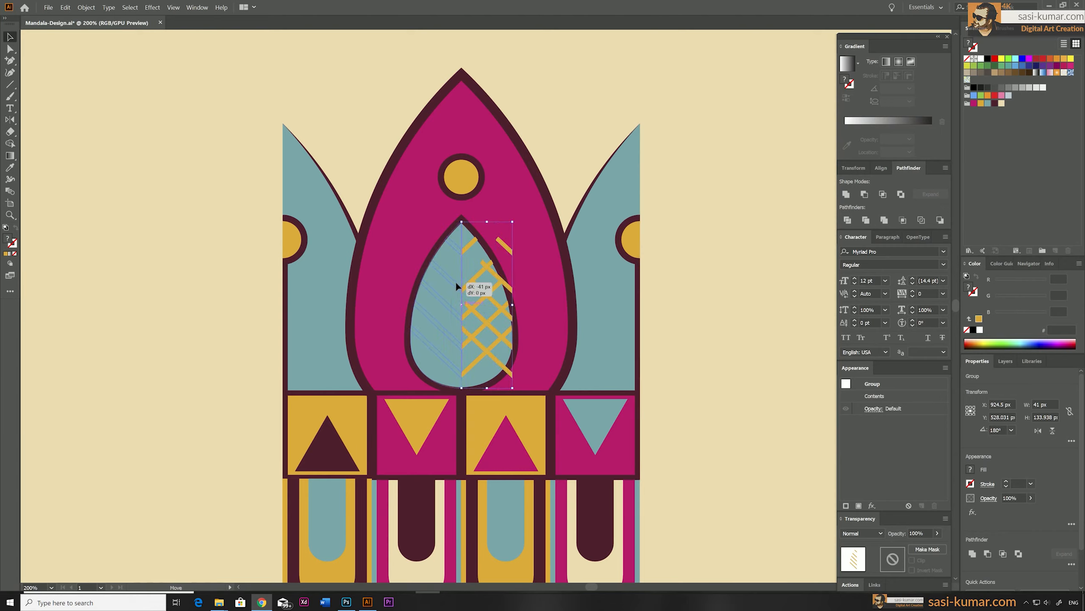
{"action": "left_click_drag", "start_coordinate": [456, 282], "coordinate": [404, 281]}
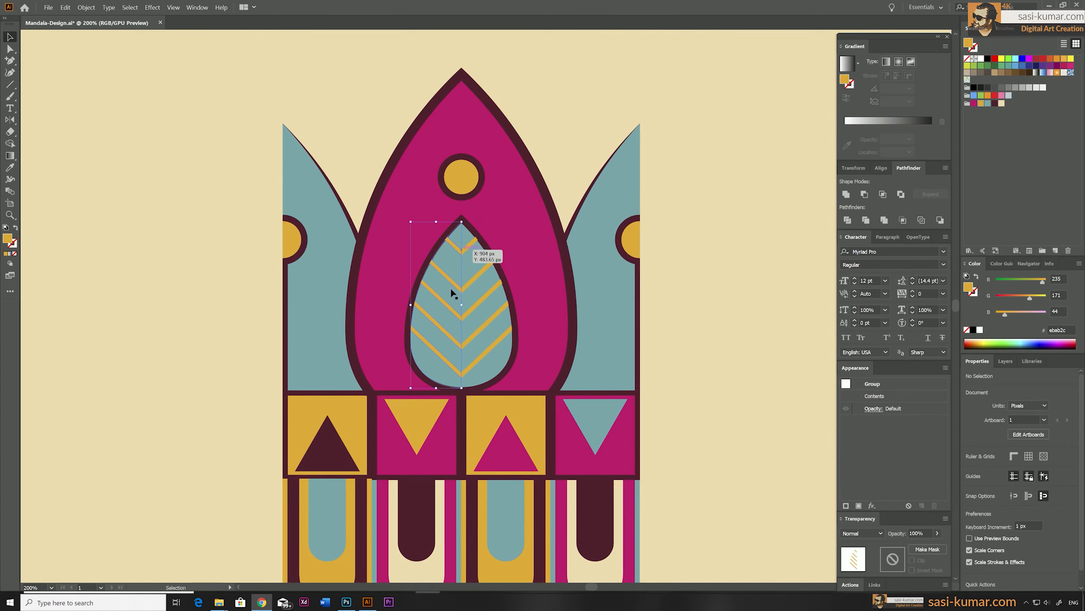
{"action": "left_click", "coordinate": [476, 274], "text": "shift"}
{"action": "left_click", "coordinate": [880, 168]}
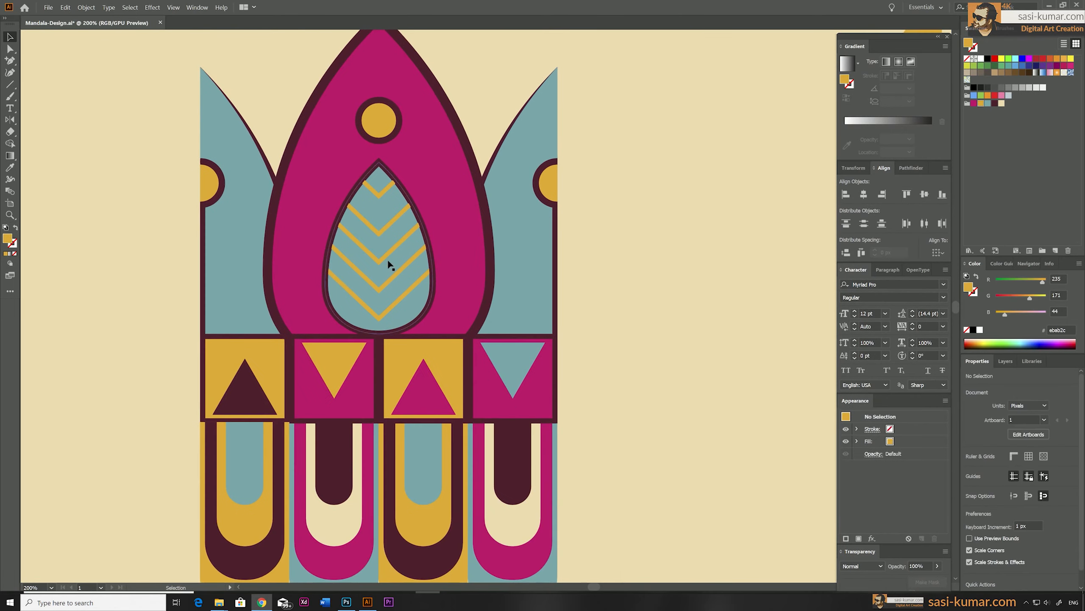
Duplicate the gold chevron stripes, place the copy to the right of the motif, and shrink it to about 104 px high.
{"action": "left_click_drag", "start_coordinate": [386, 224], "coordinate": [563, 227]}
{"action": "left_click_drag", "start_coordinate": [606, 166], "coordinate": [584, 204]}
{"action": "left_click_drag", "start_coordinate": [542, 263], "coordinate": [554, 275]}
{"action": "left_click_drag", "start_coordinate": [579, 314], "coordinate": [679, 289]}
Remove the chevron copy's left half and color the remaining half dark maroon between its gold stripes.
{"action": "double_click", "coordinate": [638, 228]}
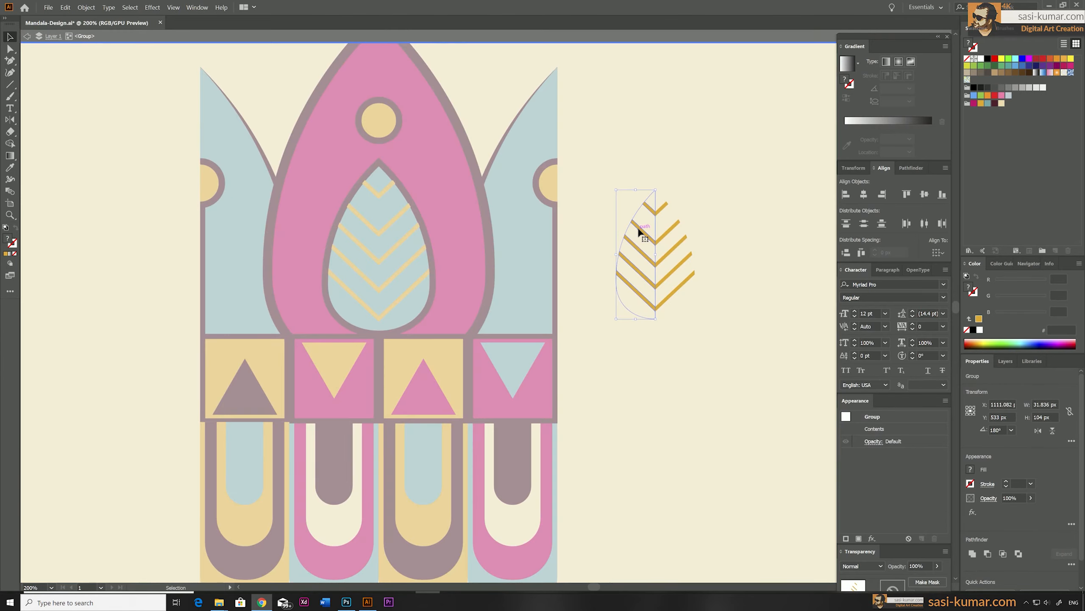
{"action": "left_click", "coordinate": [995, 103]}
{"action": "left_click", "coordinate": [980, 103]}
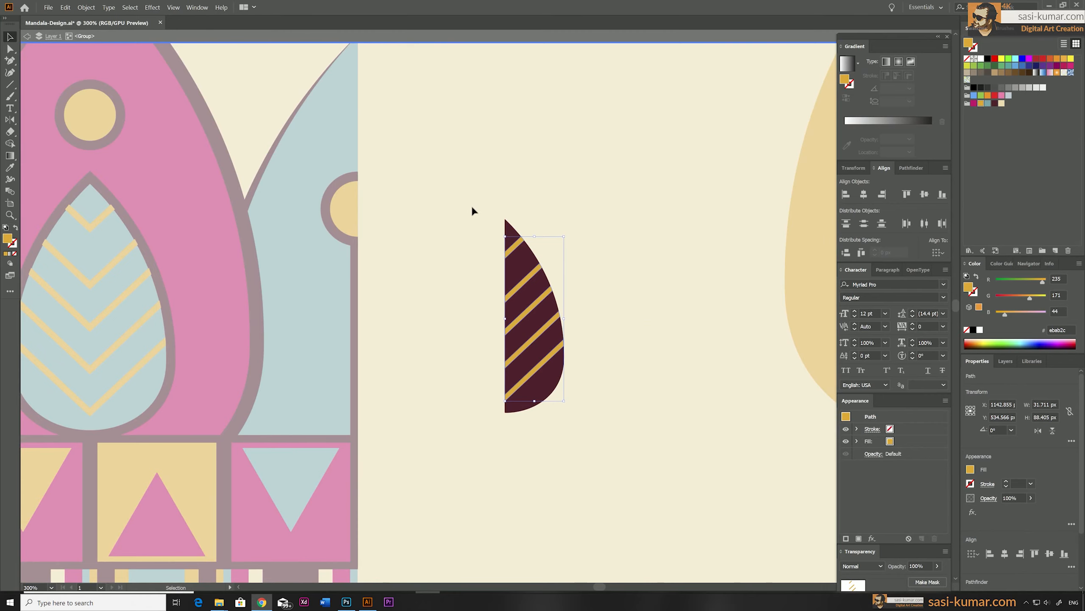
{"action": "double_click", "coordinate": [497, 169]}
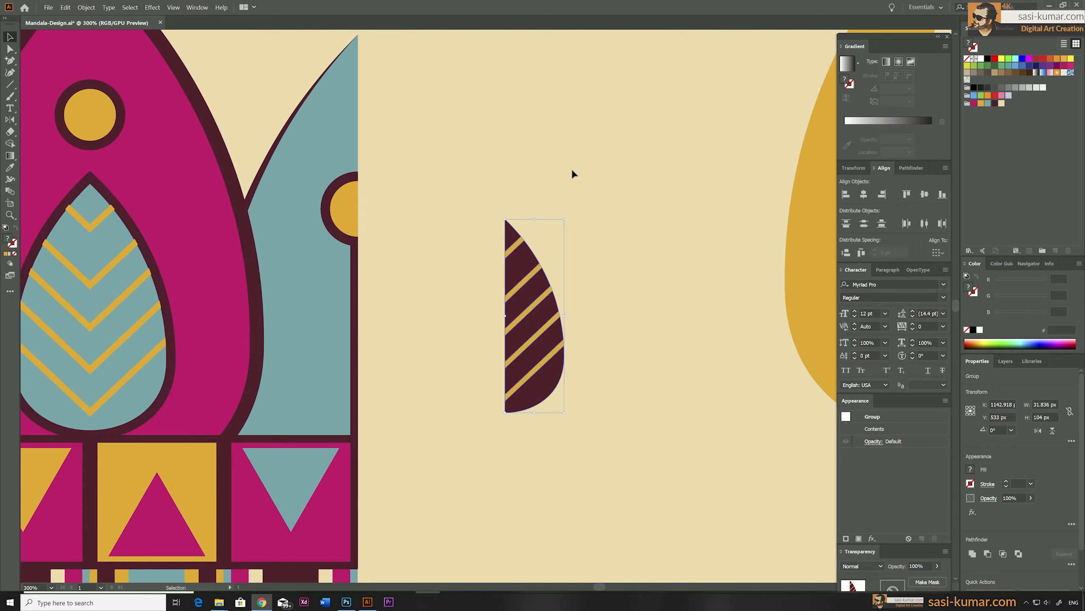
Fill the half-petal's maroon sections alternately with magenta and cream, starting with magenta at the lowest section and ending with cream at the tip.
{"action": "left_click", "coordinate": [9, 49]}
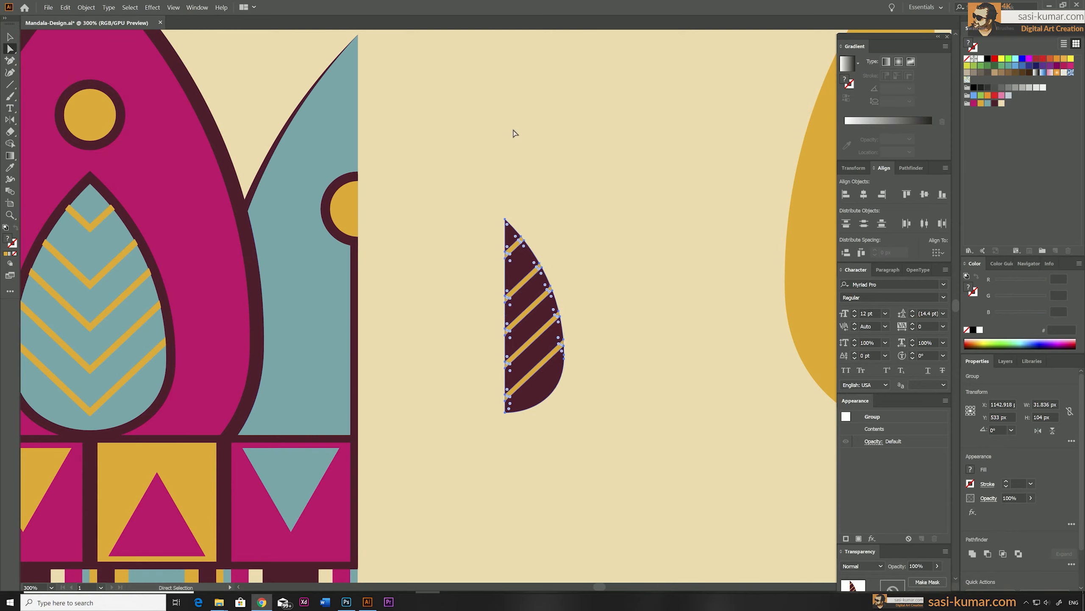
{"action": "left_click", "coordinate": [516, 242]}
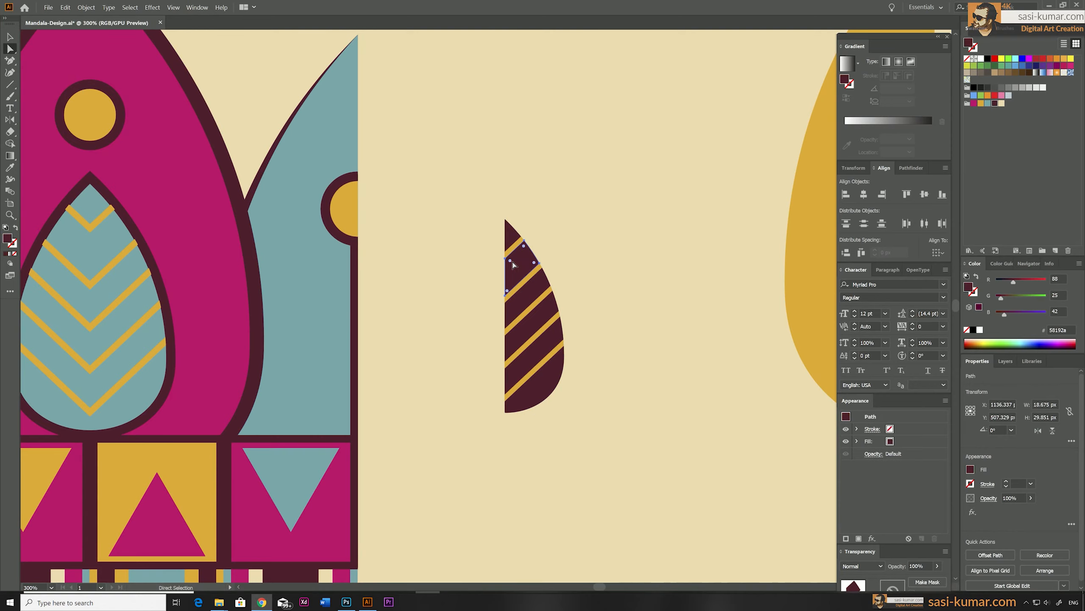
{"action": "left_click", "coordinate": [988, 103]}
{"action": "left_click", "coordinate": [1001, 103]}
{"action": "left_click", "coordinate": [545, 315]}
{"action": "left_click", "coordinate": [974, 103]}
{"action": "left_click", "coordinate": [526, 296]}
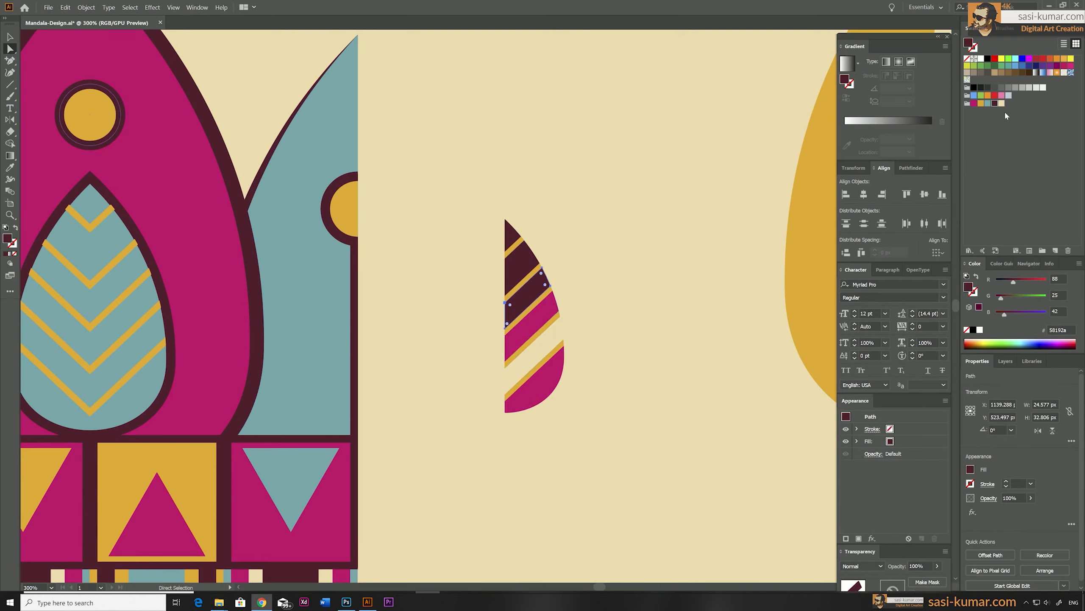
{"action": "left_click", "coordinate": [1001, 103]}
{"action": "left_click", "coordinate": [520, 266]}
{"action": "left_click", "coordinate": [974, 103]}
{"action": "left_click", "coordinate": [511, 237]}
{"action": "left_click", "coordinate": [1001, 103]}
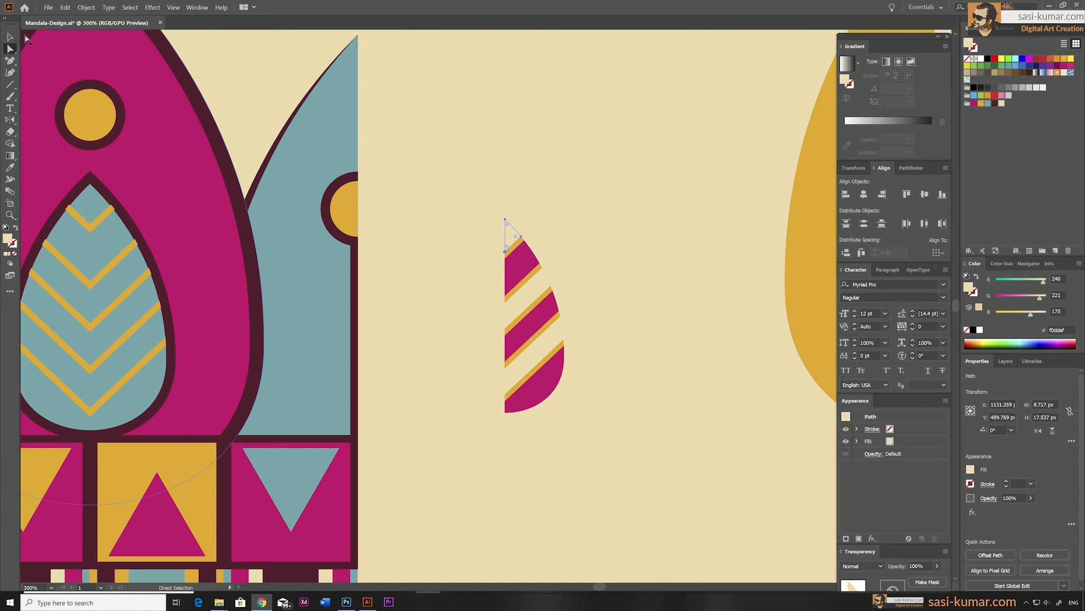
Reflect the magenta and cream striped half-petal across the vertical axis.
{"action": "key", "text": "v"}
{"action": "left_click", "coordinate": [529, 259]}
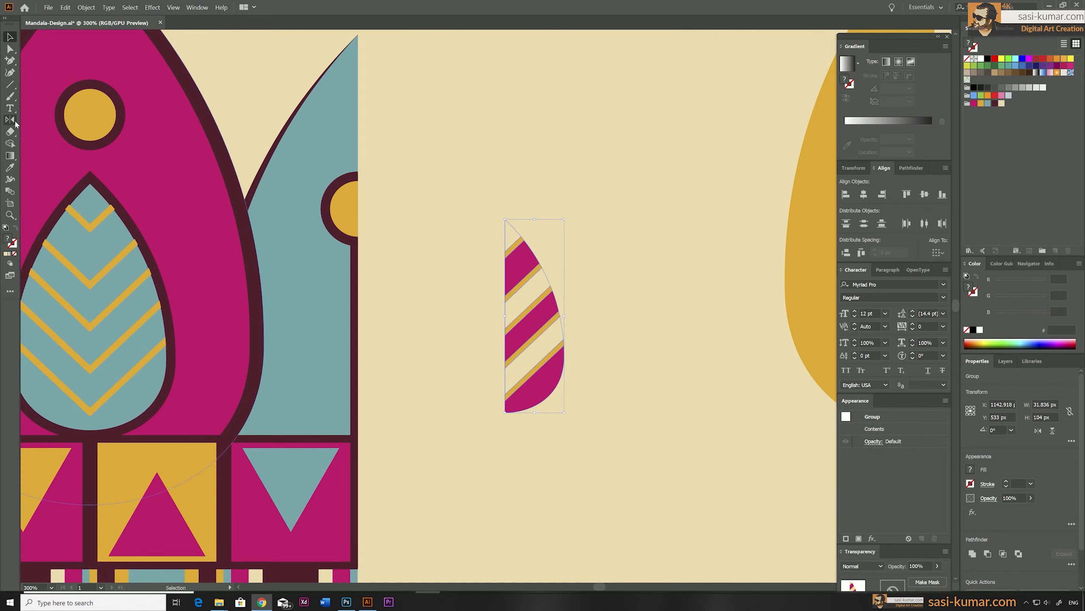
{"action": "double_click", "coordinate": [12, 121]}
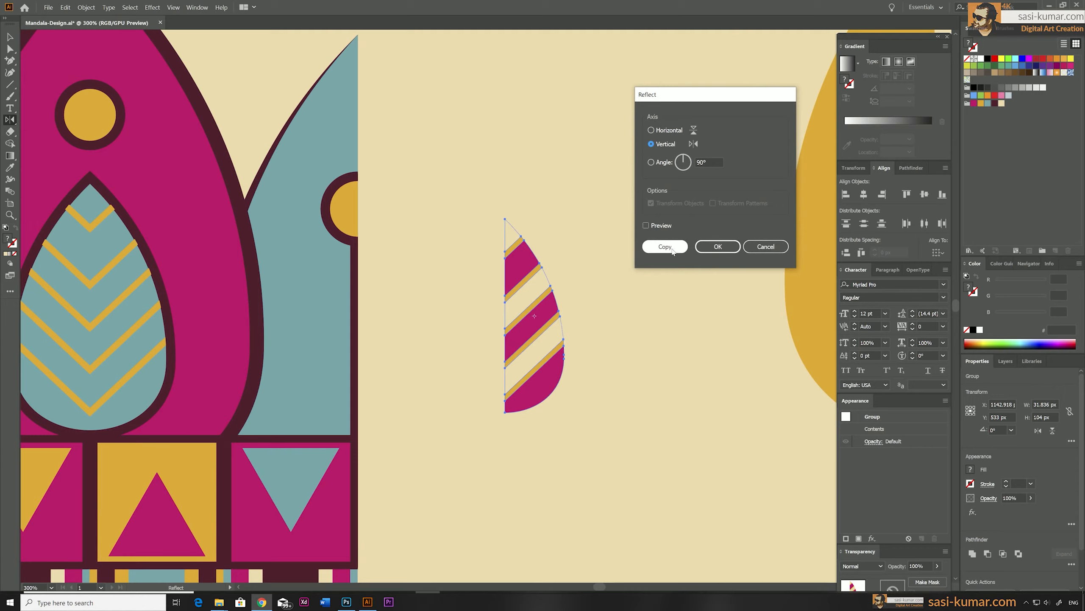
{"action": "left_click", "coordinate": [715, 246]}
{"action": "key", "text": "v"}
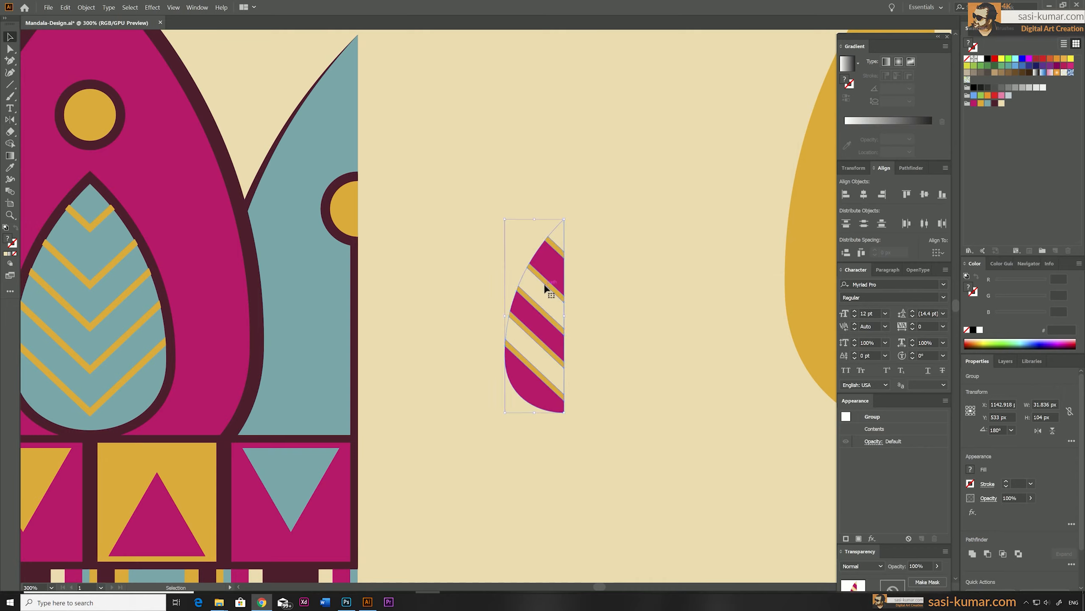
Place the striped half-petal against the motif's right edge below the gold circle and shrink it to 100 px high.
{"action": "left_click_drag", "start_coordinate": [544, 284], "coordinate": [331, 305]}
{"action": "left_click", "coordinate": [397, 320]}
{"action": "left_click", "coordinate": [337, 314]}
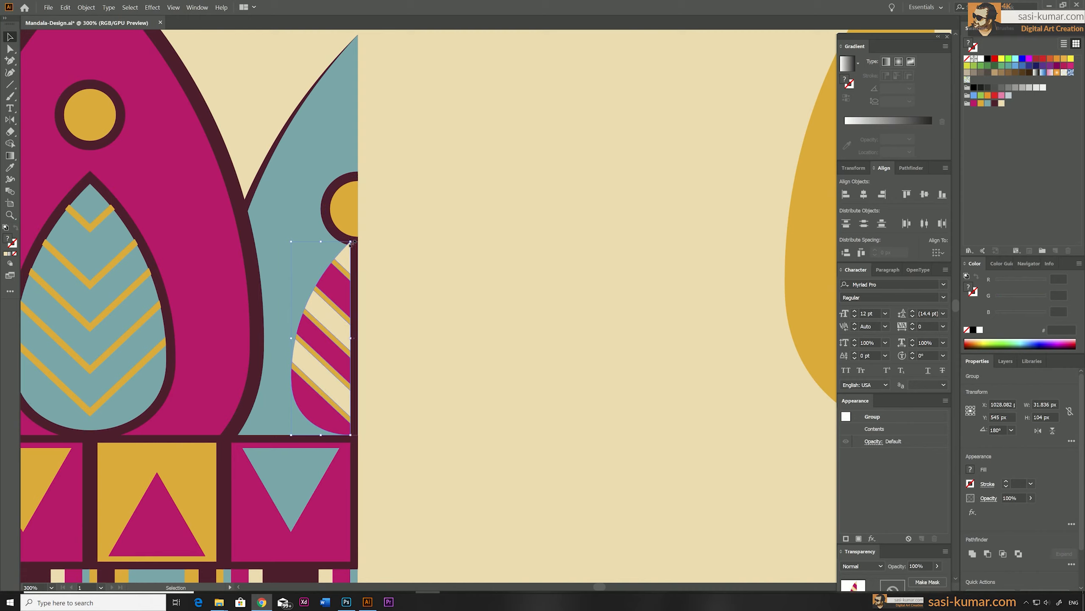
{"action": "key", "text": "ctrl+equal"}
{"action": "key", "text": "ctrl+equal"}
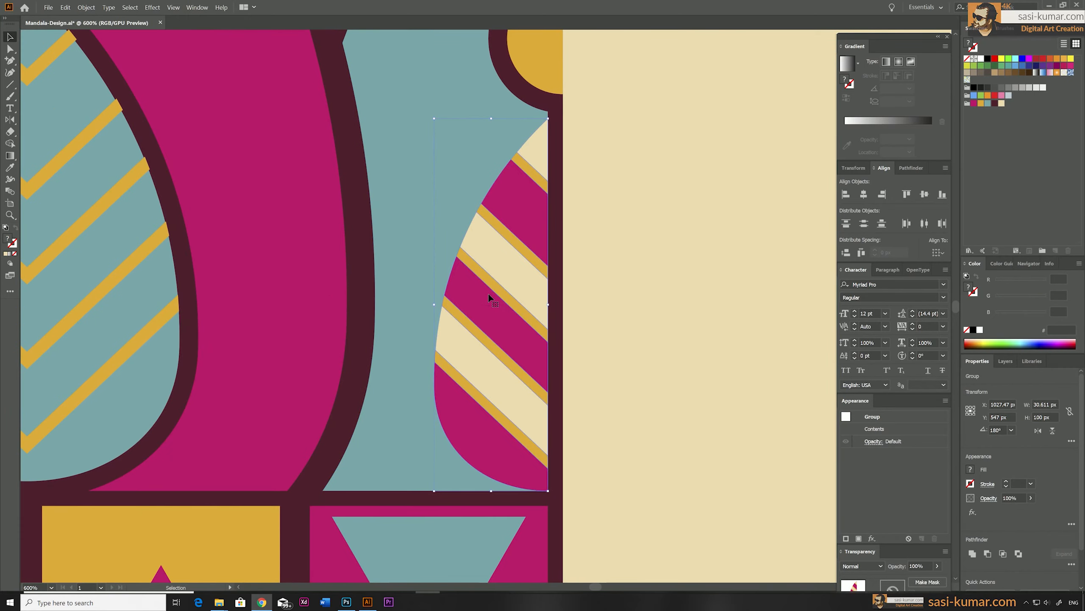
{"action": "left_click_drag", "start_coordinate": [489, 294], "coordinate": [491, 295]}
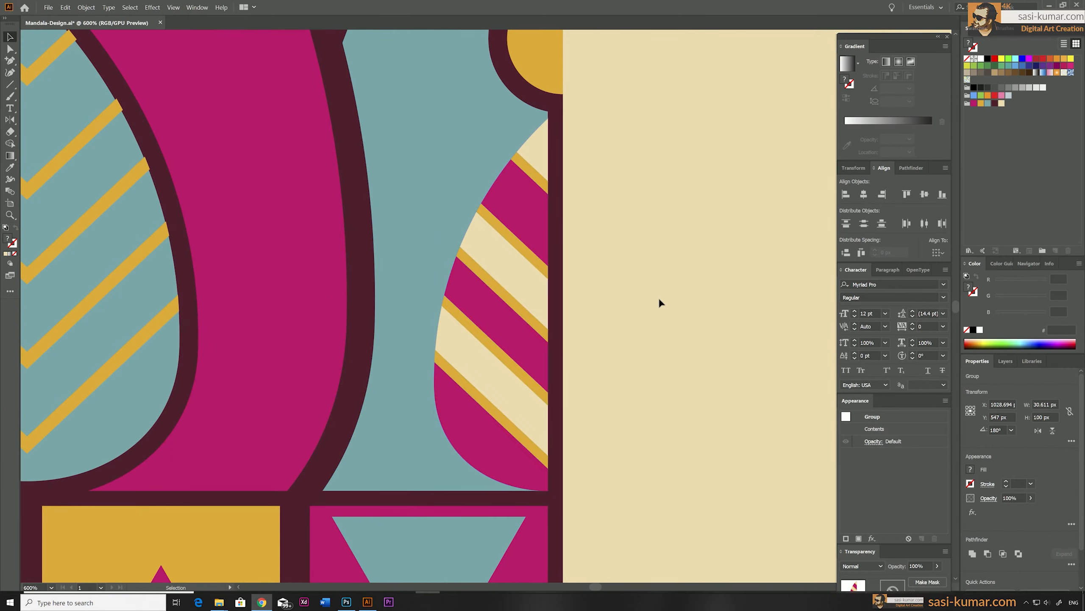
Create a reflected copy of the striped half-petal across the vertical axis.
{"action": "key", "text": "a"}
{"action": "key", "text": "ctrl+minus"}
{"action": "key", "text": "ctrl+minus"}
{"action": "key", "text": "ctrl+minus"}
{"action": "key", "text": "ctrl+minus"}
{"action": "key", "text": "v"}
{"action": "left_click", "coordinate": [508, 305]}
{"action": "left_click_drag", "start_coordinate": [573, 309], "coordinate": [592, 298]}
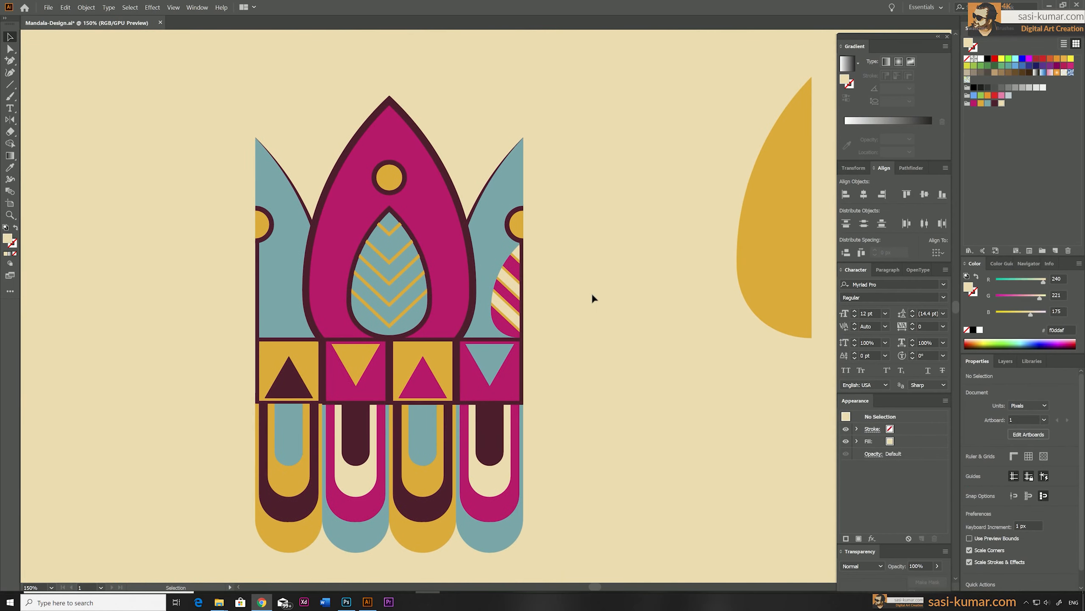
{"action": "left_click", "coordinate": [507, 300]}
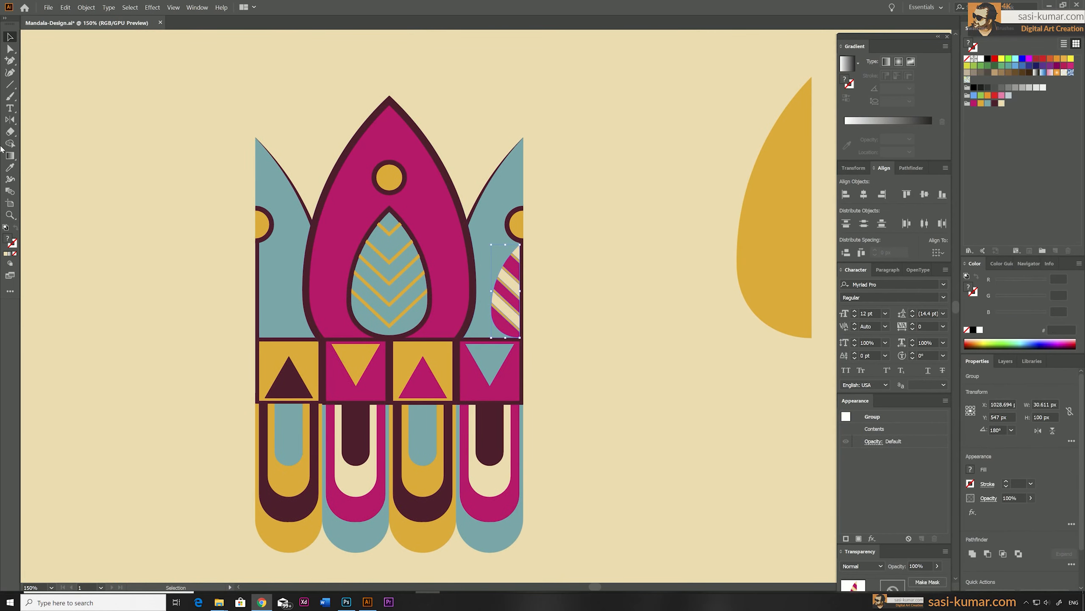
{"action": "key", "text": "o"}
{"action": "key", "text": "Return"}
{"action": "left_click", "coordinate": [664, 247]}
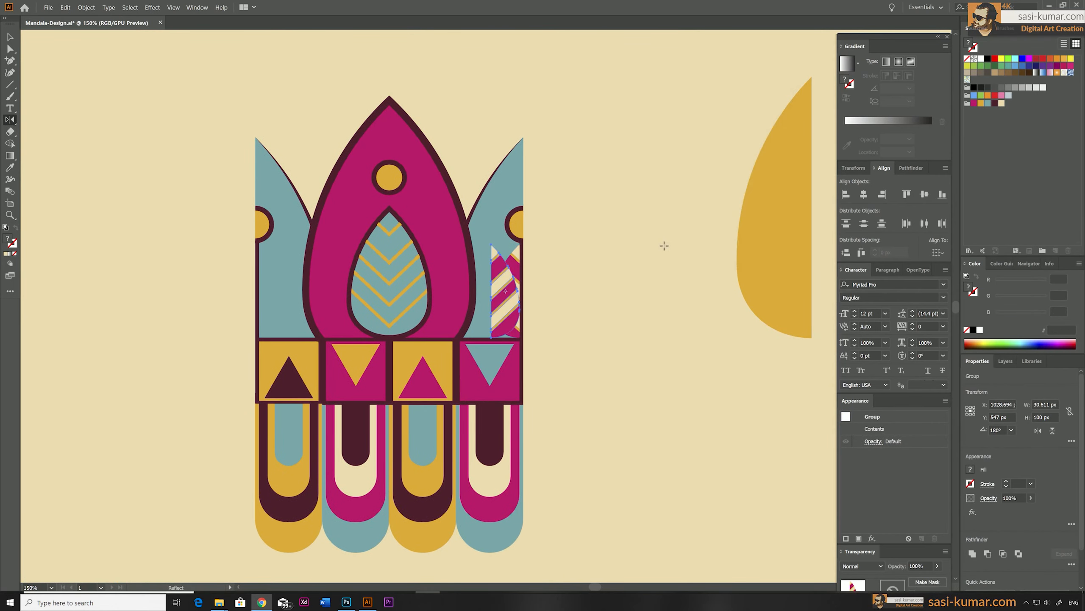
Move the mirrored half-petal to the motif's left edge, directly below the gold half-circle.
{"action": "key", "text": "v"}
{"action": "left_click_drag", "start_coordinate": [499, 293], "coordinate": [263, 287]}
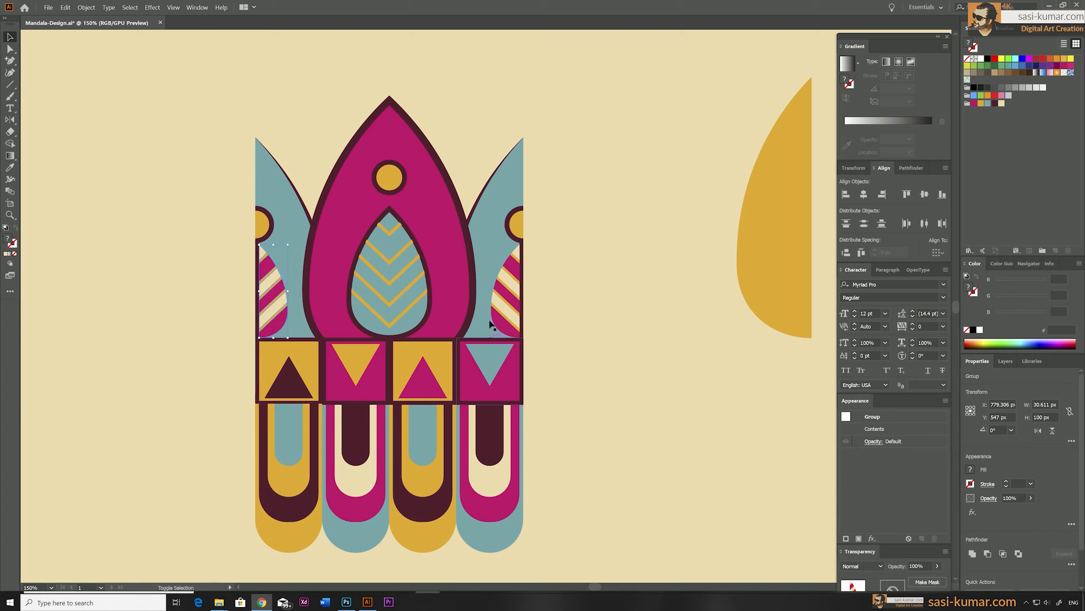
{"action": "left_click", "coordinate": [504, 305], "text": "shift"}
{"action": "left_click", "coordinate": [131, 357]}
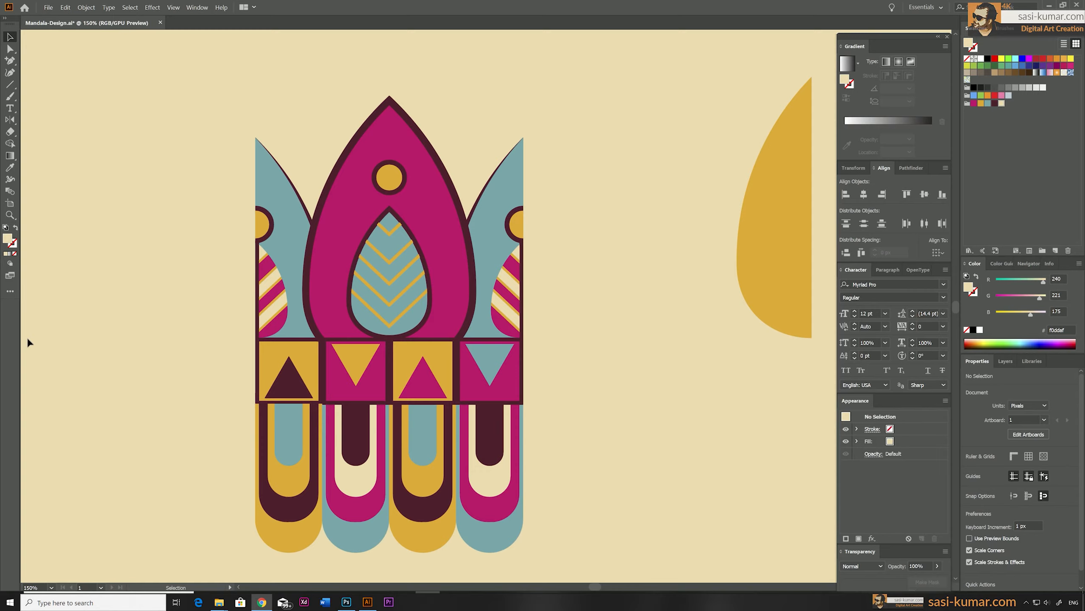
Scale the whole motif down proportionally to about half its size and reposition it on the artboard.
{"action": "key", "text": "ctrl+minus"}
{"action": "key", "text": "ctrl+minus"}
{"action": "key", "text": "ctrl+minus"}
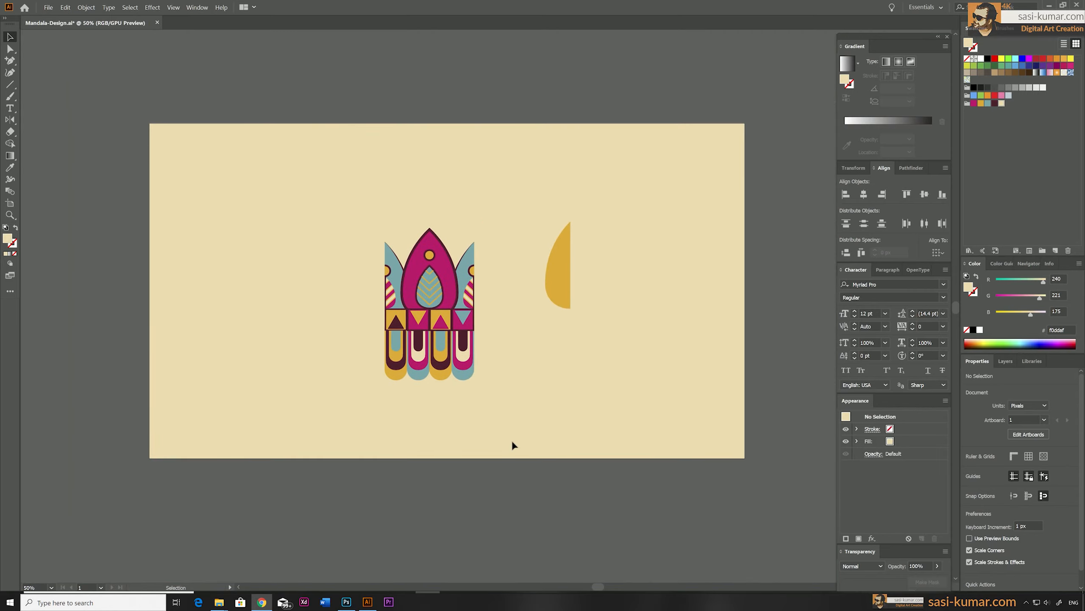
{"action": "left_click_drag", "start_coordinate": [352, 188], "coordinate": [466, 339]}
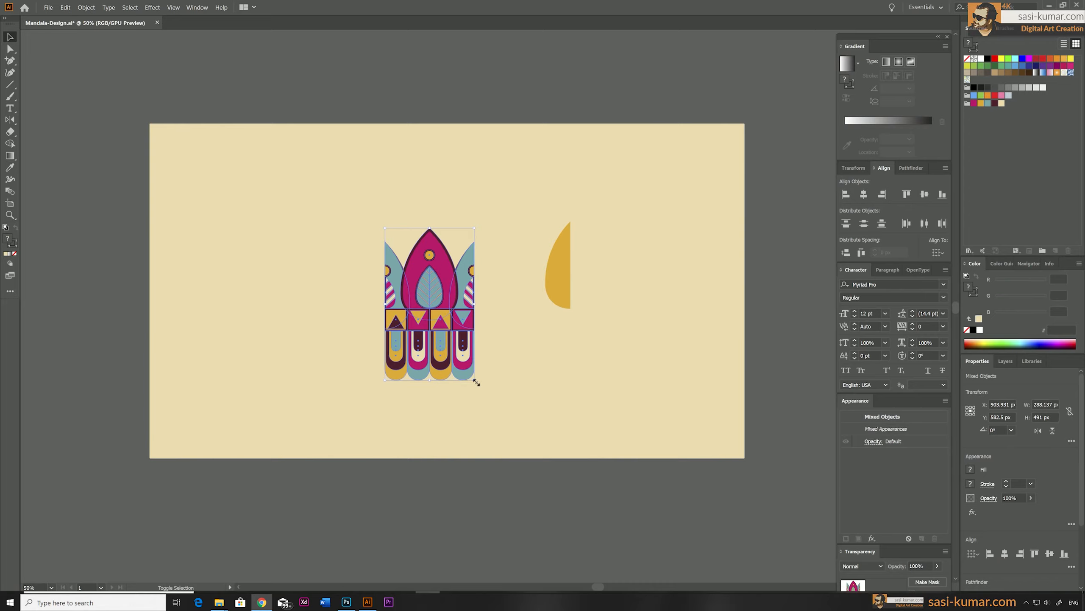
{"action": "left_click_drag", "start_coordinate": [477, 382], "coordinate": [443, 301]}
{"action": "left_click", "coordinate": [489, 496]}
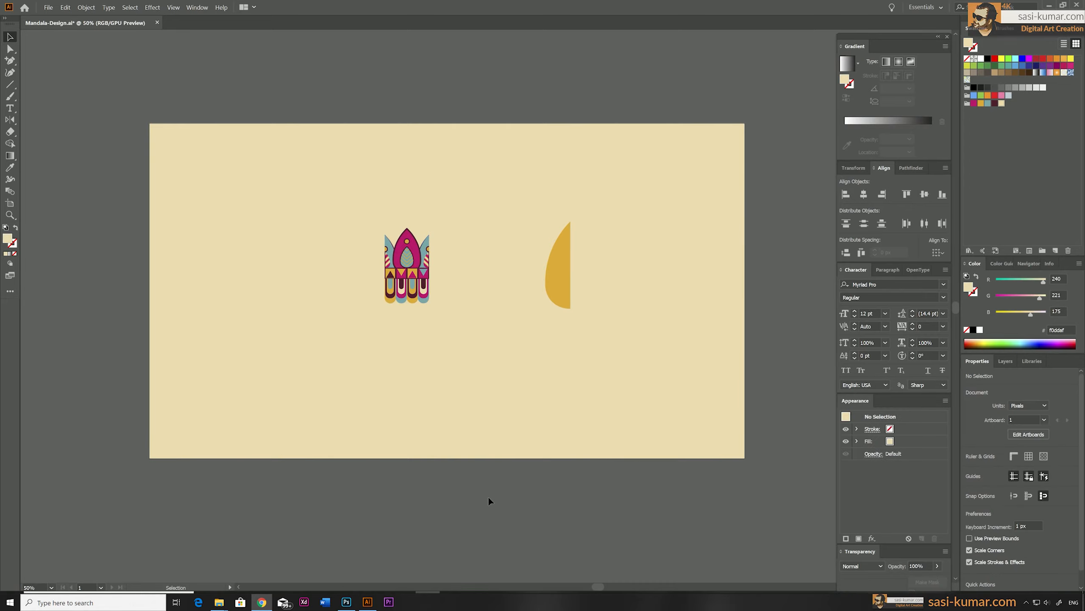
{"action": "left_click", "coordinate": [406, 261]}
{"action": "left_click_drag", "start_coordinate": [406, 261], "coordinate": [513, 318]}
{"action": "left_click", "coordinate": [494, 338]}
Draw a thin vertical bar 3 px wide and 62 px high beside the motif and fill it with the motif's dark maroon.
{"action": "key", "text": "ctrl+plus"}
{"action": "key", "text": "ctrl+plus"}
{"action": "key", "text": "ctrl+plus"}
{"action": "key", "text": "ctrl+plus"}
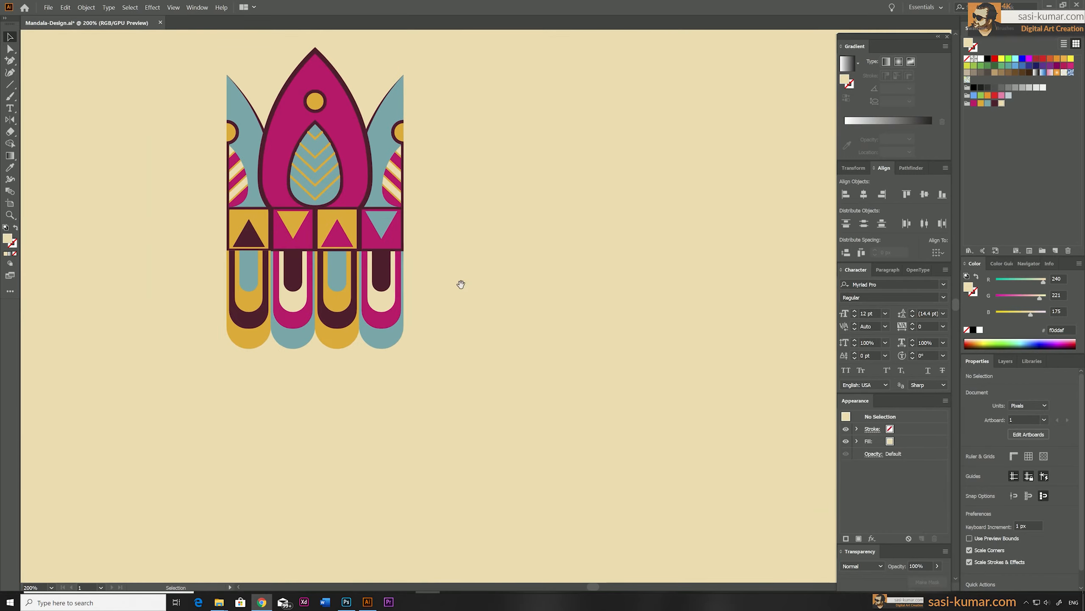
{"action": "left_click_drag", "start_coordinate": [460, 284], "coordinate": [485, 293]}
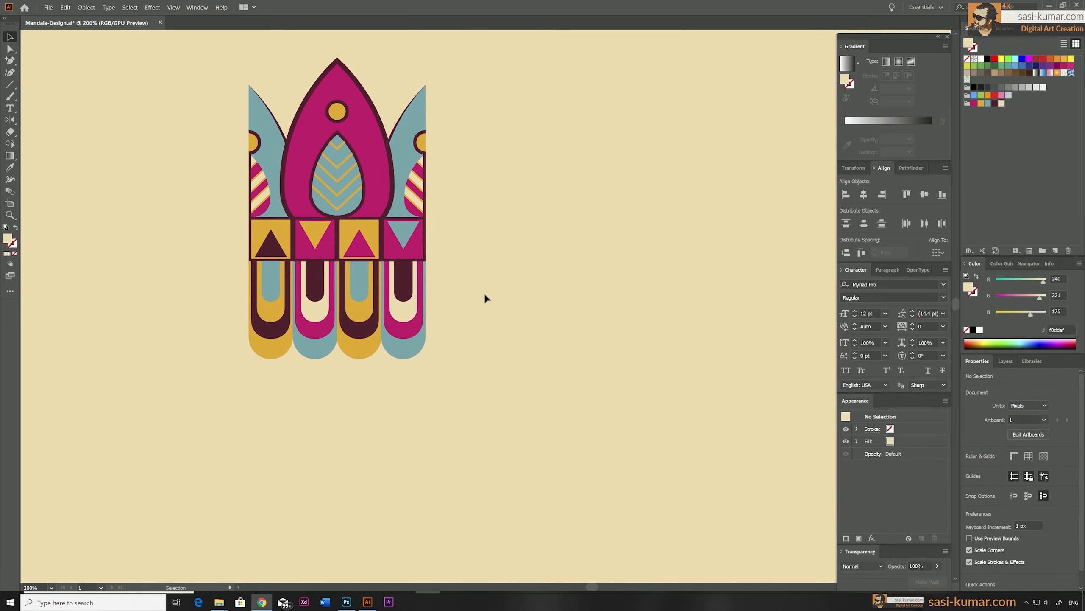
{"action": "mouse_move", "coordinate": [519, 211]}
{"action": "left_mouse_down"}
{"action": "mouse_move", "coordinate": [520, 297]}
{"action": "mouse_move", "coordinate": [518, 214]}
{"action": "left_mouse_up"}
{"action": "key", "text": "m"}
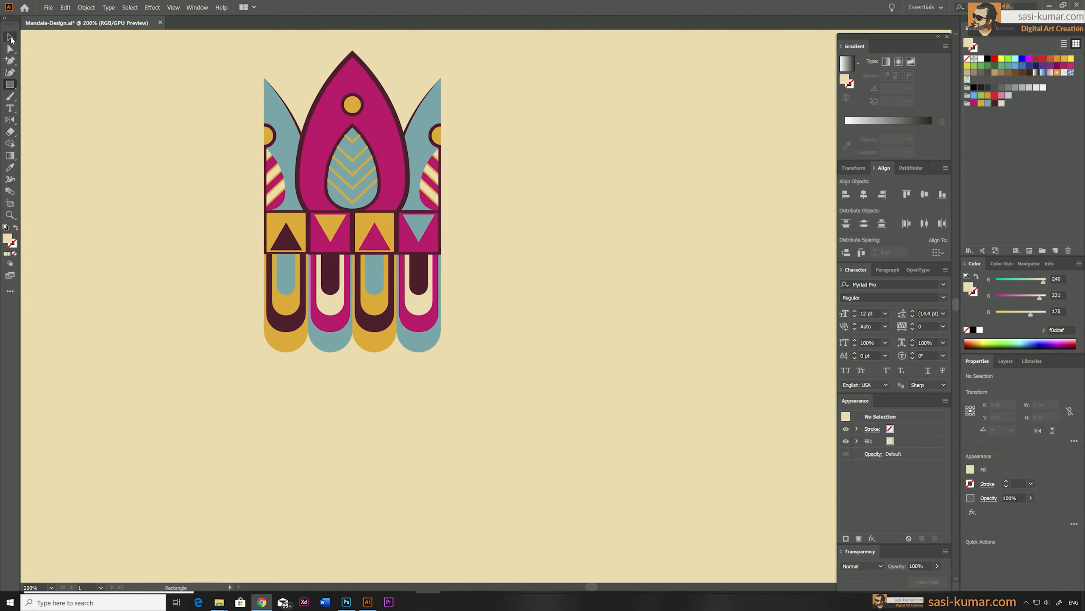
{"action": "left_click_drag", "start_coordinate": [522, 238], "coordinate": [524, 315]}
{"action": "key", "text": "i"}
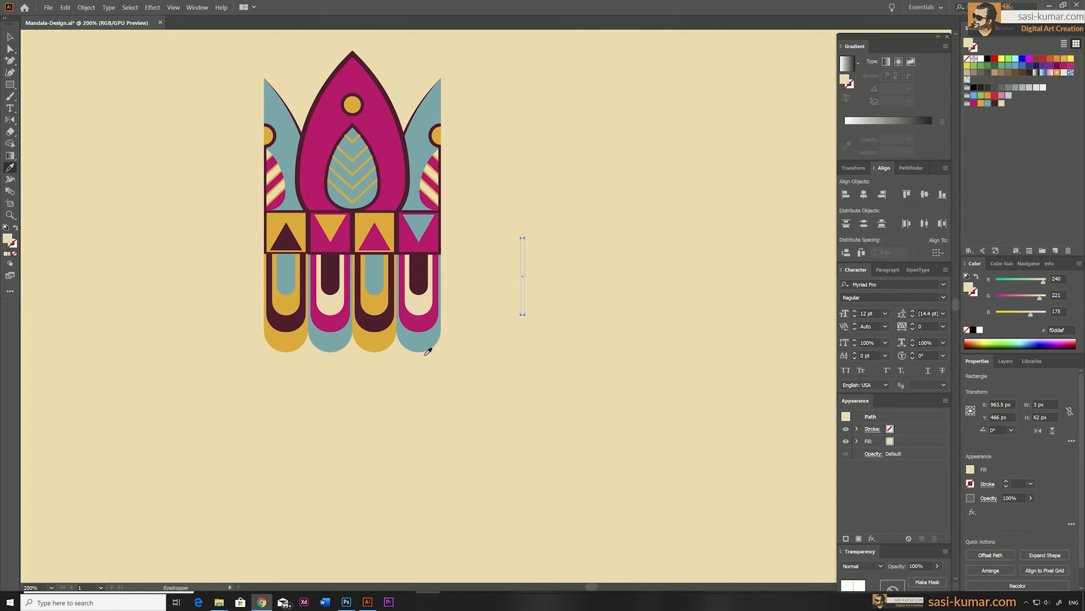
{"action": "left_click", "coordinate": [363, 316]}
Draw a maroon circle about 19 px across at the bar's lower end and center the two horizontally.
{"action": "left_click", "coordinate": [18, 85]}
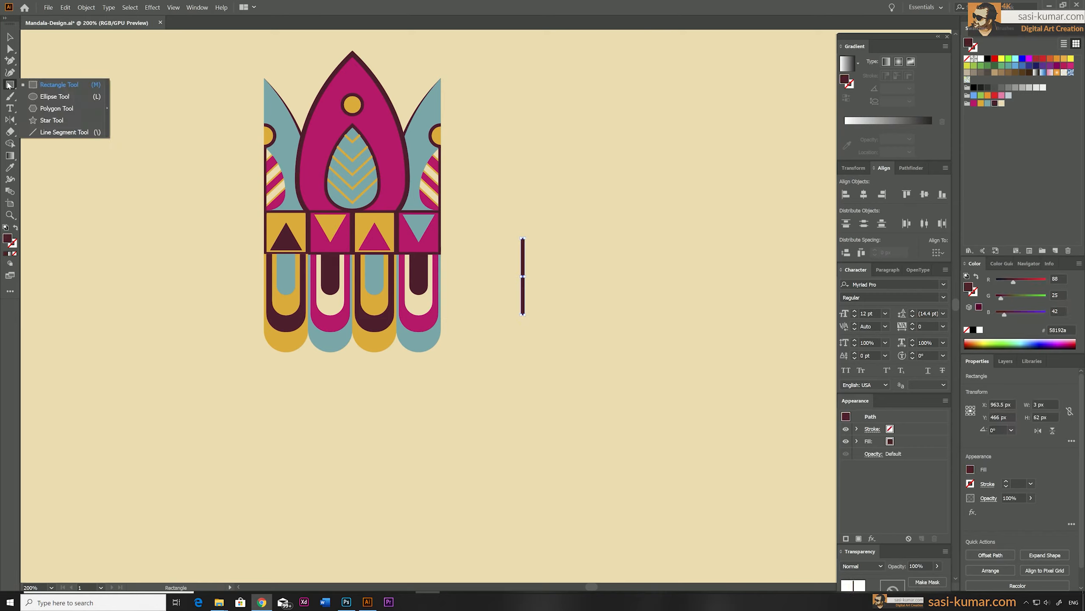
{"action": "left_click", "coordinate": [47, 104]}
{"action": "mouse_move", "coordinate": [519, 337]}
{"action": "left_mouse_down"}
{"action": "mouse_move", "coordinate": [543, 362]}
{"action": "mouse_move", "coordinate": [526, 327]}
{"action": "left_mouse_up"}
{"action": "key", "text": "v"}
{"action": "left_click", "coordinate": [553, 265]}
{"action": "left_click_drag", "start_coordinate": [541, 365], "coordinate": [490, 248]}
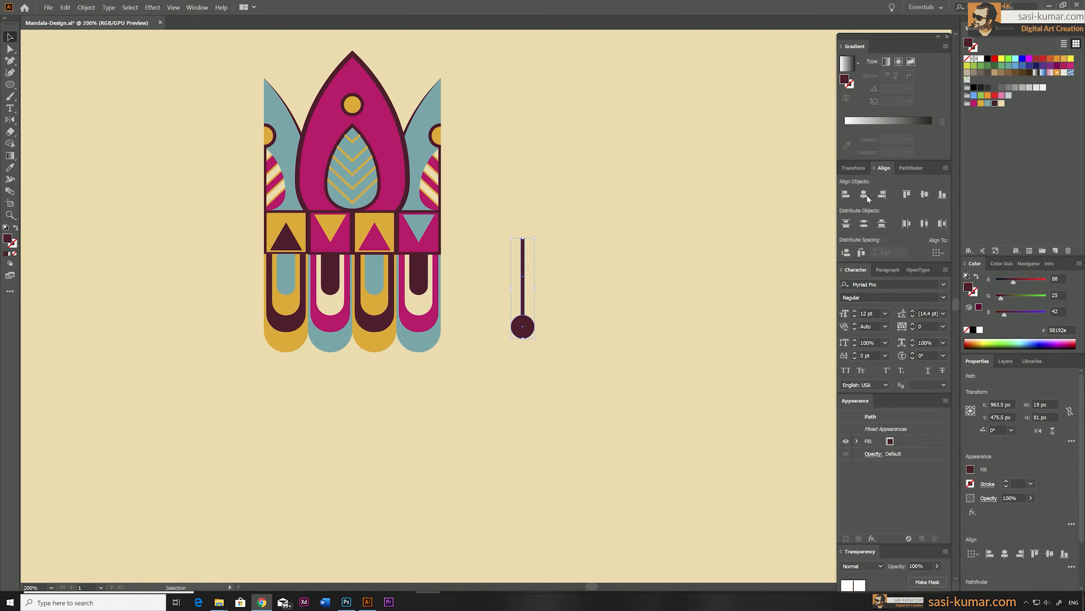
Shrink the circle to 9 px about its center and group it with the bar as a pin.
{"action": "left_click", "coordinate": [523, 327]}
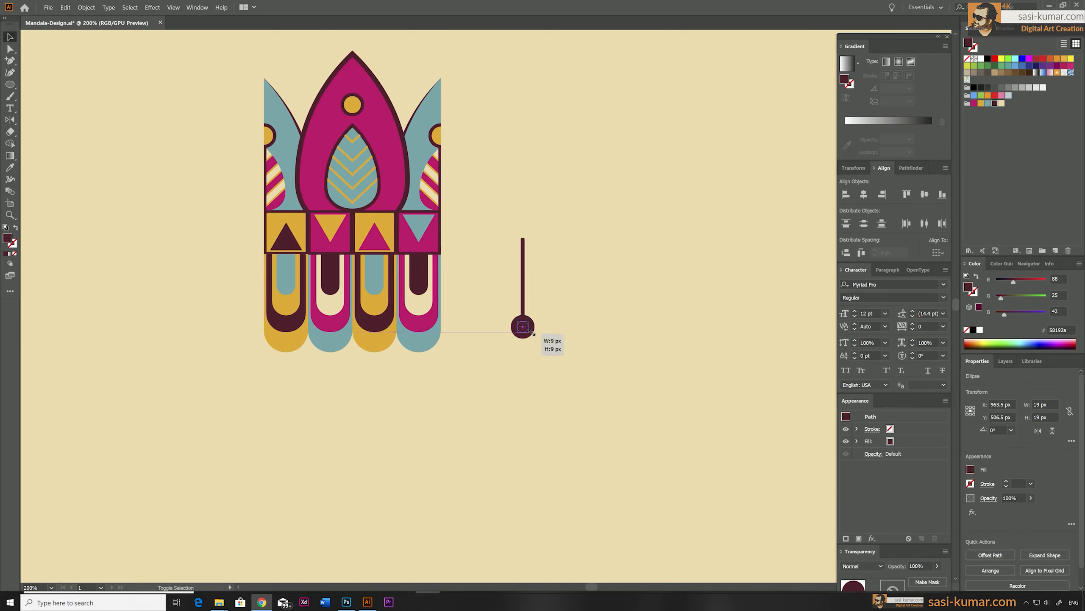
{"action": "left_click", "coordinate": [531, 356]}
{"action": "left_click_drag", "start_coordinate": [523, 298], "coordinate": [499, 227]}
{"action": "key", "text": "ctrl+g"}
Place the pin between the first two scallops and copy it into the other two gaps, with the middle pin slightly higher.
{"action": "left_click", "coordinate": [495, 314]}
{"action": "left_click_drag", "start_coordinate": [523, 274], "coordinate": [309, 325]}
{"action": "left_click", "coordinate": [324, 421]}
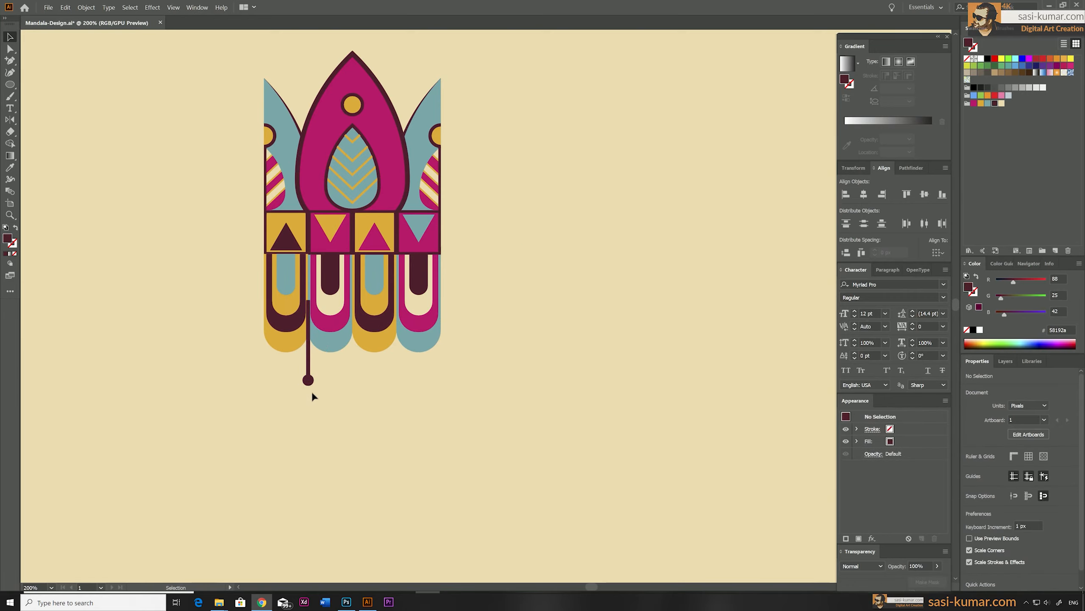
{"action": "left_click_drag", "start_coordinate": [311, 378], "coordinate": [398, 366]}
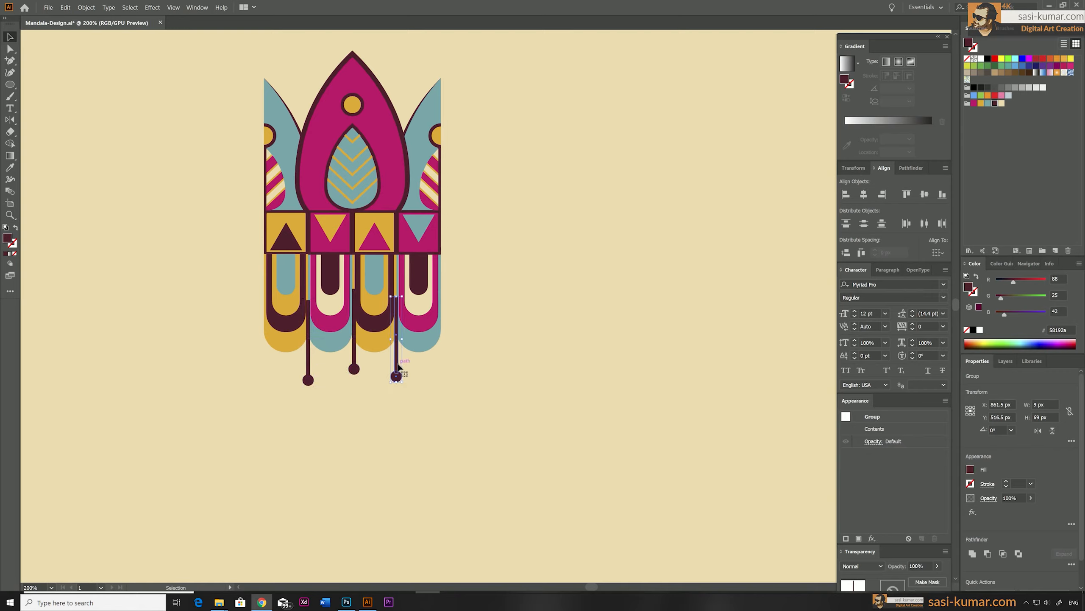
{"action": "left_click", "coordinate": [434, 442]}
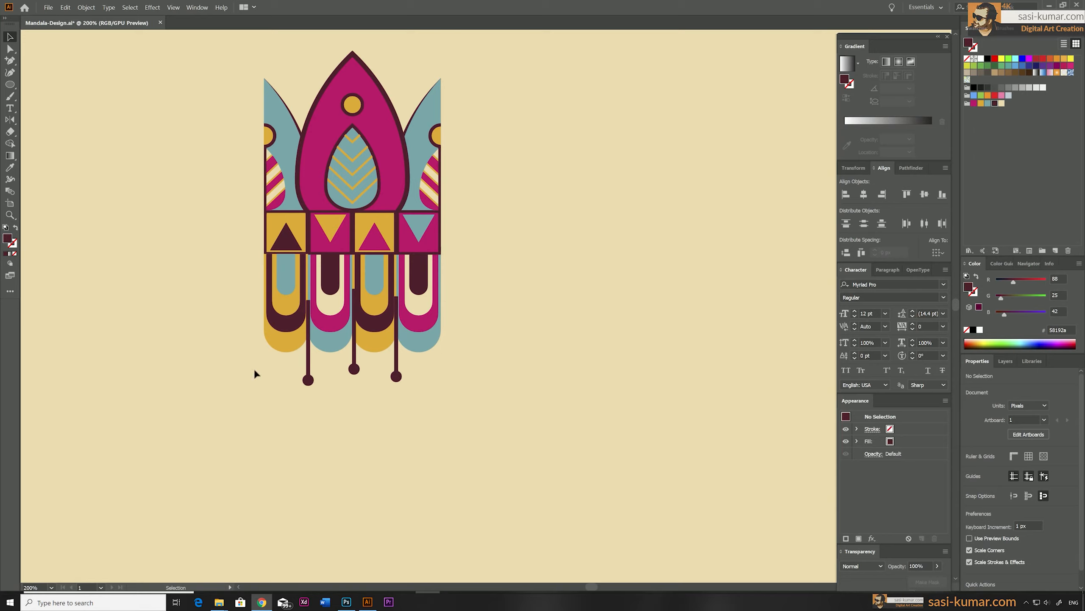
Align the two outer pins vertically with each other and send all three pins behind the scallops.
{"action": "left_click", "coordinate": [308, 379]}
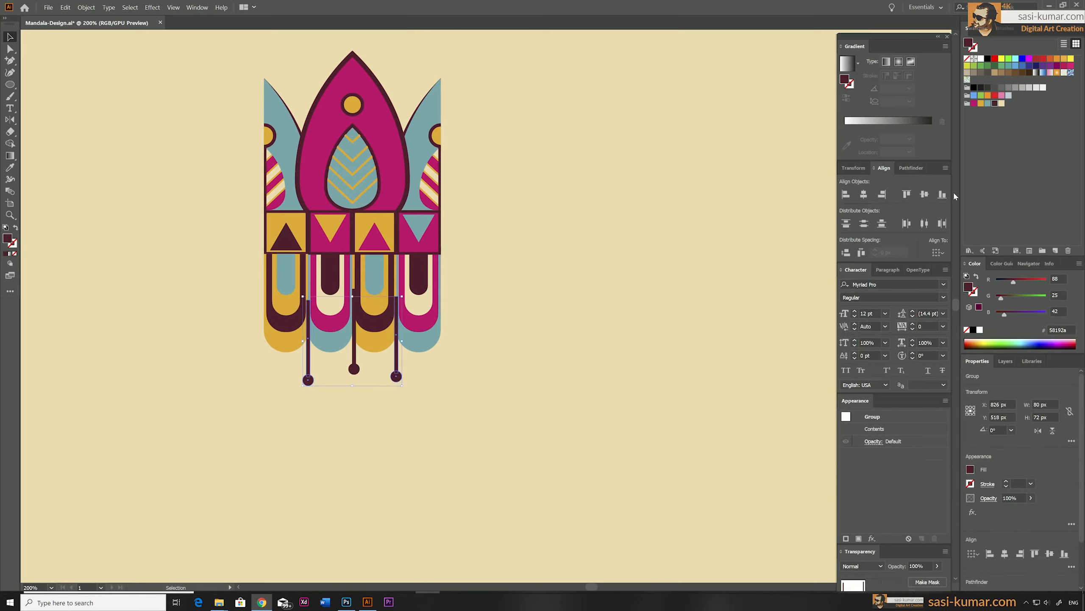
{"action": "left_click", "coordinate": [525, 374]}
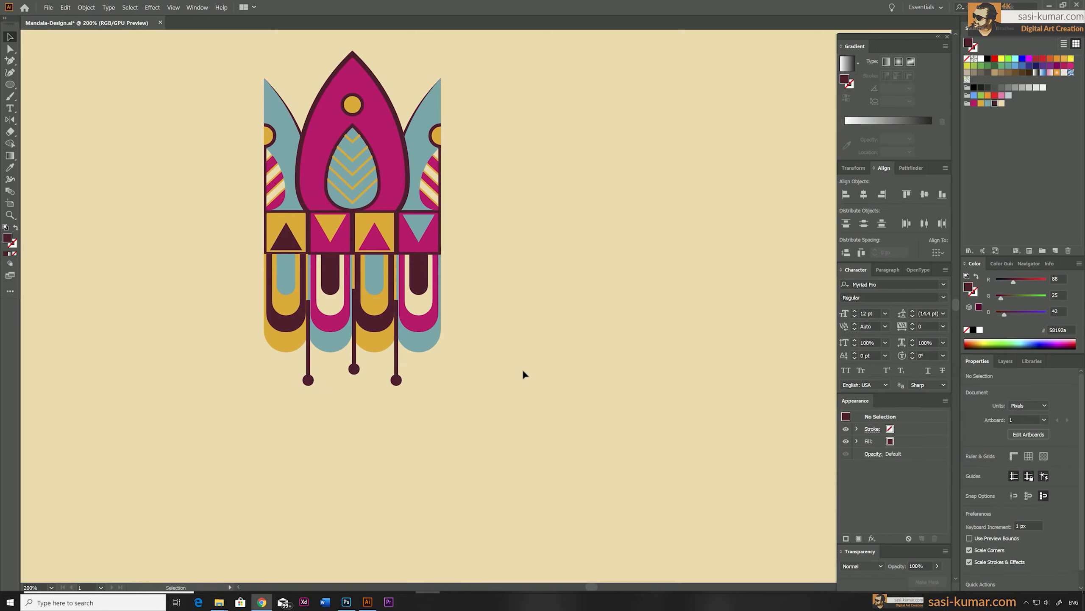
{"action": "left_click_drag", "start_coordinate": [460, 414], "coordinate": [285, 369]}
{"action": "key", "text": "ctrl+bracketleft"}
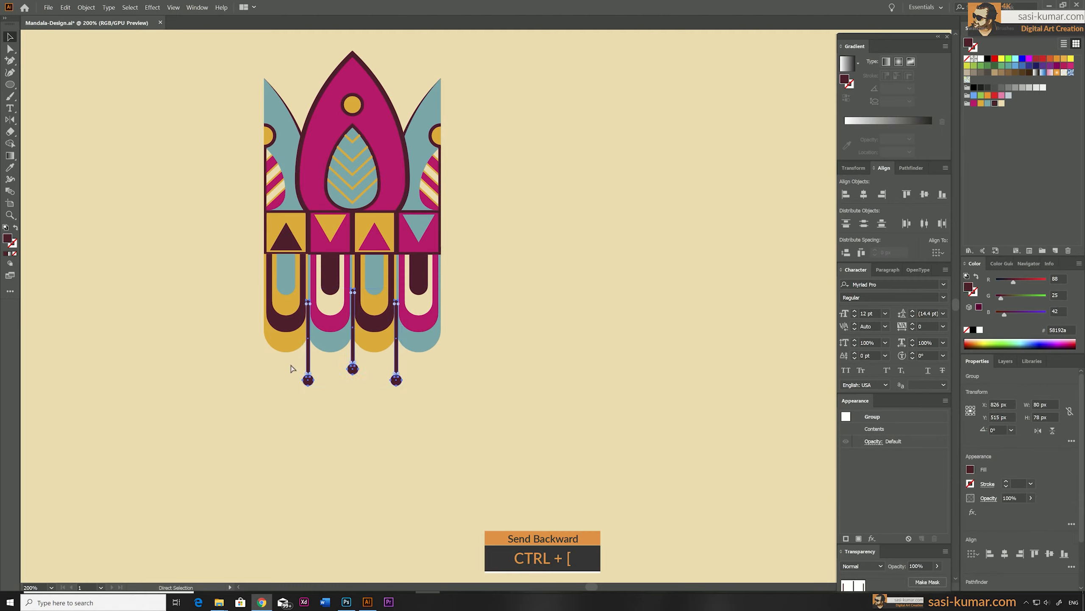
{"action": "left_click", "coordinate": [383, 414]}
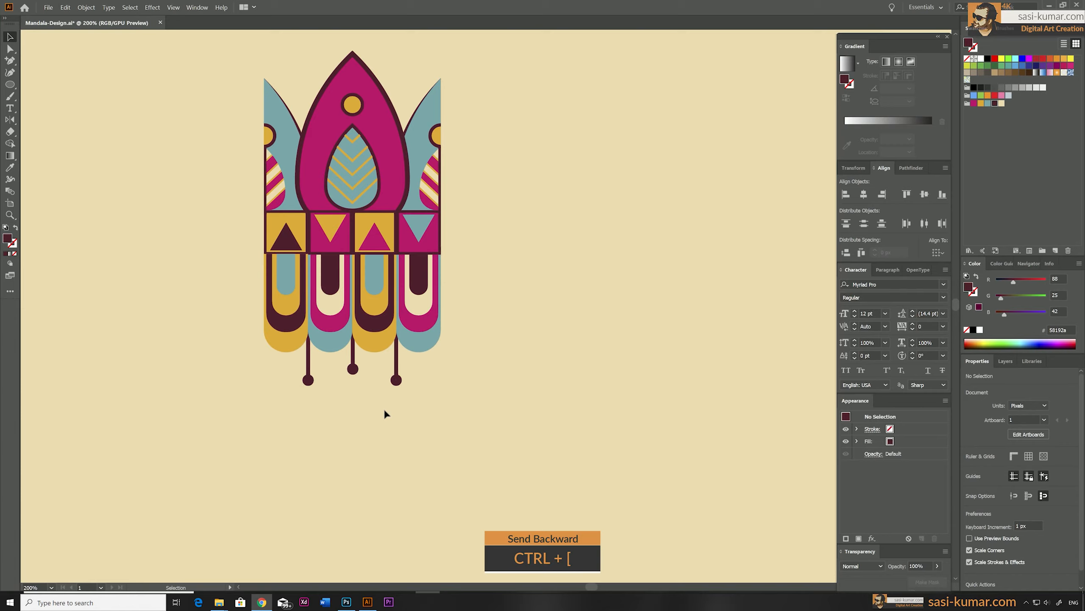
Duplicate the middle pin beside the motif and unite the copy's bar and circle into one shape.
{"action": "left_click_drag", "start_coordinate": [393, 378], "coordinate": [474, 367]}
{"action": "left_click", "coordinate": [919, 170]}
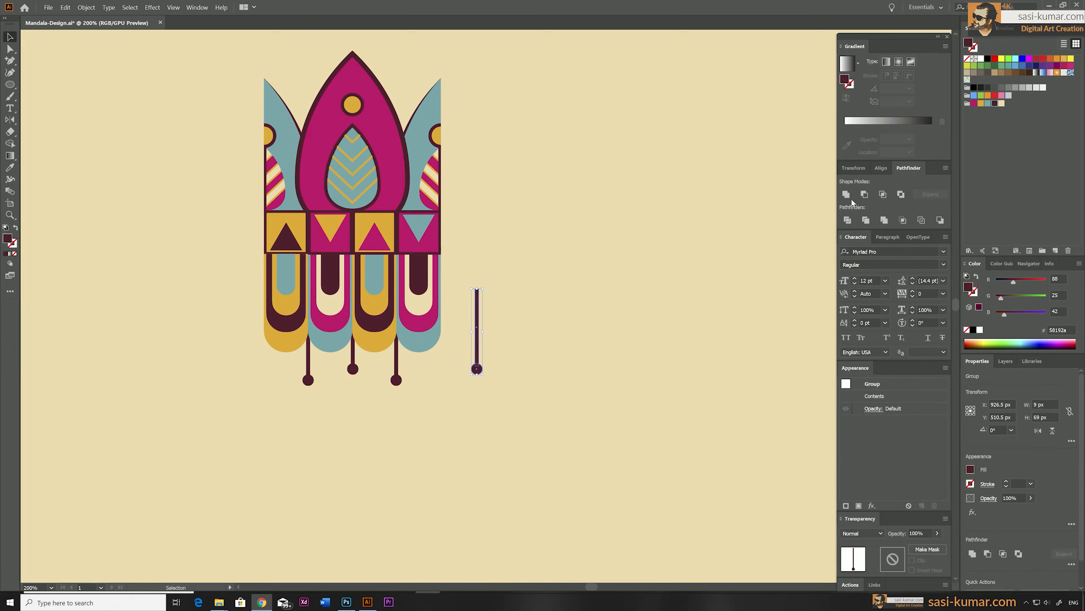
{"action": "left_click", "coordinate": [485, 382]}
{"action": "left_click", "coordinate": [477, 367]}
{"action": "scroll", "coordinate": [465, 336], "scroll_direction": "up", "scroll_amount": 3}
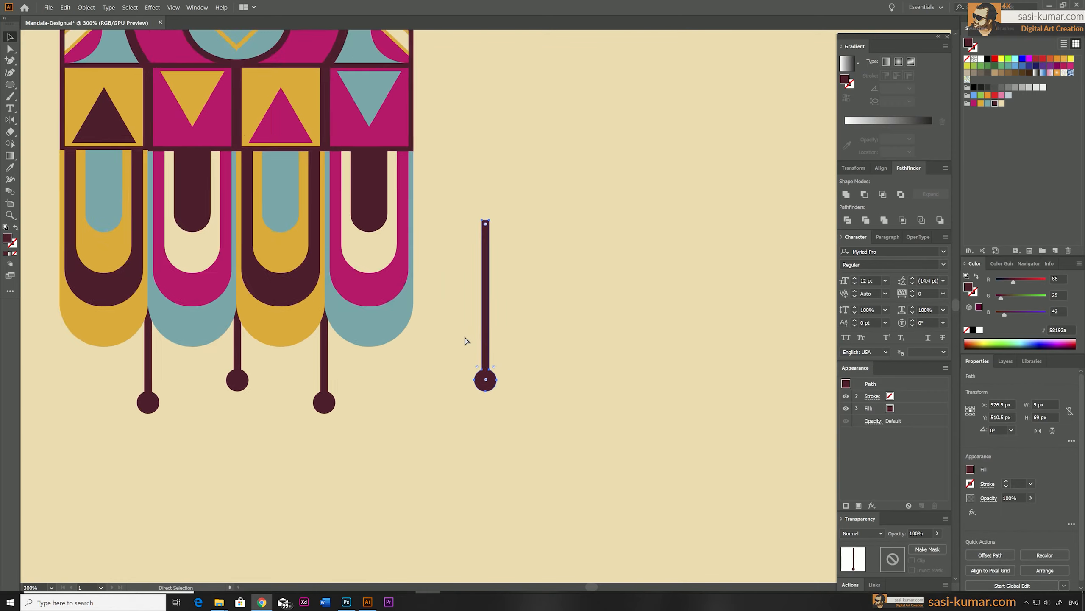
Draw a vertical line about 86 px long through the copied pin's center and split the pin along it with Shape Builder.
{"action": "left_click_drag", "start_coordinate": [13, 88], "coordinate": [43, 133]}
{"action": "left_click_drag", "start_coordinate": [491, 160], "coordinate": [488, 480]}
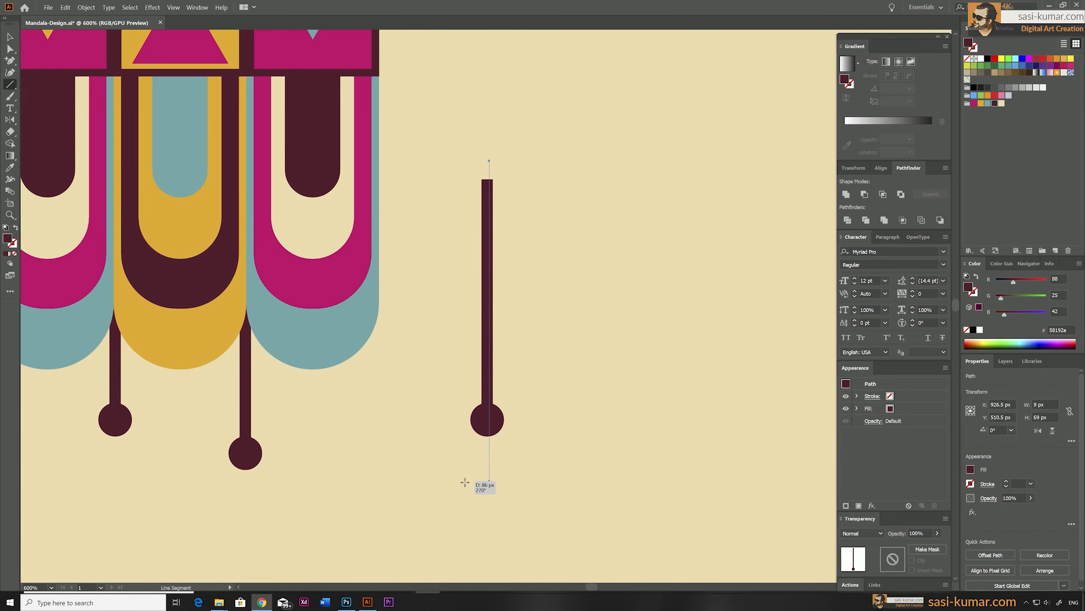
{"action": "key", "text": "v"}
{"action": "left_click", "coordinate": [10, 143]}
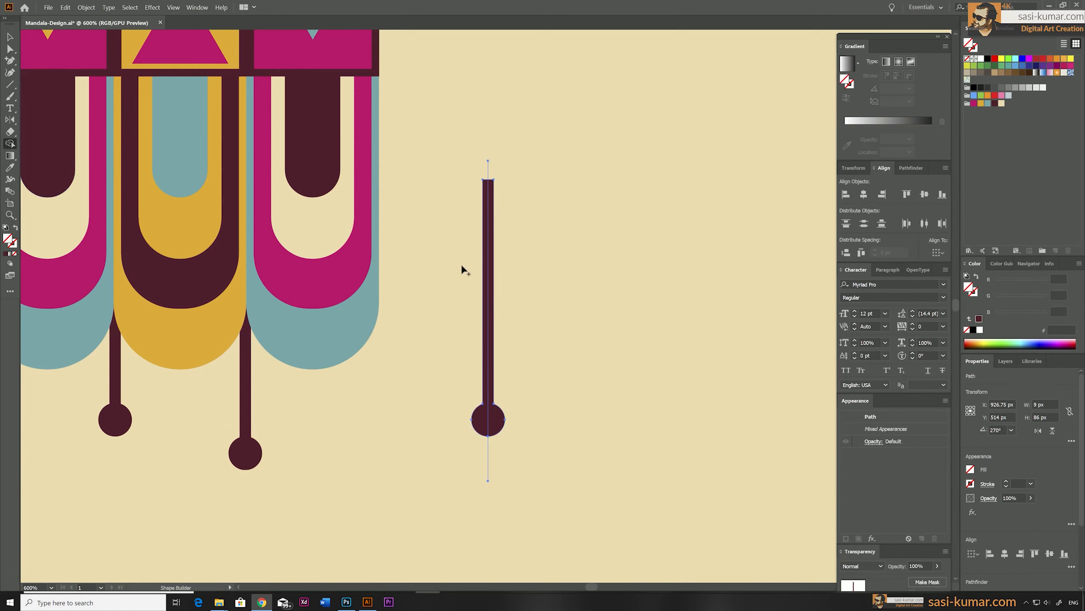
{"action": "left_click", "coordinate": [485, 250]}
{"action": "key", "text": "v"}
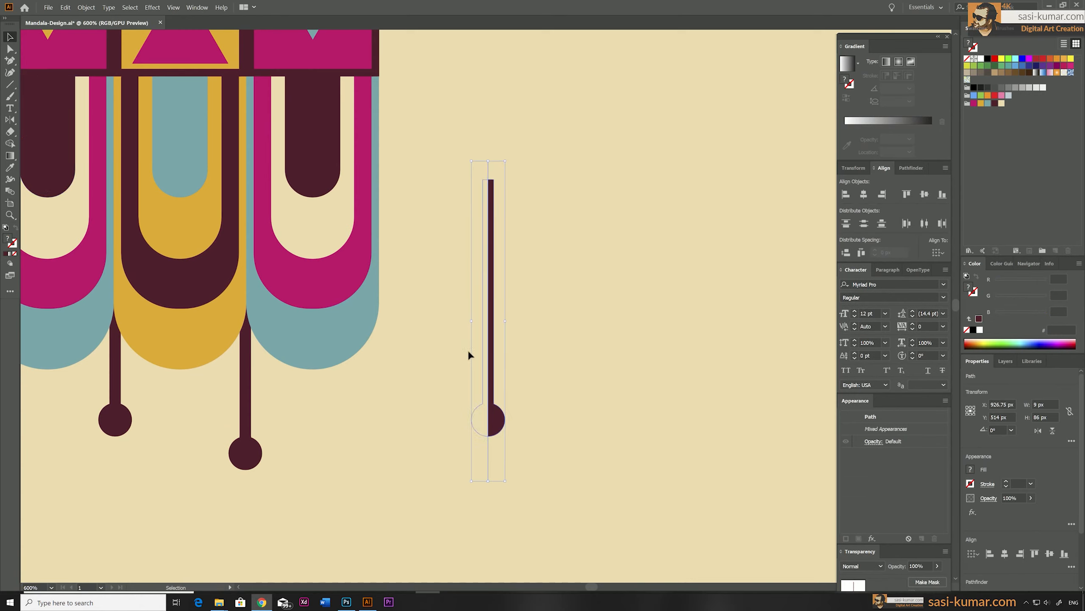
Move the pin's left half aside and delete the right half together with the dividing line.
{"action": "left_click", "coordinate": [482, 388]}
{"action": "left_click_drag", "start_coordinate": [483, 388], "coordinate": [419, 411]}
{"action": "left_click_drag", "start_coordinate": [506, 482], "coordinate": [476, 141]}
{"action": "key", "text": "Delete"}
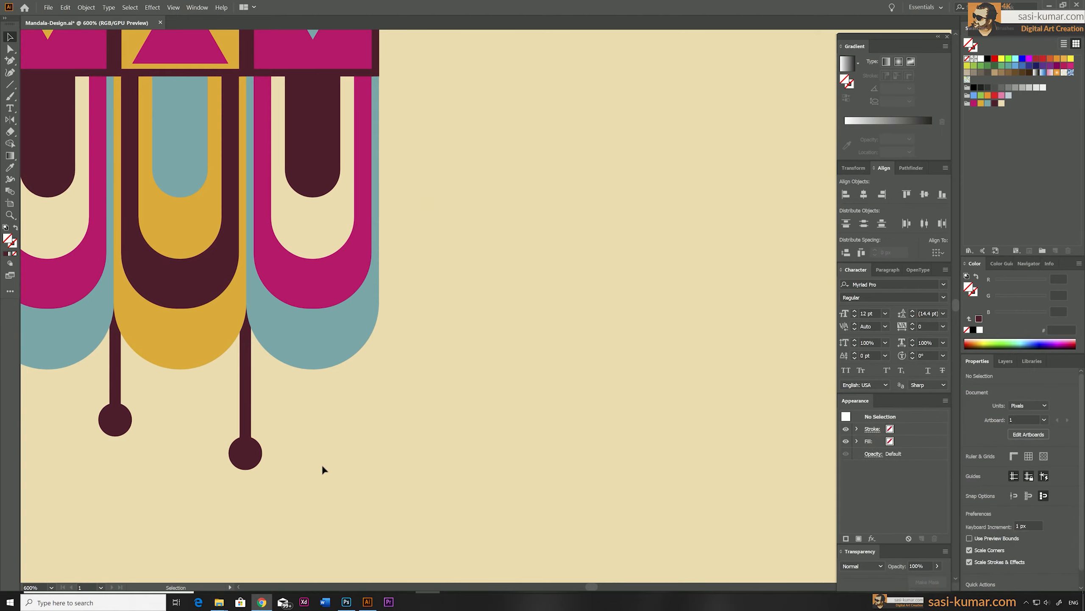
Fill the remaining left half-pin with dark maroon sampled from an existing pin.
{"action": "left_click", "coordinate": [412, 387]}
{"action": "left_click_drag", "start_coordinate": [322, 464], "coordinate": [432, 395]}
{"action": "key", "text": "i"}
{"action": "left_click", "coordinate": [246, 385]}
{"action": "left_click", "coordinate": [10, 37]}
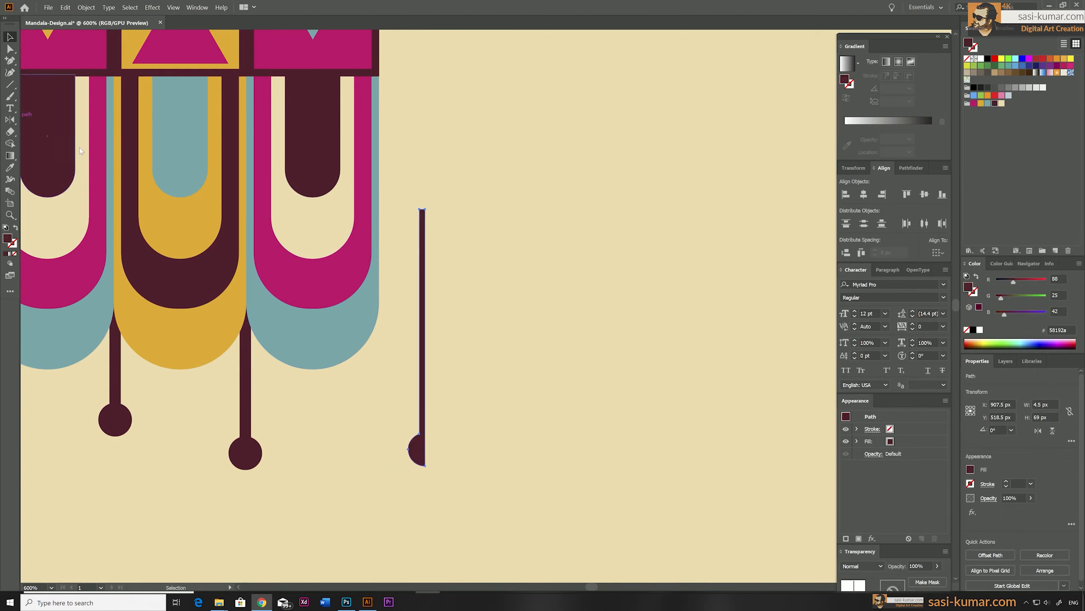
Place the half-pin flush with the motif's right edge behind the last scallop, level with the middle pin.
{"action": "left_click", "coordinate": [398, 273]}
{"action": "left_click_drag", "start_coordinate": [422, 280], "coordinate": [377, 266]}
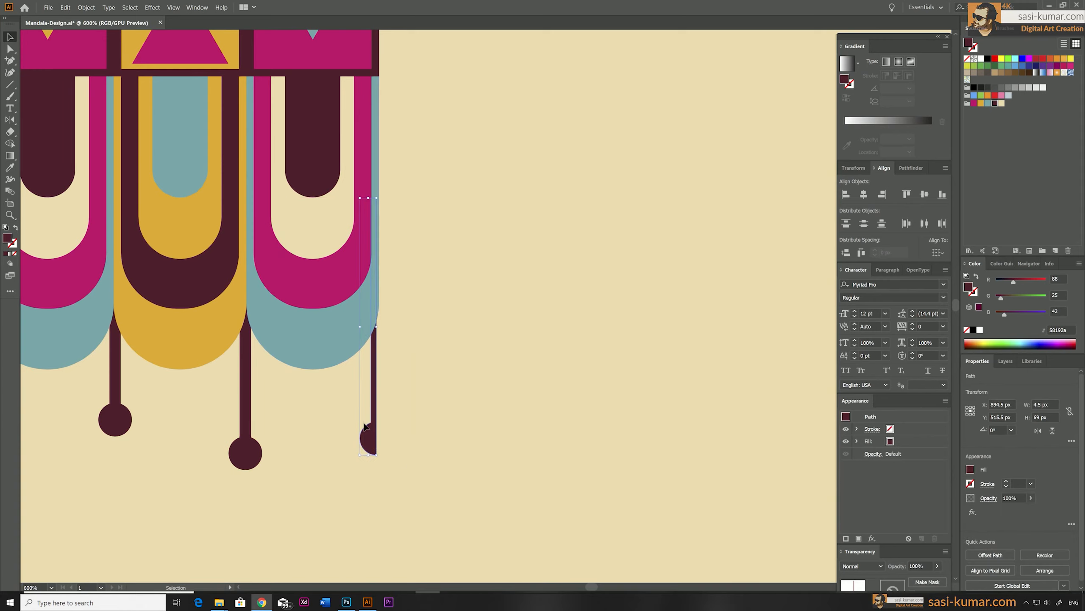
{"action": "scroll", "coordinate": [372, 274], "scroll_direction": "up", "scroll_amount": 3}
{"action": "left_click_drag", "start_coordinate": [500, 367], "coordinate": [507, 317]}
{"action": "left_click", "coordinate": [667, 319]}
{"action": "scroll", "coordinate": [677, 316], "scroll_direction": "down", "scroll_amount": 3}
{"action": "left_click_drag", "start_coordinate": [666, 396], "coordinate": [683, 395]}
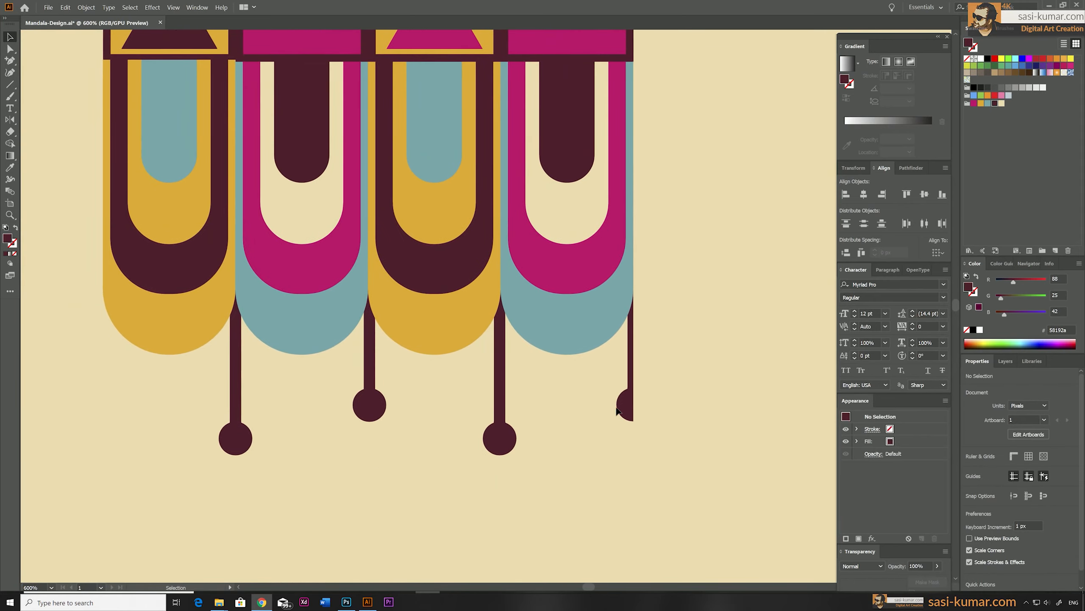
Mirror the right-edge half-pin, place the flipped copy flush with the motif's left edge and bottom-align both half-pins.
{"action": "left_click", "coordinate": [625, 401]}
{"action": "double_click", "coordinate": [10, 120]}
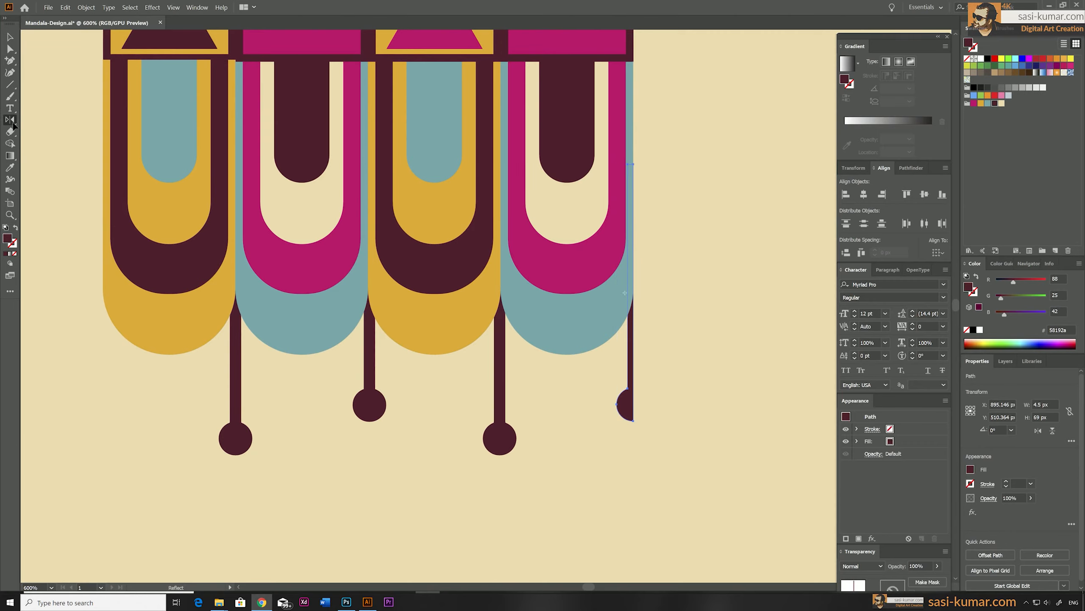
{"action": "left_click", "coordinate": [665, 246]}
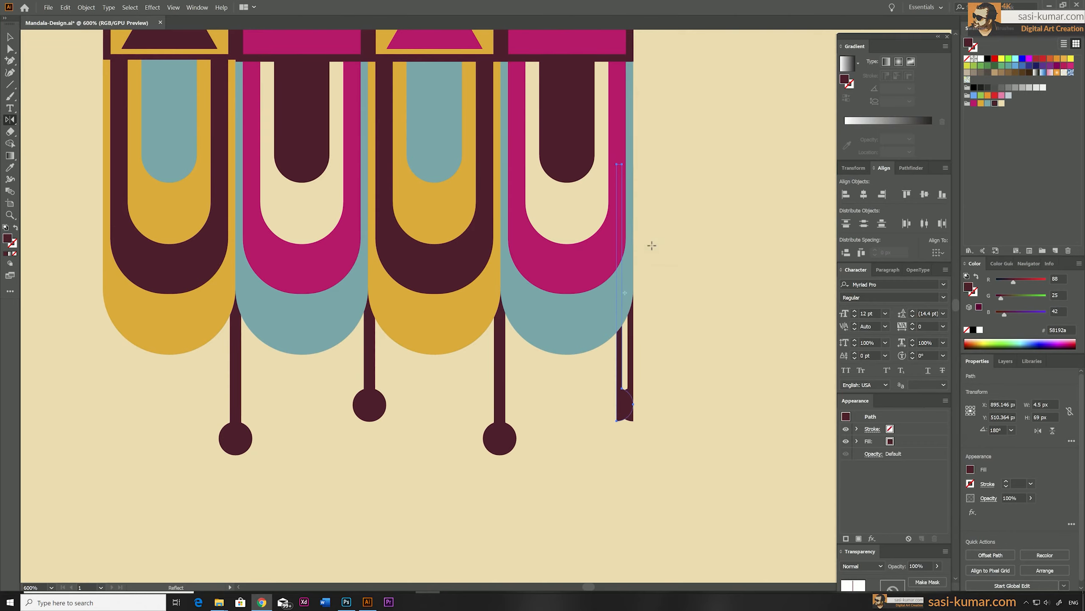
{"action": "key", "text": "v"}
{"action": "left_click_drag", "start_coordinate": [620, 359], "coordinate": [106, 335]}
{"action": "left_click", "coordinate": [625, 412], "text": "shift"}
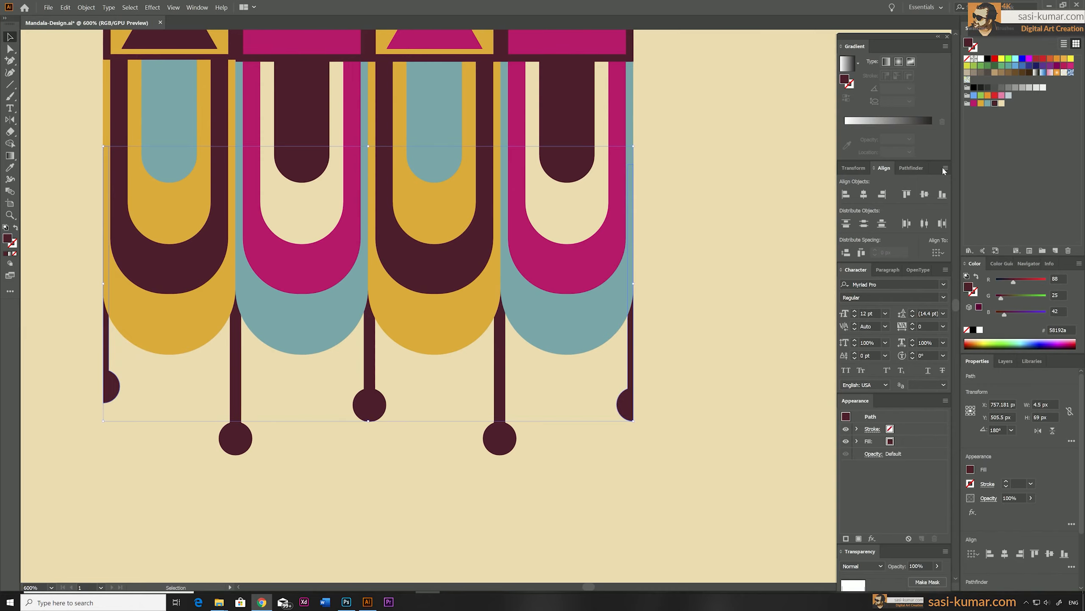
{"action": "left_click", "coordinate": [942, 195]}
{"action": "left_click", "coordinate": [161, 422]}
{"action": "key", "text": "ctrl+minus"}
{"action": "key", "text": "ctrl+minus"}
{"action": "key", "text": "ctrl+minus"}
{"action": "key", "text": "ctrl+minus"}
{"action": "left_click_drag", "start_coordinate": [303, 205], "coordinate": [227, 281]}
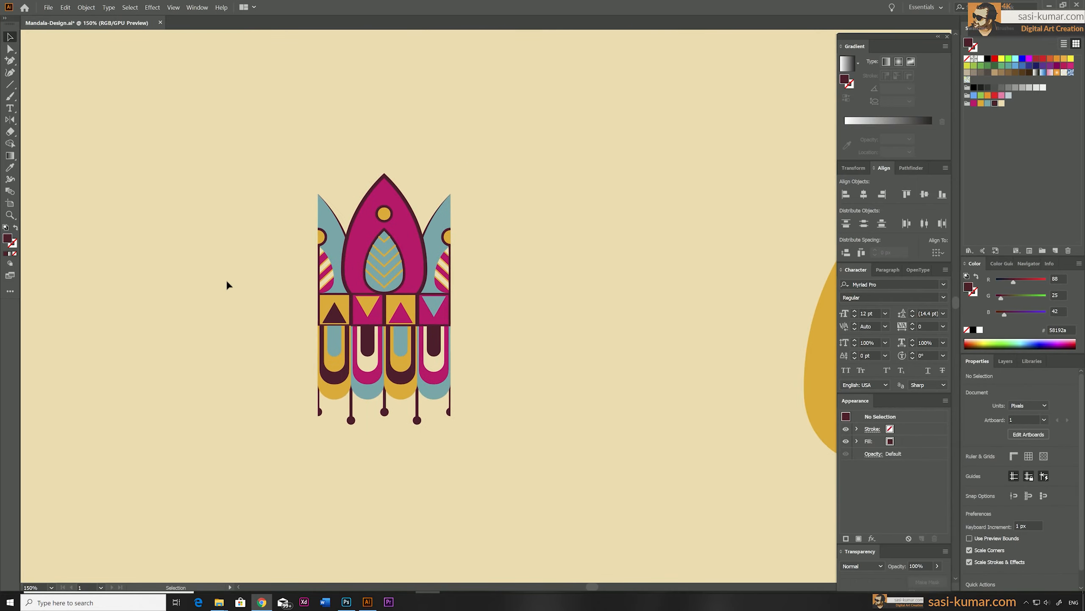
Copy the central magenta petal onto the empty canvas beside the motif and enlarge it.
{"action": "left_click", "coordinate": [418, 233]}
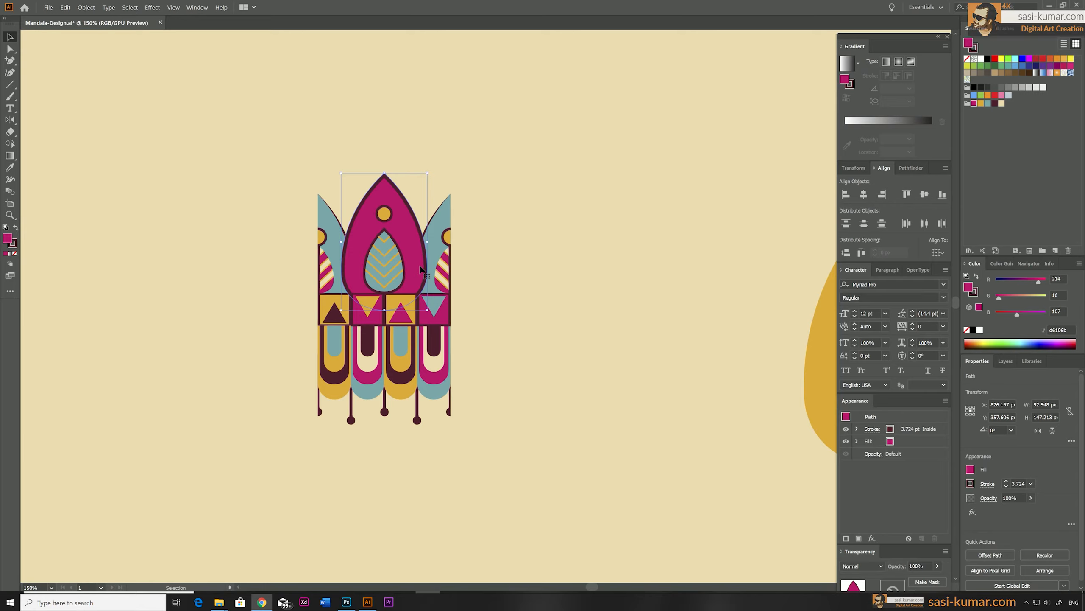
{"action": "left_click_drag", "start_coordinate": [420, 268], "coordinate": [563, 220]}
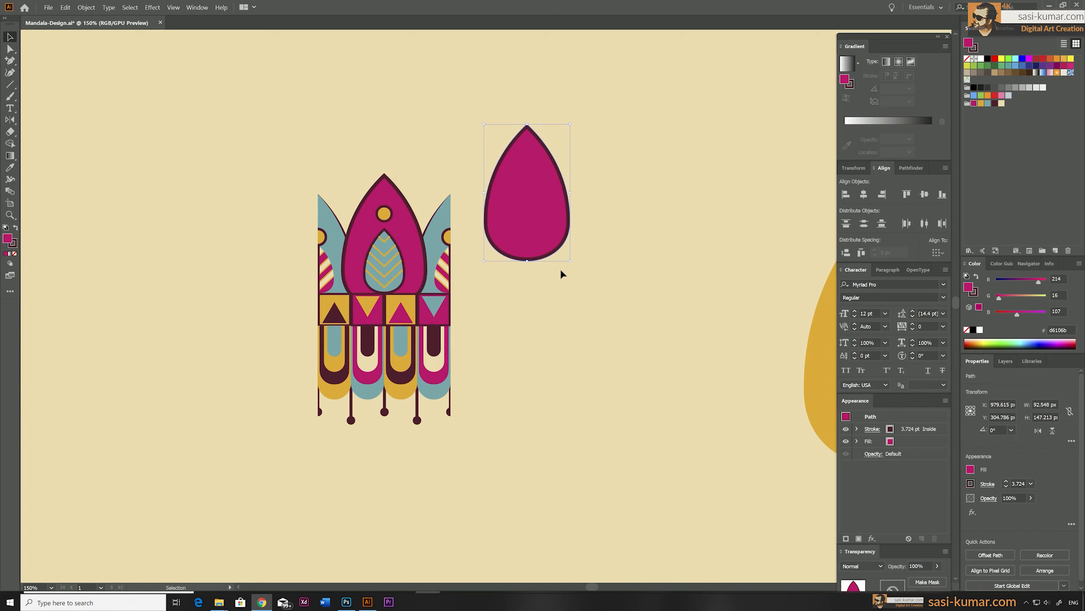
{"action": "left_click_drag", "start_coordinate": [571, 264], "coordinate": [601, 308]}
Center the enlarged petal on the motif's full width, about 143 × 245 px, and send it behind the inner and side petals.
{"action": "mouse_move", "coordinate": [599, 213]}
{"action": "left_mouse_down"}
{"action": "mouse_move", "coordinate": [467, 233]}
{"action": "mouse_move", "coordinate": [444, 226]}
{"action": "mouse_move", "coordinate": [457, 201]}
{"action": "mouse_move", "coordinate": [420, 177]}
{"action": "mouse_move", "coordinate": [452, 181]}
{"action": "left_mouse_up"}
{"action": "key", "text": "ctrl+["}
{"action": "key", "text": "ctrl+["}
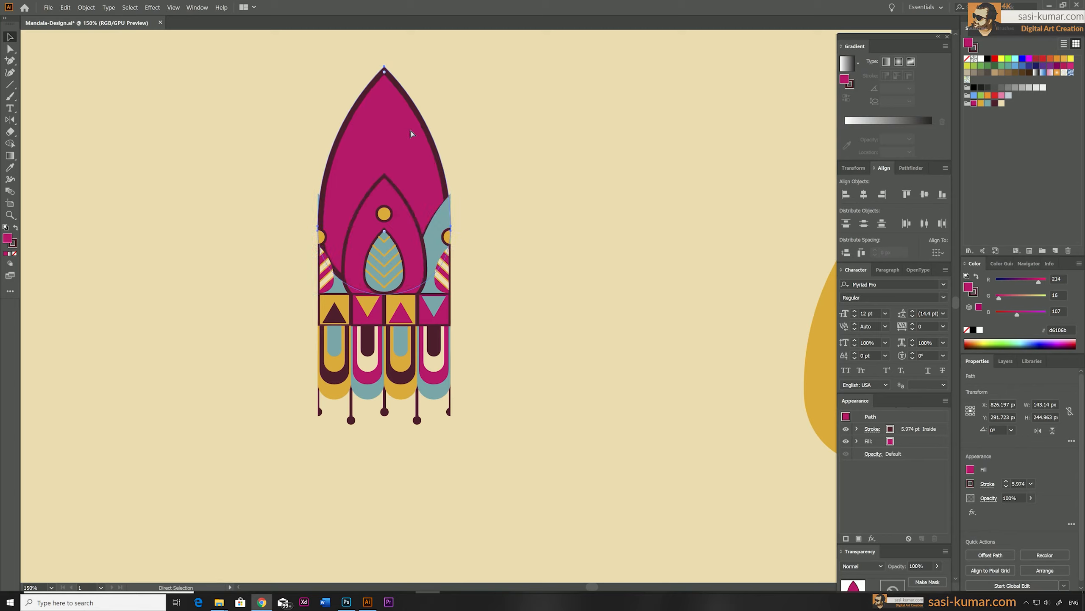
{"action": "key", "text": "ctrl+["}
{"action": "key", "text": "ctrl+["}
{"action": "key", "text": "ctrl+]"}
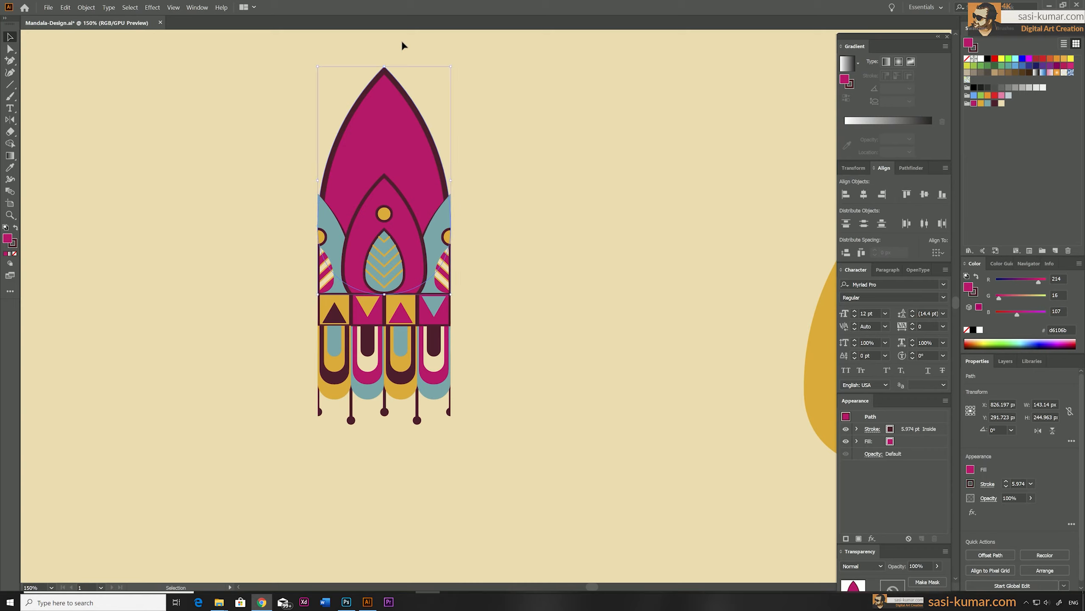
Shorten the large back petal to about 223 px high and fill it with gold, with a dark maroon stroke.
{"action": "left_click", "coordinate": [402, 41]}
{"action": "left_click", "coordinate": [376, 92]}
{"action": "mouse_move", "coordinate": [384, 67]}
{"action": "left_mouse_down"}
{"action": "mouse_move", "coordinate": [385, 105]}
{"action": "mouse_move", "coordinate": [386, 87]}
{"action": "left_mouse_up"}
{"action": "left_click", "coordinate": [552, 121]}
{"action": "left_click", "coordinate": [386, 104]}
{"action": "left_click", "coordinate": [601, 175]}
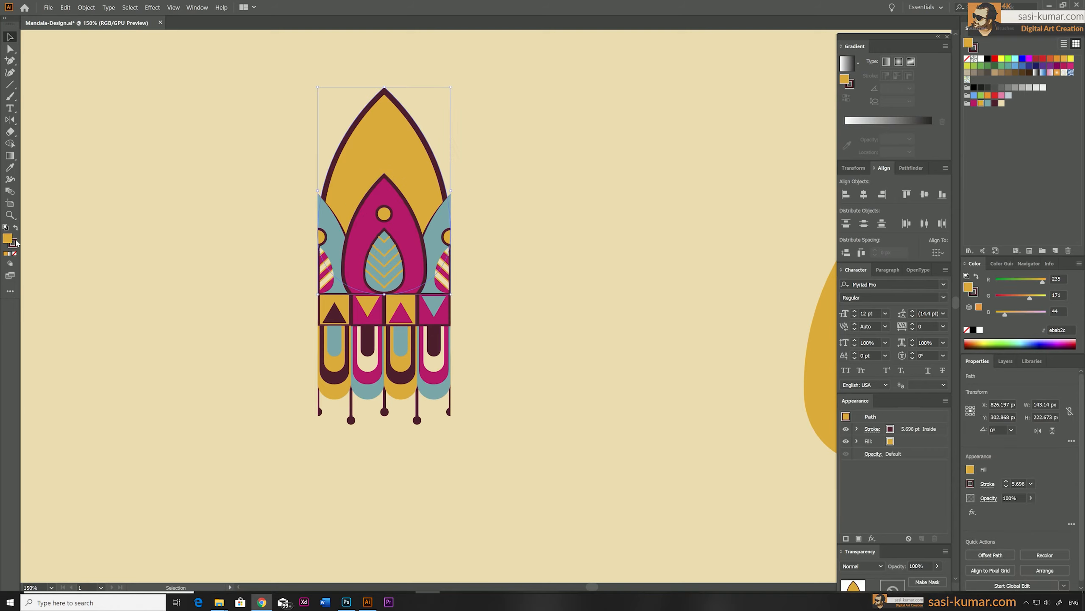
{"action": "left_click", "coordinate": [17, 243]}
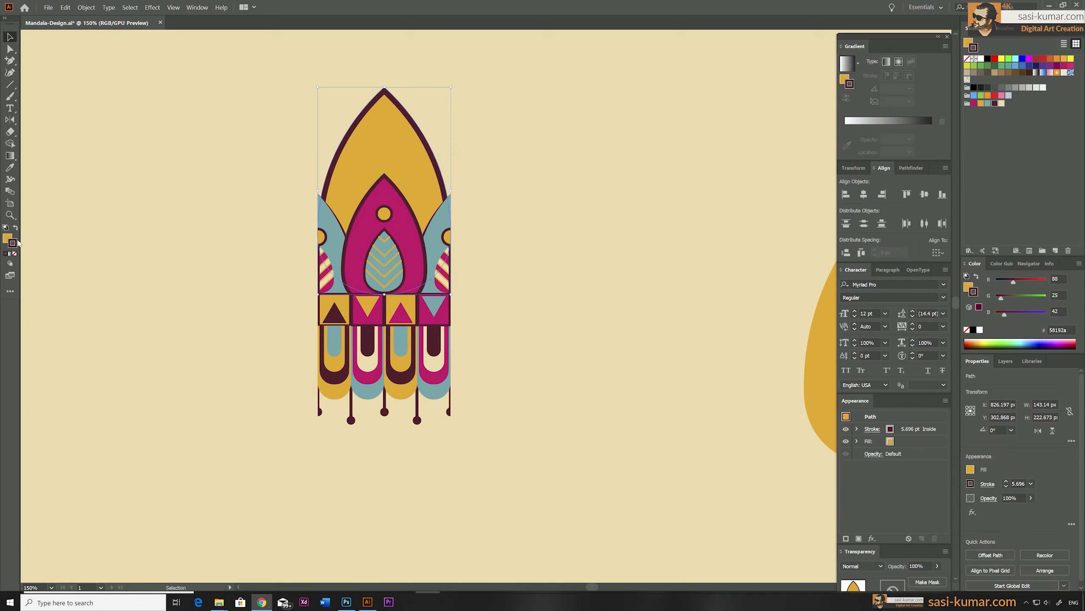
{"action": "left_click", "coordinate": [974, 104]}
{"action": "left_click", "coordinate": [994, 104]}
{"action": "left_click", "coordinate": [510, 190]}
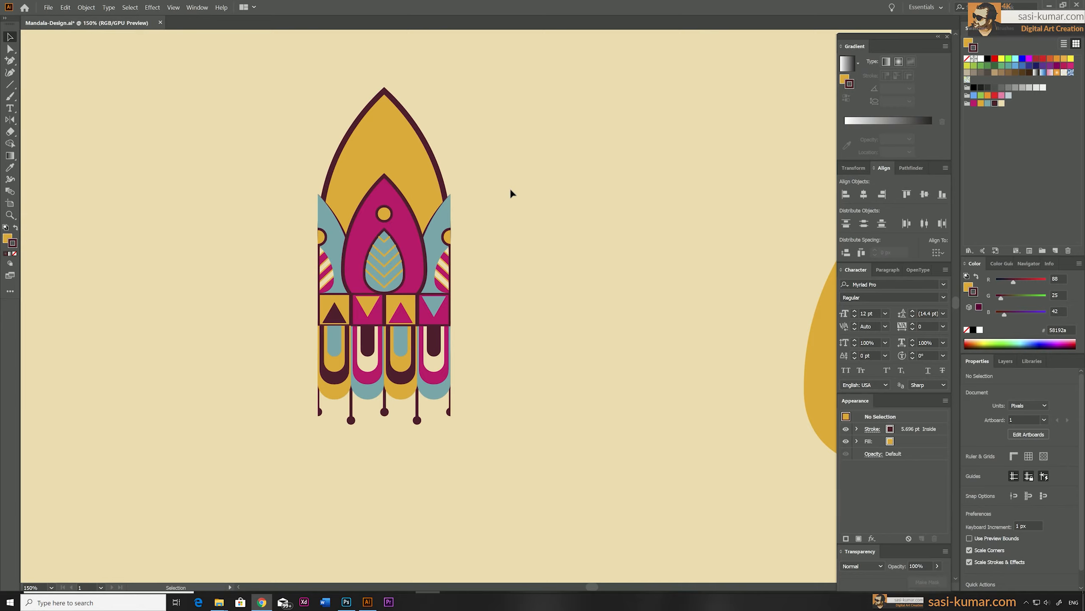
Copy the striped half-petal from the motif's right edge onto the empty canvas.
{"action": "left_click", "coordinate": [383, 239]}
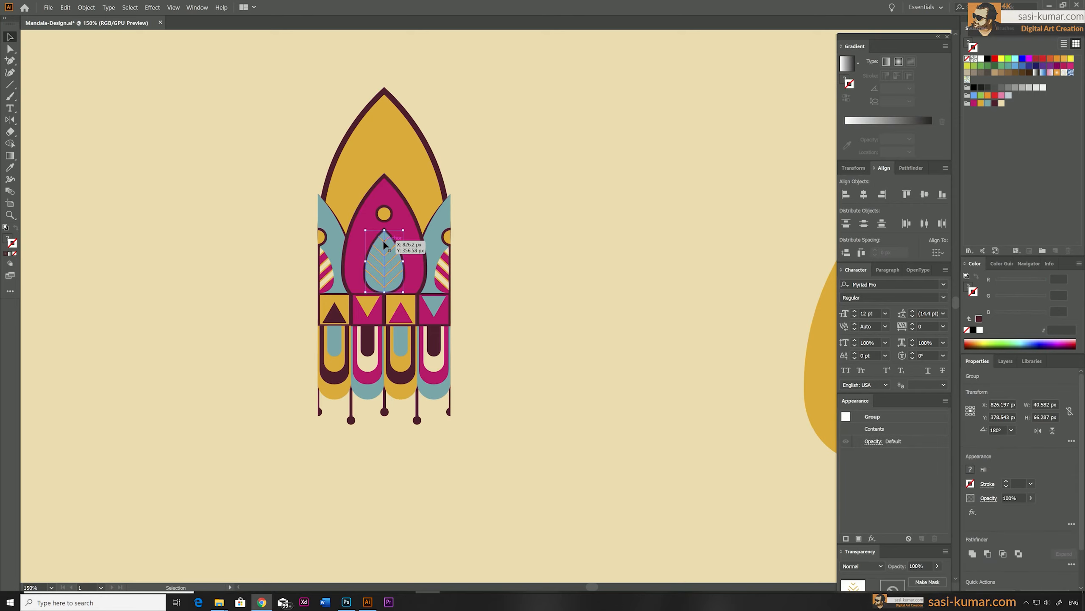
{"action": "left_click", "coordinate": [445, 280]}
{"action": "left_click_drag", "start_coordinate": [449, 276], "coordinate": [514, 260], "text": "alt"}
{"action": "left_click", "coordinate": [529, 285]}
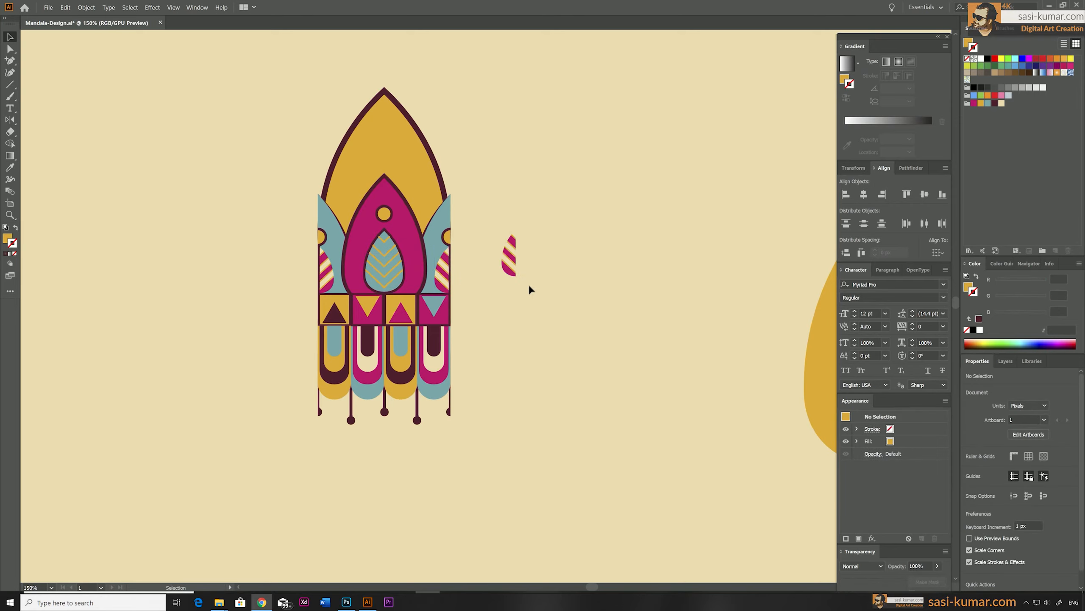
Recolor the thin gold stripes of the copied half-petal dark maroon.
{"action": "key", "text": "a"}
{"action": "left_click", "coordinate": [510, 254]}
{"action": "key", "text": "ctrl+plus"}
{"action": "key", "text": "ctrl+plus"}
{"action": "key", "text": "ctrl+plus"}
{"action": "key", "text": "ctrl+plus"}
{"action": "left_click", "coordinate": [580, 441]}
{"action": "left_click", "coordinate": [503, 232]}
{"action": "left_click", "coordinate": [497, 269], "text": "shift"}
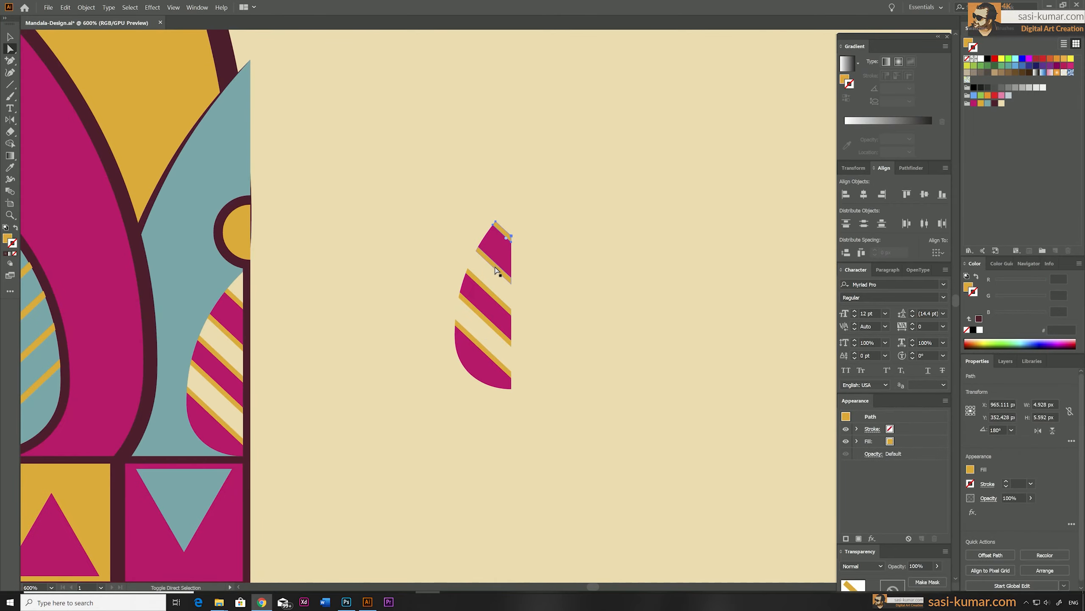
{"action": "left_click", "coordinate": [482, 316], "text": "shift"}
{"action": "left_click", "coordinate": [476, 343], "text": "shift"}
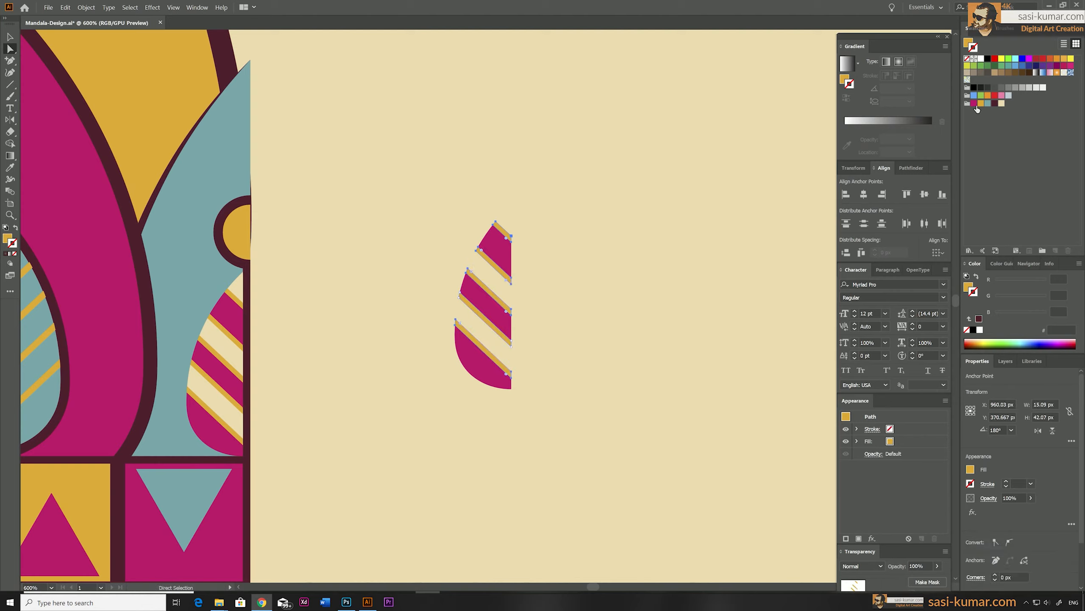
{"action": "left_click", "coordinate": [994, 103]}
{"action": "key", "text": "shift+x"}
{"action": "key", "text": "/"}
{"action": "left_click", "coordinate": [483, 336]}
{"action": "left_click", "coordinate": [480, 372], "text": "shift"}
{"action": "left_click", "coordinate": [491, 278], "text": "shift"}
{"action": "left_click", "coordinate": [505, 222], "text": "shift"}
{"action": "left_click", "coordinate": [503, 243], "text": "shift"}
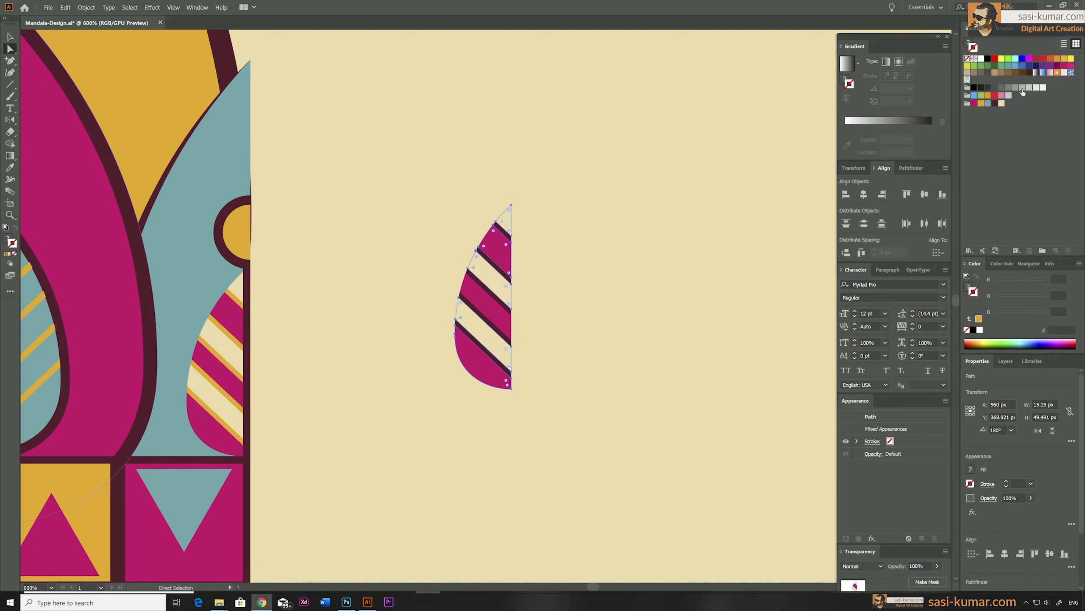
{"action": "left_click", "coordinate": [988, 103]}
{"action": "left_click", "coordinate": [981, 103]}
{"action": "key", "text": "/"}
{"action": "left_click", "coordinate": [432, 204]}
Fill the copied half-petal's three cream bands with gold after trying teal.
{"action": "left_click", "coordinate": [504, 222]}
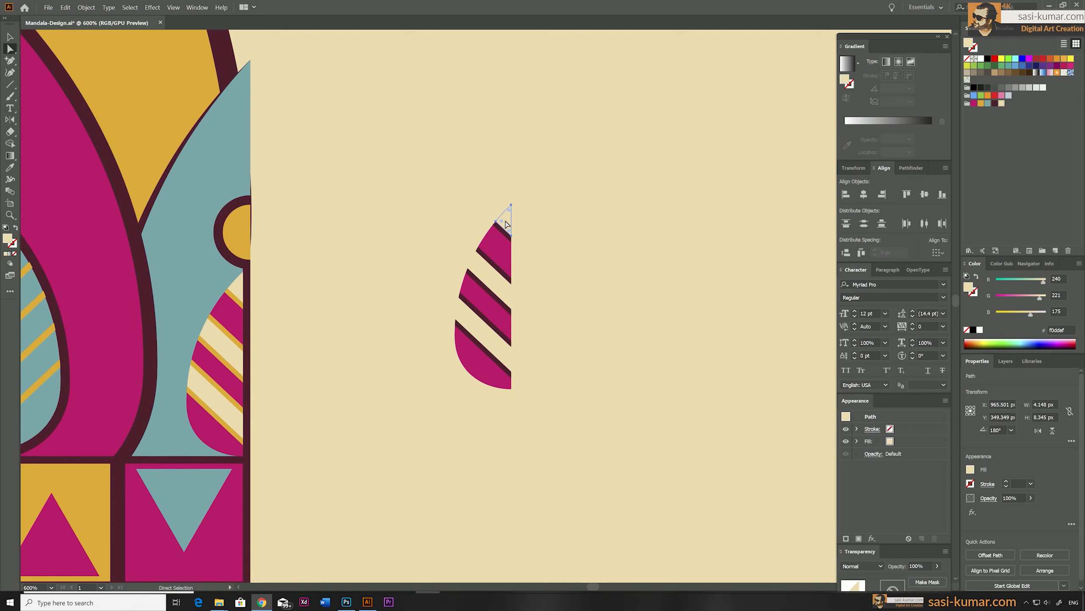
{"action": "left_click", "coordinate": [496, 289], "text": "shift"}
{"action": "left_click", "coordinate": [482, 328], "text": "shift"}
{"action": "left_click", "coordinate": [988, 103]}
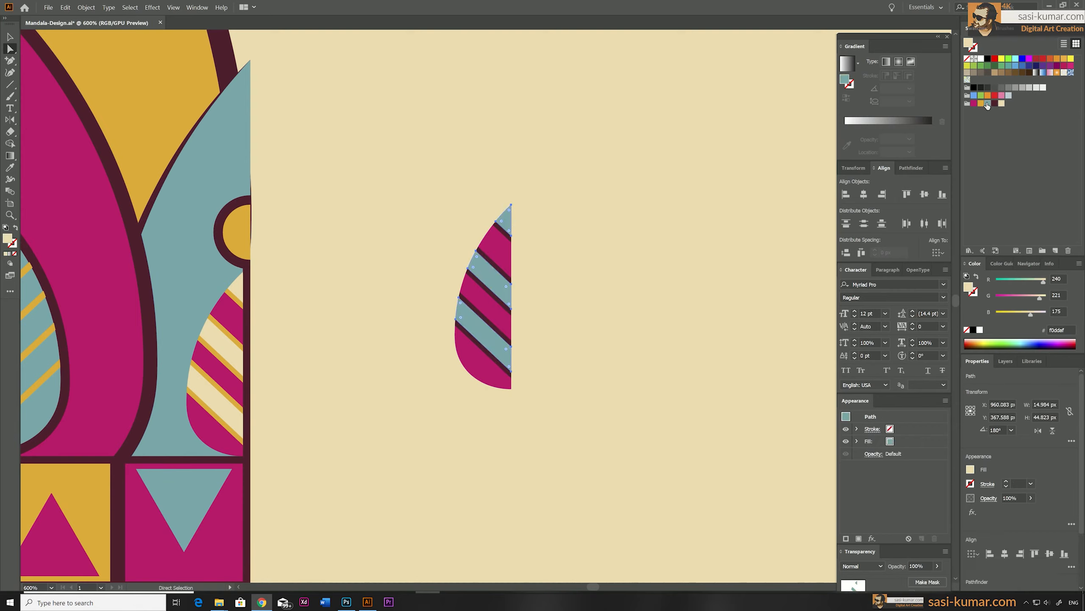
{"action": "left_click", "coordinate": [981, 103]}
Enlarge the recolored striped half-petal proportionally to about 68 × 223 px and keep it beside the motif.
{"action": "key", "text": "v"}
{"action": "left_click_drag", "start_coordinate": [538, 273], "coordinate": [459, 141]}
{"action": "key", "text": "ctrl+minus"}
{"action": "key", "text": "ctrl+minus"}
{"action": "key", "text": "ctrl+minus"}
{"action": "left_click_drag", "start_coordinate": [560, 542], "coordinate": [600, 540]}
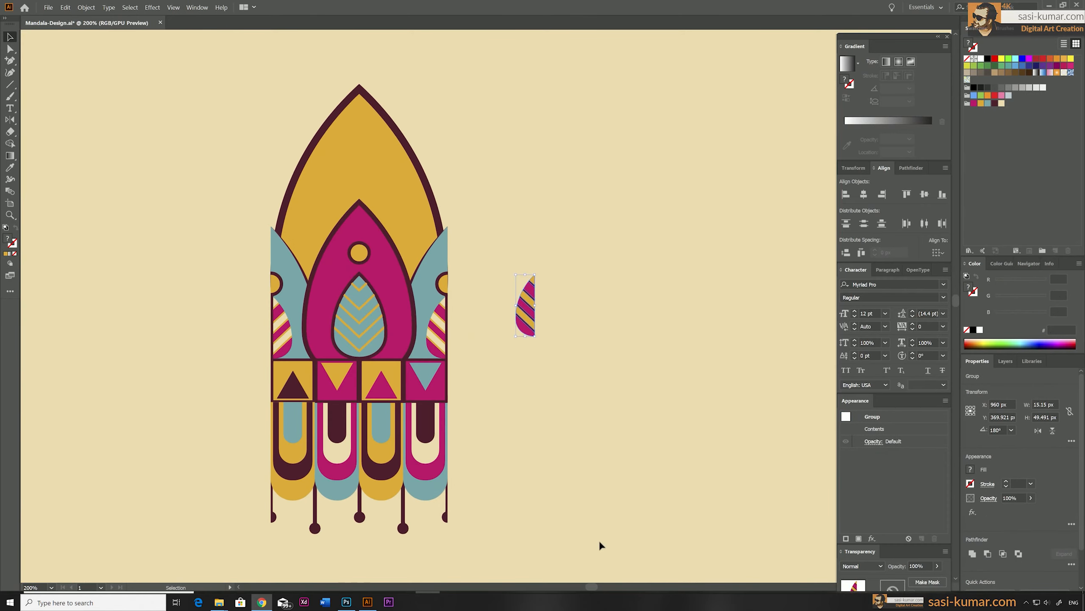
{"action": "left_click_drag", "start_coordinate": [530, 330], "coordinate": [424, 363]}
{"action": "left_click_drag", "start_coordinate": [387, 155], "coordinate": [624, 212]}
{"action": "key", "text": "ctrl+z"}
{"action": "left_click_drag", "start_coordinate": [330, 170], "coordinate": [554, 156]}
Try filling the enlarged half-petal's three gold bands with teal and undo the change.
{"action": "key", "text": "a"}
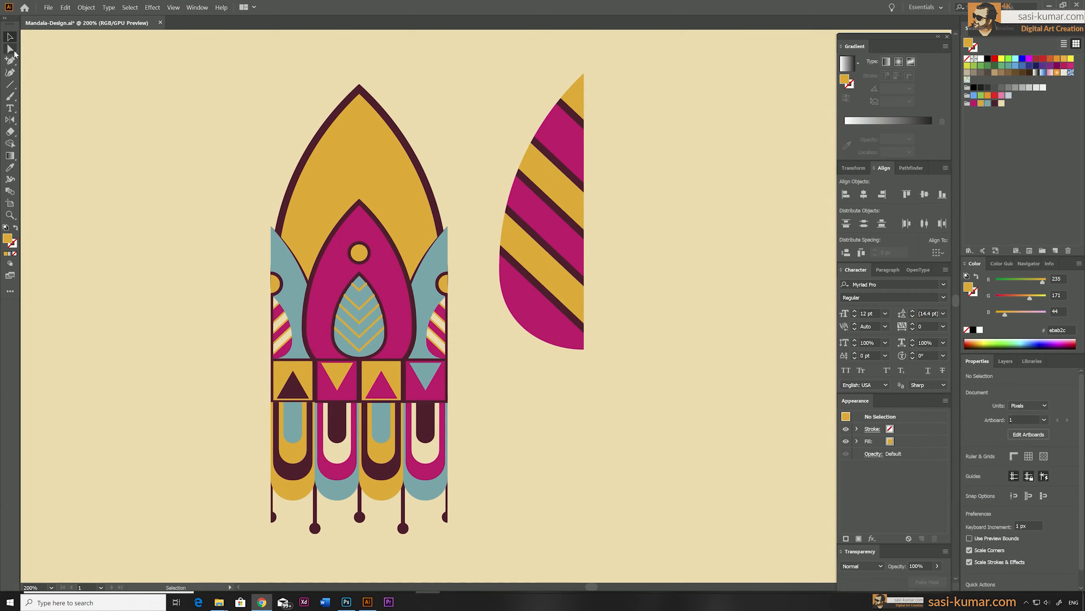
{"action": "left_click", "coordinate": [537, 258]}
{"action": "left_click", "coordinate": [551, 169], "text": "shift"}
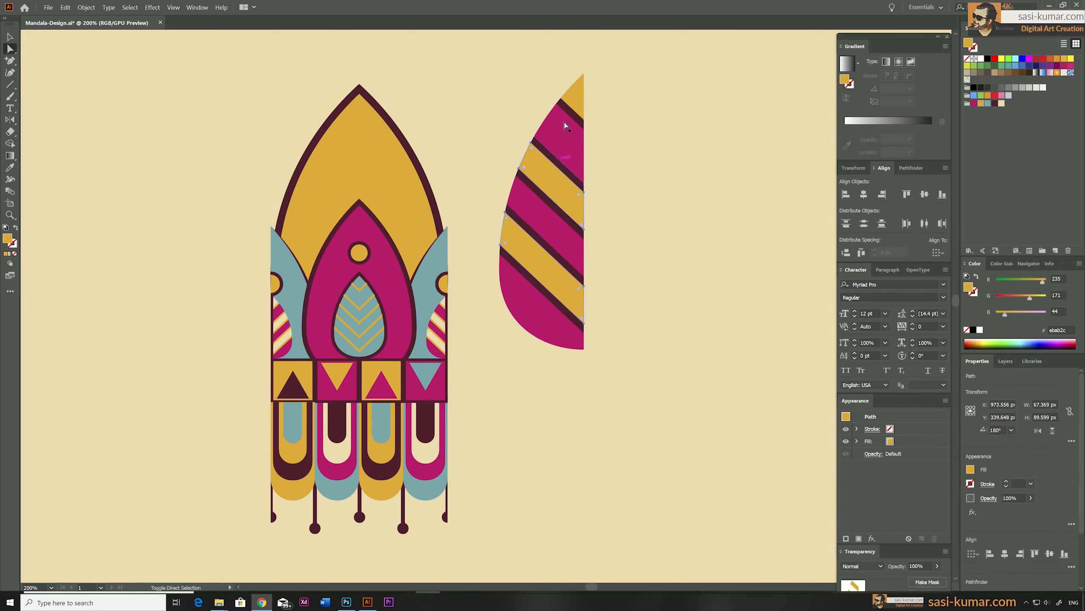
{"action": "left_click", "coordinate": [575, 100], "text": "shift"}
{"action": "left_click", "coordinate": [988, 103]}
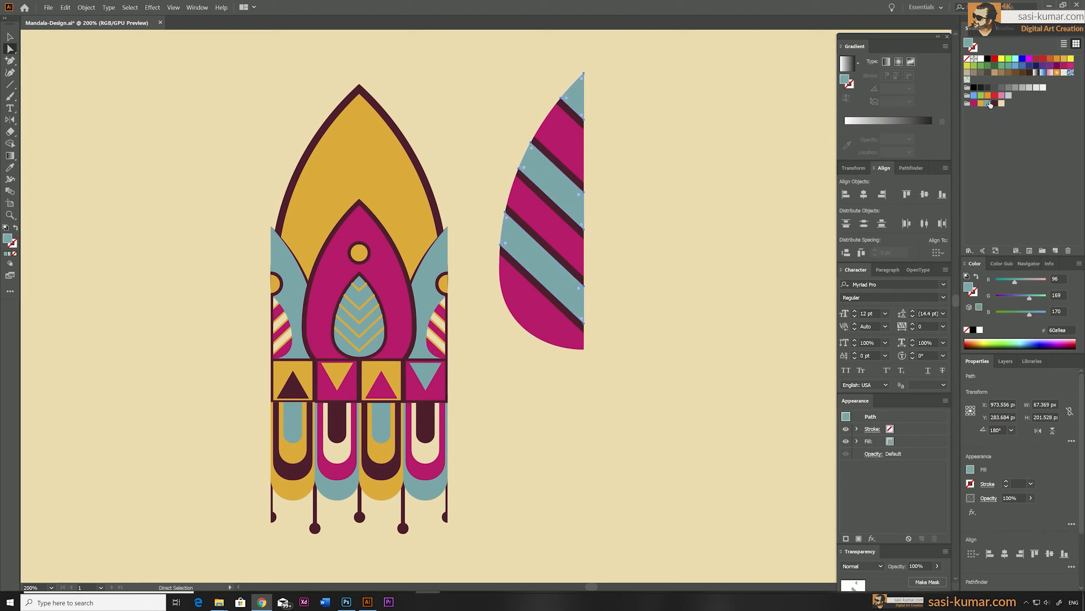
{"action": "key", "text": "ctrl+z"}
Recolor the five thin maroon stripes of the enlarged half-petal teal.
{"action": "left_click", "coordinate": [556, 305]}
{"action": "left_click", "coordinate": [555, 252], "text": "shift"}
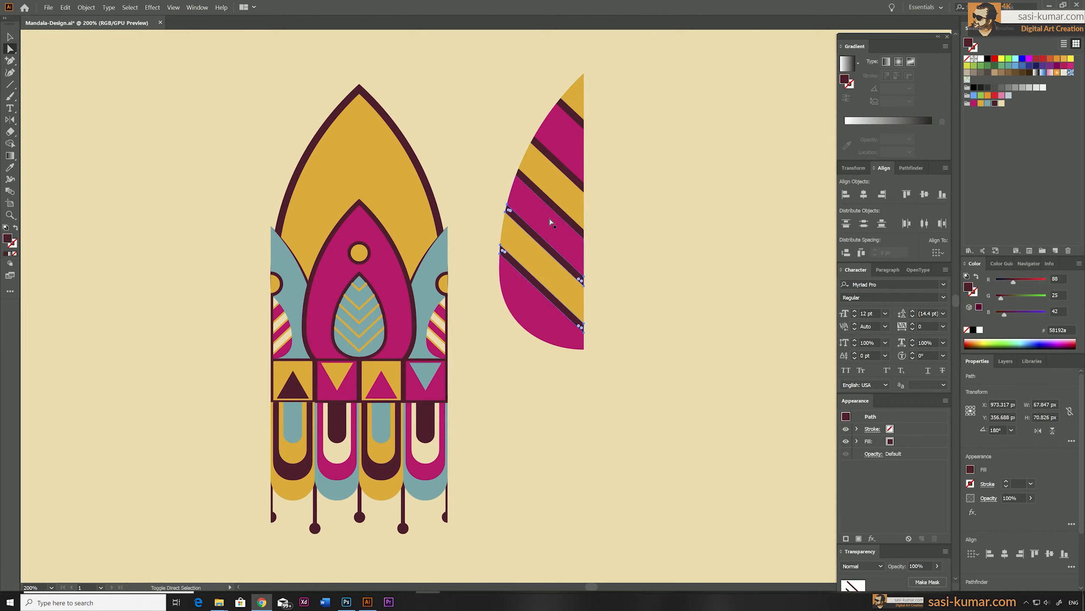
{"action": "left_click", "coordinate": [552, 206], "text": "shift"}
{"action": "left_click", "coordinate": [555, 161], "text": "shift"}
{"action": "left_click", "coordinate": [565, 106], "text": "shift"}
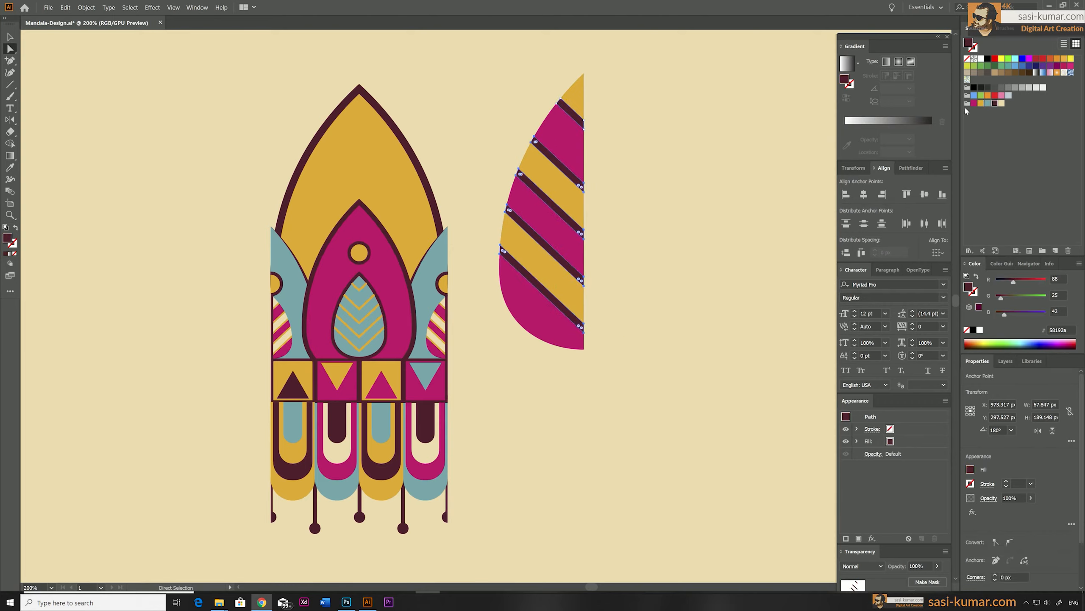
{"action": "left_click", "coordinate": [989, 104]}
{"action": "left_click", "coordinate": [649, 217]}
{"action": "left_click", "coordinate": [575, 88]}
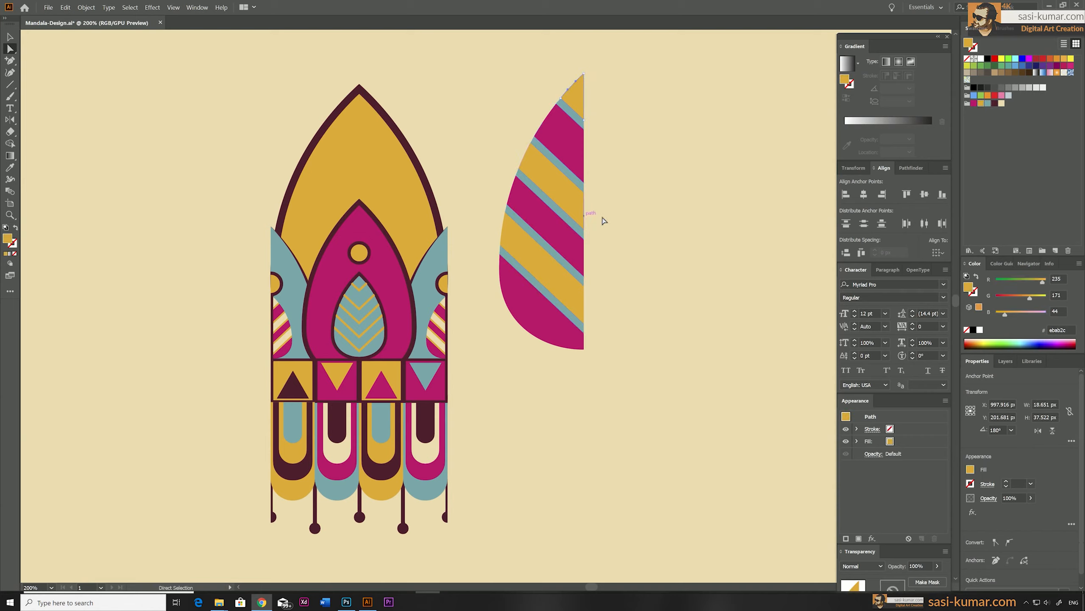
{"action": "left_click", "coordinate": [677, 220]}
Mirror a copy of the striped half-petal across its straight edge and align both halves into a full chevron petal.
{"action": "left_click", "coordinate": [10, 37]}
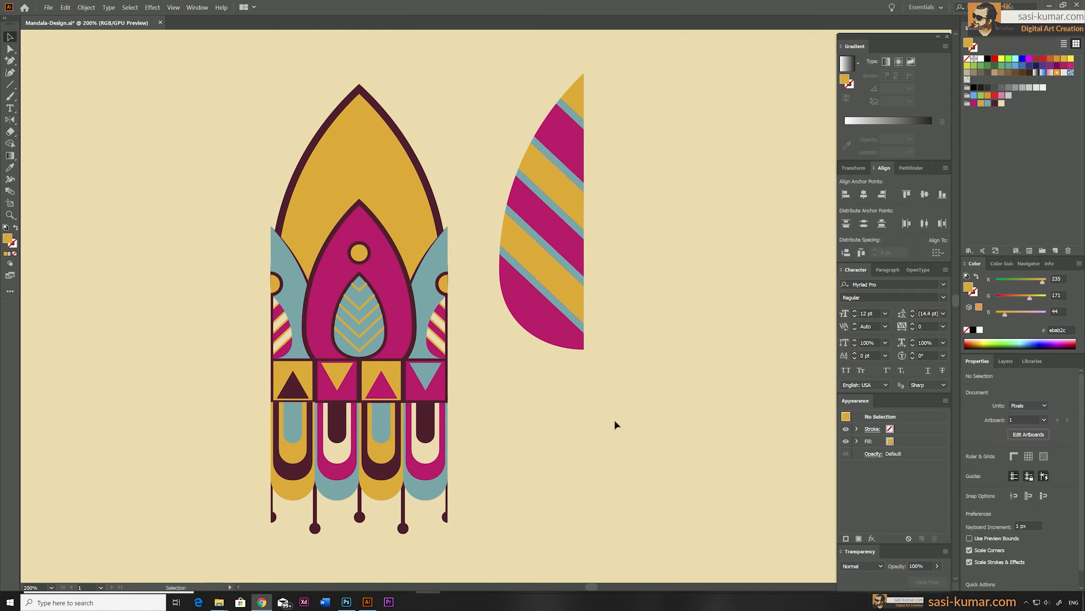
{"action": "scroll", "coordinate": [615, 424], "scroll_direction": "up", "scroll_amount": 1}
{"action": "left_click", "coordinate": [559, 203]}
{"action": "double_click", "coordinate": [10, 119]}
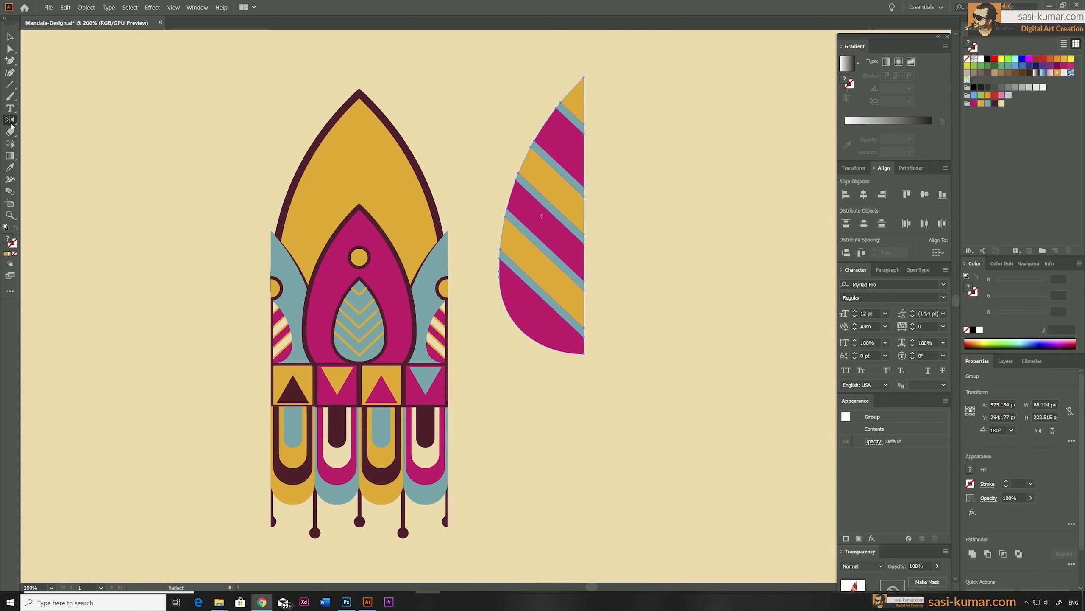
{"action": "left_click", "coordinate": [659, 245]}
{"action": "left_click_drag", "start_coordinate": [504, 121], "coordinate": [589, 121]}
{"action": "key", "text": "v"}
{"action": "left_click", "coordinate": [524, 137]}
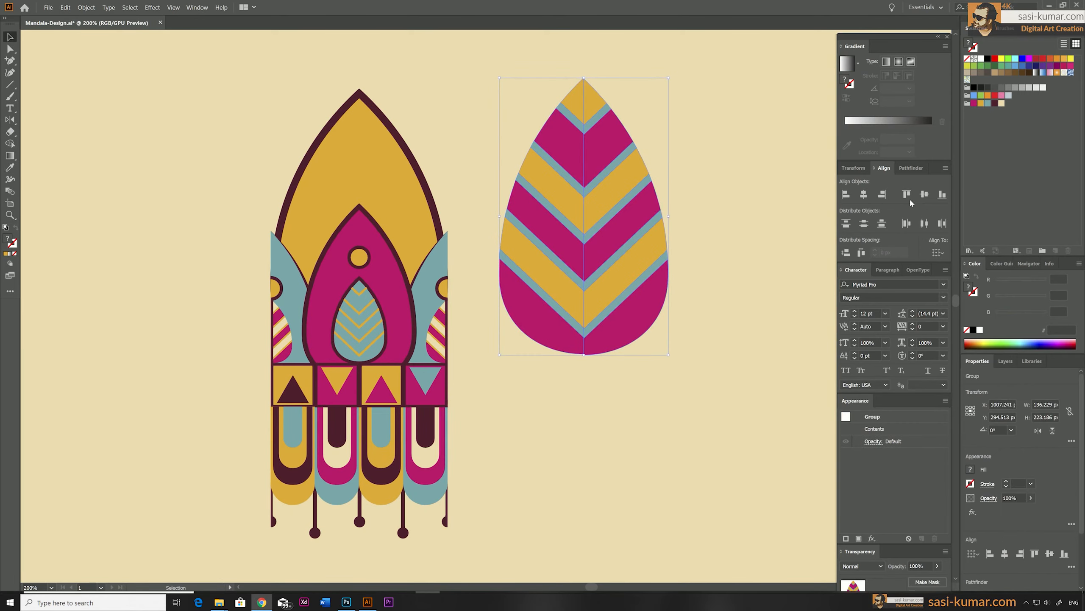
{"action": "left_click", "coordinate": [724, 393]}
Move the chevron petal inside the large gold petal's outline and send it backward to just above the gold petal.
{"action": "left_click", "coordinate": [584, 235]}
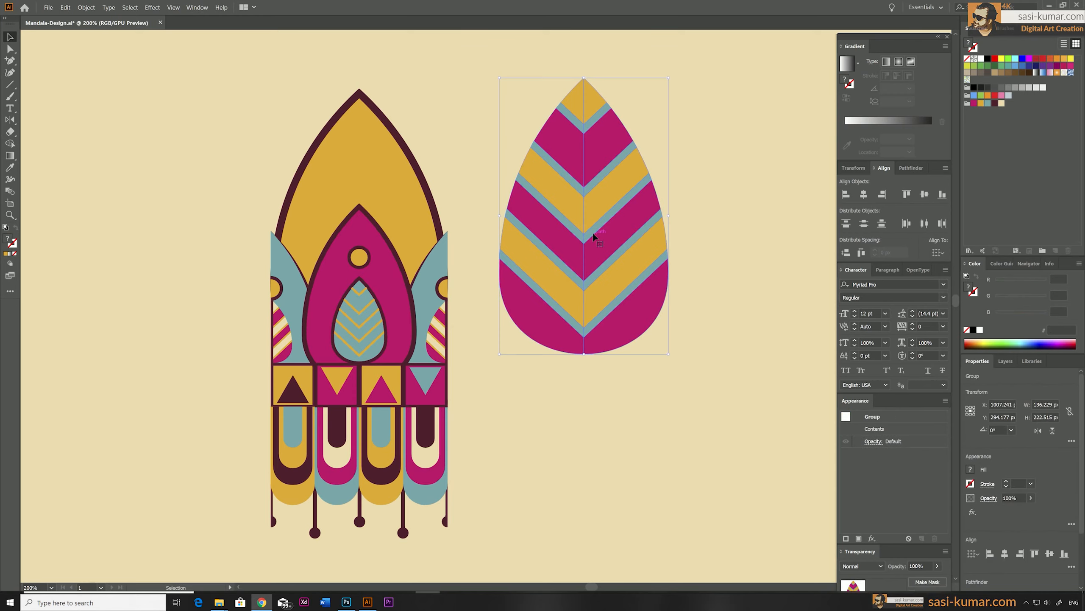
{"action": "left_click_drag", "start_coordinate": [587, 152], "coordinate": [363, 172]}
{"action": "key", "text": "ctrl+bracketleft"}
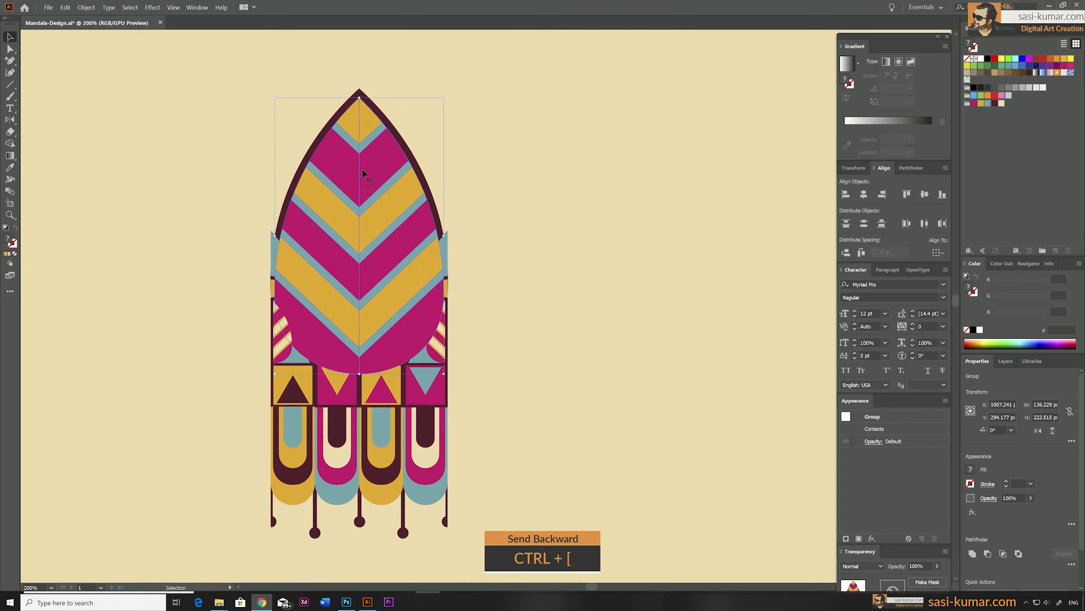
{"action": "key", "text": "a"}
{"action": "key", "text": "ctrl+bracketleft"}
{"action": "key", "text": "ctrl+bracketleft"}
{"action": "key", "text": "ctrl+bracketleft"}
{"action": "key", "text": "ctrl+bracketleft"}
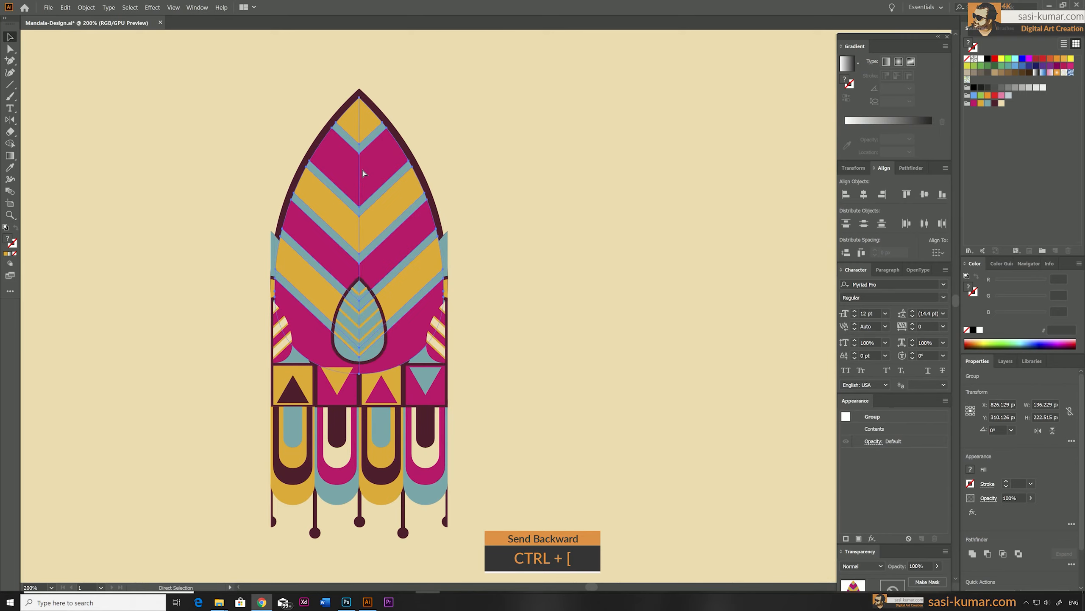
{"action": "key", "text": "ctrl+bracketleft"}
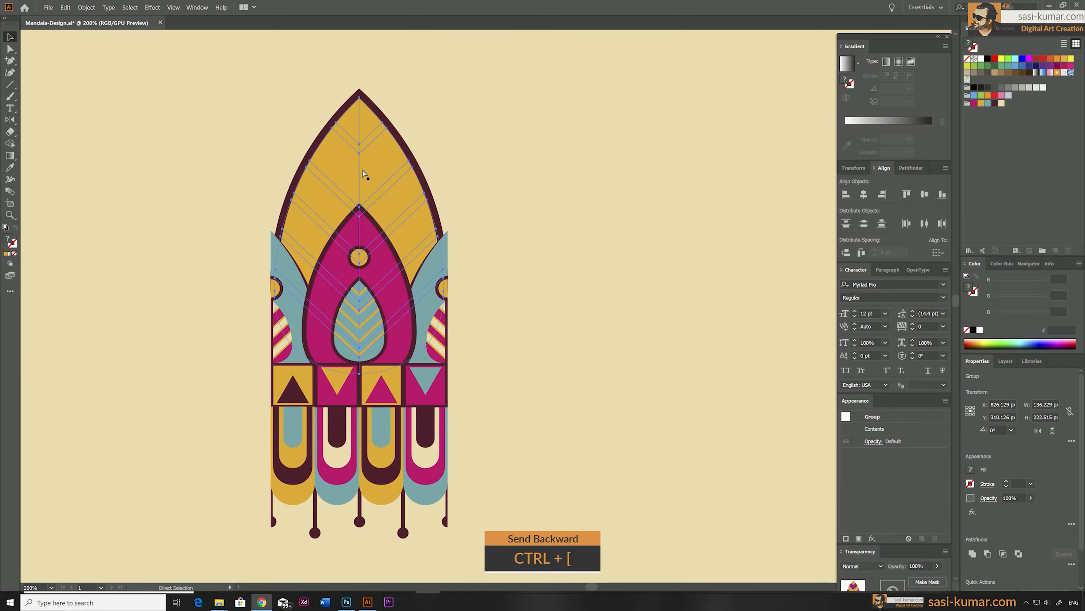
{"action": "key", "text": "ctrl+bracketright"}
{"action": "key", "text": "v"}
{"action": "left_click", "coordinate": [520, 147]}
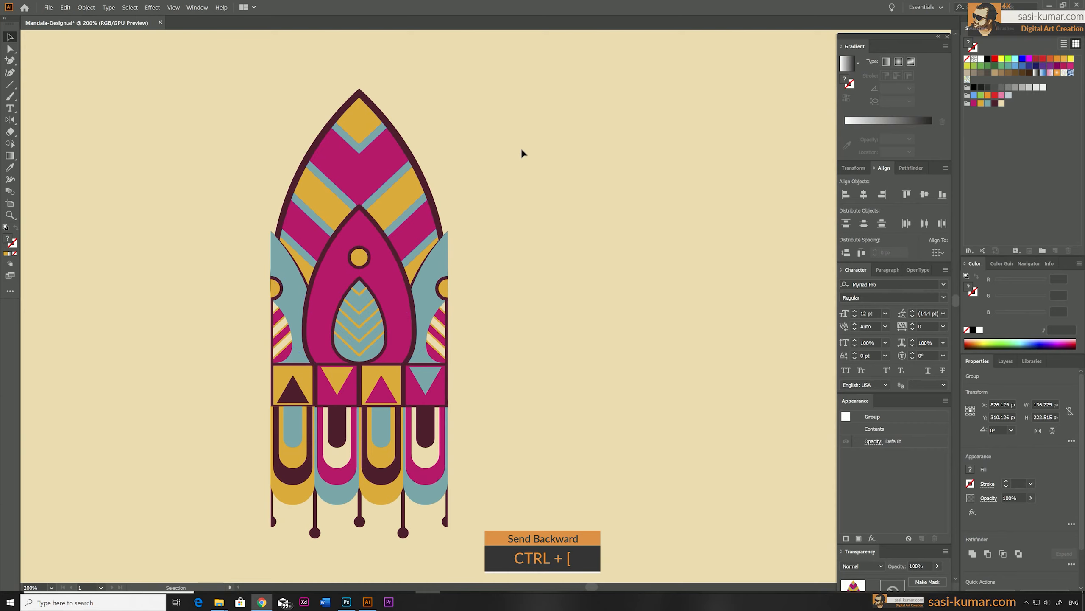
Fill the second thin teal chevron stripe from the large petal's tip with cream.
{"action": "key", "text": "a"}
{"action": "left_click", "coordinate": [336, 187]}
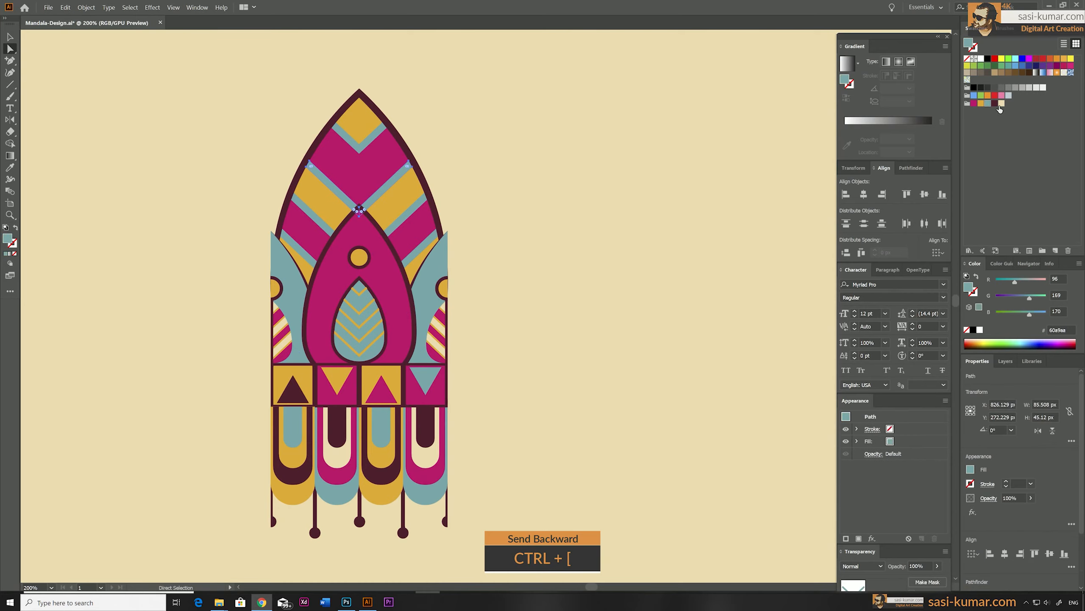
{"action": "left_click", "coordinate": [1000, 105]}
{"action": "left_click", "coordinate": [546, 176]}
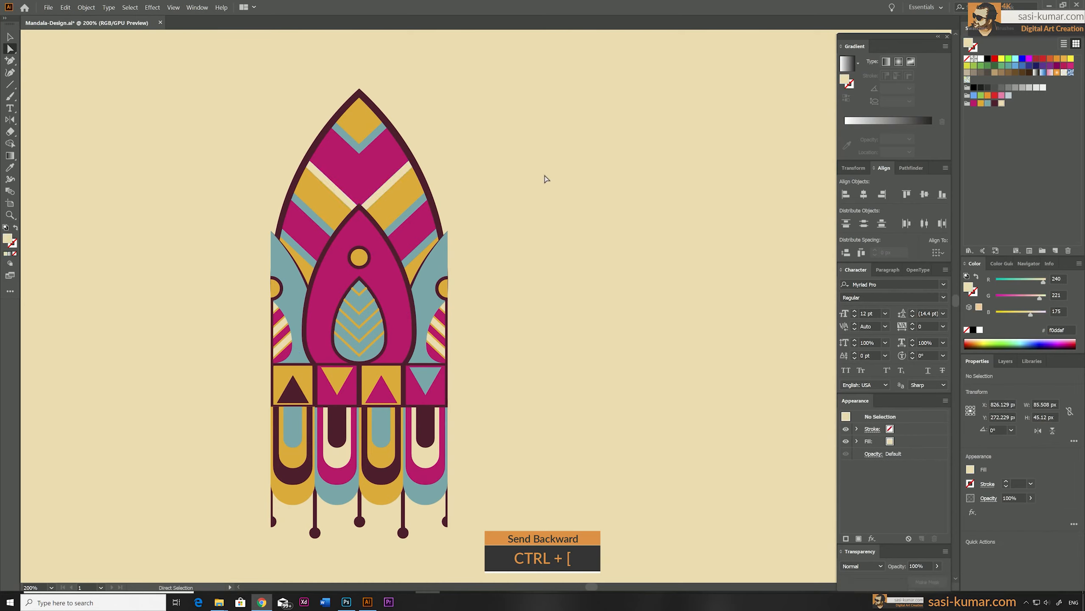
Fill the fourth thin teal chevron stripe from the large petal's tip with cream.
{"action": "left_click", "coordinate": [312, 216]}
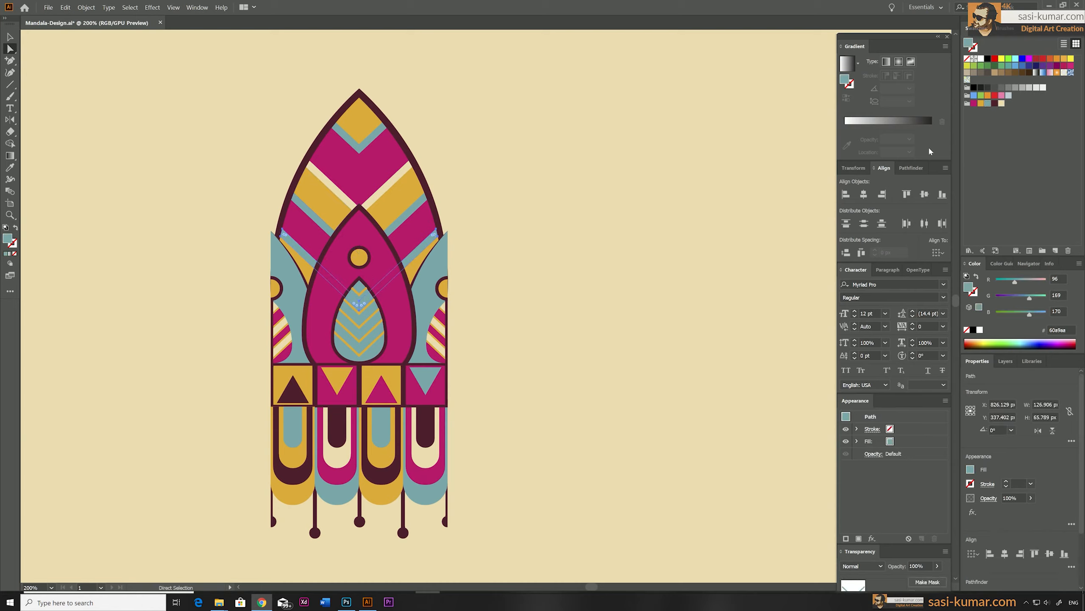
{"action": "left_click", "coordinate": [1001, 104]}
{"action": "left_click", "coordinate": [507, 173]}
Draw a vertical line about 142 px long beside the motif, with a maroon stroke and no fill.
{"action": "key", "text": "v"}
{"action": "left_click", "coordinate": [360, 126]}
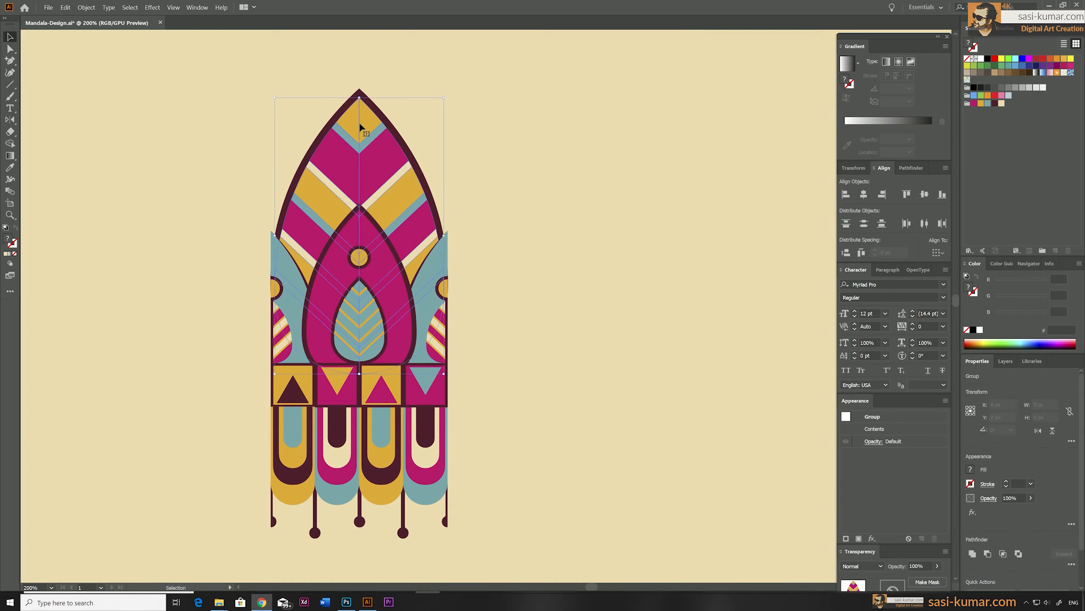
{"action": "key", "text": "backslash"}
{"action": "left_click_drag", "start_coordinate": [549, 143], "coordinate": [549, 317]}
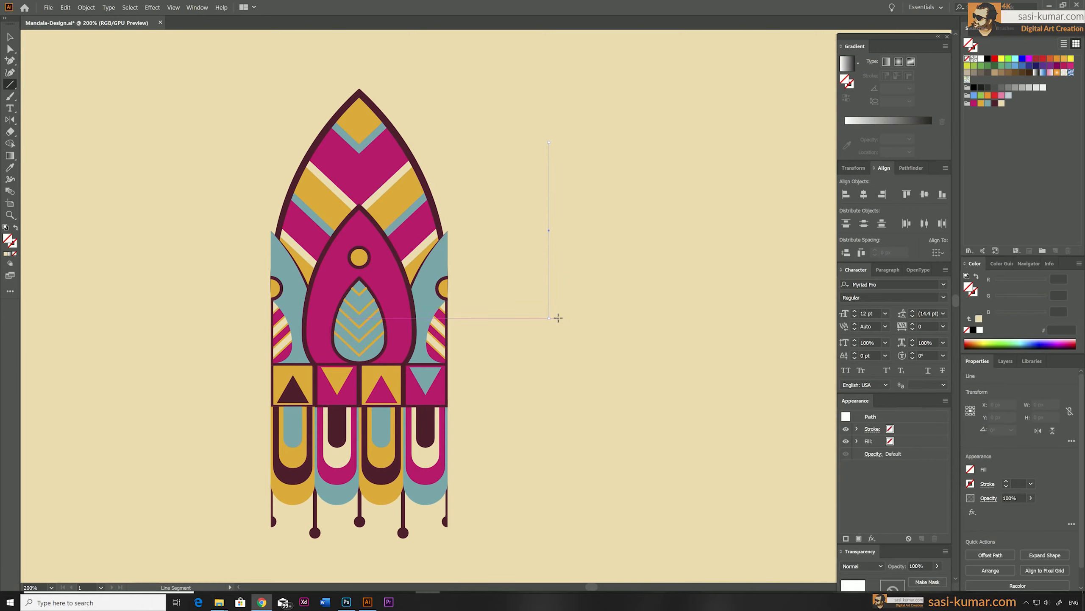
{"action": "left_click", "coordinate": [15, 230]}
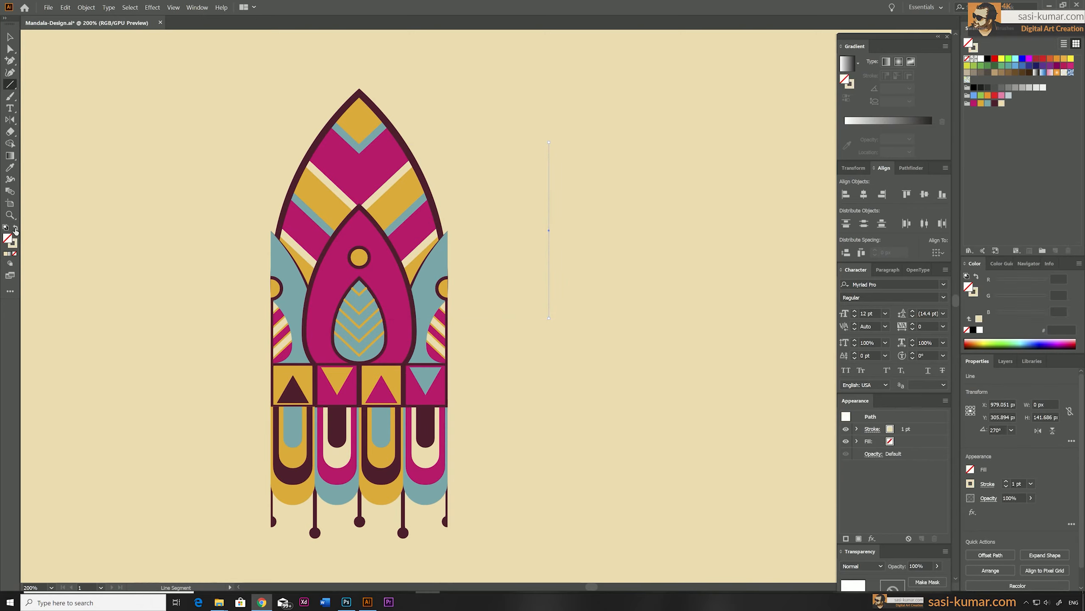
{"action": "left_click", "coordinate": [996, 103]}
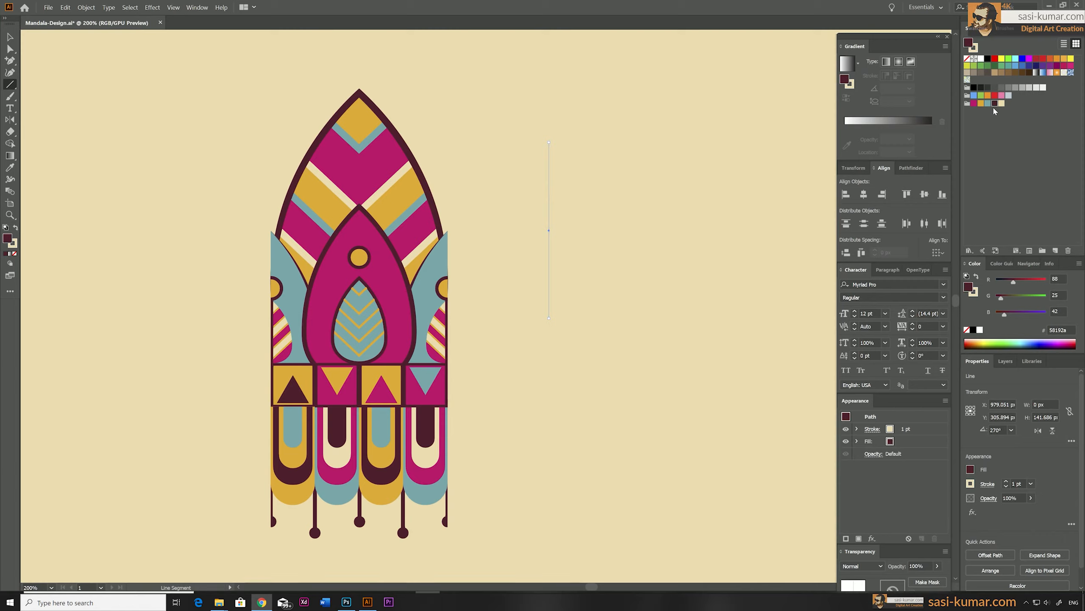
{"action": "left_click", "coordinate": [16, 230]}
{"action": "left_click", "coordinate": [13, 254]}
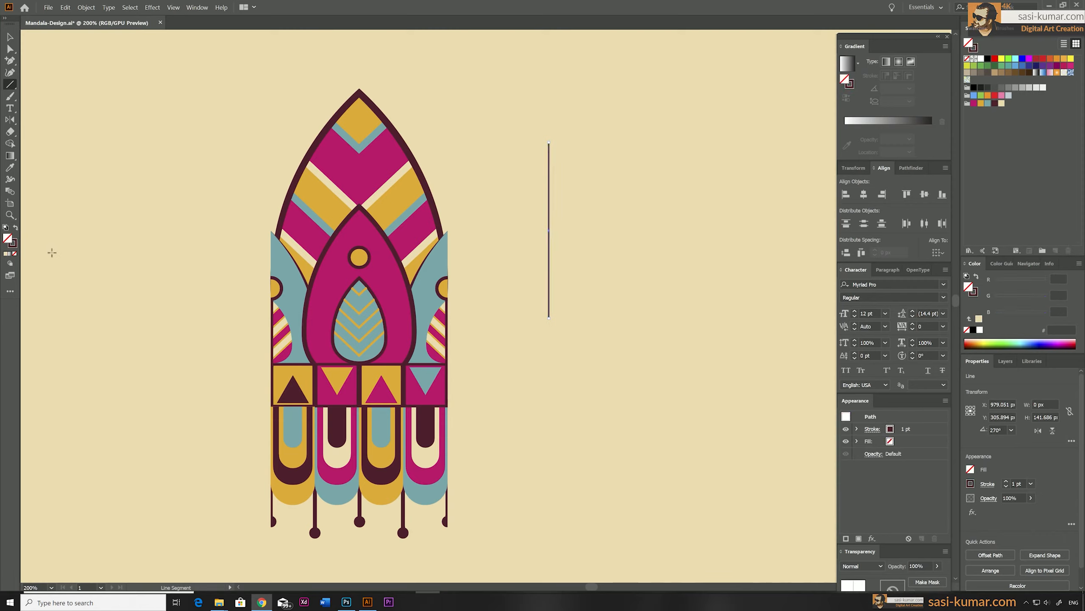
Give the vertical line an 8 pt stroke and the elliptical width profile that tapers at both ends.
{"action": "left_click", "coordinate": [1007, 481]}
{"action": "left_click", "coordinate": [1007, 481]}
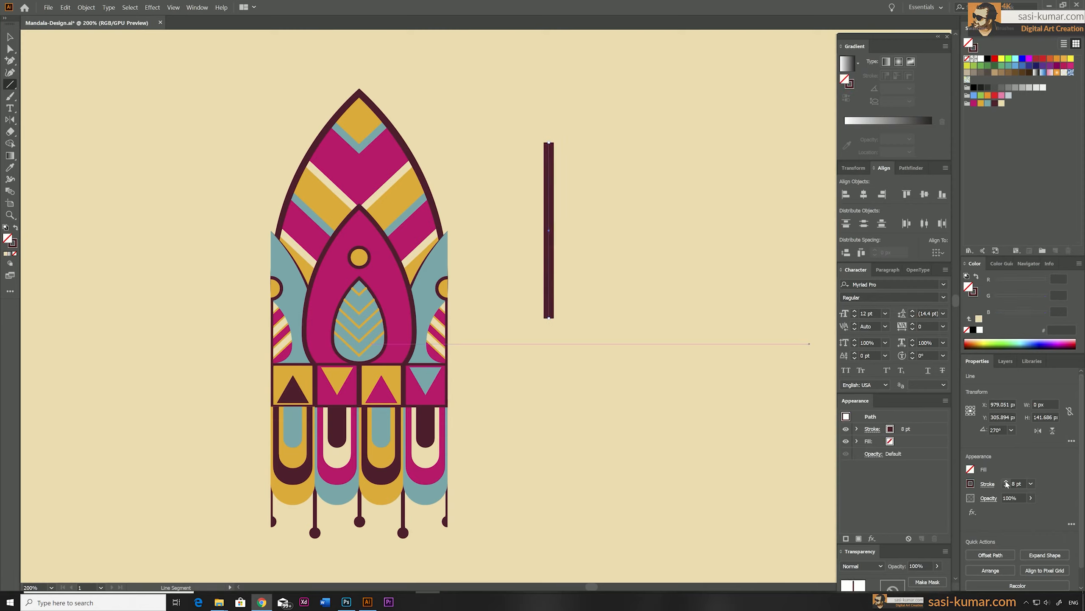
{"action": "left_click", "coordinate": [984, 486]}
{"action": "left_click", "coordinate": [963, 468]}
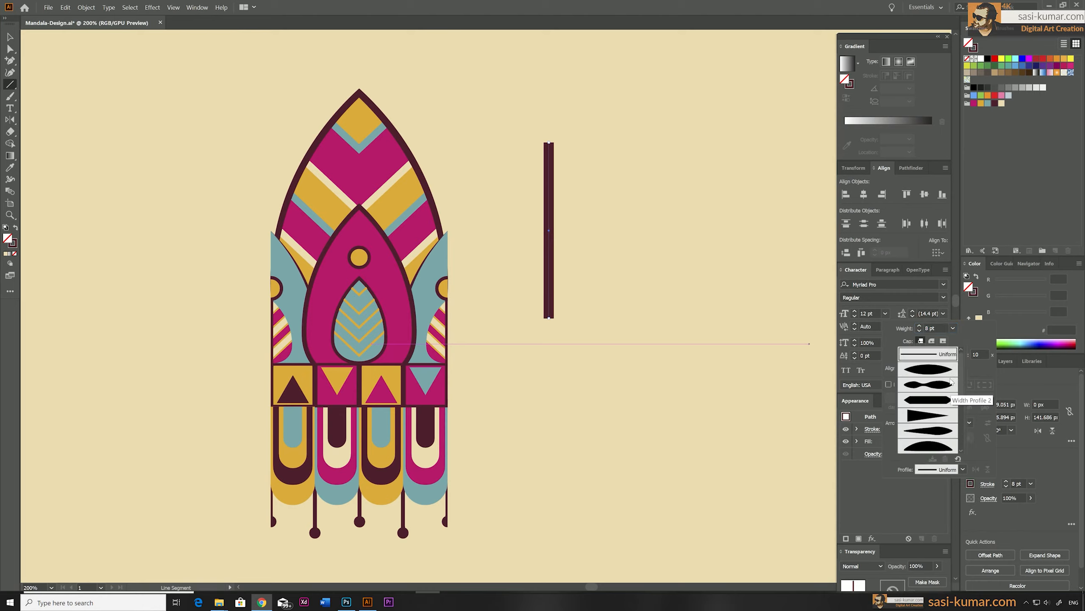
{"action": "left_click", "coordinate": [946, 377]}
{"action": "key", "text": "v"}
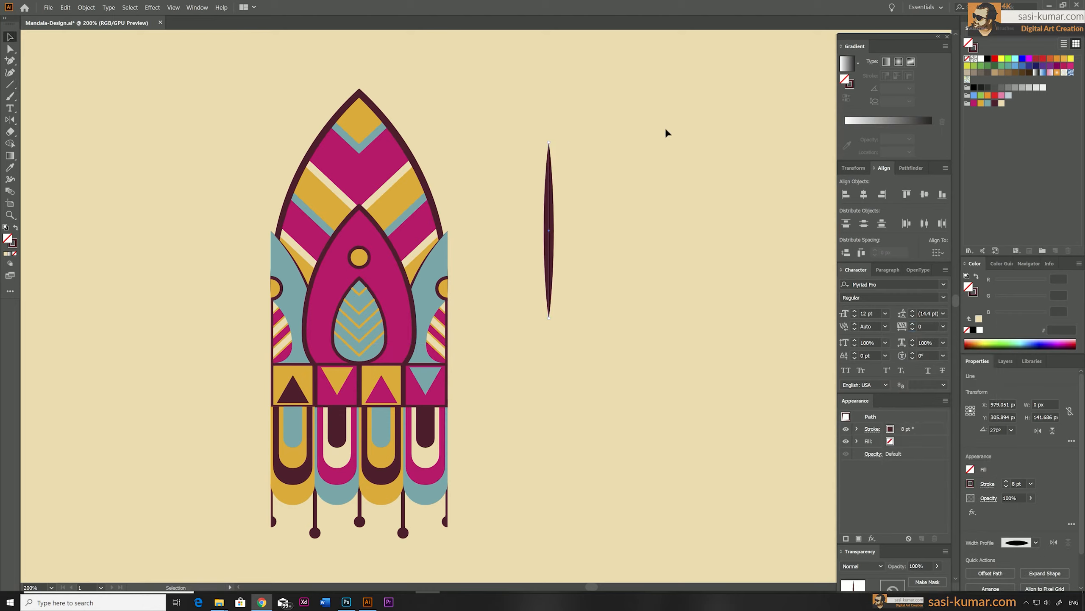
{"action": "left_click", "coordinate": [668, 133]}
Place the tapered line on the large petal's center axis and shorten it to run from the petal's tip to the inner petal's tip.
{"action": "left_click_drag", "start_coordinate": [551, 209], "coordinate": [361, 159]}
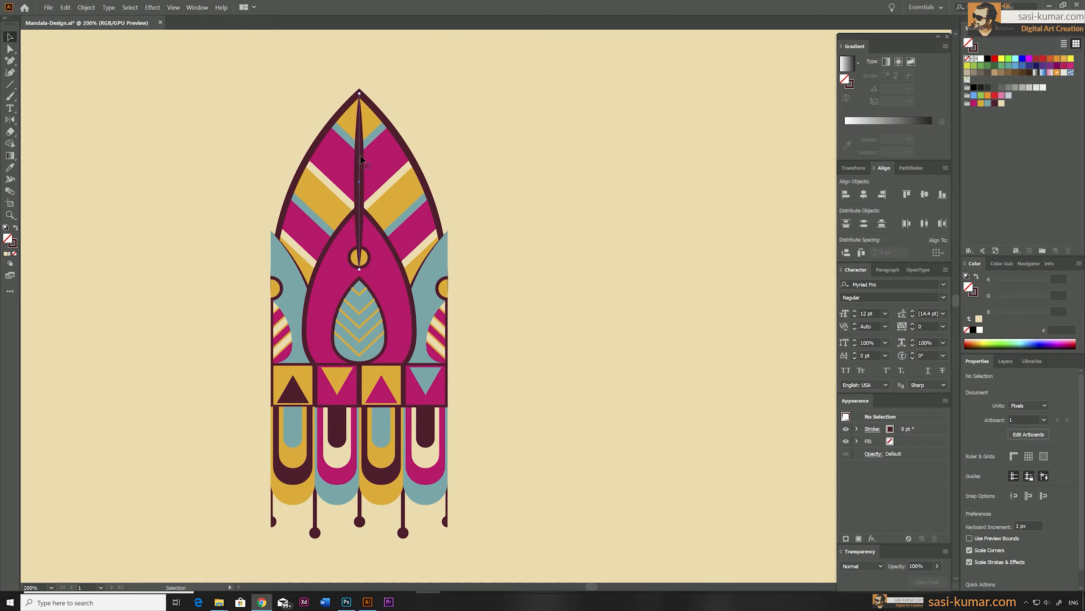
{"action": "key", "text": "a"}
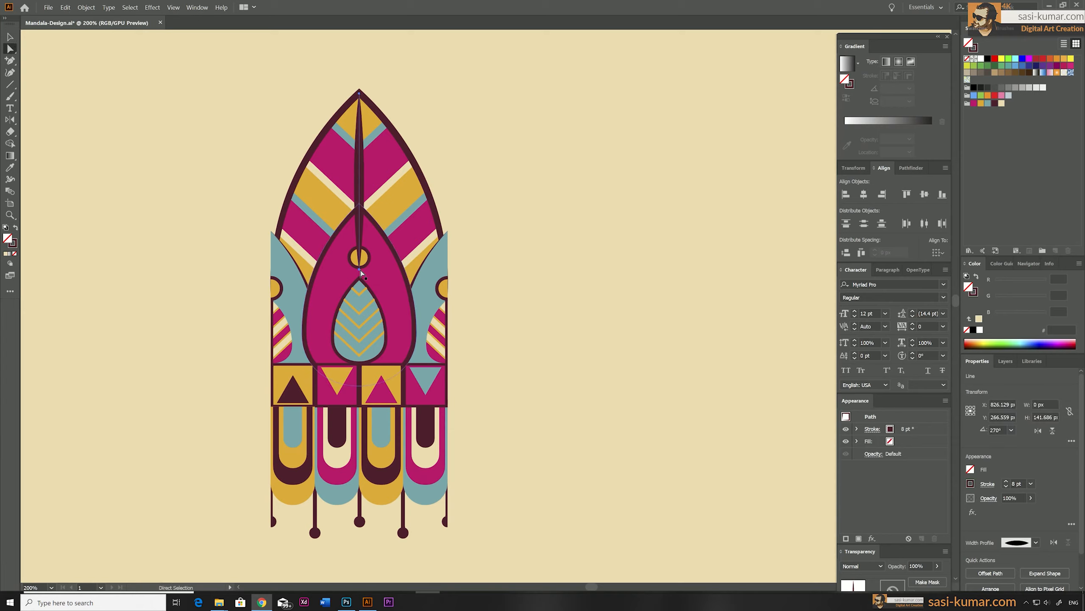
{"action": "left_click_drag", "start_coordinate": [361, 269], "coordinate": [367, 208]}
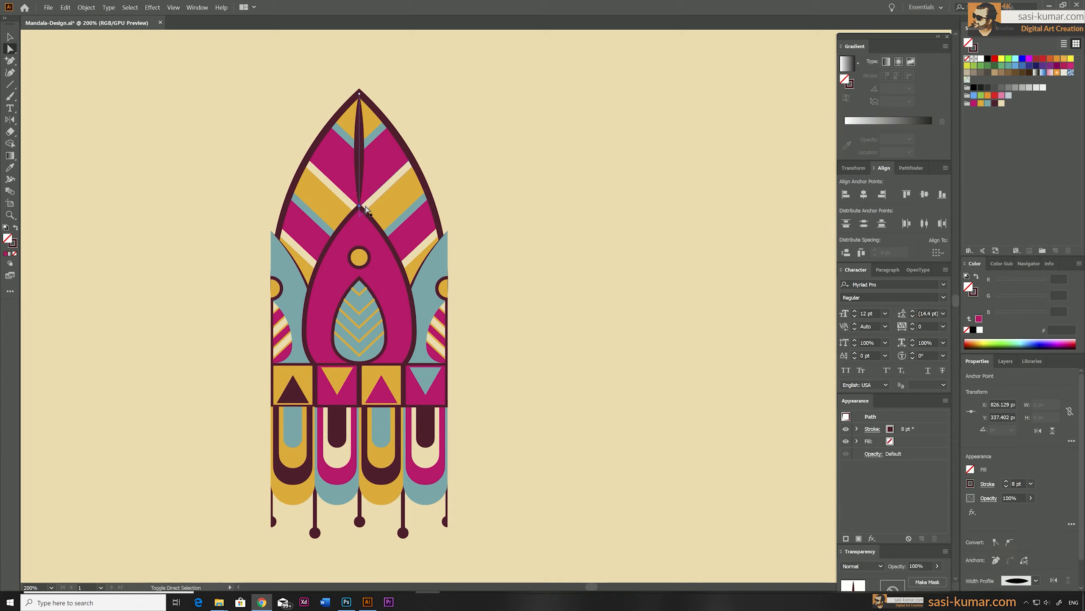
{"action": "left_click", "coordinate": [10, 37]}
{"action": "left_click", "coordinate": [506, 118]}
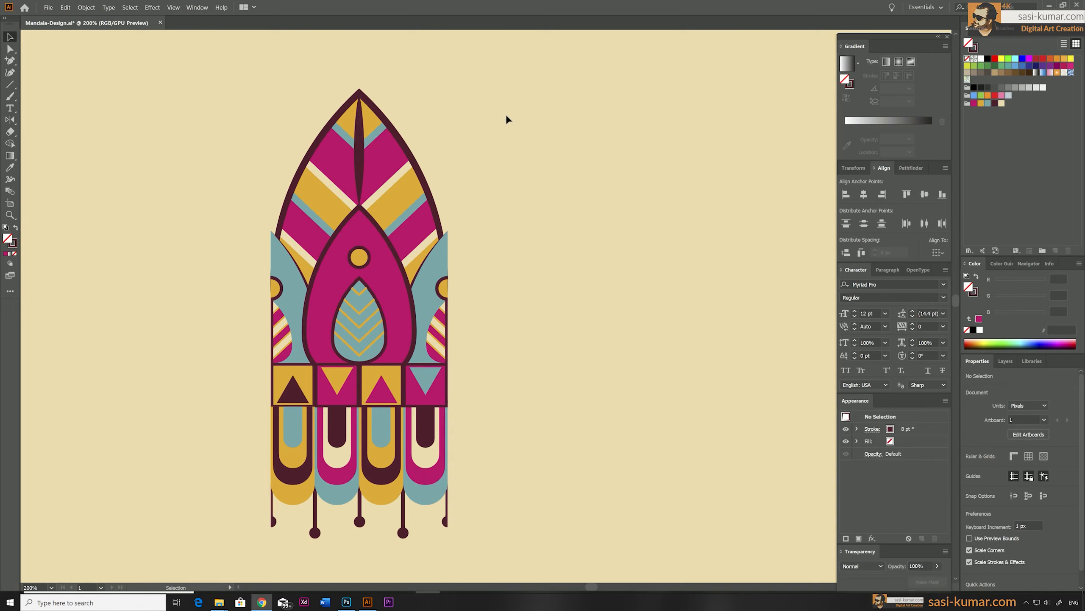
{"action": "left_click", "coordinate": [361, 152]}
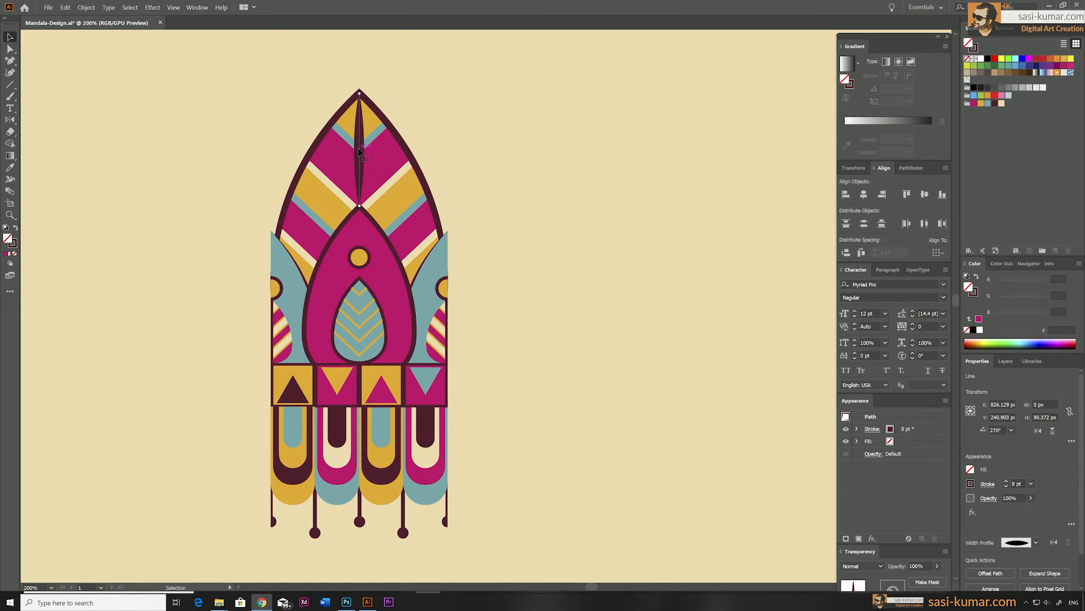
{"action": "left_click", "coordinate": [619, 157]}
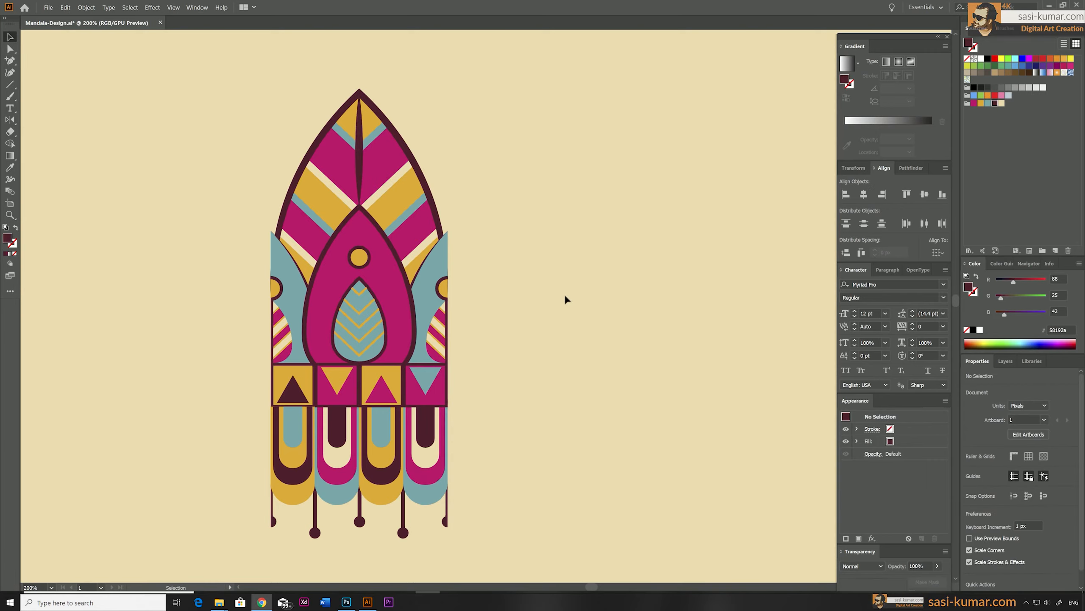
Move the spare gold half-petal off the artboard, above its upper edge.
{"action": "key", "text": "ctrl+minus"}
{"action": "key", "text": "ctrl+minus"}
{"action": "key", "text": "ctrl+minus"}
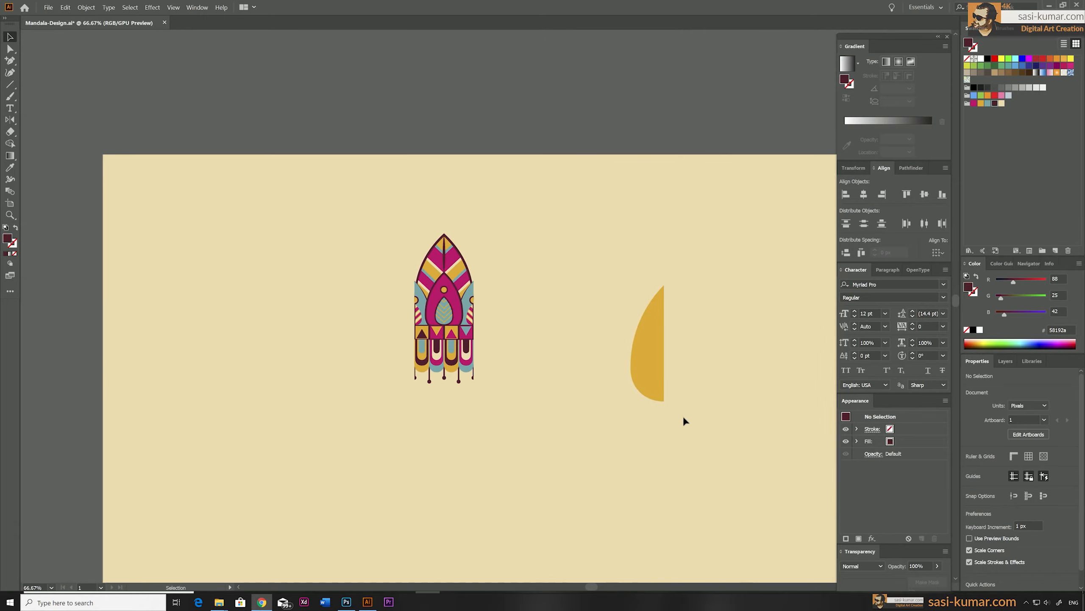
{"action": "left_click_drag", "start_coordinate": [649, 354], "coordinate": [649, 89]}
Scale the whole motif down to about 89 by 226 px and place it in the artboard's upper-left corner.
{"action": "left_click", "coordinate": [553, 421]}
{"action": "left_click_drag", "start_coordinate": [563, 420], "coordinate": [522, 368]}
{"action": "key", "text": "ctrl+minus"}
{"action": "left_click_drag", "start_coordinate": [358, 160], "coordinate": [360, 334]}
{"action": "left_click", "coordinate": [465, 435]}
{"action": "left_click", "coordinate": [220, 128]}
{"action": "key", "text": "ctrl+plus"}
{"action": "key", "text": "ctrl+plus"}
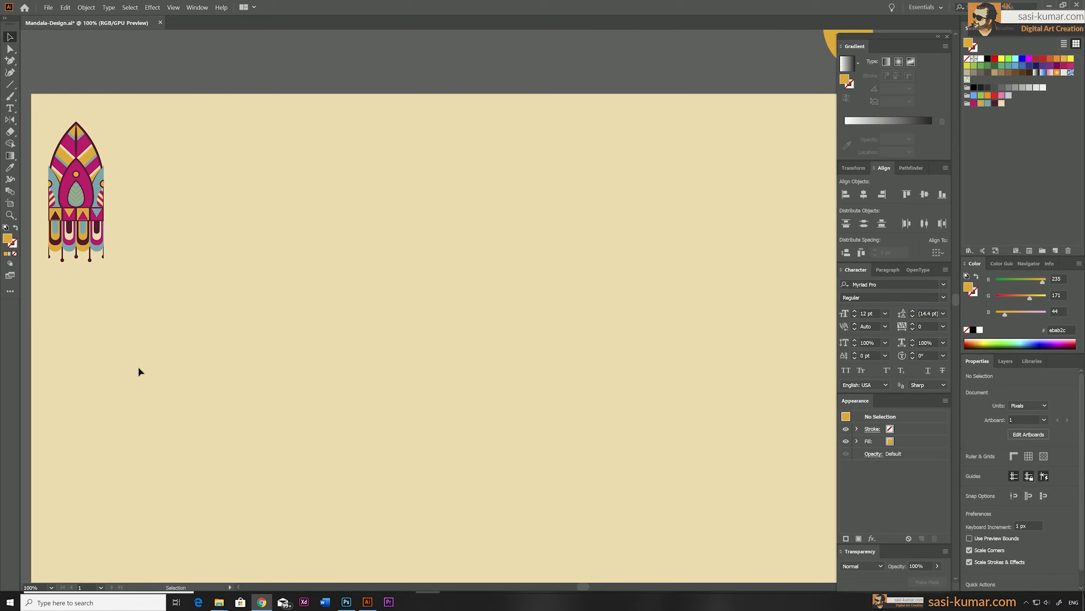
Create a new pattern brush from the whole motif.
{"action": "key", "text": "ctrl+a"}
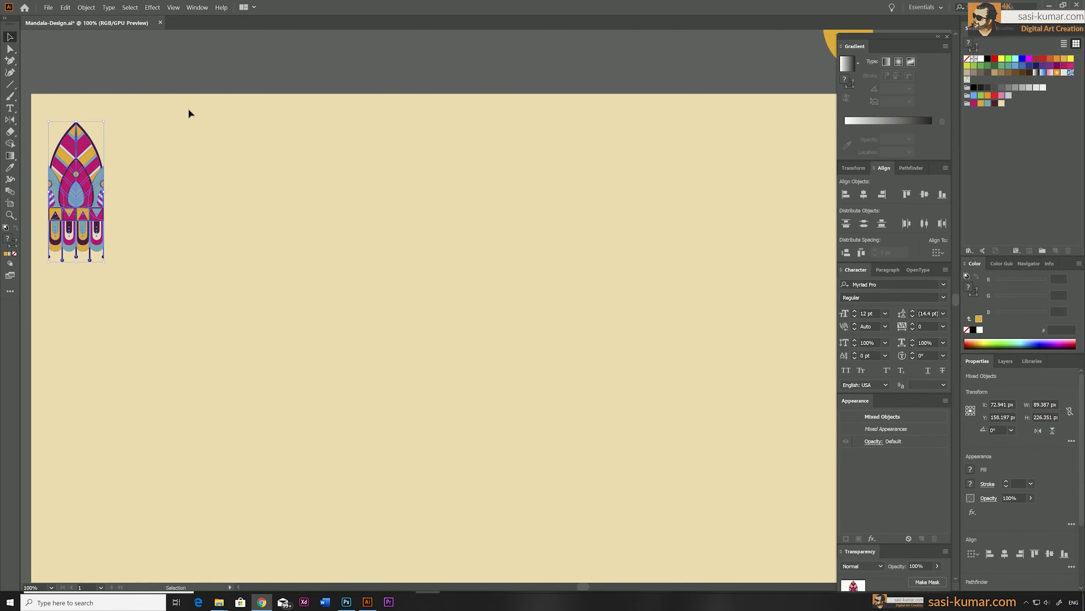
{"action": "left_click", "coordinate": [1006, 32]}
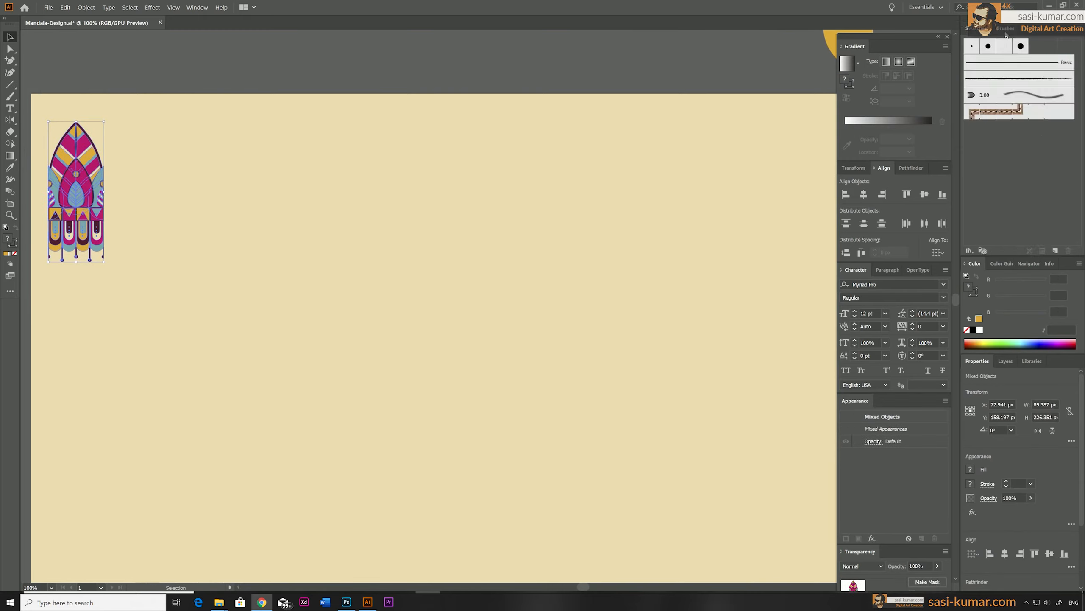
{"action": "left_click", "coordinate": [1055, 250]}
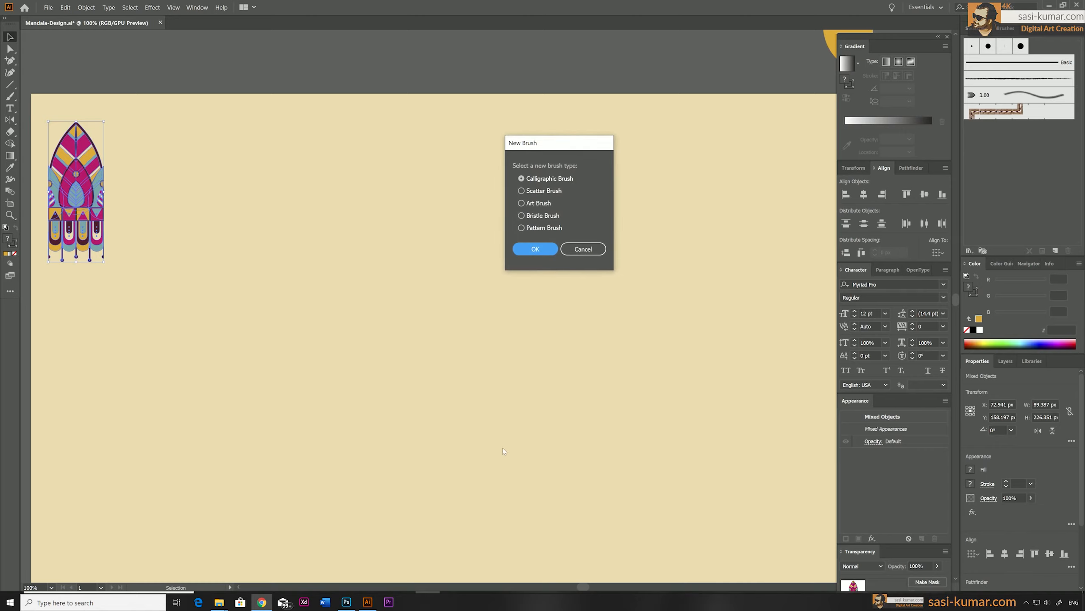
{"action": "left_click", "coordinate": [521, 227]}
{"action": "left_click", "coordinate": [522, 228]}
{"action": "left_click", "coordinate": [534, 249]}
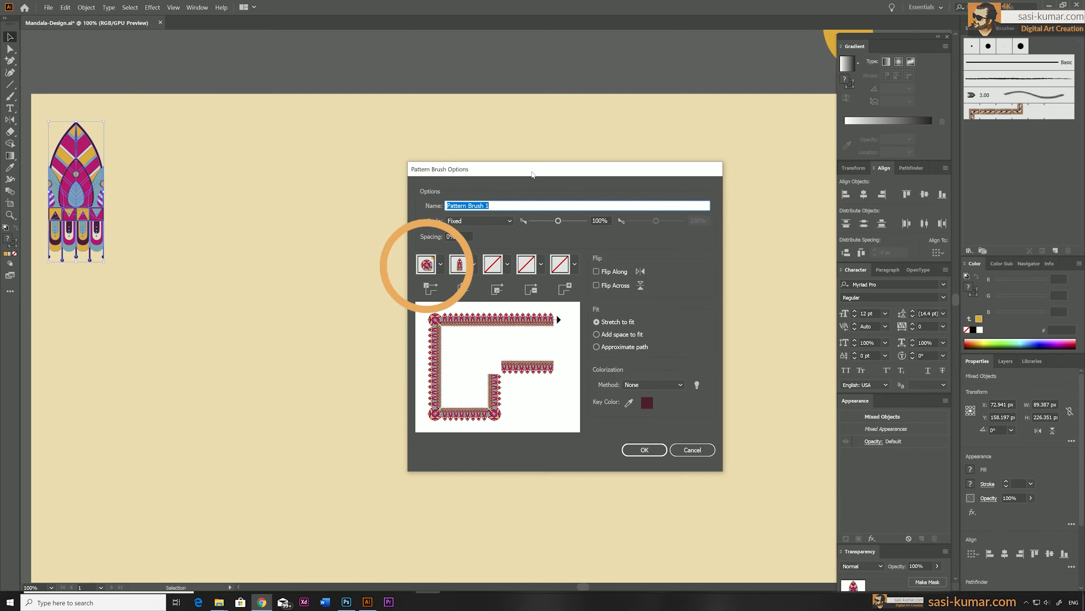
Set the brush's outer corner tile to None and save the pattern brush as Mandala-01.
{"action": "left_click_drag", "start_coordinate": [532, 173], "coordinate": [492, 167]}
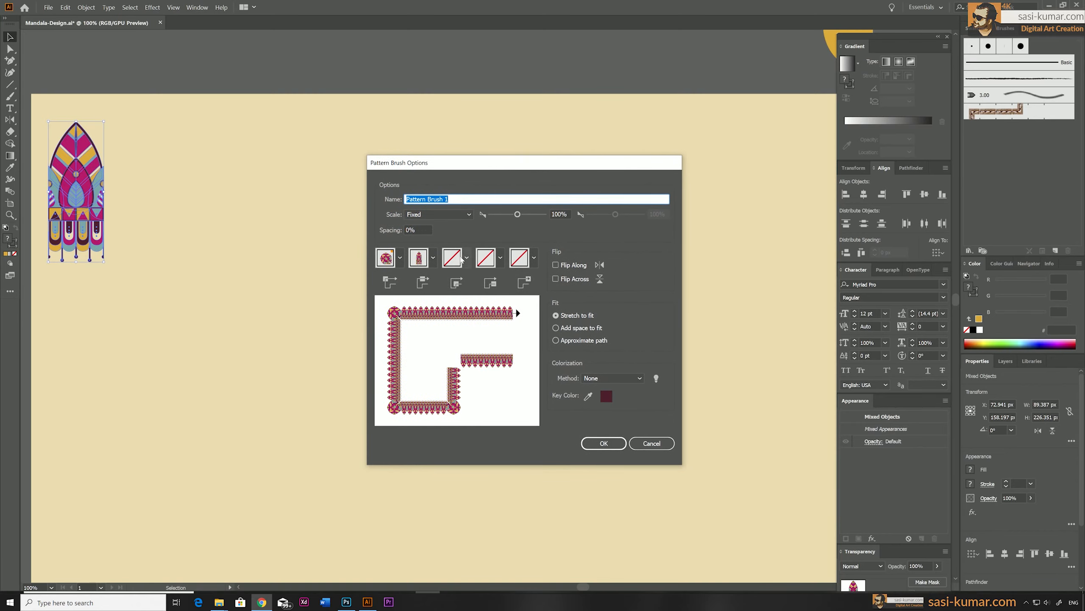
{"action": "left_click", "coordinate": [400, 259]}
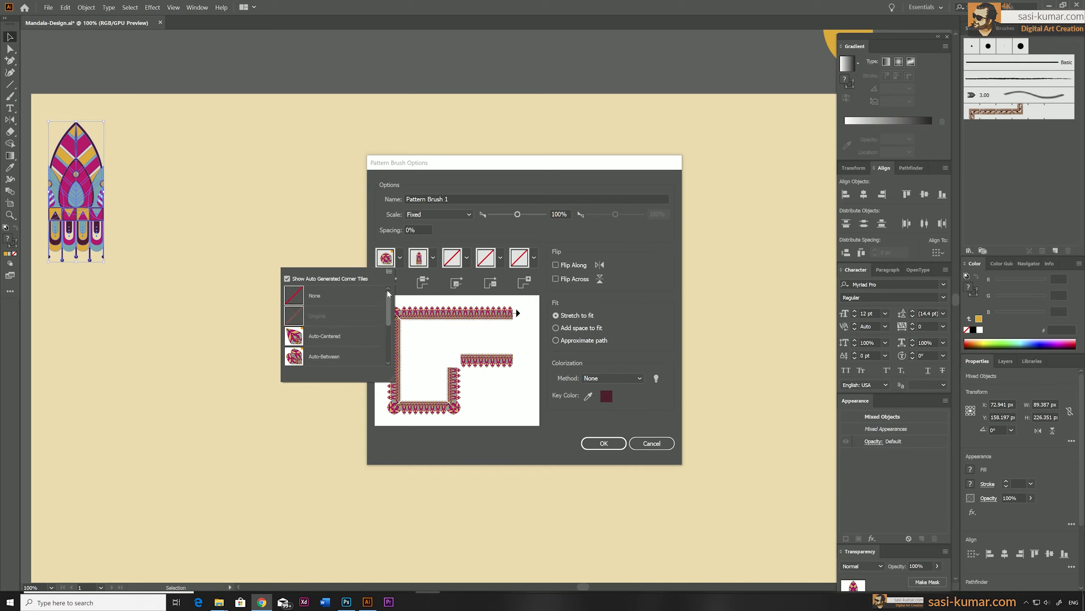
{"action": "left_click", "coordinate": [328, 299]}
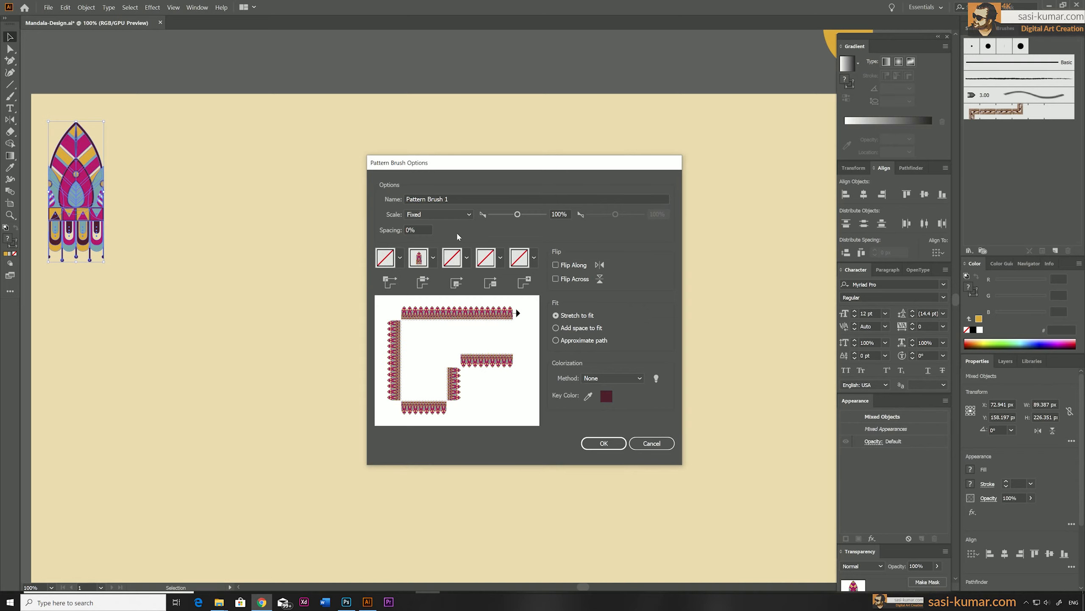
{"action": "triple_click", "coordinate": [456, 199]}
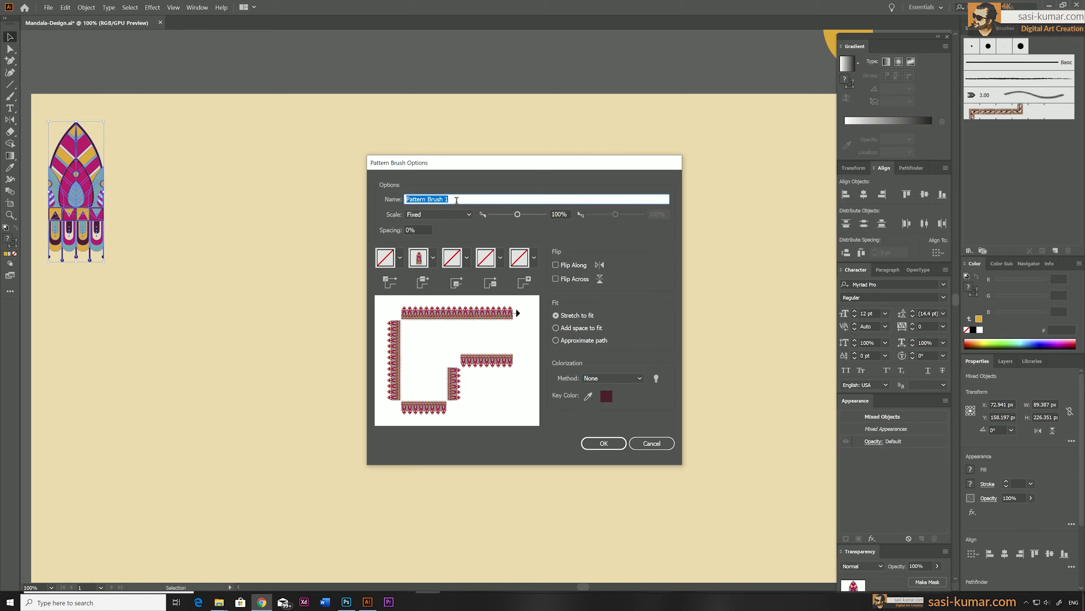
{"action": "type", "text": "Mandala-01"}
{"action": "left_click", "coordinate": [615, 443]}
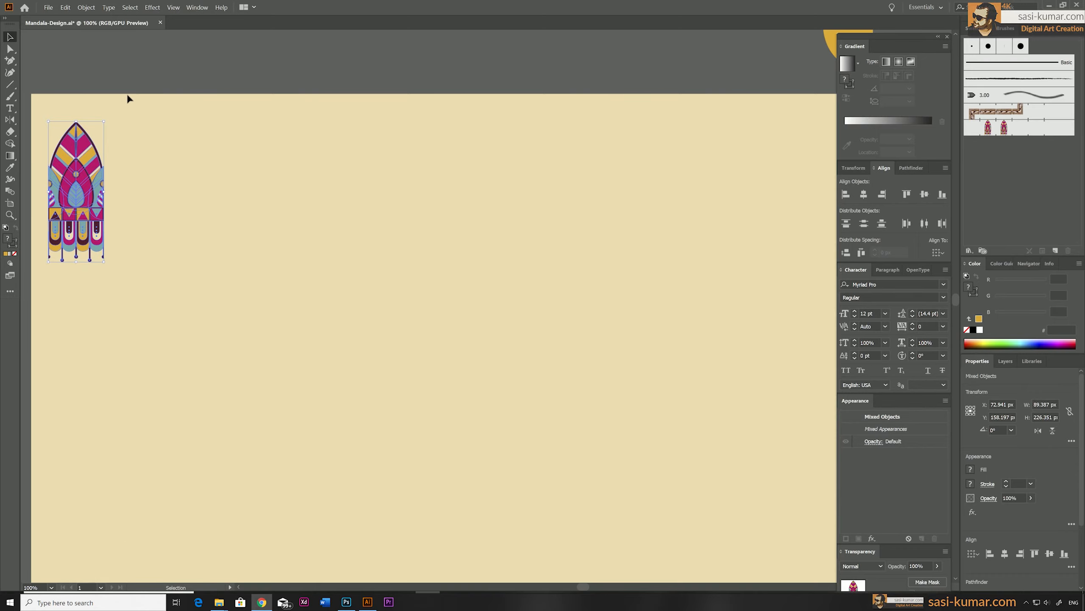
Draw a gold circle about 906 px in diameter over the artboard.
{"action": "left_click", "coordinate": [310, 81]}
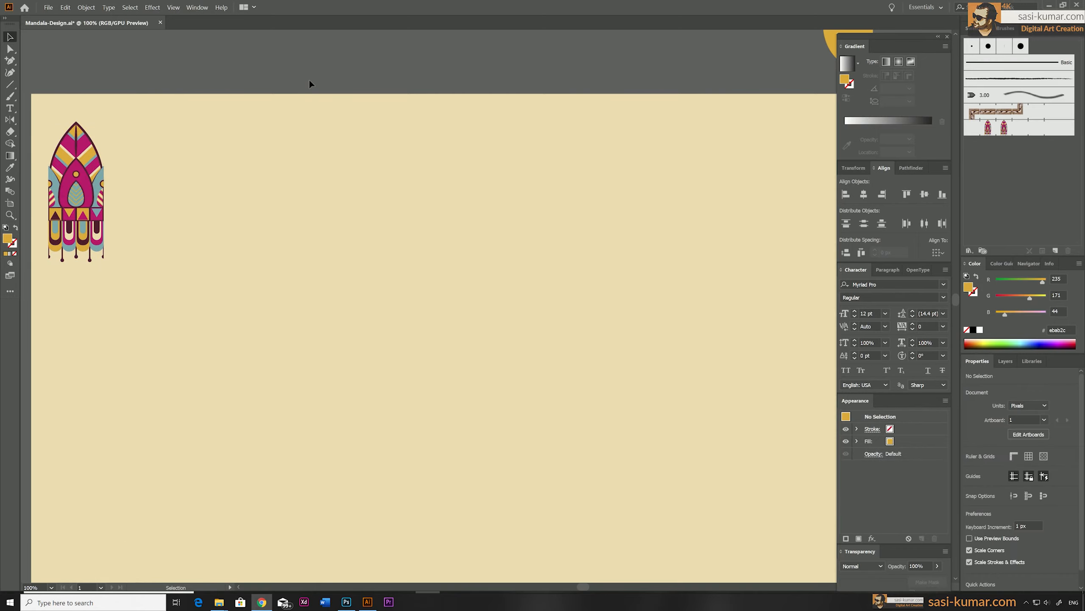
{"action": "key", "text": "ctrl+minus"}
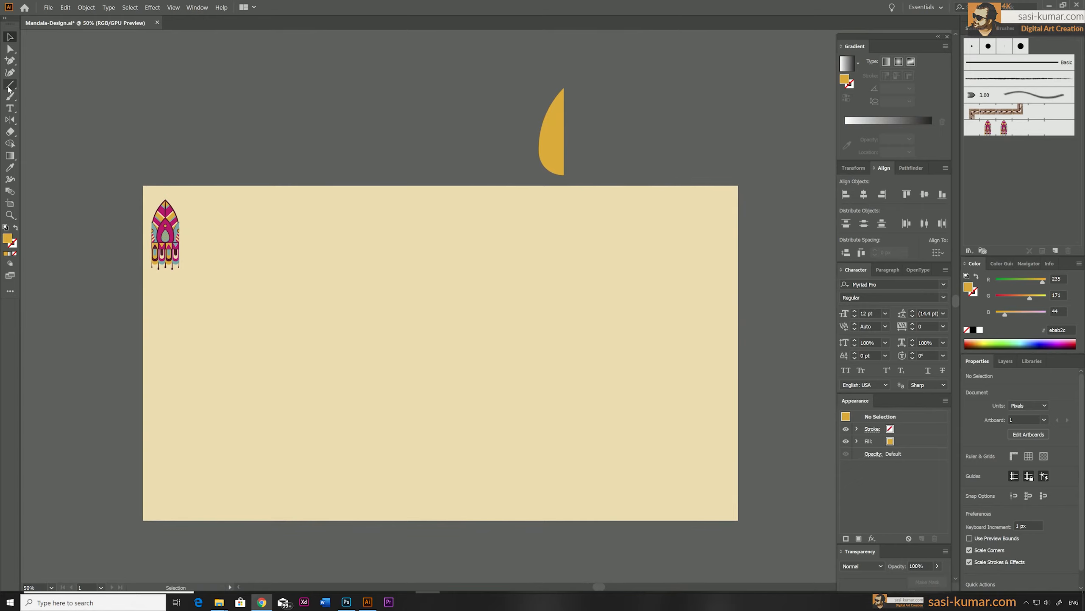
{"action": "left_click", "coordinate": [9, 84]}
{"action": "left_click", "coordinate": [54, 96]}
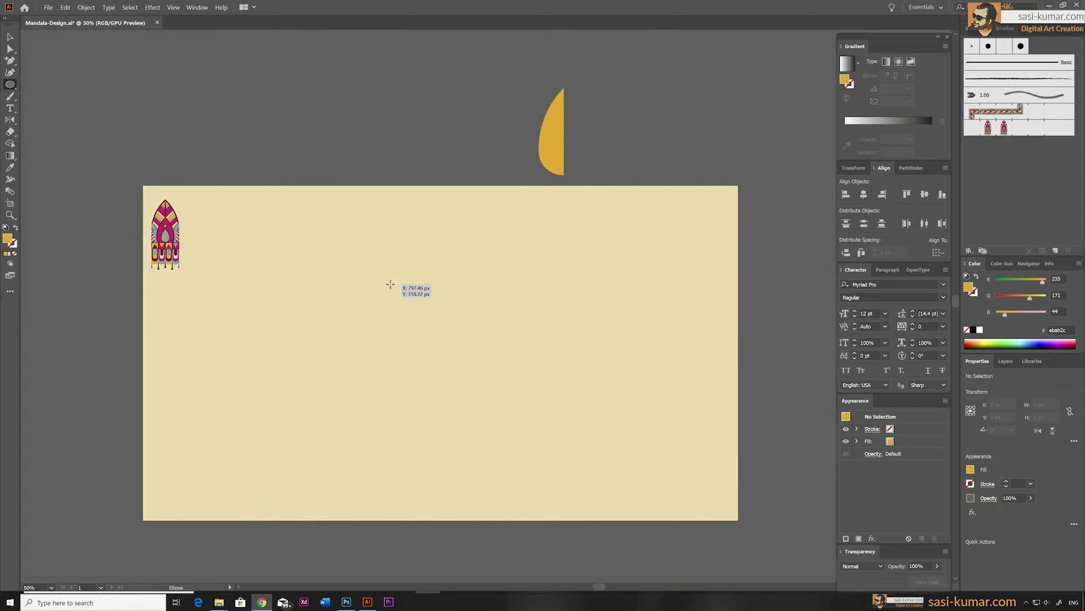
{"action": "mouse_move", "coordinate": [391, 284]}
{"action": "left_mouse_down"}
{"action": "mouse_move", "coordinate": [519, 429]}
{"action": "mouse_move", "coordinate": [531, 424]}
{"action": "left_mouse_up"}
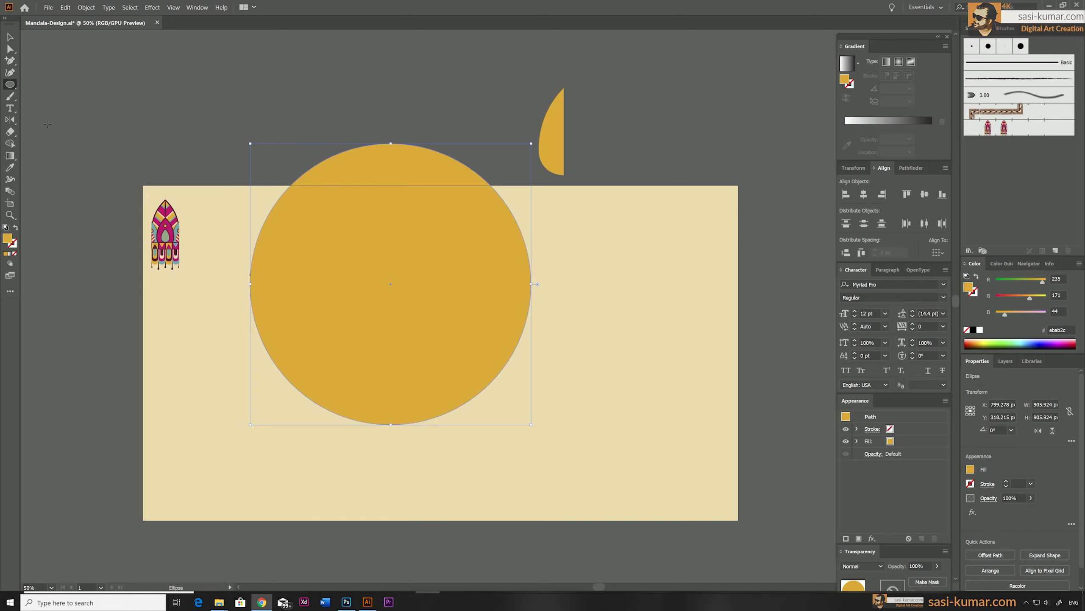
Center the circle horizontally and vertically on the artboard.
{"action": "left_click", "coordinate": [9, 38]}
{"action": "left_click_drag", "start_coordinate": [388, 261], "coordinate": [440, 321]}
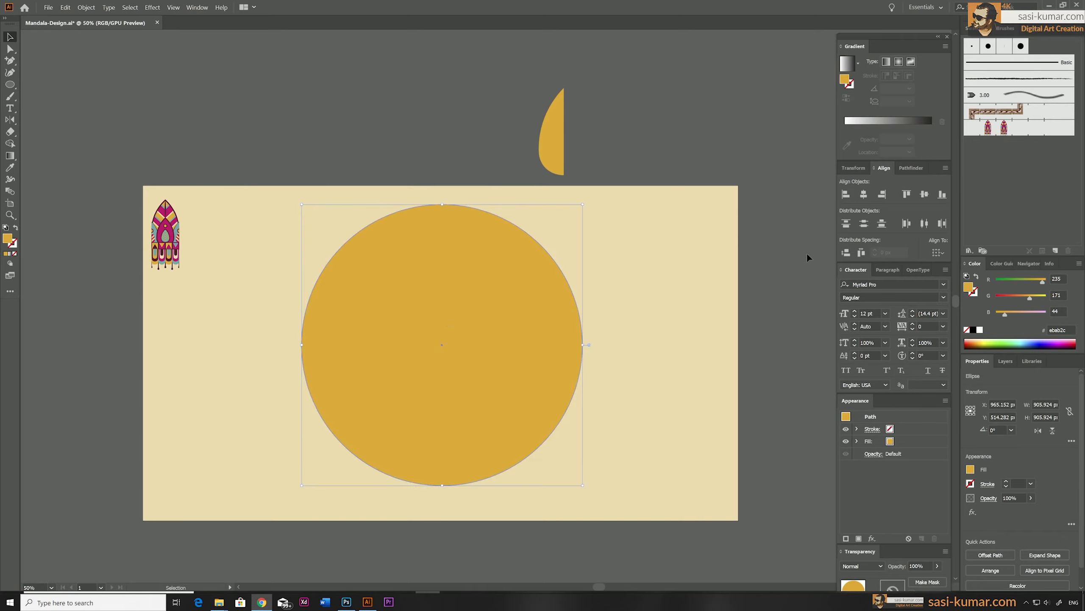
{"action": "left_click", "coordinate": [938, 252]}
{"action": "left_click", "coordinate": [953, 286]}
{"action": "left_click", "coordinate": [864, 194]}
{"action": "left_click", "coordinate": [924, 194]}
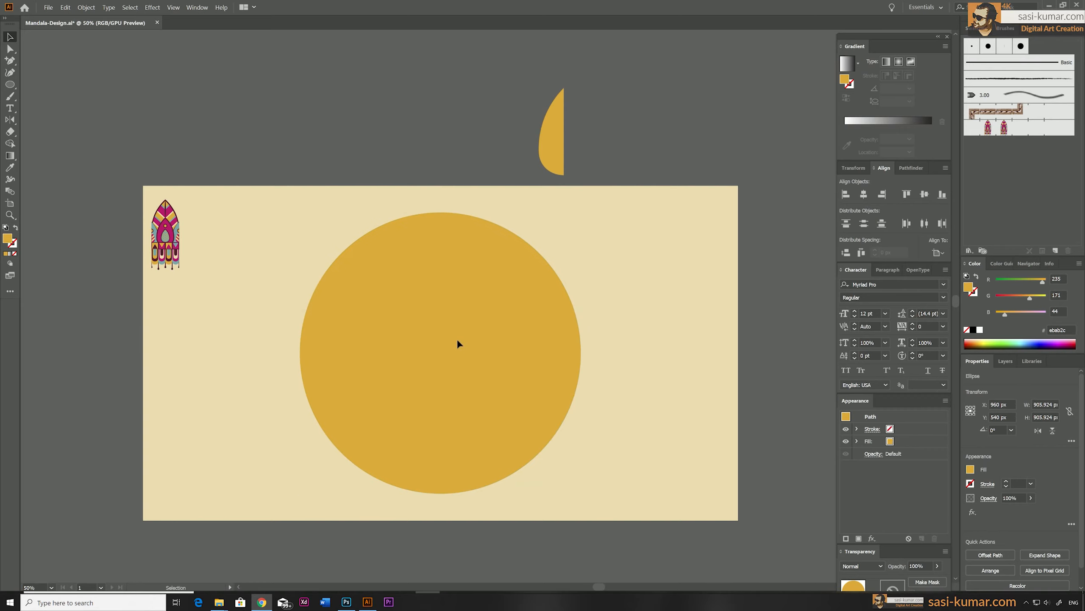
Remove the circle's fill and stroke its path with the Mandala-01 pattern brush at 2 pt.
{"action": "left_click", "coordinate": [14, 254]}
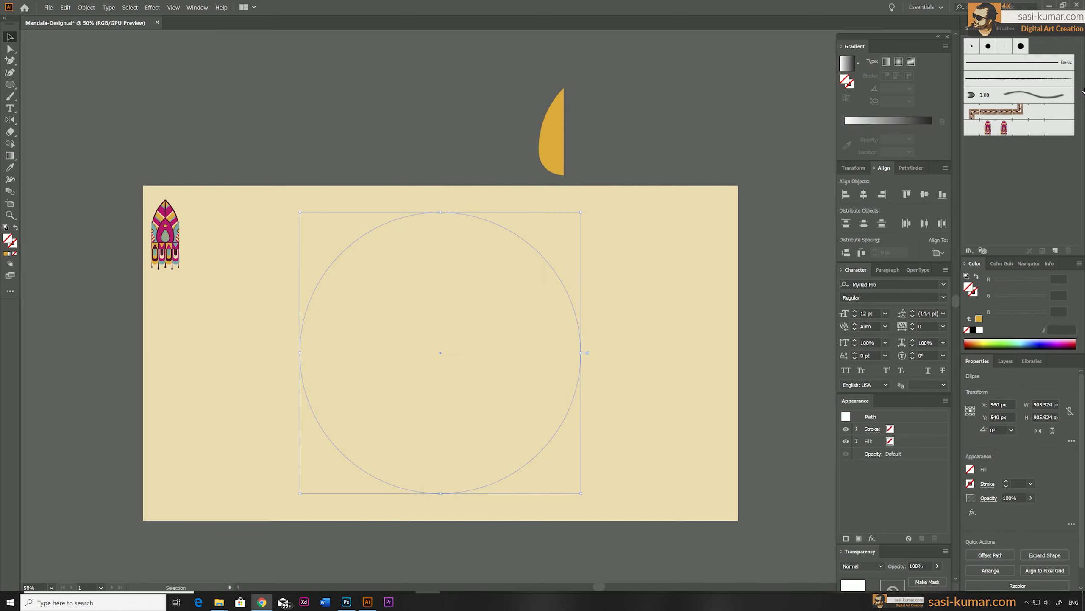
{"action": "left_click", "coordinate": [1014, 129]}
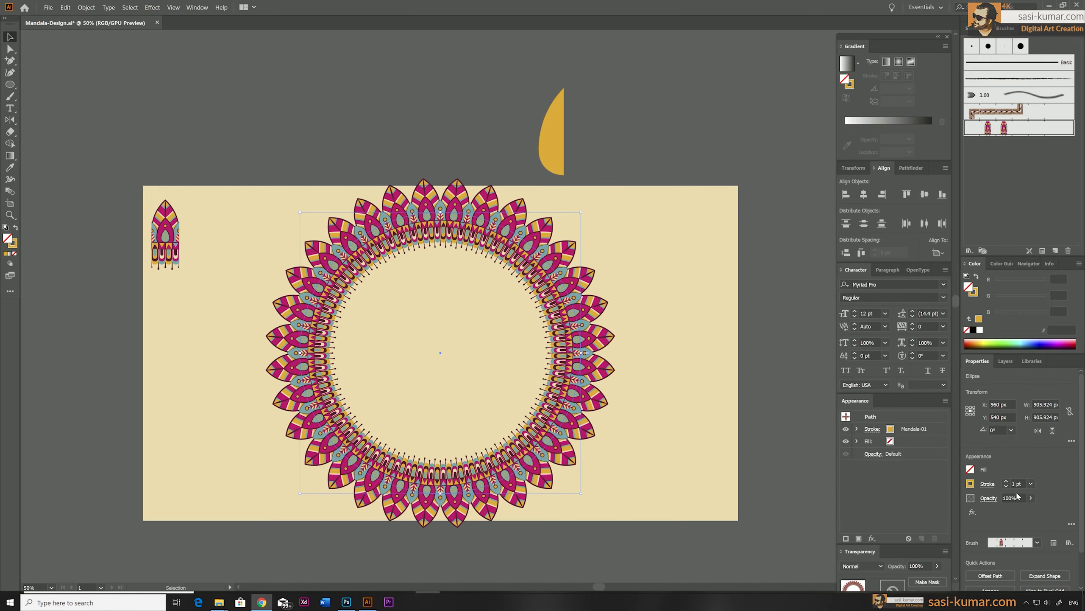
{"action": "left_click", "coordinate": [1006, 481]}
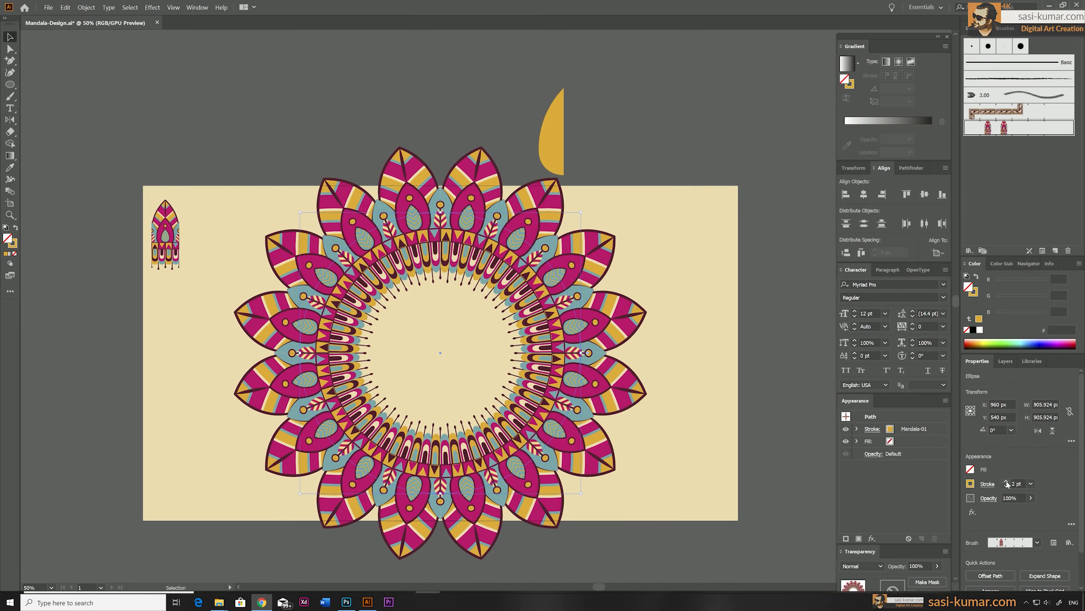
Set the mandala circle's brush stroke weight to 3 pt.
{"action": "left_click", "coordinate": [1007, 481]}
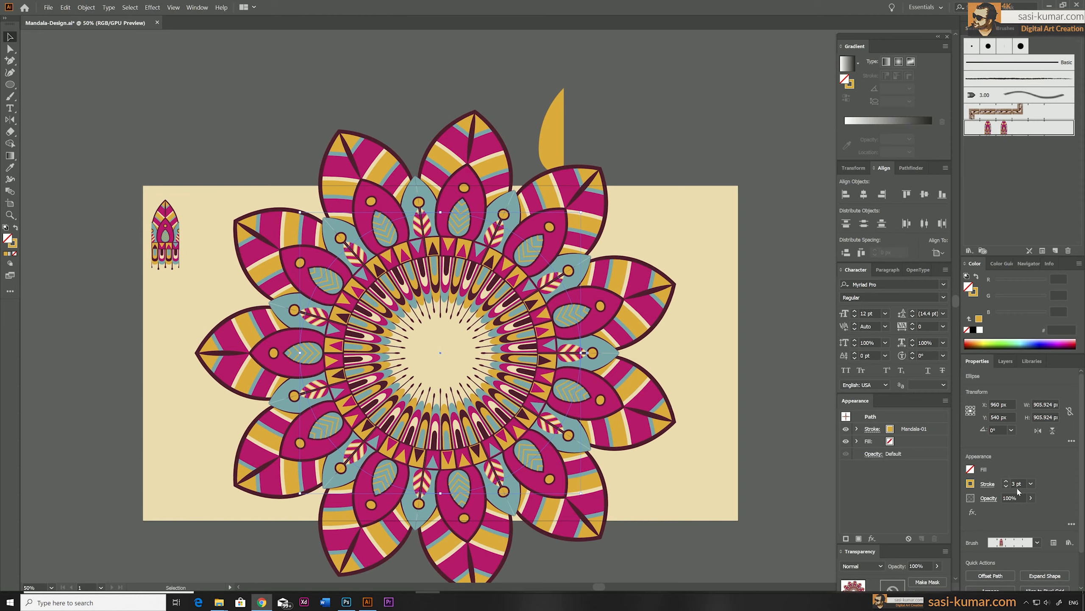
{"action": "left_click", "coordinate": [1013, 483]}
Move the gold half-petal and the petal motif clear of the mandala, off the artboard's right side.
{"action": "left_click", "coordinate": [12, 38]}
{"action": "left_click_drag", "start_coordinate": [559, 112], "coordinate": [790, 74]}
{"action": "left_click", "coordinate": [165, 233]}
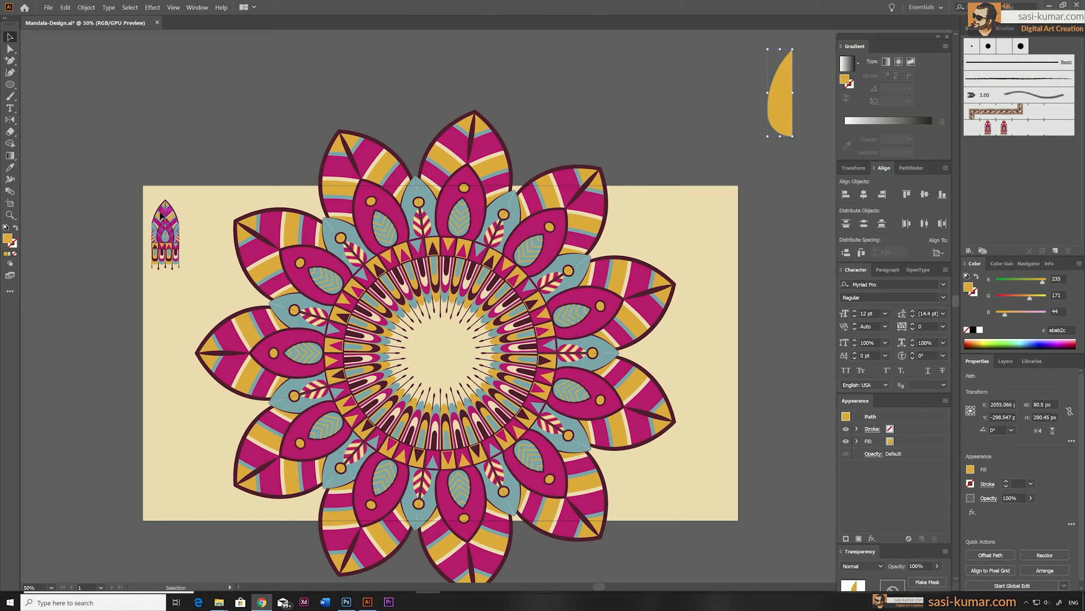
{"action": "left_click_drag", "start_coordinate": [166, 233], "coordinate": [812, 194]}
{"action": "left_click", "coordinate": [606, 135]}
Enlarge the mandala circle to about 1561 px and add a concentric smaller copy about 934 px in diameter.
{"action": "left_click", "coordinate": [571, 187]}
{"action": "key", "text": "ctrl+minus"}
{"action": "key", "text": "ctrl+minus"}
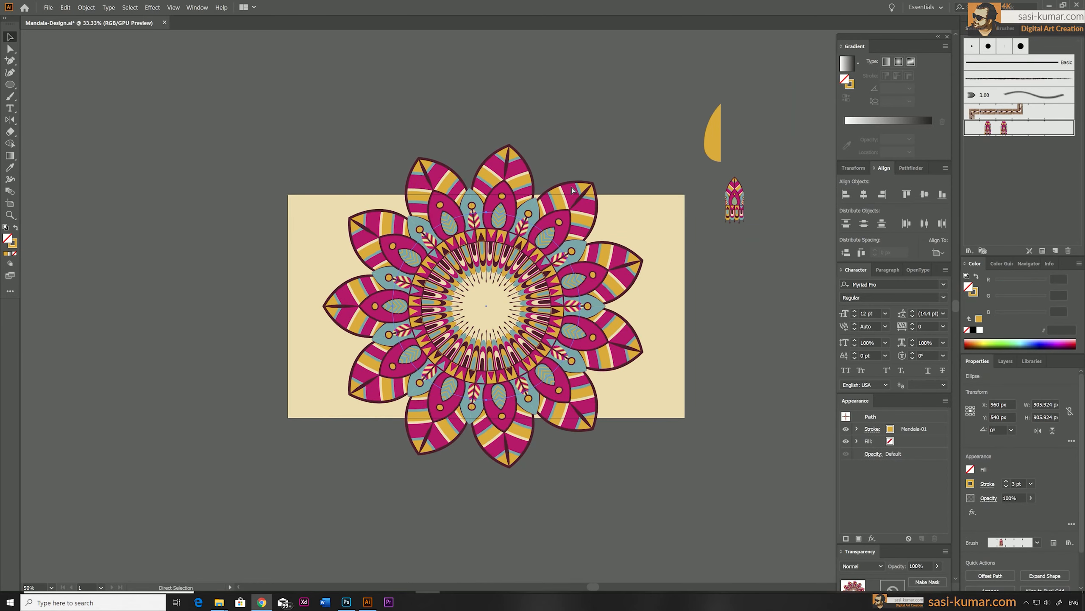
{"action": "mouse_move", "coordinate": [489, 384]}
{"action": "left_mouse_down"}
{"action": "mouse_move", "coordinate": [551, 425]}
{"action": "mouse_move", "coordinate": [486, 427]}
{"action": "mouse_move", "coordinate": [499, 391]}
{"action": "mouse_move", "coordinate": [480, 365]}
{"action": "mouse_move", "coordinate": [500, 385]}
{"action": "mouse_move", "coordinate": [493, 379]}
{"action": "left_mouse_up"}
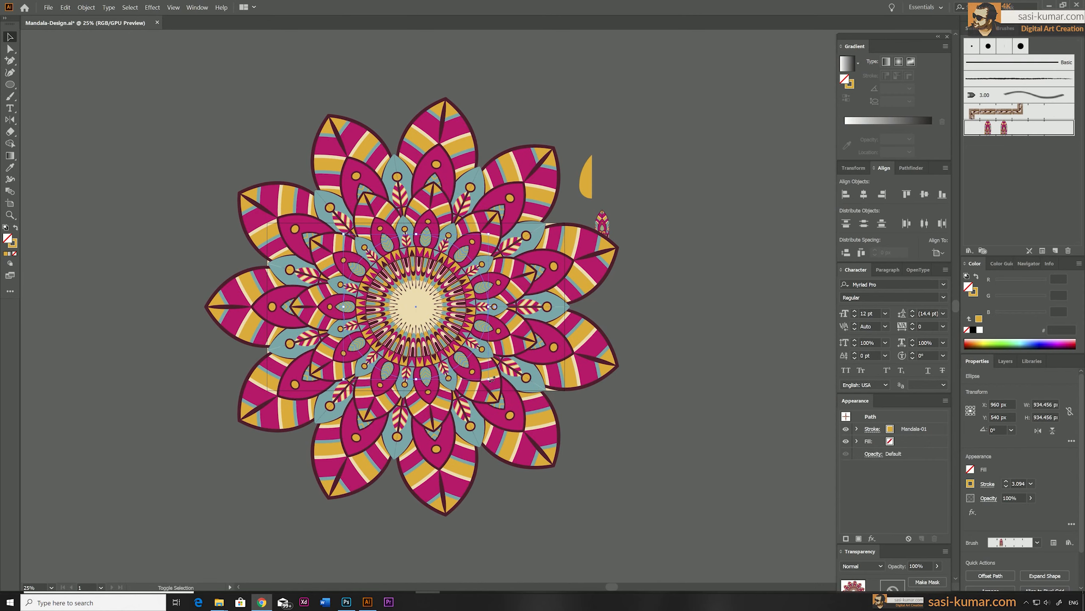
Try the inner circle's brush stroke at 1 pt and settle on a 3 pt stroke weight.
{"action": "left_click", "coordinate": [1006, 486]}
{"action": "left_click", "coordinate": [1007, 487]}
{"action": "left_click", "coordinate": [1006, 487]}
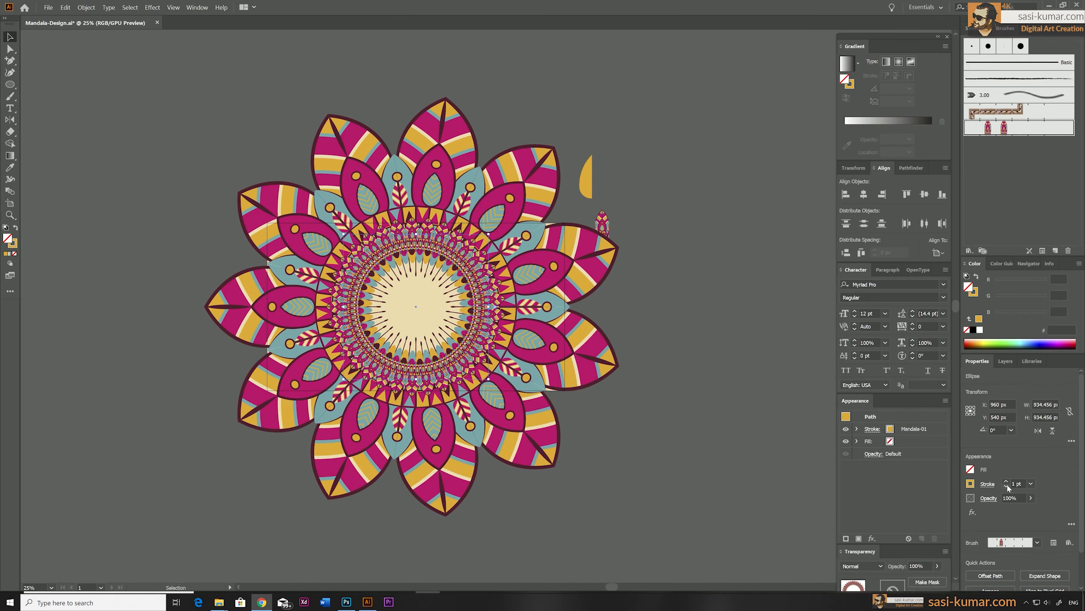
{"action": "left_click", "coordinate": [1006, 482]}
{"action": "left_click", "coordinate": [1007, 481]}
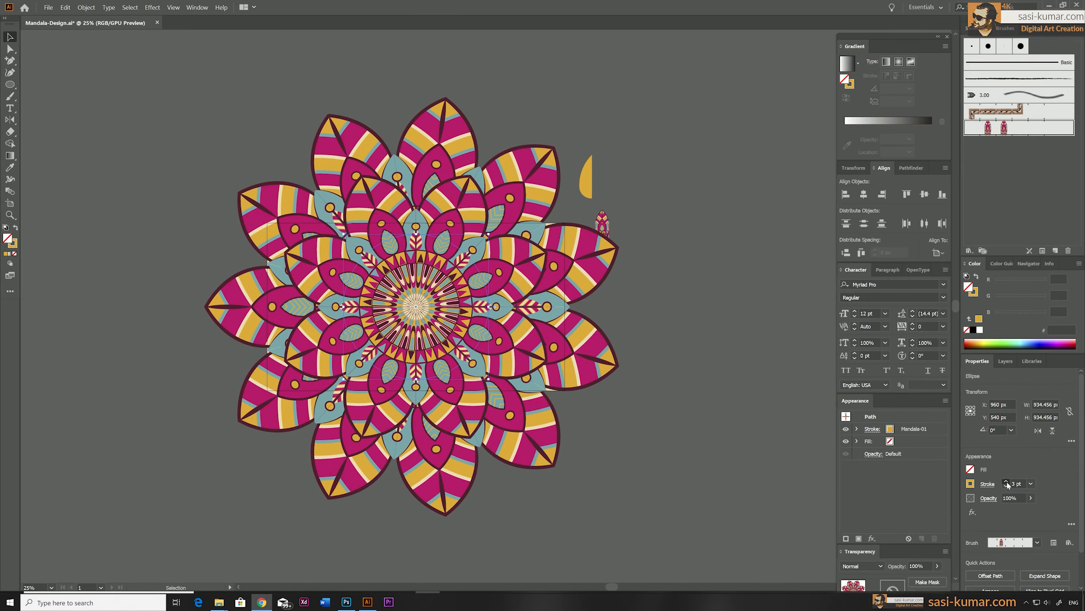
Add a third concentric mandala circle about 626 px in diameter and lower its stroke weight one step.
{"action": "left_click_drag", "start_coordinate": [489, 378], "coordinate": [467, 357]}
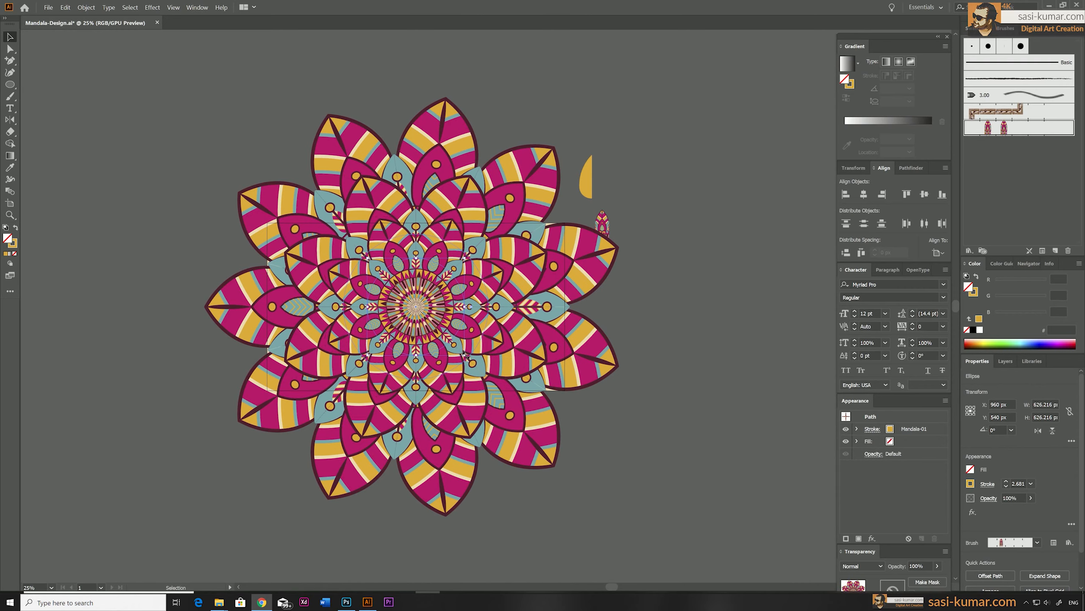
{"action": "left_click", "coordinate": [1007, 486]}
{"action": "left_click", "coordinate": [709, 398]}
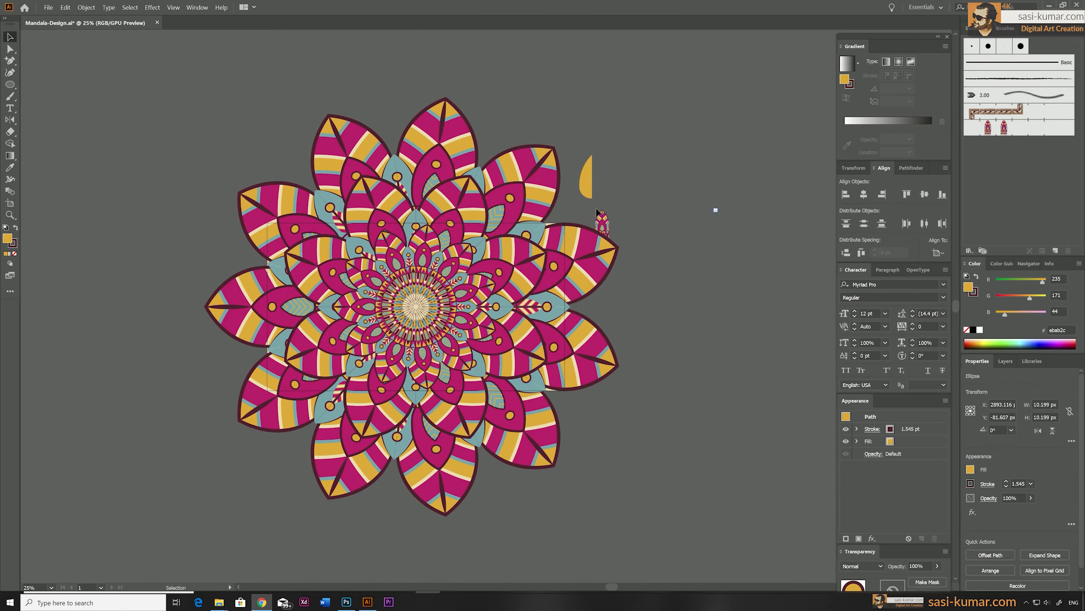
Move the gold half-petal further away from the mandala.
{"action": "left_click_drag", "start_coordinate": [583, 184], "coordinate": [671, 183]}
{"action": "left_click", "coordinate": [601, 220]}
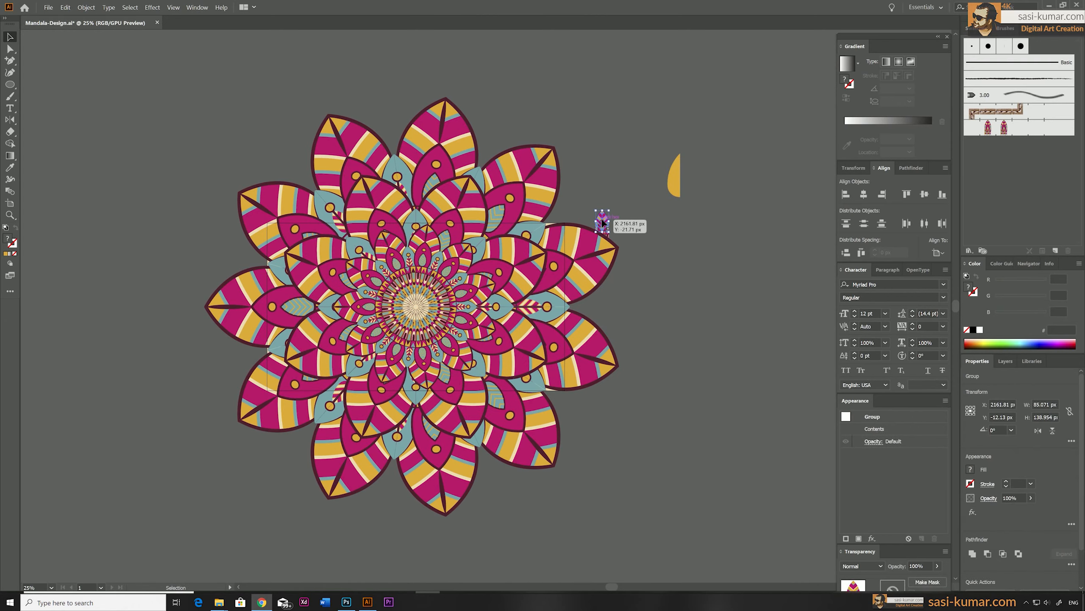
{"action": "left_click", "coordinate": [657, 254]}
Draw a gold rectangle of about 1920 x 1080 px covering the artboard on top of the mandala.
{"action": "key", "text": "ctrl+equal"}
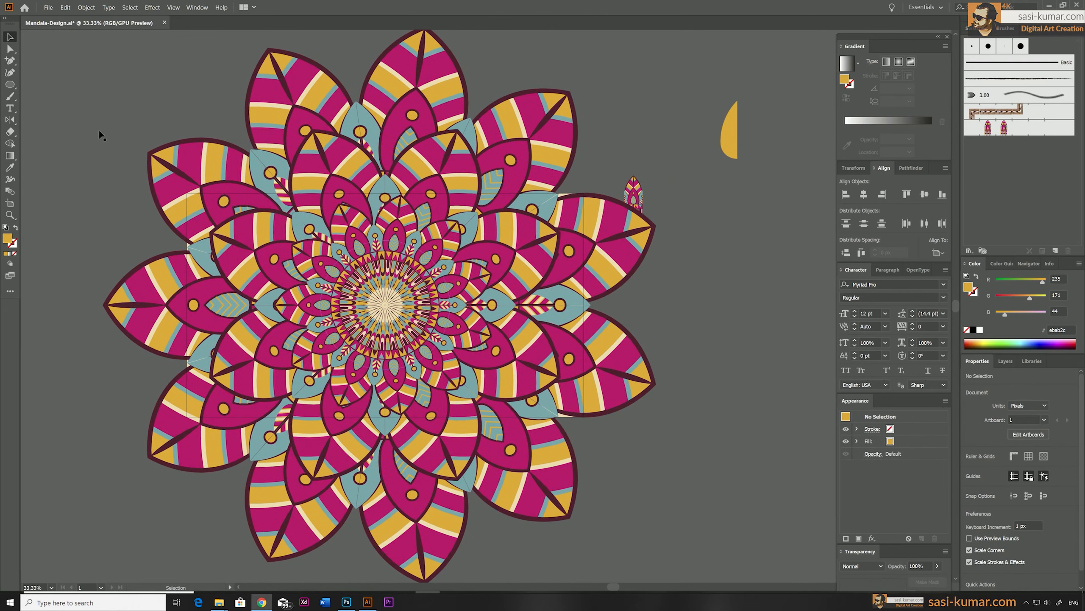
{"action": "left_click_drag", "start_coordinate": [10, 84], "coordinate": [47, 85]}
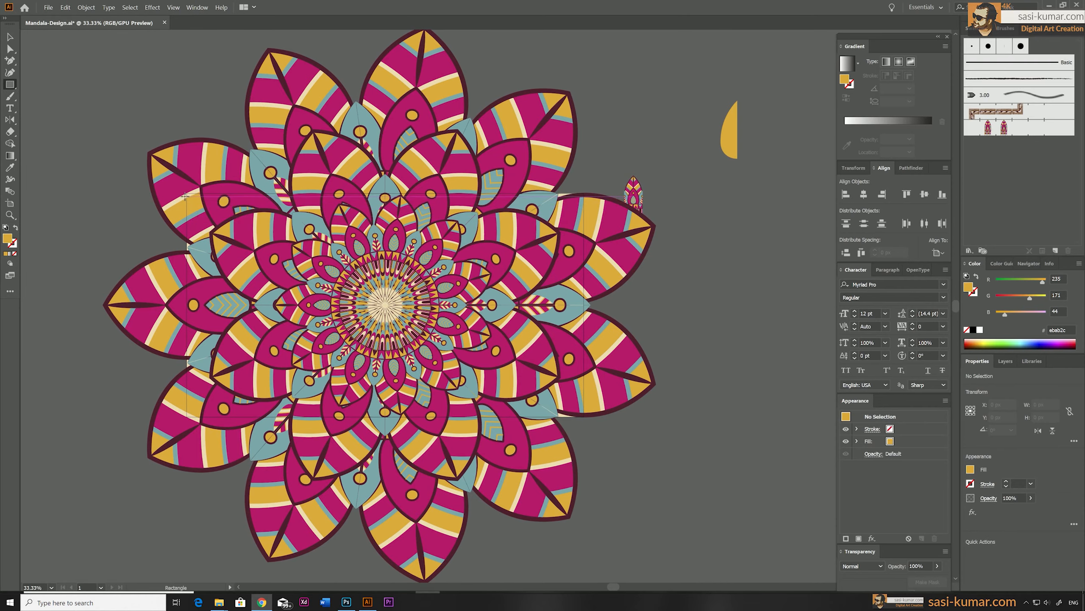
{"action": "left_click_drag", "start_coordinate": [187, 195], "coordinate": [584, 416]}
{"action": "key", "text": "v"}
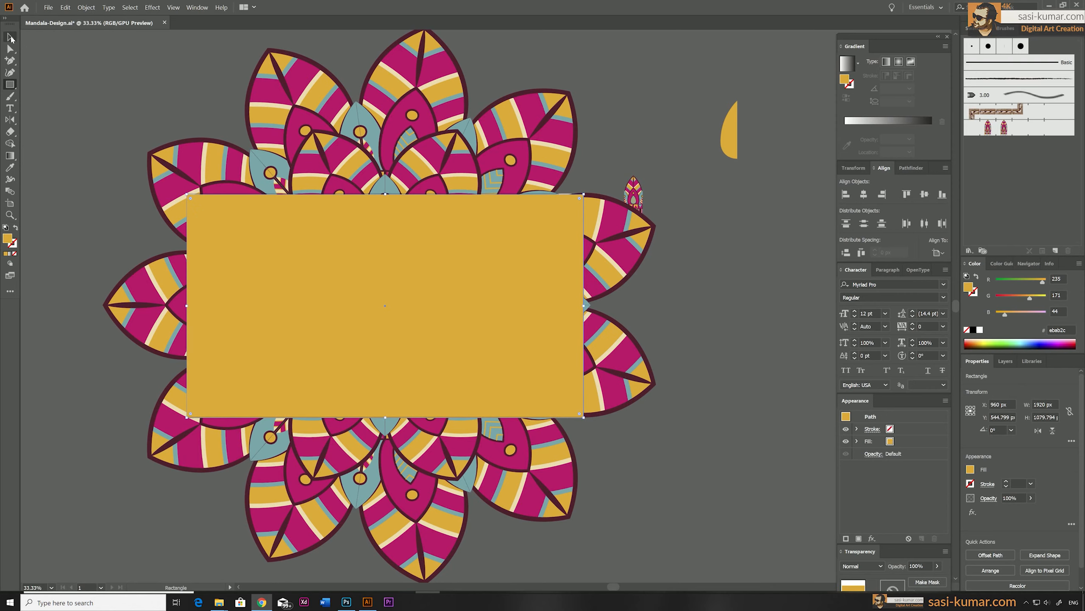
Clip the three mandala circles to the rectangle with a clipping mask.
{"action": "left_click", "coordinate": [557, 557]}
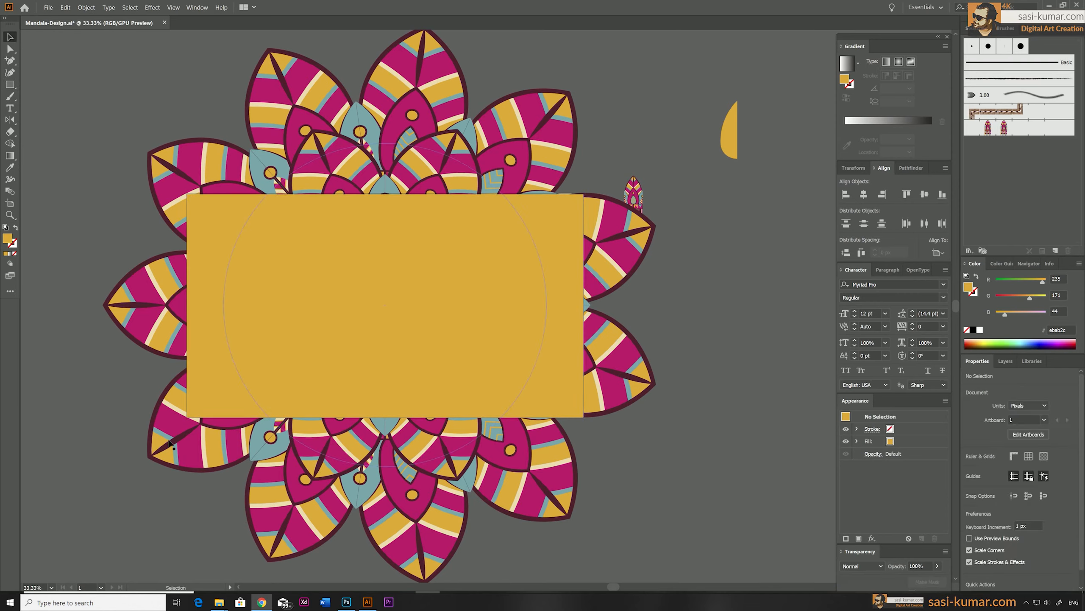
{"action": "key", "text": "ctrl+a"}
{"action": "right_click", "coordinate": [412, 322]}
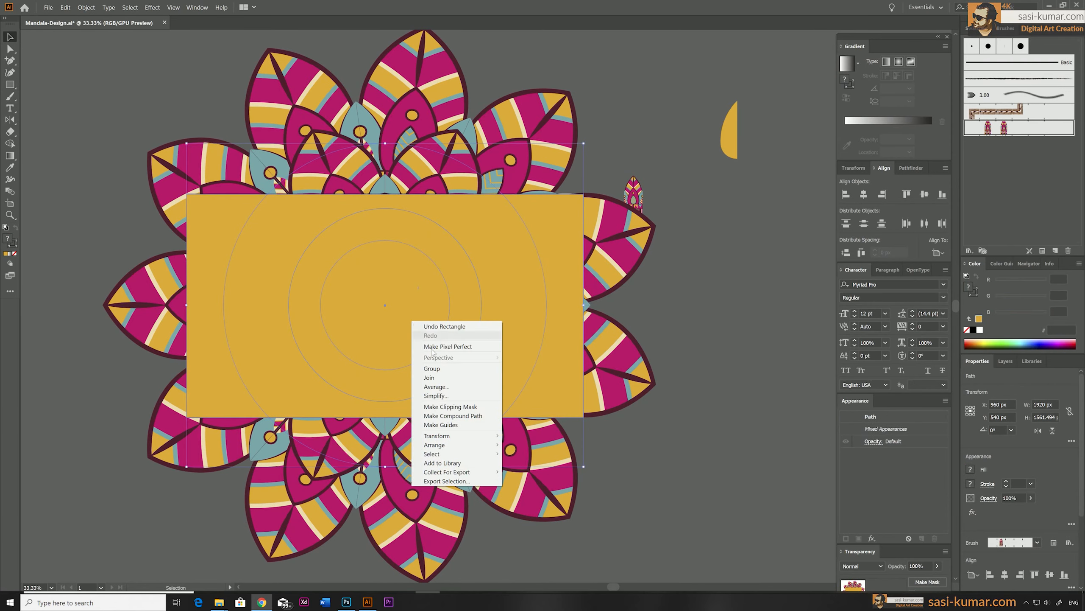
{"action": "left_click", "coordinate": [448, 406]}
{"action": "left_click", "coordinate": [530, 548]}
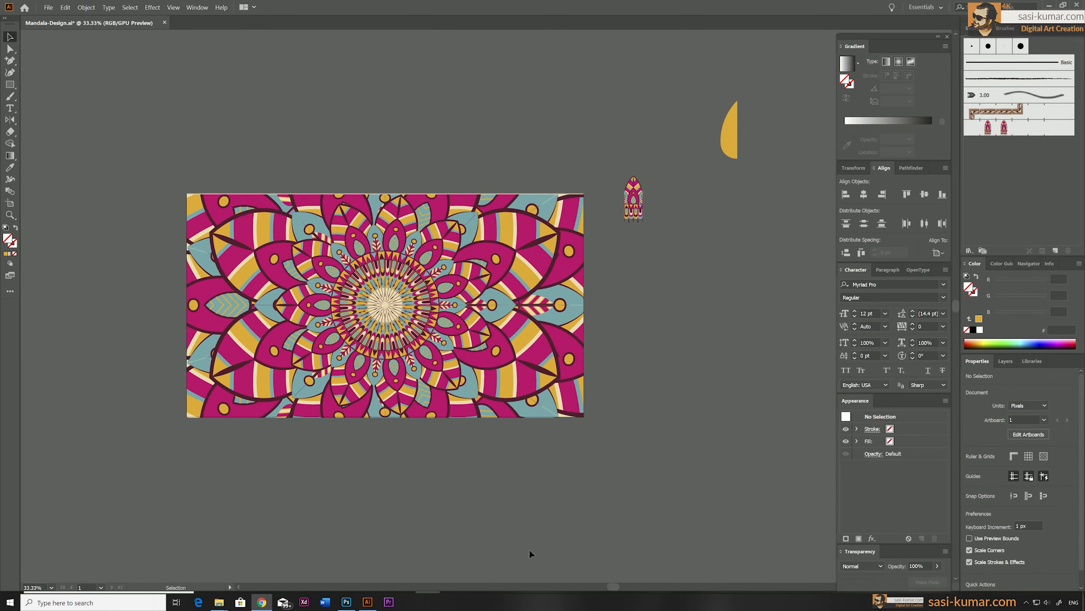
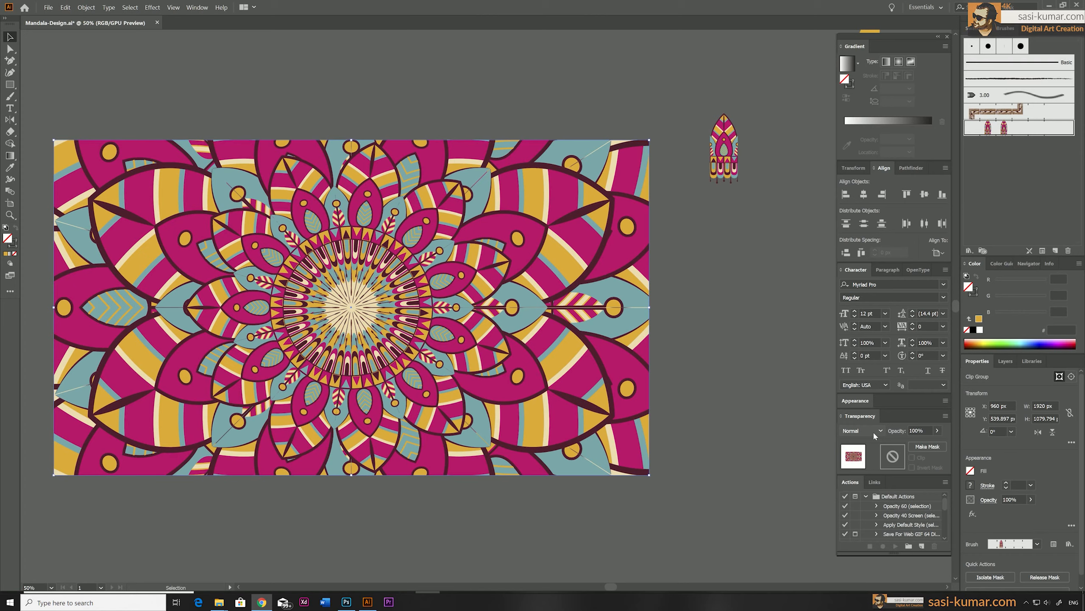
Set the clipped mandala group's blend mode to Multiply.
{"action": "left_click", "coordinate": [874, 431]}
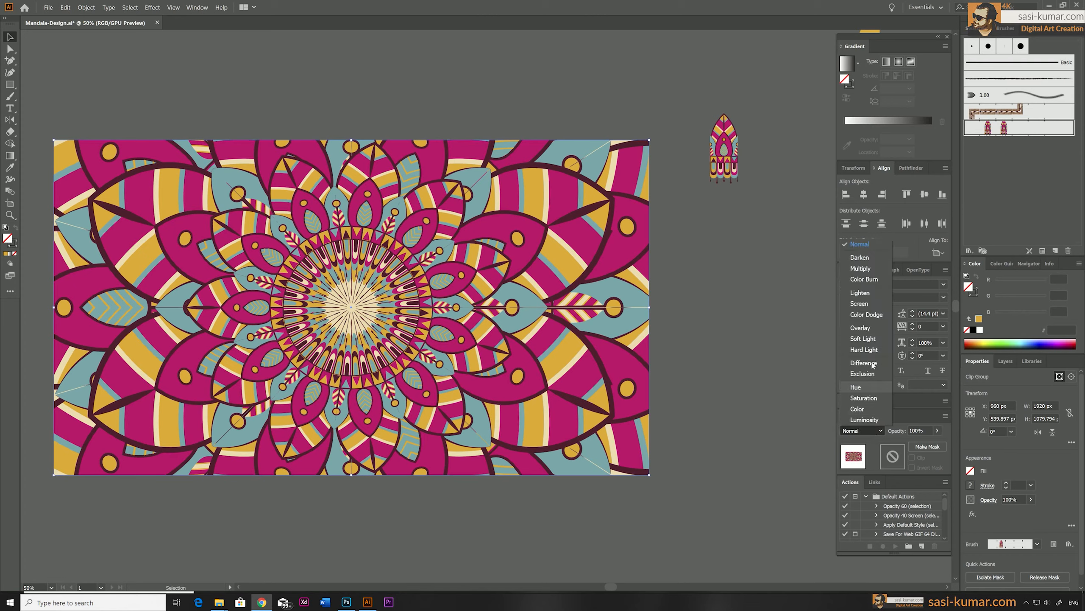
{"action": "left_click", "coordinate": [875, 264]}
{"action": "left_click", "coordinate": [399, 68]}
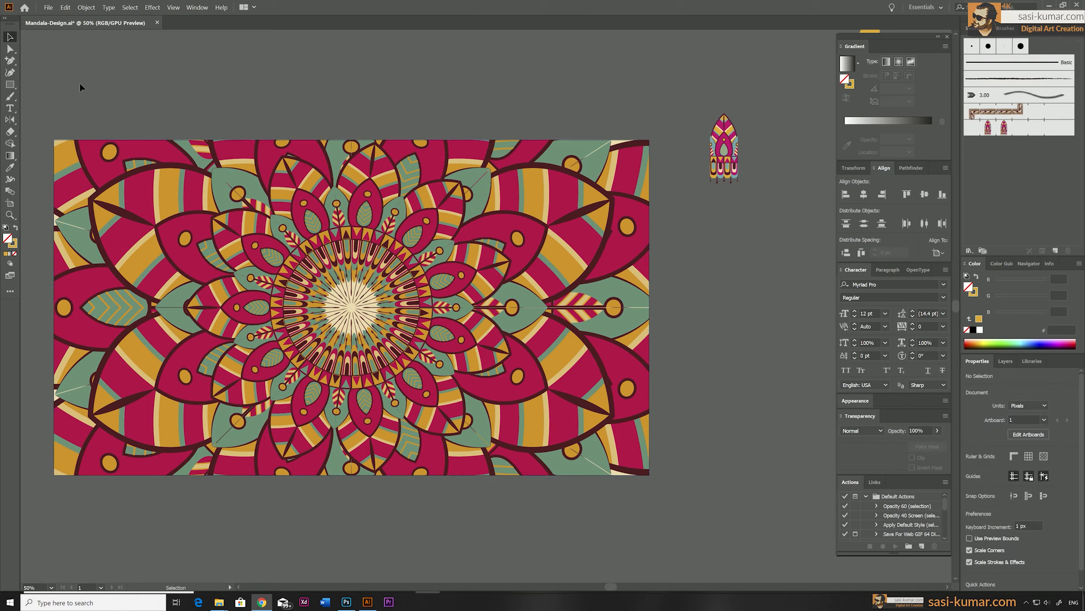
Draw a circle about 414 px in diameter at the mandala's center and apply the Mandala-01 pattern brush.
{"action": "left_click", "coordinate": [9, 84]}
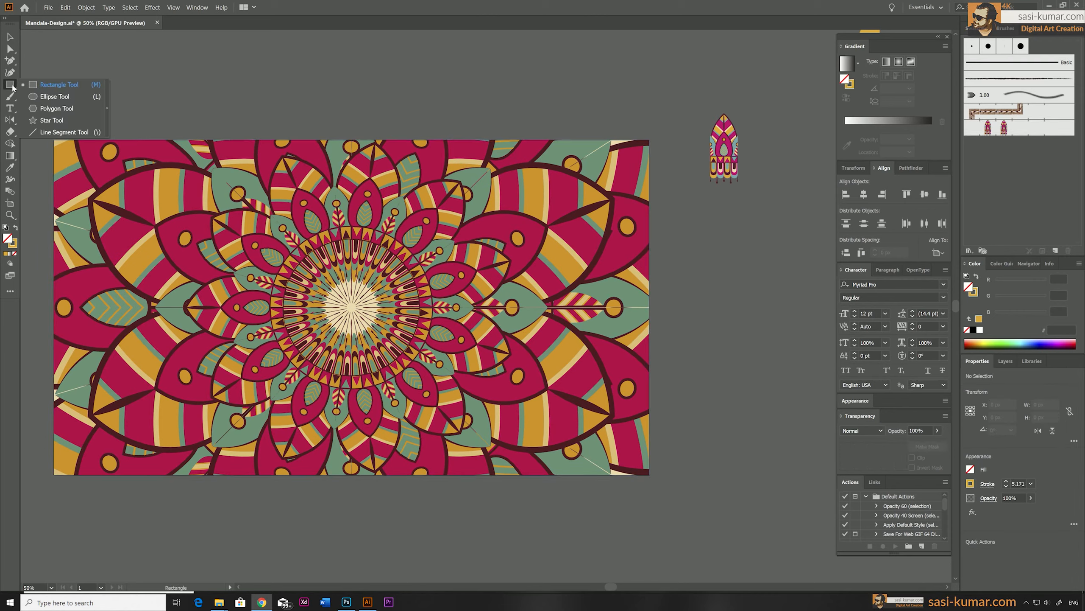
{"action": "left_click", "coordinate": [44, 99]}
{"action": "left_click_drag", "start_coordinate": [349, 307], "coordinate": [413, 364]}
{"action": "left_click", "coordinate": [1021, 130]}
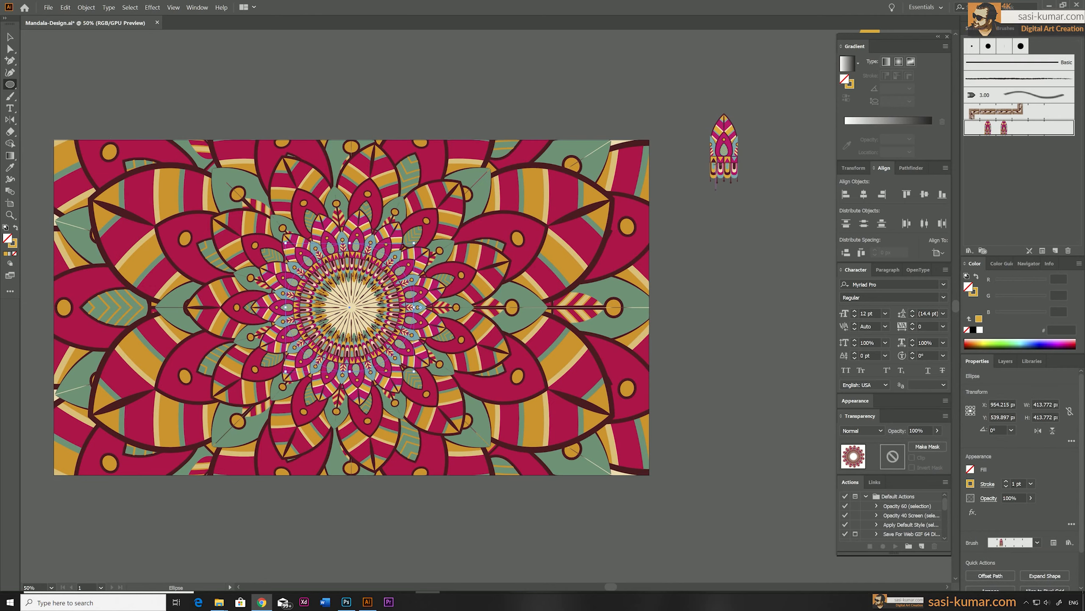
Center the new brushed circle horizontally and vertically on the artboard.
{"action": "key", "text": "v"}
{"action": "left_click_drag", "start_coordinate": [350, 307], "coordinate": [354, 307]}
{"action": "key", "text": "ctrl+z"}
{"action": "key", "text": "ctrl+plus"}
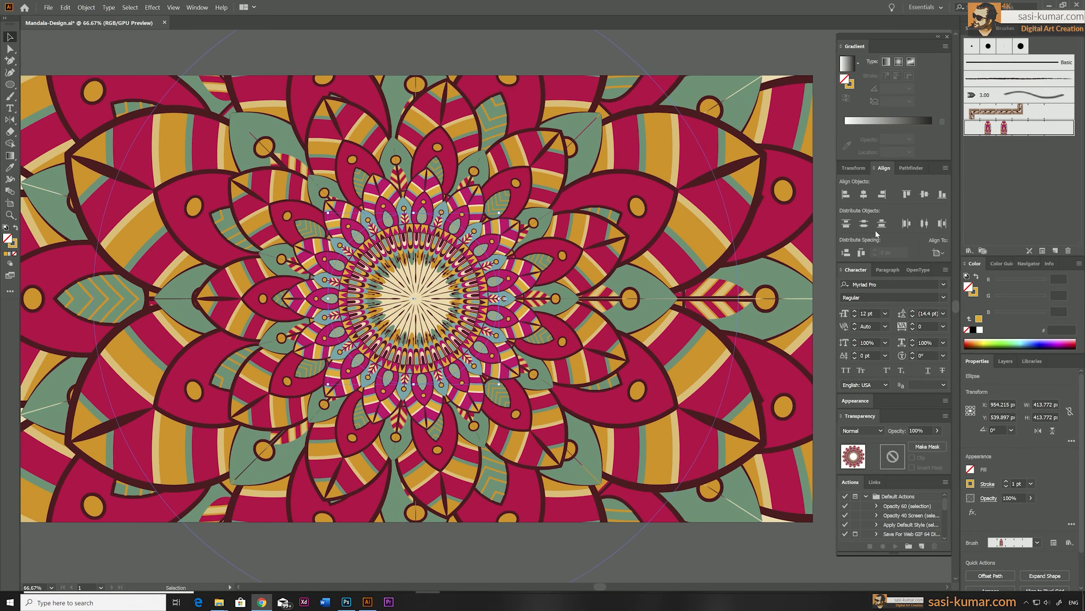
{"action": "left_click", "coordinate": [864, 195]}
Set the new central circle's stroke weight to 3 pt and deselect it.
{"action": "left_click", "coordinate": [1007, 481]}
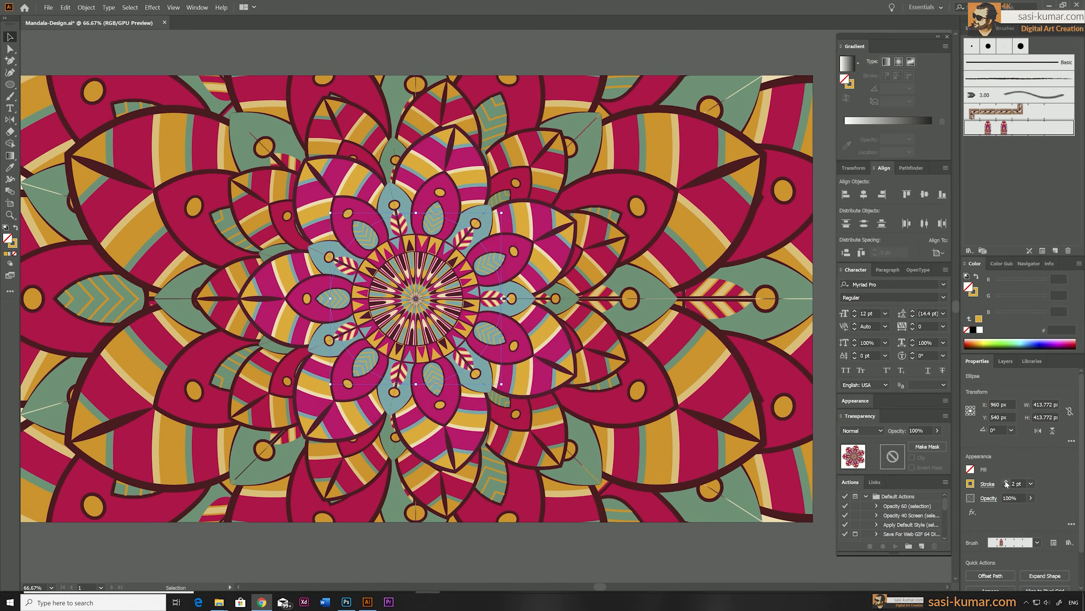
{"action": "left_click", "coordinate": [1007, 481]}
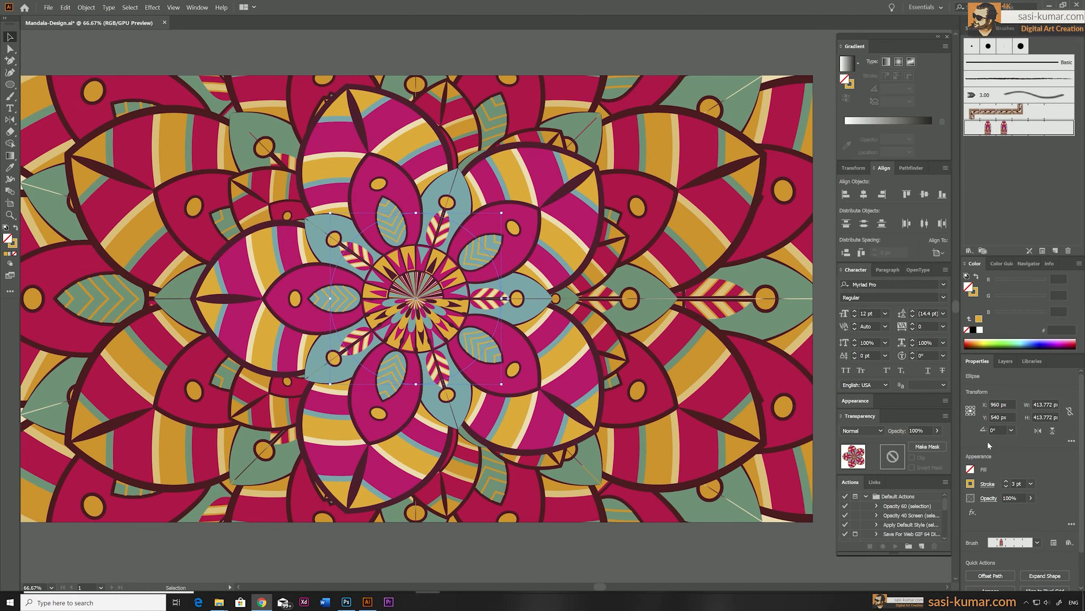
{"action": "left_click", "coordinate": [473, 33]}
Separate the scalloped fringe from the petal motif by moving it down below the triangle band.
{"action": "key", "text": "ctrl+minus"}
{"action": "key", "text": "ctrl+minus"}
{"action": "key", "text": "ctrl+equal"}
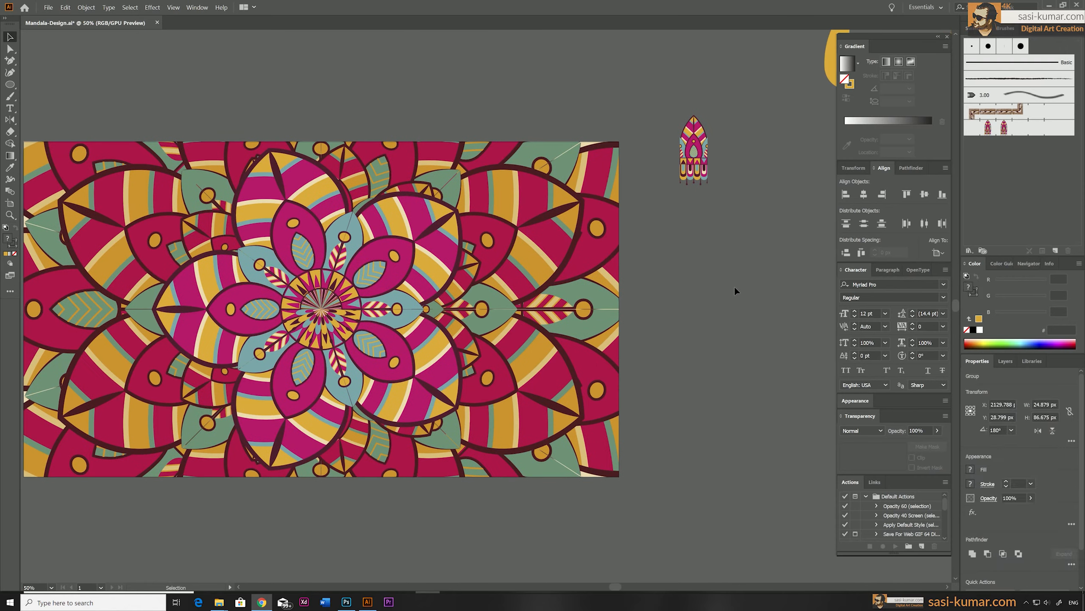
{"action": "left_click", "coordinate": [735, 285]}
{"action": "key", "text": "ctrl+equal"}
{"action": "key", "text": "ctrl+equal"}
{"action": "key", "text": "ctrl+equal"}
{"action": "left_click_drag", "start_coordinate": [736, 263], "coordinate": [370, 434]}
{"action": "left_click_drag", "start_coordinate": [424, 296], "coordinate": [530, 240]}
{"action": "left_click_drag", "start_coordinate": [492, 252], "coordinate": [494, 341]}
{"action": "left_click", "coordinate": [517, 269]}
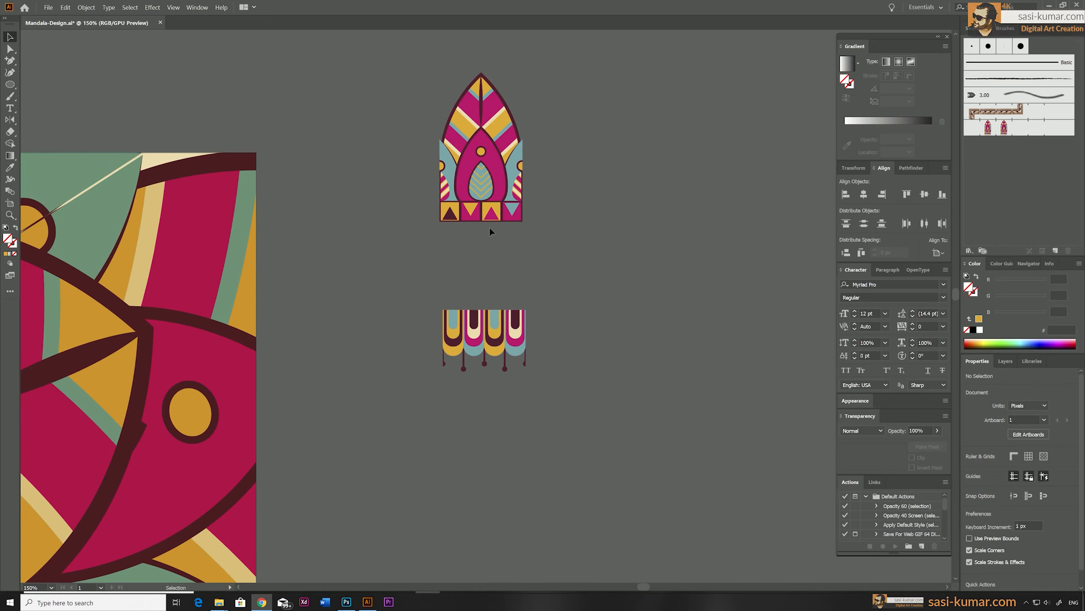
{"action": "left_click", "coordinate": [489, 218]}
Recolor the gold outer bands of the fringe's first and third scallops dark maroon (#58192a).
{"action": "key", "text": "a"}
{"action": "left_click", "coordinate": [453, 350]}
{"action": "left_click", "coordinate": [491, 352], "text": "shift"}
{"action": "left_click", "coordinate": [970, 29]}
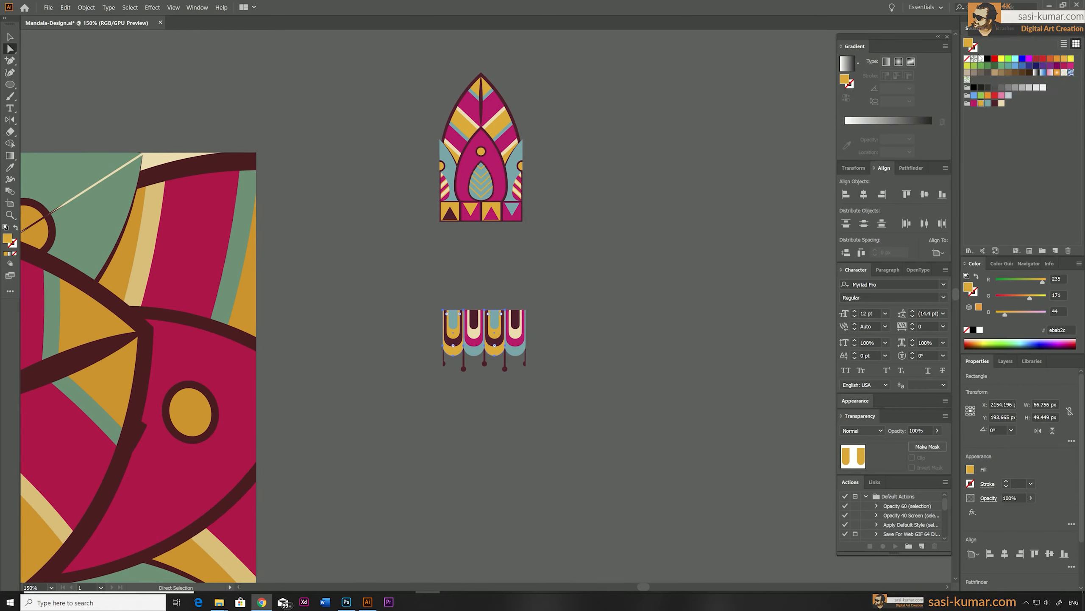
{"action": "left_click", "coordinate": [994, 103]}
{"action": "left_click", "coordinate": [571, 378]}
Recolor the second band of the fringe's first, third and fourth scallops cream (#f0ddaf).
{"action": "left_click", "coordinate": [453, 343]}
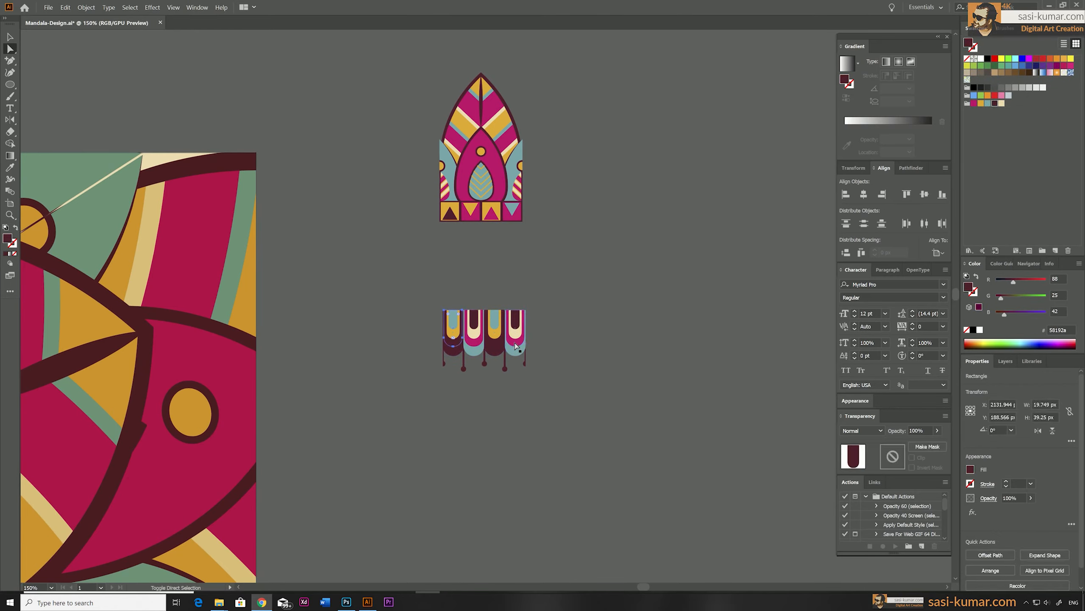
{"action": "left_click", "coordinate": [495, 342], "text": "shift"}
{"action": "left_click", "coordinate": [517, 344], "text": "shift"}
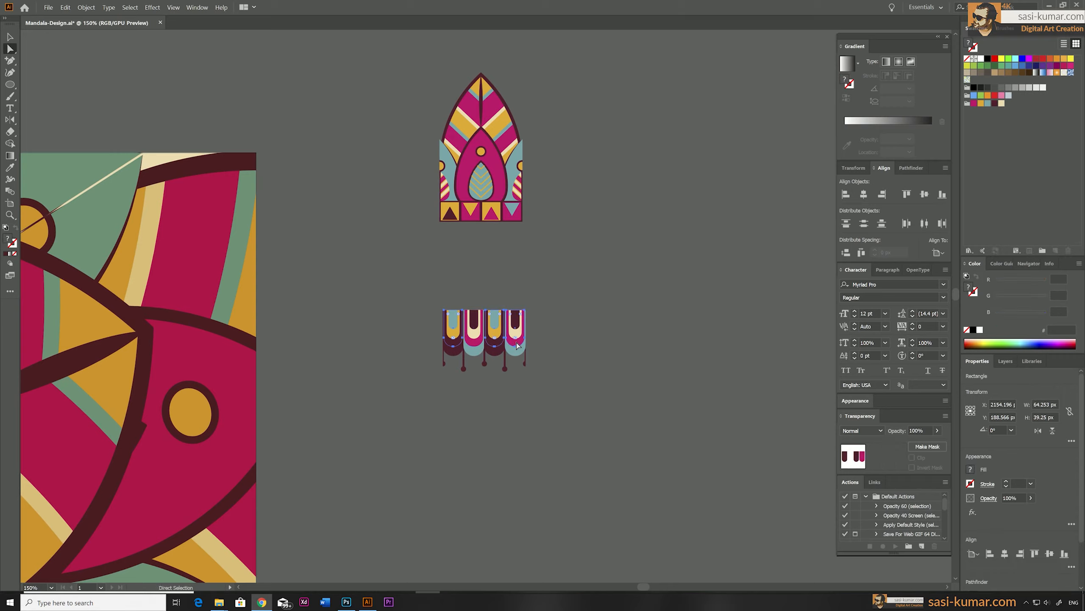
{"action": "left_click", "coordinate": [1001, 103]}
{"action": "left_click", "coordinate": [626, 270]}
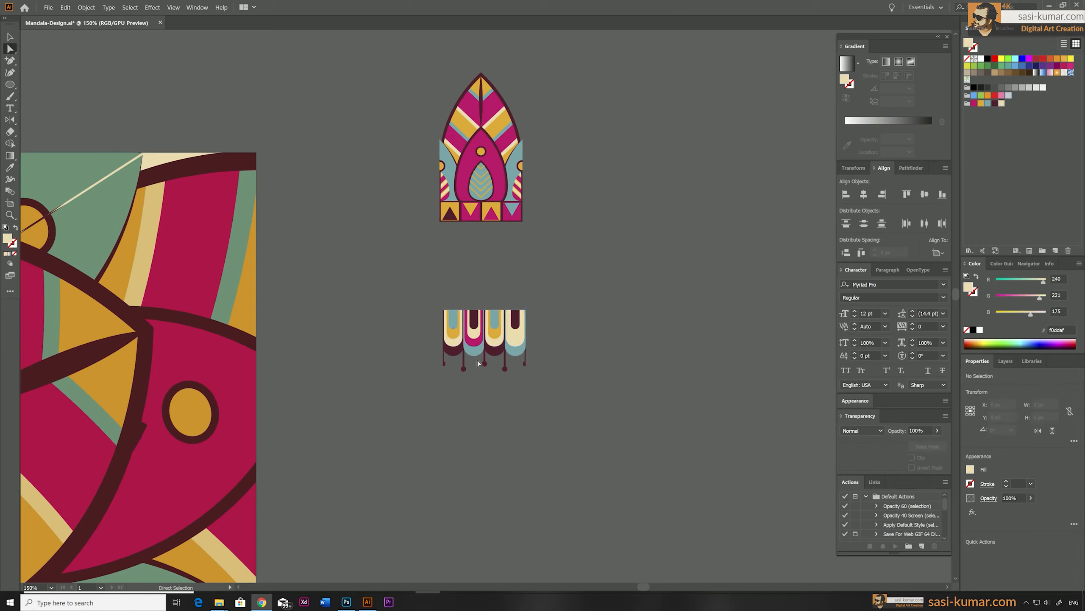
Recolor the innermost shapes of all four fringe scallops magenta (#d6106b).
{"action": "left_click", "coordinate": [453, 321]}
{"action": "left_click", "coordinate": [474, 321], "text": "shift"}
{"action": "left_click", "coordinate": [494, 321], "text": "shift"}
{"action": "left_click", "coordinate": [515, 321], "text": "shift"}
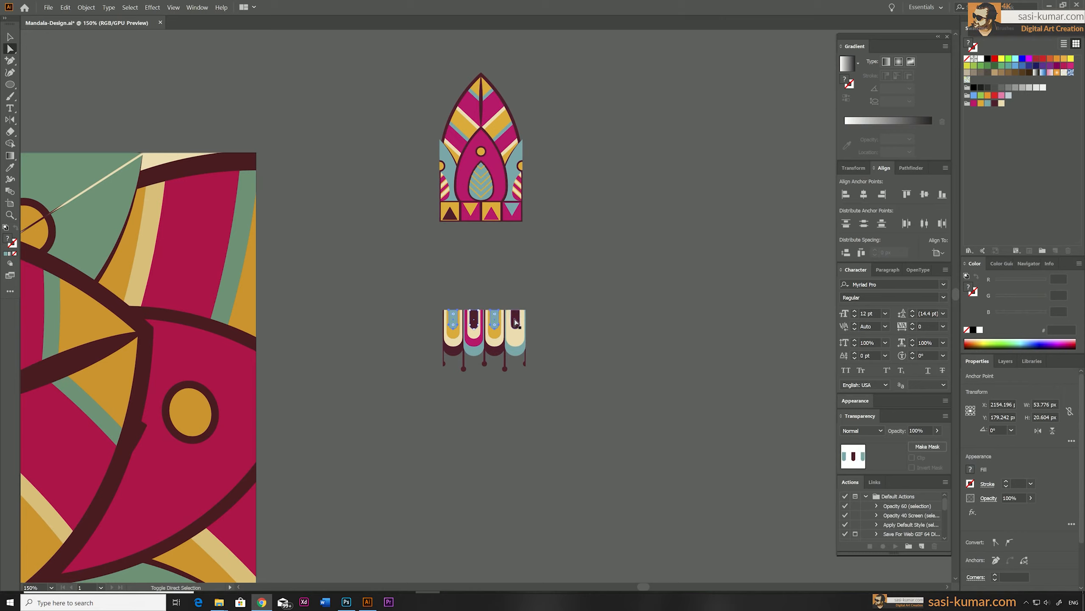
{"action": "left_click", "coordinate": [974, 104]}
{"action": "left_click", "coordinate": [569, 274]}
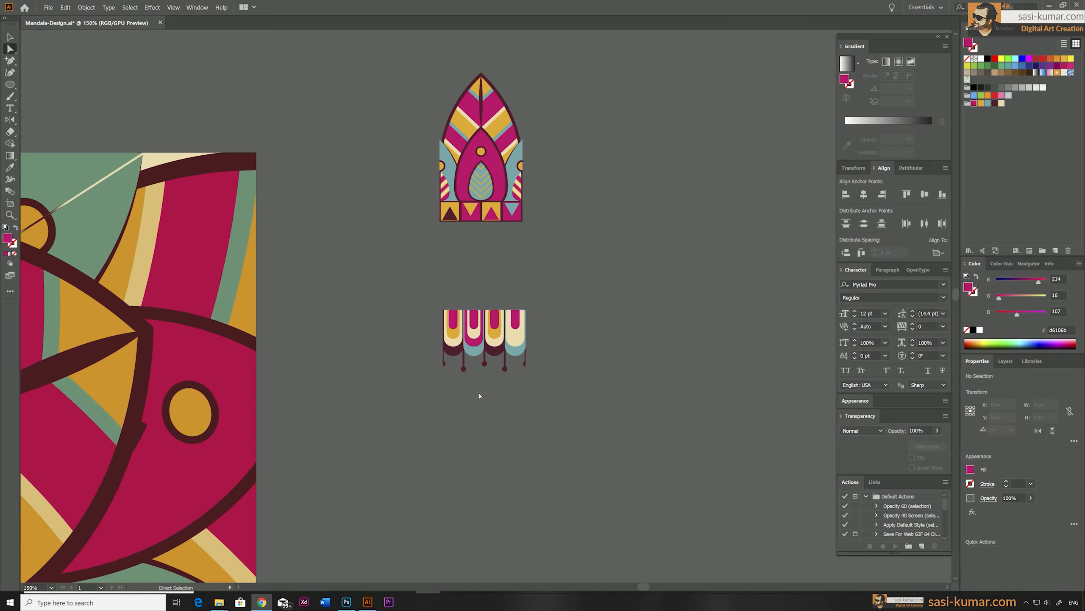
Recolor the third band of the second and fourth scallops gold and the second scallop's magenta band cream.
{"action": "left_click", "coordinate": [474, 332]}
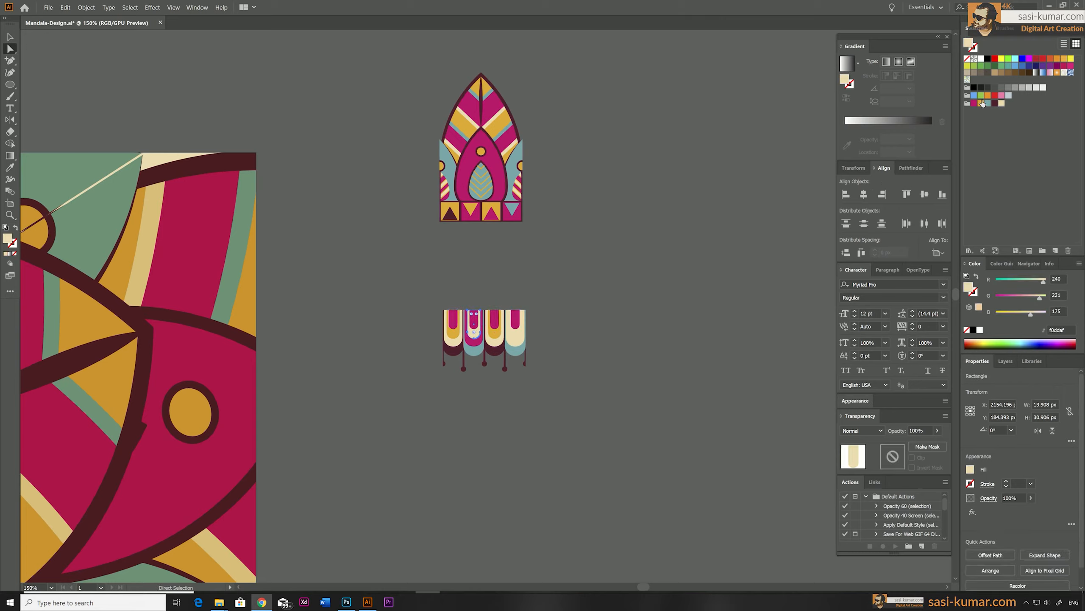
{"action": "left_click", "coordinate": [567, 307]}
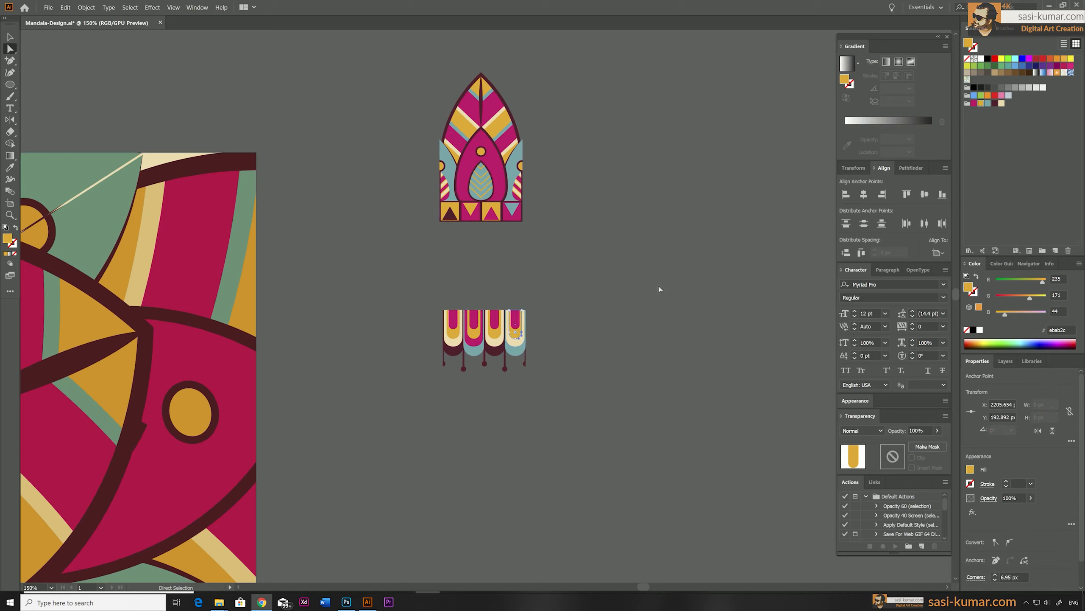
{"action": "left_click", "coordinate": [474, 327]}
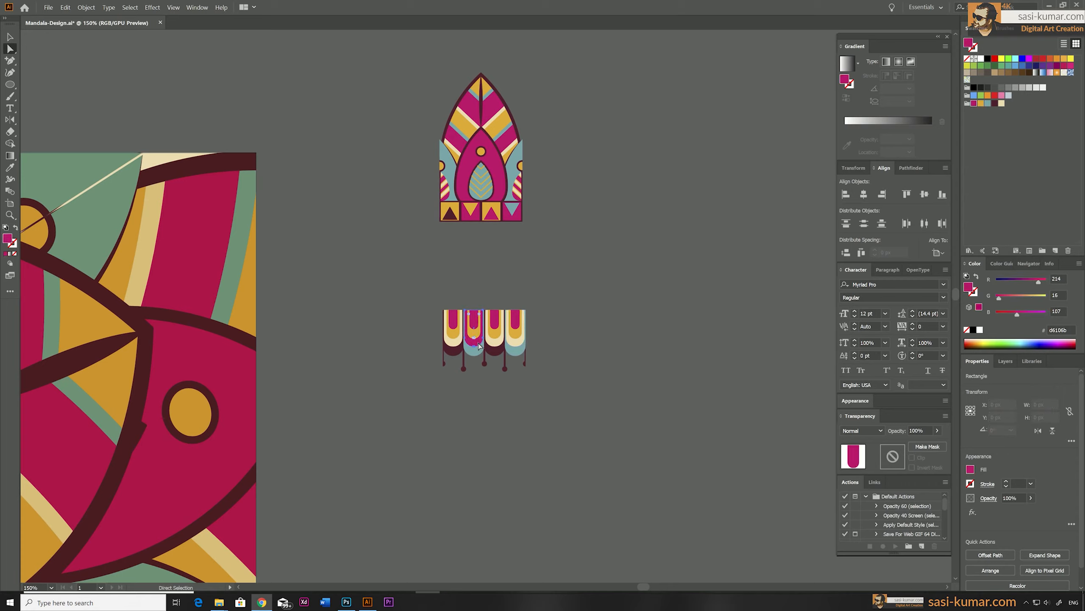
{"action": "left_click", "coordinate": [1001, 103]}
{"action": "left_click", "coordinate": [670, 276]}
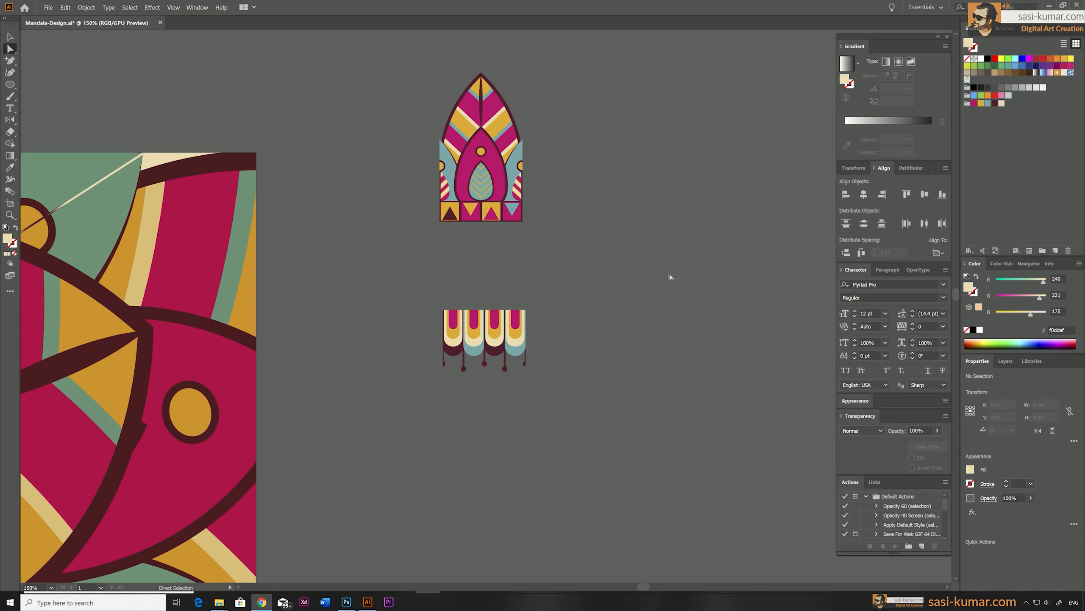
Recolor the innermost shapes of the fringe's second and fourth scallops dark maroon (#58192a).
{"action": "left_click", "coordinate": [473, 322]}
{"action": "left_click", "coordinate": [515, 323], "text": "shift"}
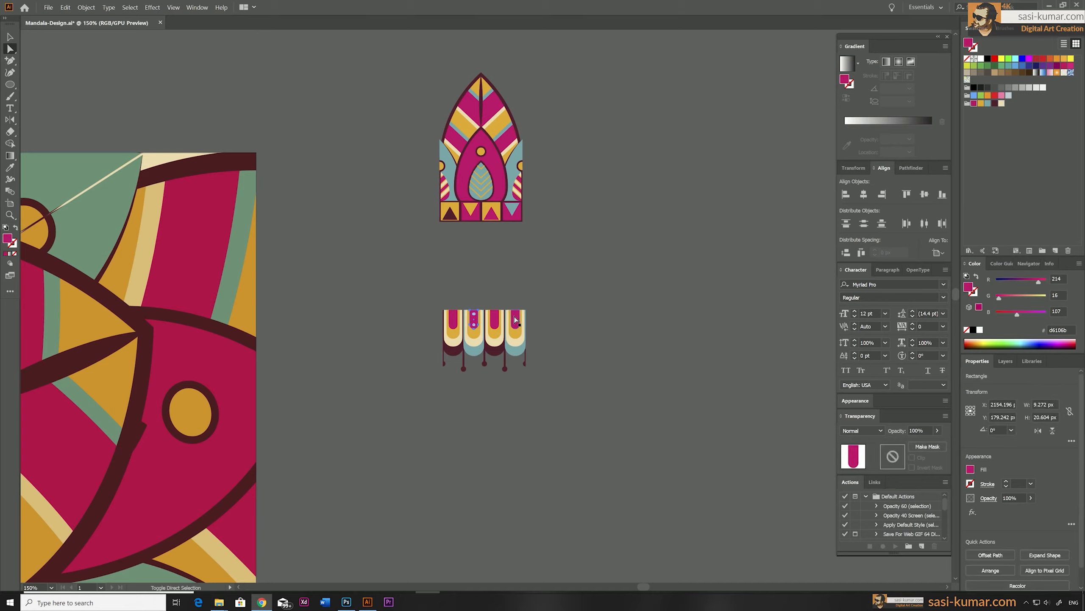
{"action": "left_click", "coordinate": [996, 103]}
{"action": "left_click", "coordinate": [238, 136]}
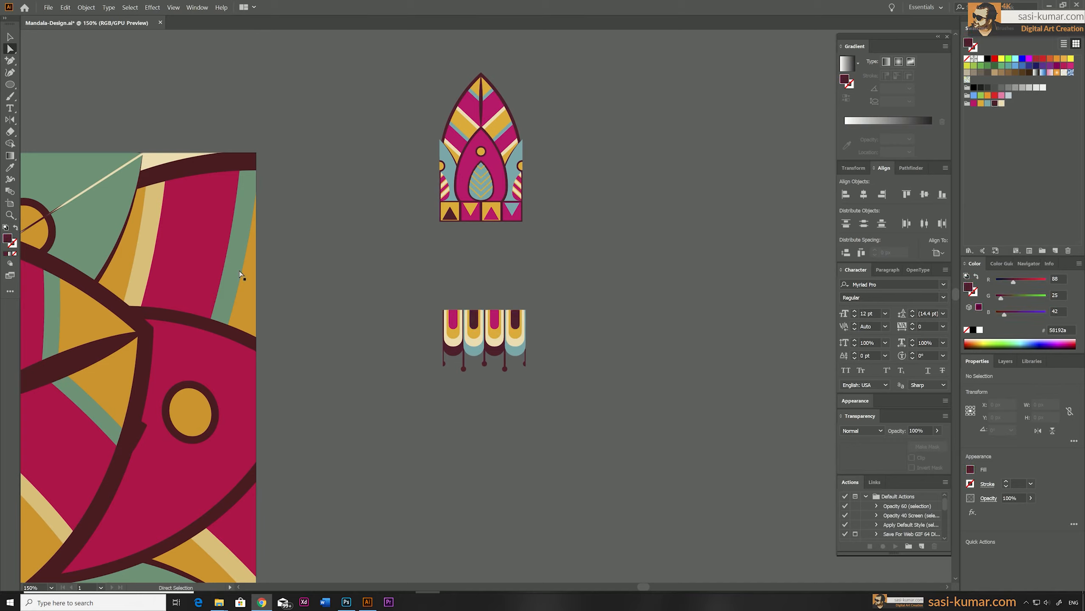
Create a new pattern brush from the whole recolored fringe motif.
{"action": "key", "text": "v"}
{"action": "left_click", "coordinate": [484, 338]}
{"action": "left_click", "coordinate": [999, 29]}
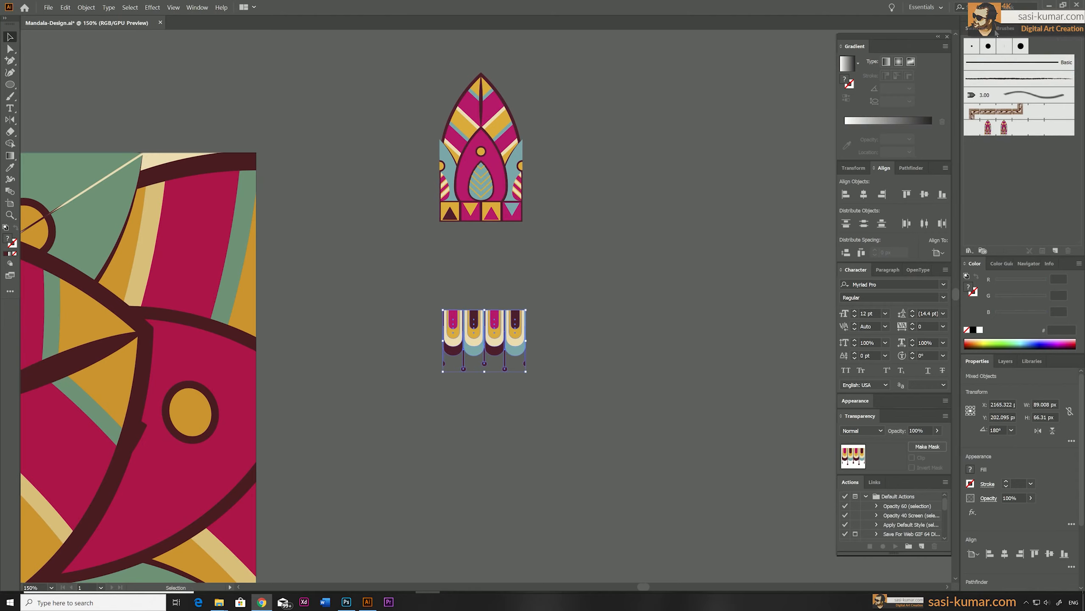
{"action": "left_click", "coordinate": [1050, 250]}
{"action": "left_click", "coordinate": [542, 230]}
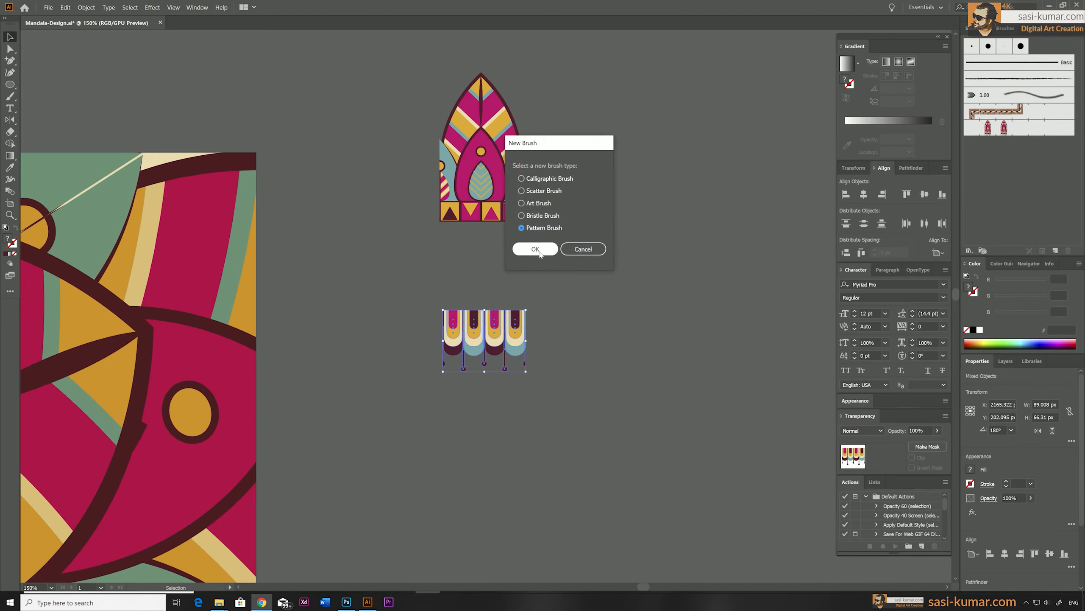
{"action": "left_click", "coordinate": [535, 249]}
Set the fringe brush's outer corner tile to None and name the brush Brush-0.
{"action": "left_click", "coordinate": [399, 258]}
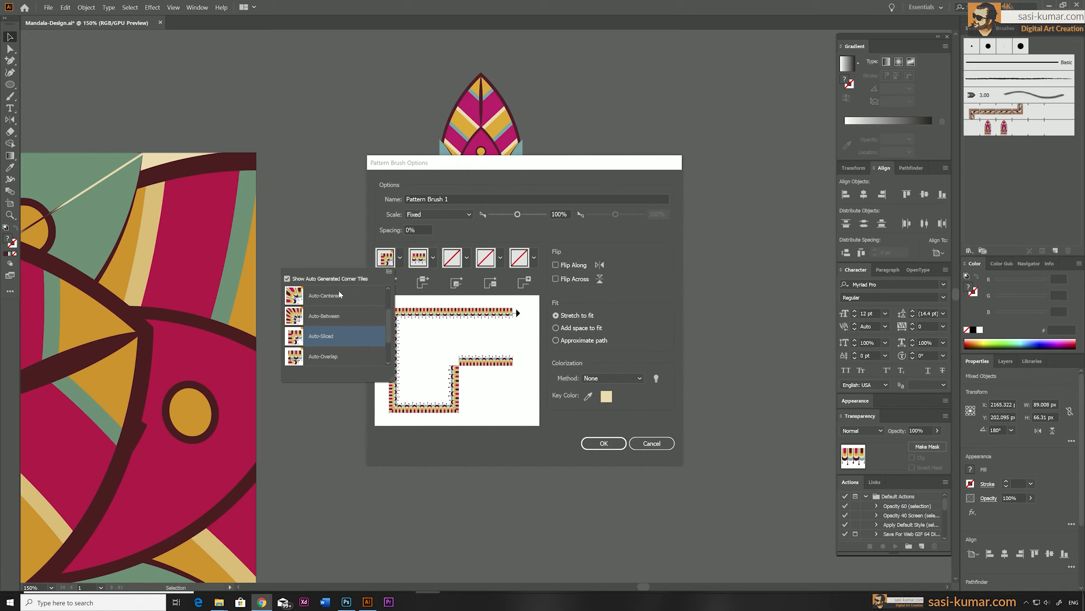
{"action": "scroll", "coordinate": [383, 323], "scroll_direction": "up", "scroll_amount": 3}
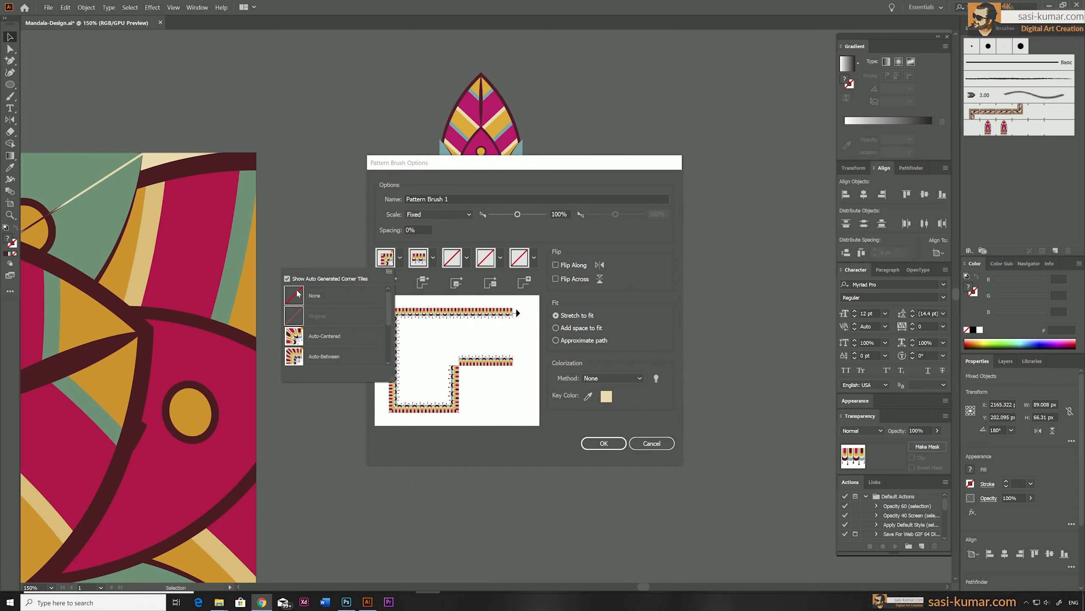
{"action": "left_click", "coordinate": [295, 292]}
{"action": "left_click", "coordinate": [468, 199]}
{"action": "double_click", "coordinate": [468, 200]}
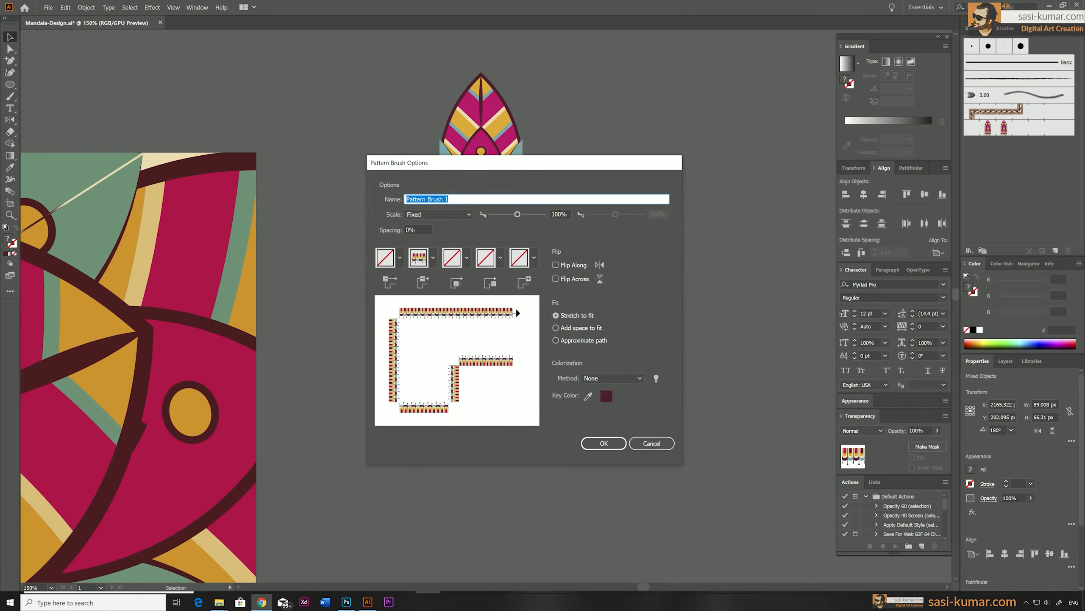
{"action": "type", "text": "Brush-0"}
{"action": "key", "text": "Return"}
{"action": "left_click", "coordinate": [322, 169]}
Draw a circle about 366 px wide above the artboard and apply the new fringe pattern brush to its outline.
{"action": "key", "text": "ctrl+minus"}
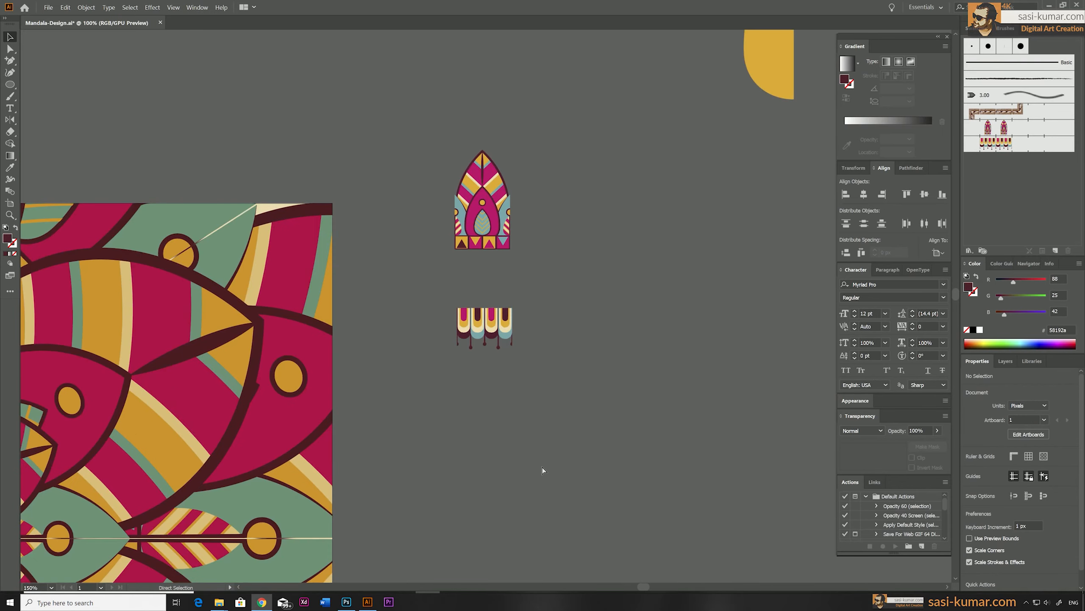
{"action": "key", "text": "ctrl+minus"}
{"action": "key", "text": "ctrl+minus"}
{"action": "key", "text": "ctrl+minus"}
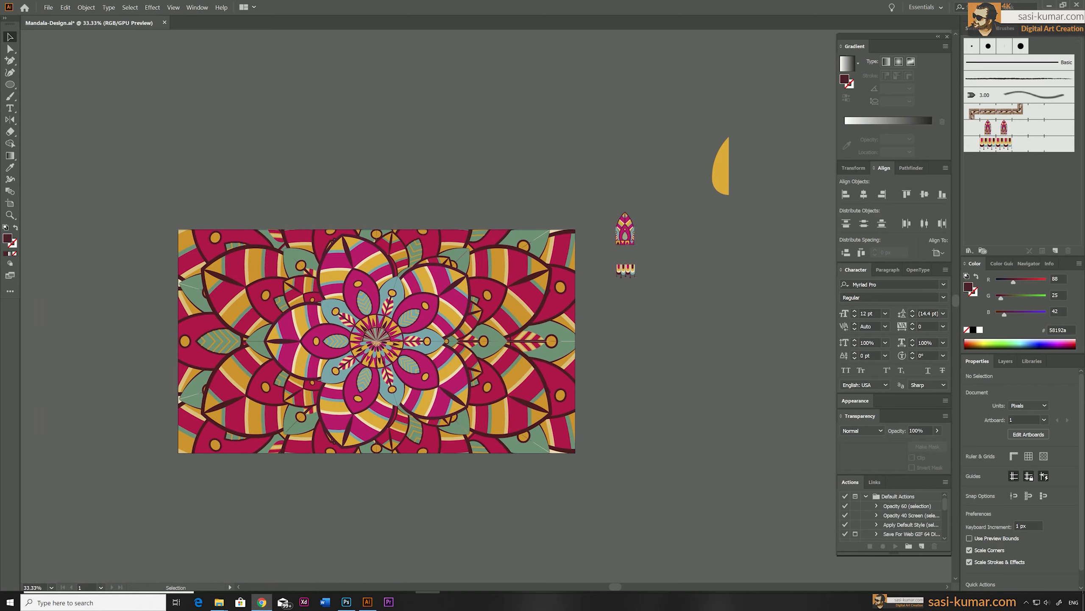
{"action": "left_click_drag", "start_coordinate": [10, 84], "coordinate": [47, 108]}
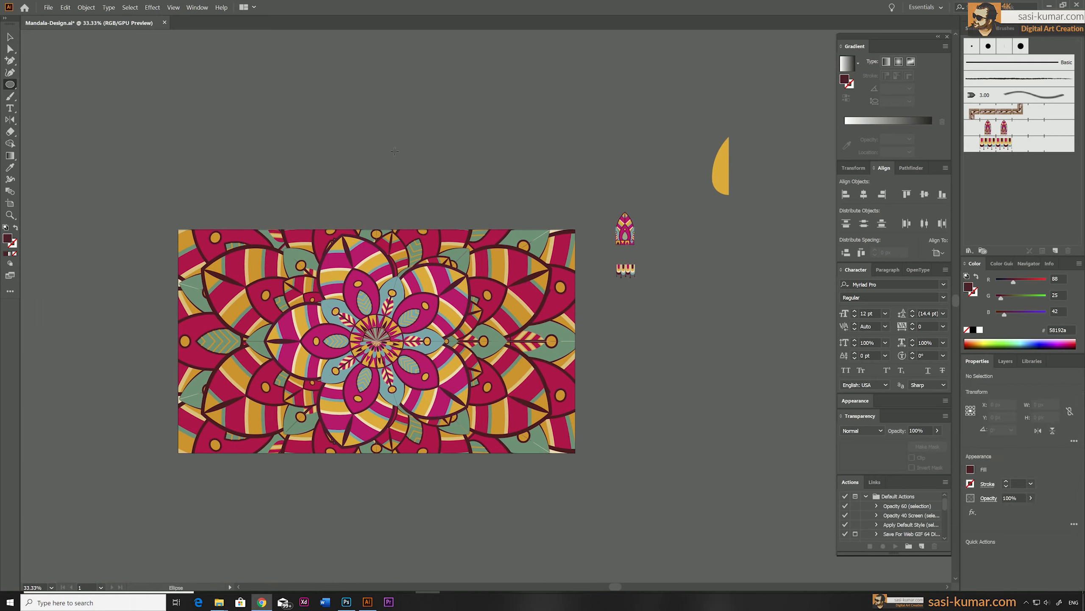
{"action": "left_click_drag", "start_coordinate": [394, 152], "coordinate": [435, 185]}
{"action": "left_click", "coordinate": [996, 144]}
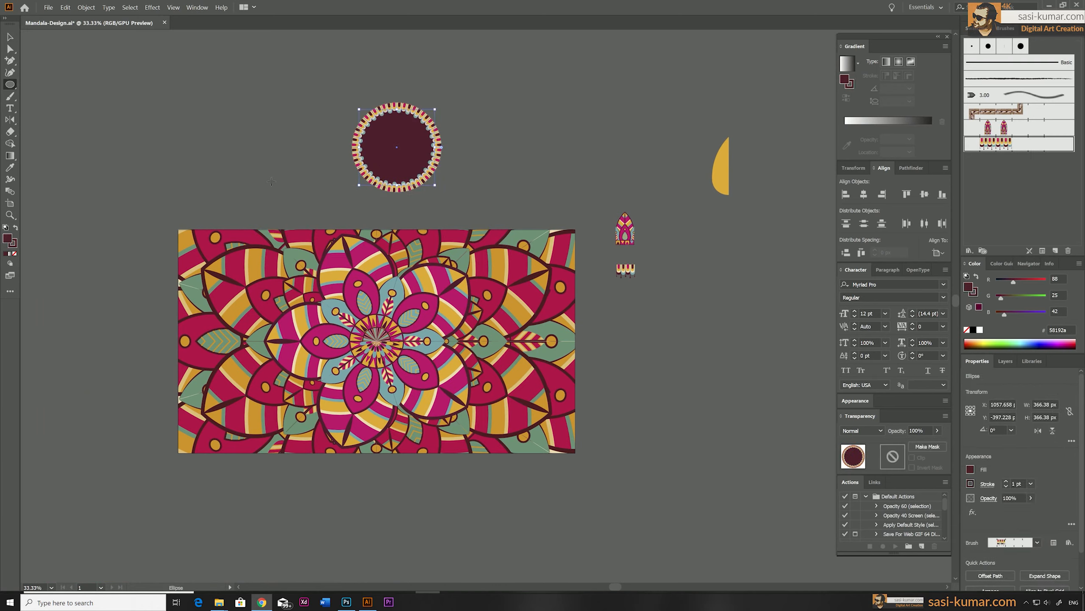
Fill the fringed circle with gold (#ebab2c).
{"action": "key", "text": "v"}
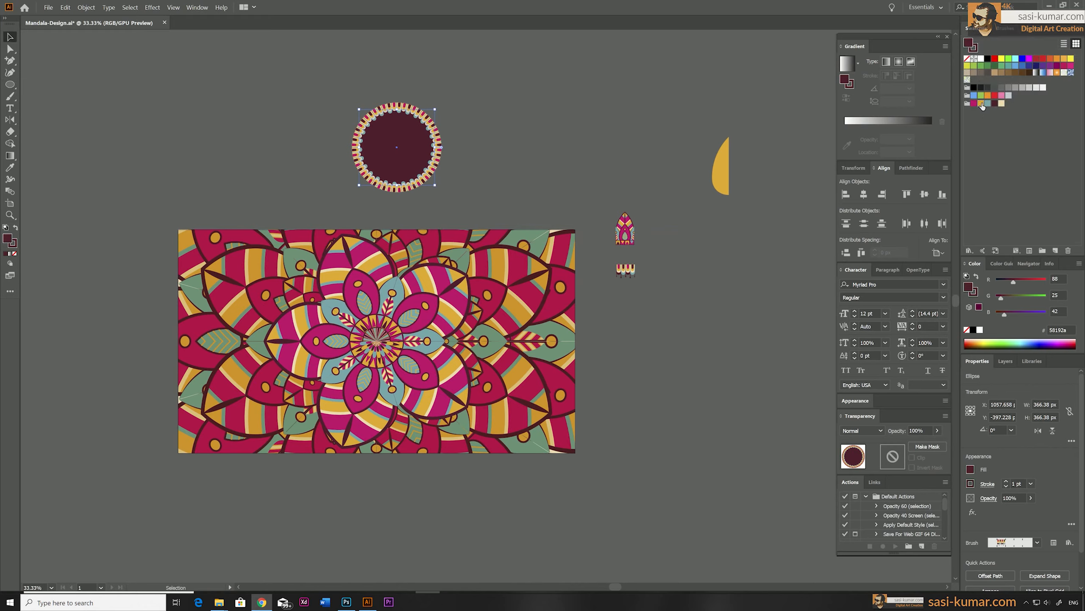
{"action": "left_click", "coordinate": [981, 103]}
{"action": "left_click", "coordinate": [1001, 103]}
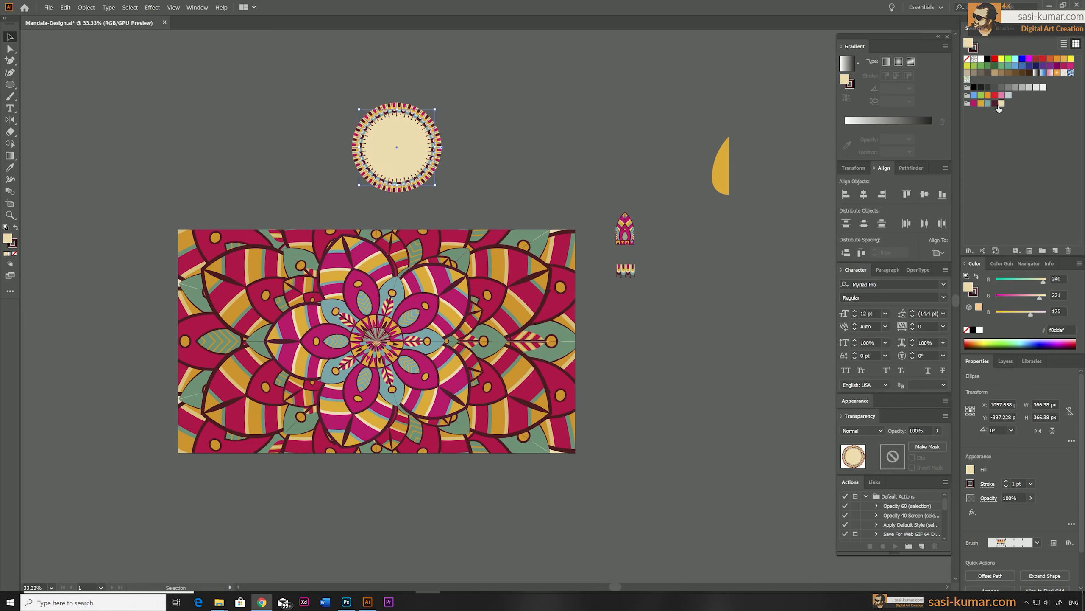
{"action": "left_click", "coordinate": [982, 103]}
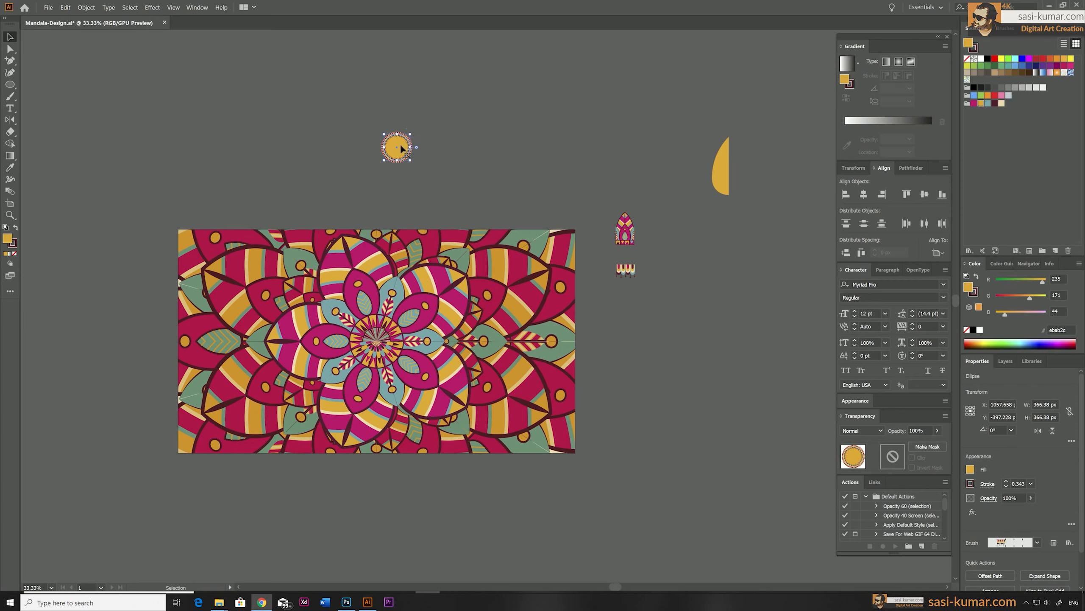
Move the fringed circle onto the mandala's center and scale it to about 190 px wide.
{"action": "left_click_drag", "start_coordinate": [400, 144], "coordinate": [376, 341]}
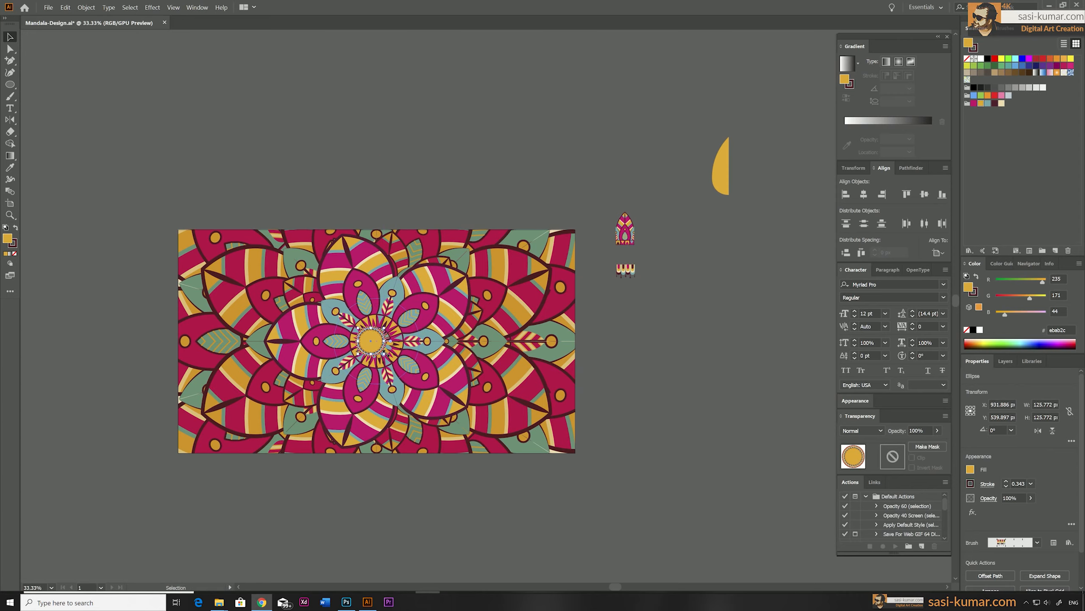
{"action": "key", "text": "ctrl+equal"}
{"action": "key", "text": "ctrl+equal"}
{"action": "key", "text": "ctrl+equal"}
{"action": "left_click_drag", "start_coordinate": [406, 297], "coordinate": [419, 295]}
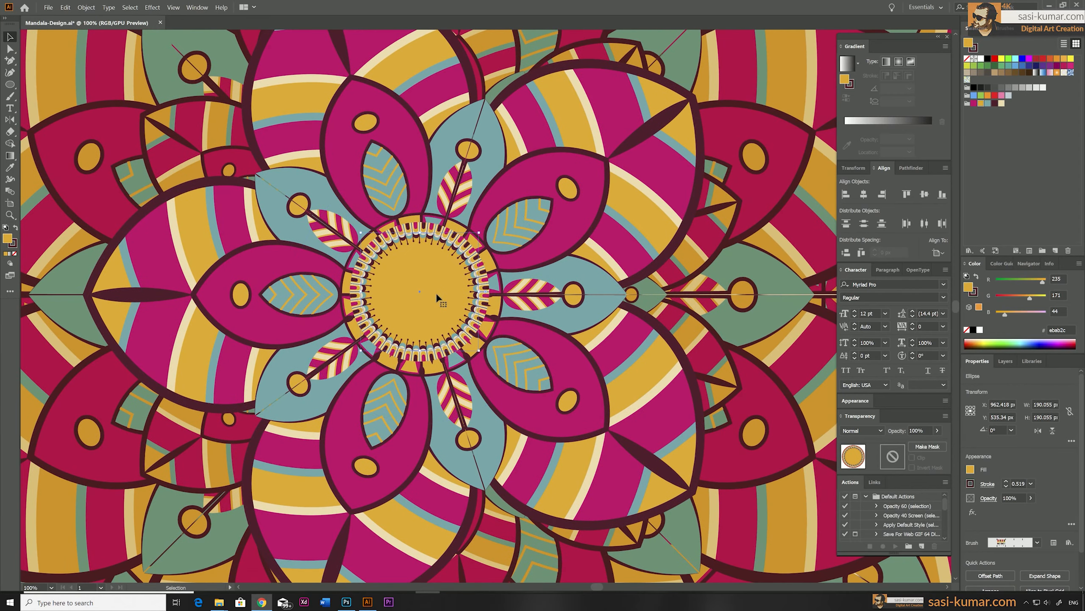
Set the fringed circle's stroke weight to 1 pt and center it on the artboard.
{"action": "left_click_drag", "start_coordinate": [436, 295], "coordinate": [483, 290]}
{"action": "left_click", "coordinate": [1007, 480]}
{"action": "left_click", "coordinate": [1006, 481]}
{"action": "left_click", "coordinate": [864, 195]}
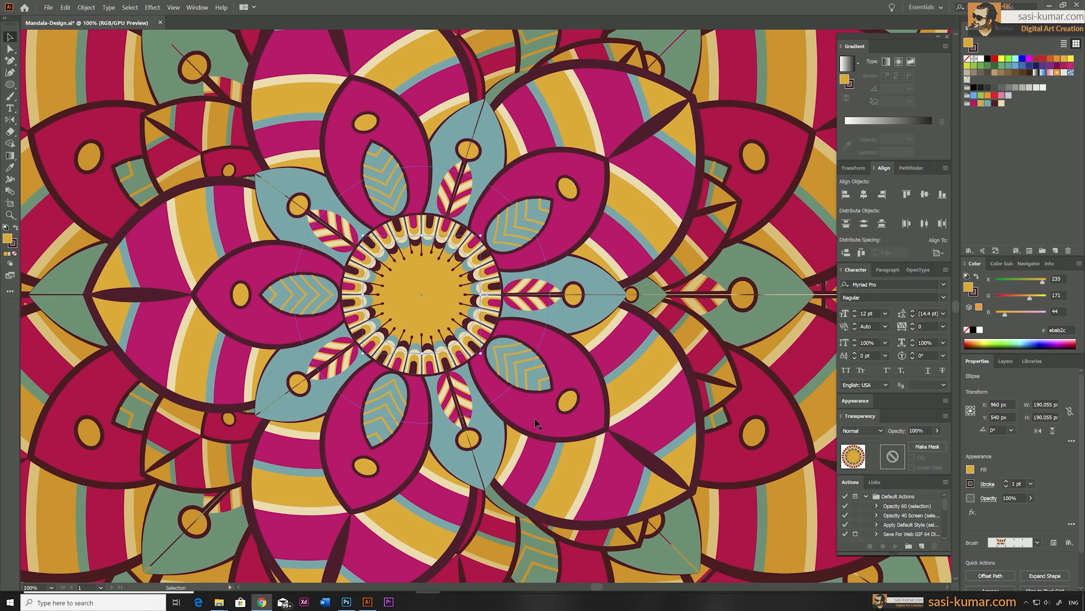
Move the arch motif beside the artboard to below the fringe motif.
{"action": "key", "text": "ctrl+minus"}
{"action": "key", "text": "ctrl+minus"}
{"action": "key", "text": "ctrl+minus"}
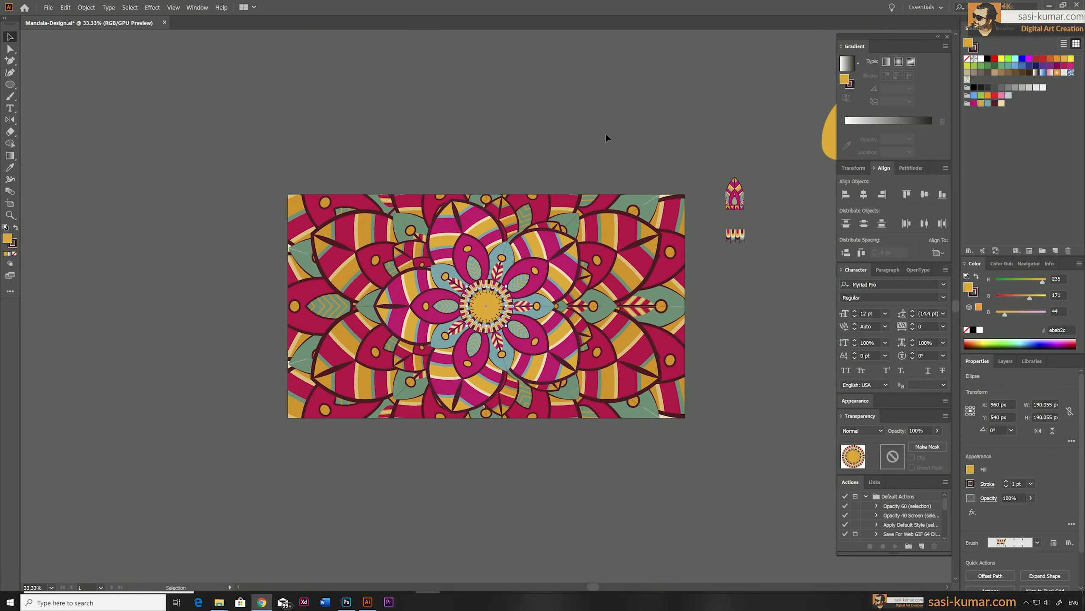
{"action": "left_click", "coordinate": [606, 133]}
{"action": "left_click_drag", "start_coordinate": [642, 114], "coordinate": [518, 116]}
{"action": "left_click_drag", "start_coordinate": [610, 195], "coordinate": [598, 327]}
{"action": "left_click", "coordinate": [627, 316]}
Recolor the arch motif's wide gold chevron band teal and the thin stripe beneath it dark maroon.
{"action": "key", "text": "ctrl+plus"}
{"action": "left_click_drag", "start_coordinate": [702, 318], "coordinate": [476, 258]}
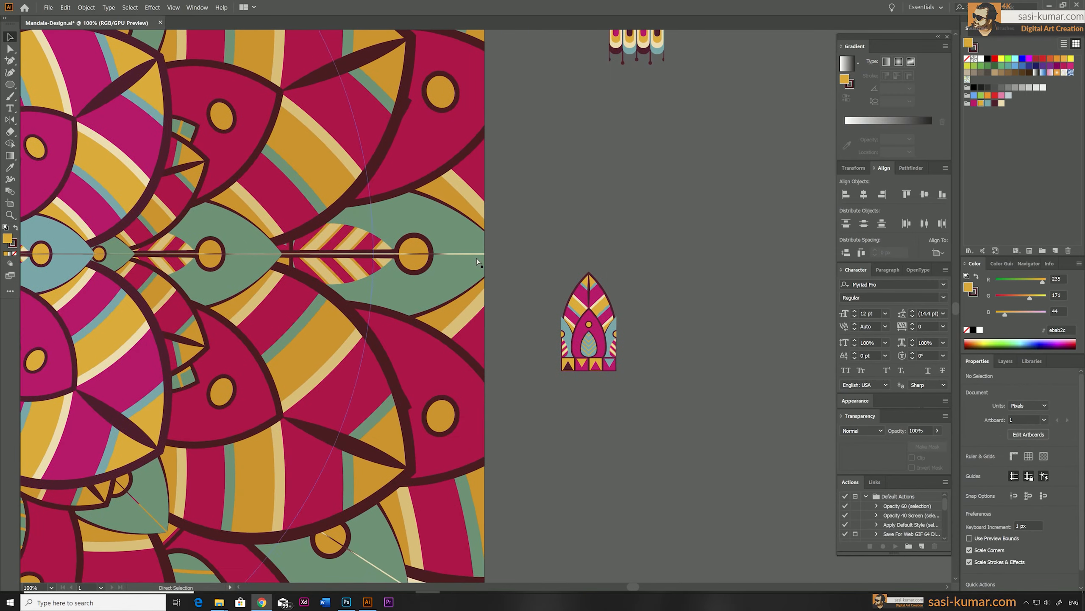
{"action": "key", "text": "ctrl+plus"}
{"action": "left_click_drag", "start_coordinate": [676, 237], "coordinate": [550, 224]}
{"action": "key", "text": "ctrl+plus"}
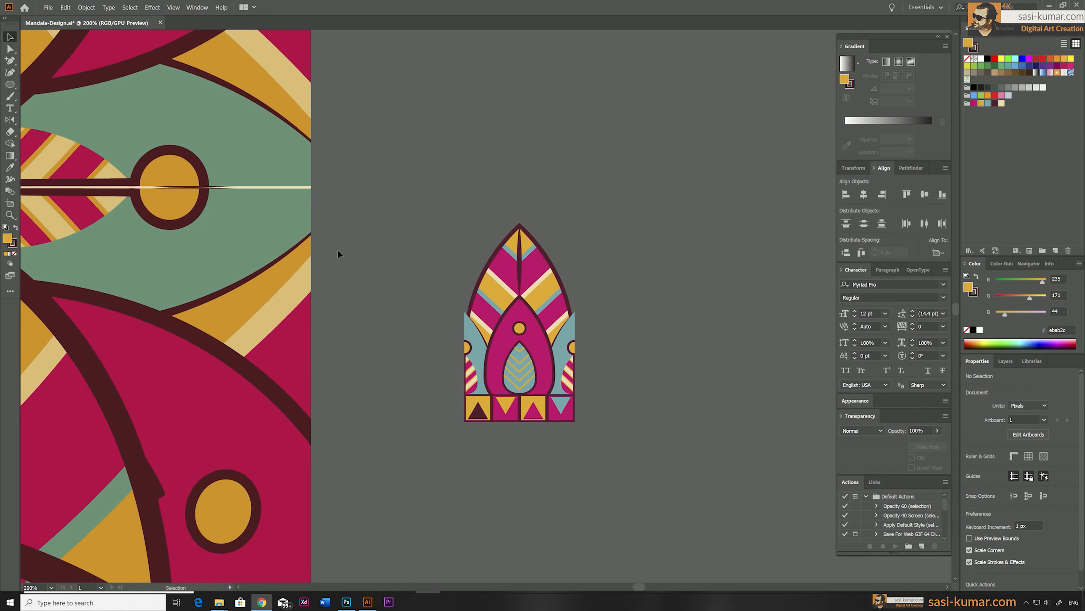
{"action": "key", "text": "a"}
{"action": "left_click", "coordinate": [502, 298]}
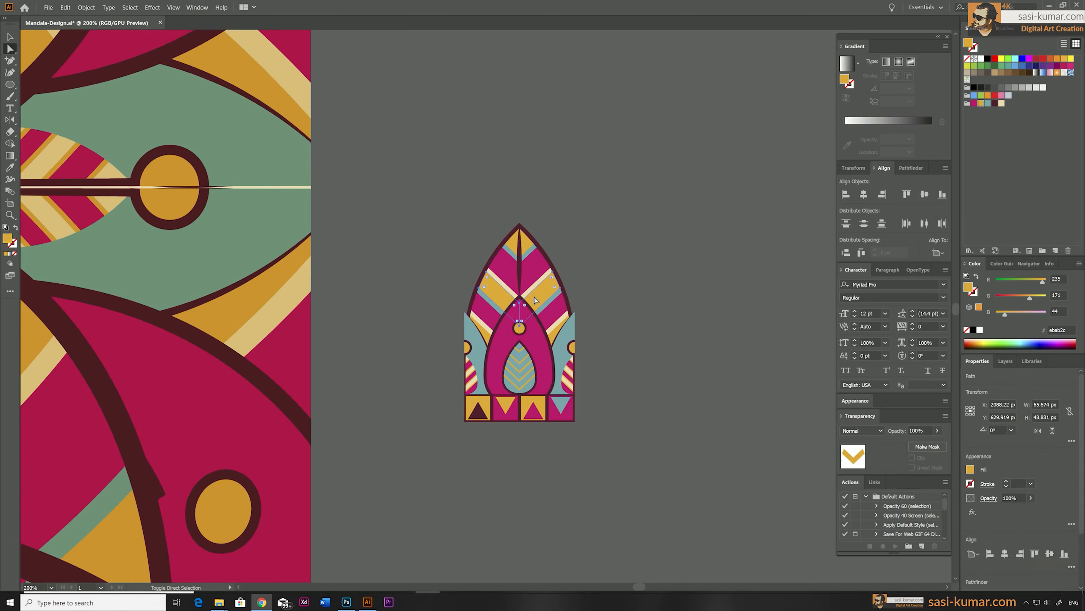
{"action": "left_click", "coordinate": [988, 103]}
{"action": "left_click", "coordinate": [500, 311]}
{"action": "left_click", "coordinate": [995, 103]}
{"action": "left_click", "coordinate": [690, 244]}
Recolor the diamond at the arch motif's tip cream and the large inner petal gold.
{"action": "left_click", "coordinate": [527, 242]}
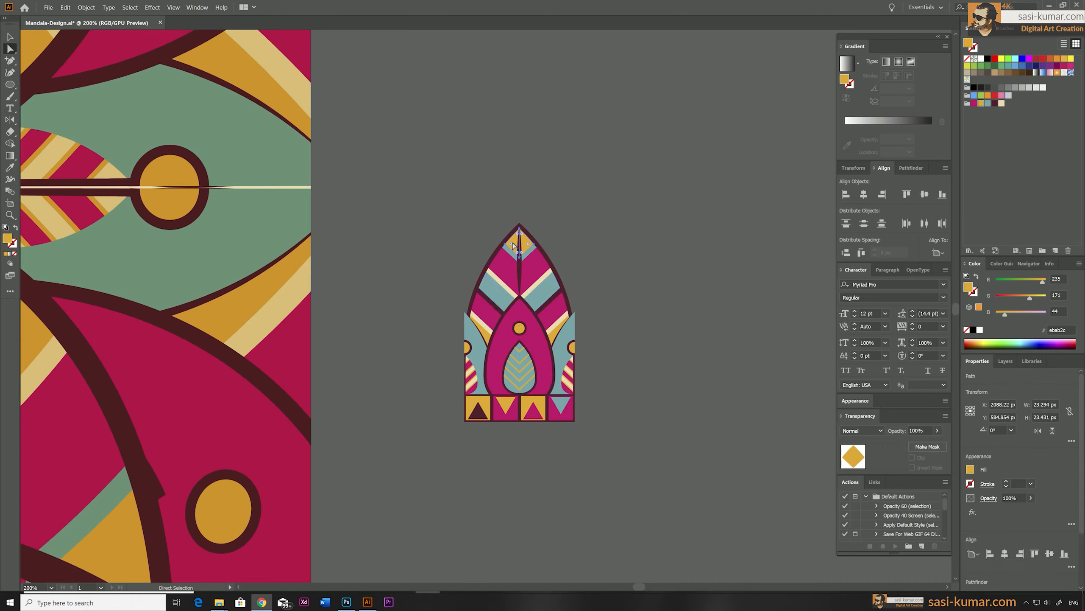
{"action": "left_click", "coordinate": [1001, 103]}
{"action": "left_click", "coordinate": [637, 155]}
{"action": "left_click", "coordinate": [534, 325]}
{"action": "left_click", "coordinate": [981, 103]}
{"action": "left_click", "coordinate": [633, 257]}
Recolor the two side shapes flanking the arch motif's inner petal dark maroon (#58192a).
{"action": "left_click", "coordinate": [566, 331]}
{"action": "left_click", "coordinate": [473, 342], "text": "shift"}
{"action": "left_click", "coordinate": [981, 103]}
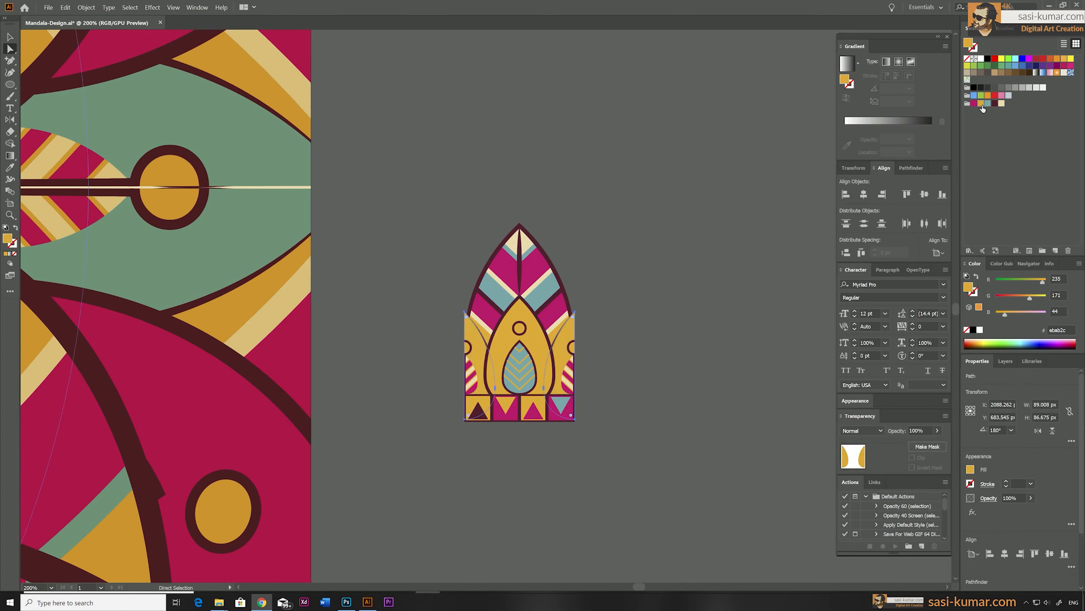
{"action": "left_click", "coordinate": [995, 103]}
{"action": "left_click", "coordinate": [561, 477]}
Recolor the four squares along the arch motif's base dark maroon.
{"action": "left_click", "coordinate": [555, 420]}
{"action": "left_click", "coordinate": [497, 417], "text": "shift"}
{"action": "left_click", "coordinate": [485, 418], "text": "shift"}
{"action": "left_click", "coordinate": [541, 399], "text": "shift"}
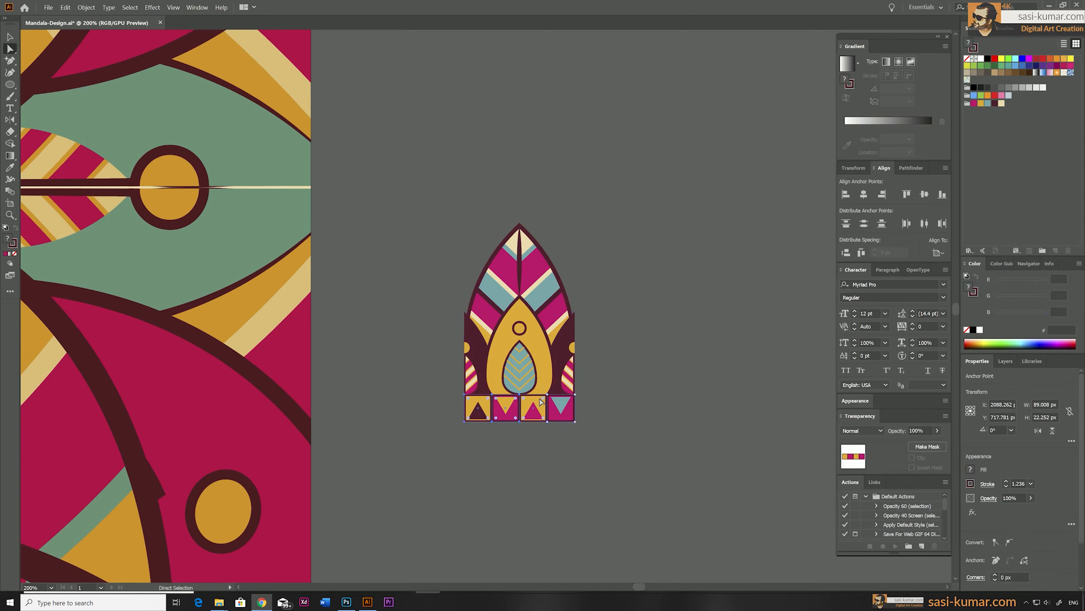
{"action": "left_click", "coordinate": [995, 103]}
{"action": "left_click", "coordinate": [607, 423]}
Recolor the base's first and third triangles magenta (#d6106b) and its second and fourth triangles gold.
{"action": "left_click", "coordinate": [479, 412]}
{"action": "left_click", "coordinate": [506, 404], "text": "shift"}
{"action": "left_click", "coordinate": [533, 413], "text": "shift"}
{"action": "left_click", "coordinate": [561, 404], "text": "shift"}
{"action": "left_click", "coordinate": [981, 103]}
{"action": "left_click", "coordinate": [502, 518]}
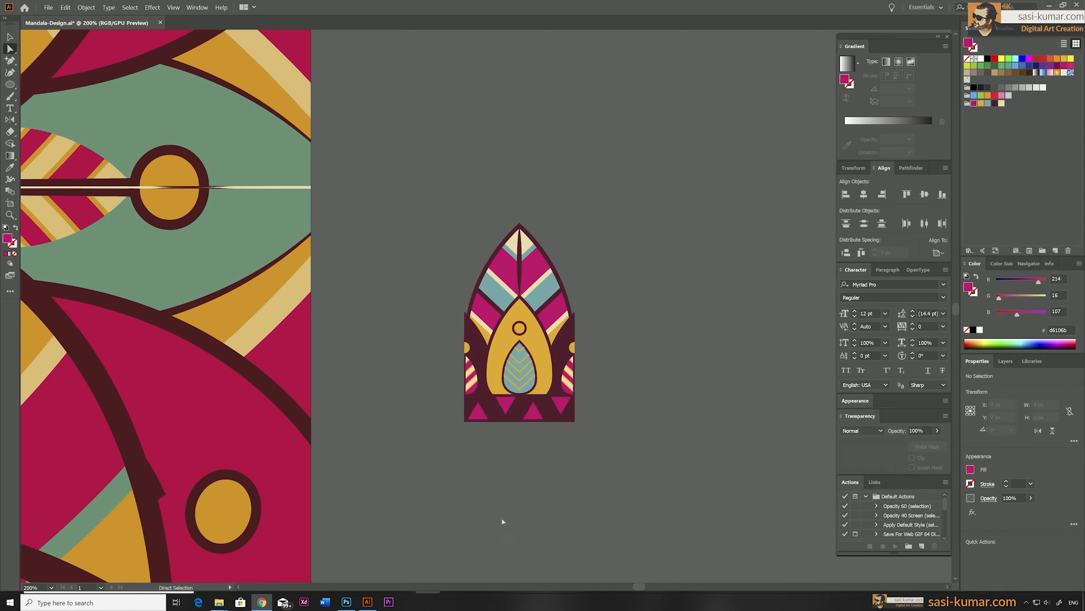
Try teal as the fill of the arch motif's two side shapes.
{"action": "left_click", "coordinate": [476, 338]}
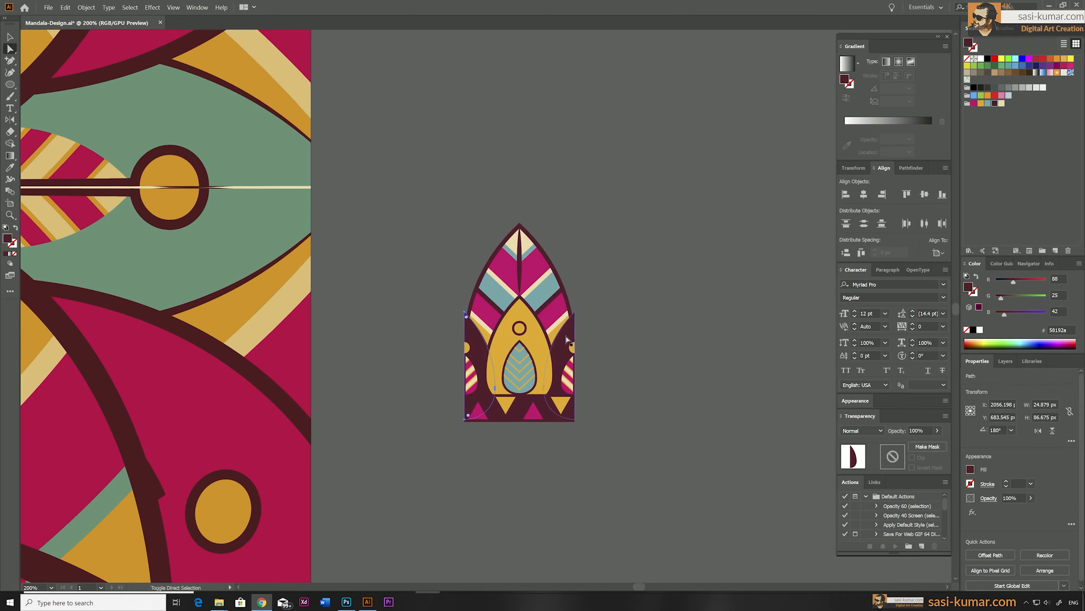
{"action": "left_click", "coordinate": [564, 338], "text": "shift"}
{"action": "left_click", "coordinate": [988, 103]}
{"action": "left_click", "coordinate": [995, 103]}
{"action": "left_click", "coordinate": [606, 115]}
Recolor the teardrop inside the arch motif's inner petal magenta (#d6106b).
{"action": "left_click", "coordinate": [527, 354]}
{"action": "left_click", "coordinate": [974, 103]}
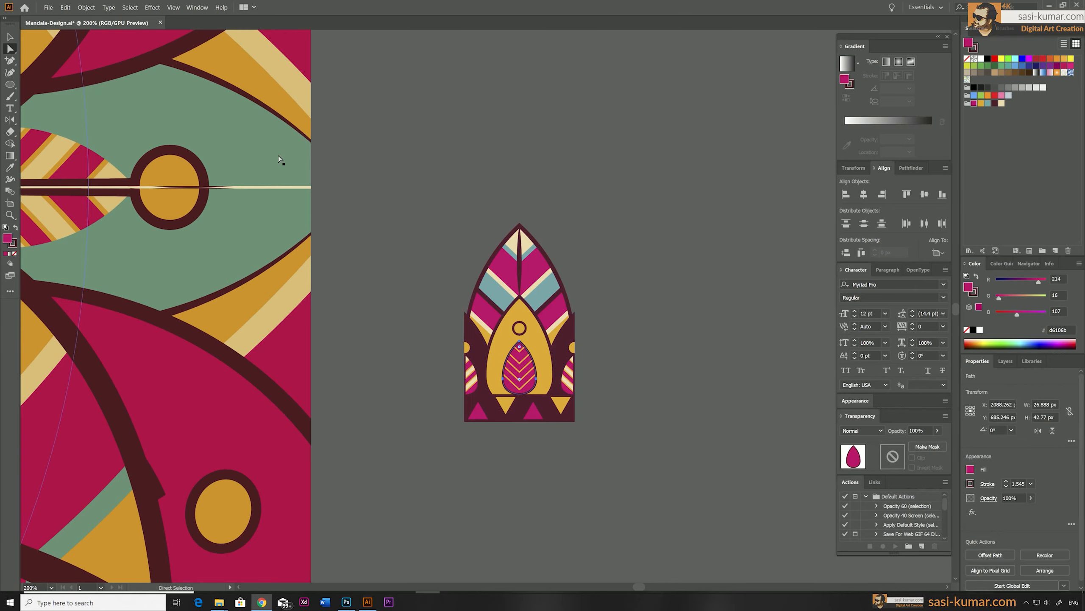
{"action": "left_click", "coordinate": [281, 160]}
Scale the whole arch motif down proportionally to about 42 by 76 px.
{"action": "left_click", "coordinate": [9, 37]}
{"action": "left_click_drag", "start_coordinate": [431, 197], "coordinate": [632, 472]}
{"action": "left_click_drag", "start_coordinate": [575, 421], "coordinate": [540, 359]}
{"action": "scroll", "coordinate": [555, 406], "scroll_direction": "up", "scroll_amount": 1}
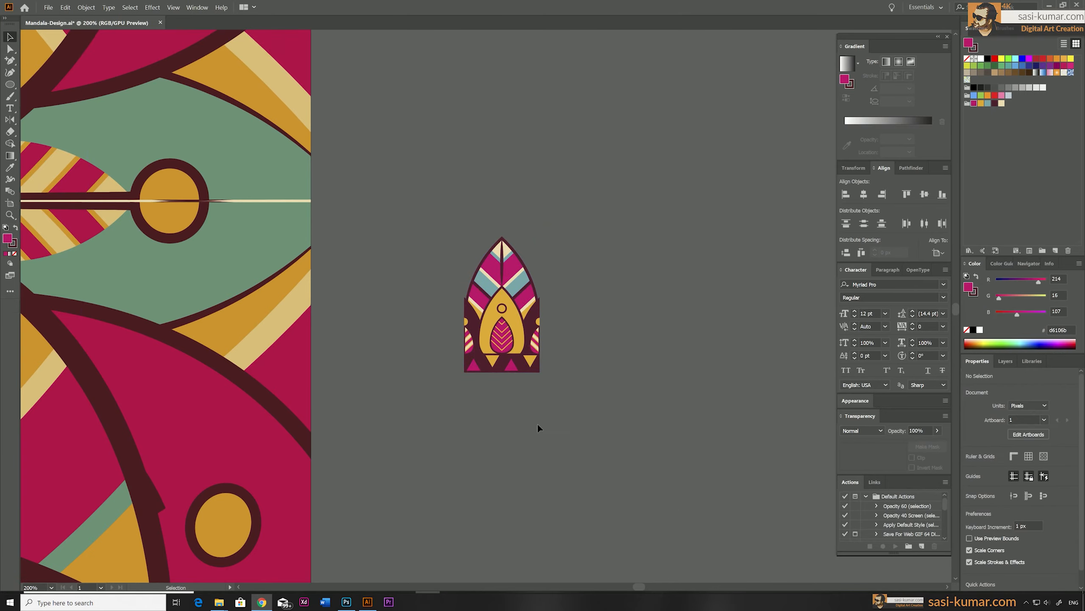
{"action": "left_click_drag", "start_coordinate": [539, 236], "coordinate": [516, 278]}
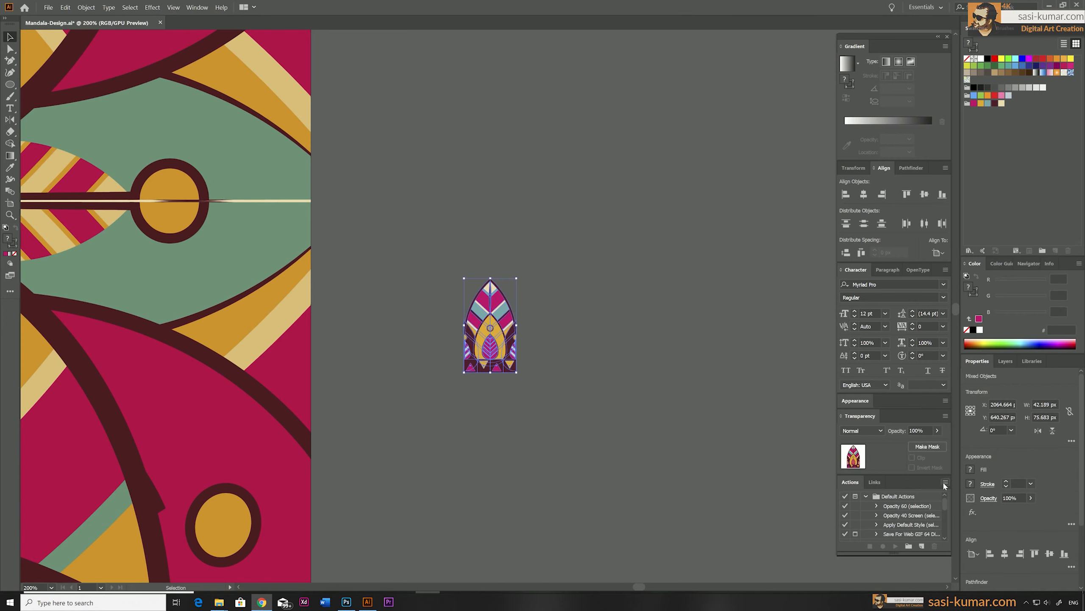
Create a new pattern brush from the scaled-down arch motif.
{"action": "left_click", "coordinate": [1005, 28]}
{"action": "left_click", "coordinate": [1055, 250]}
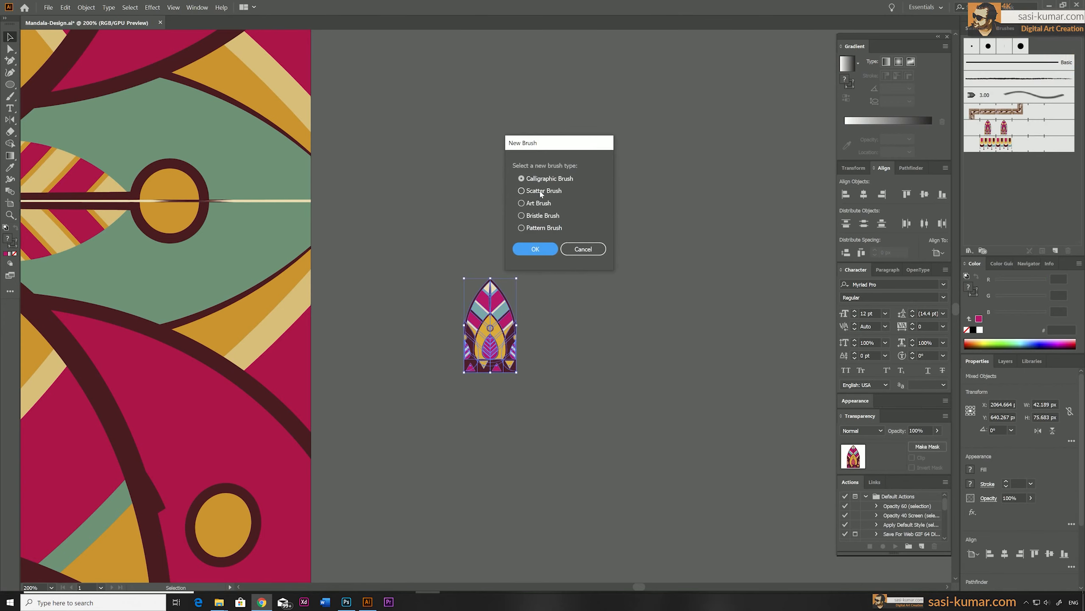
{"action": "left_click", "coordinate": [522, 227]}
{"action": "left_click", "coordinate": [535, 248]}
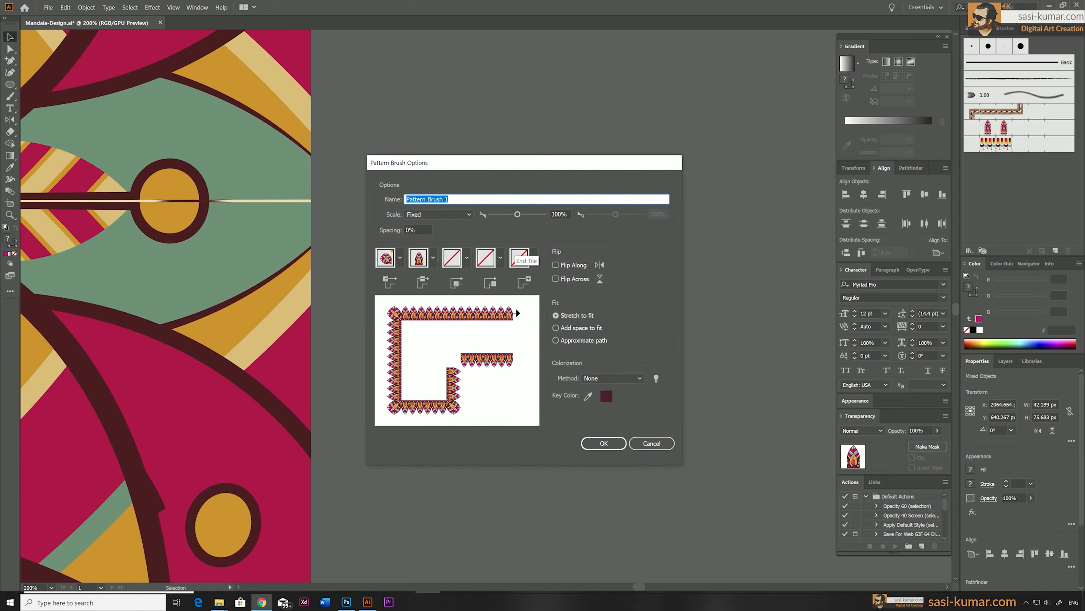
Name the arch pattern brush Brush-03 and set its outer corner tile to None.
{"action": "type", "text": "Brush-03"}
{"action": "left_click", "coordinate": [399, 257]}
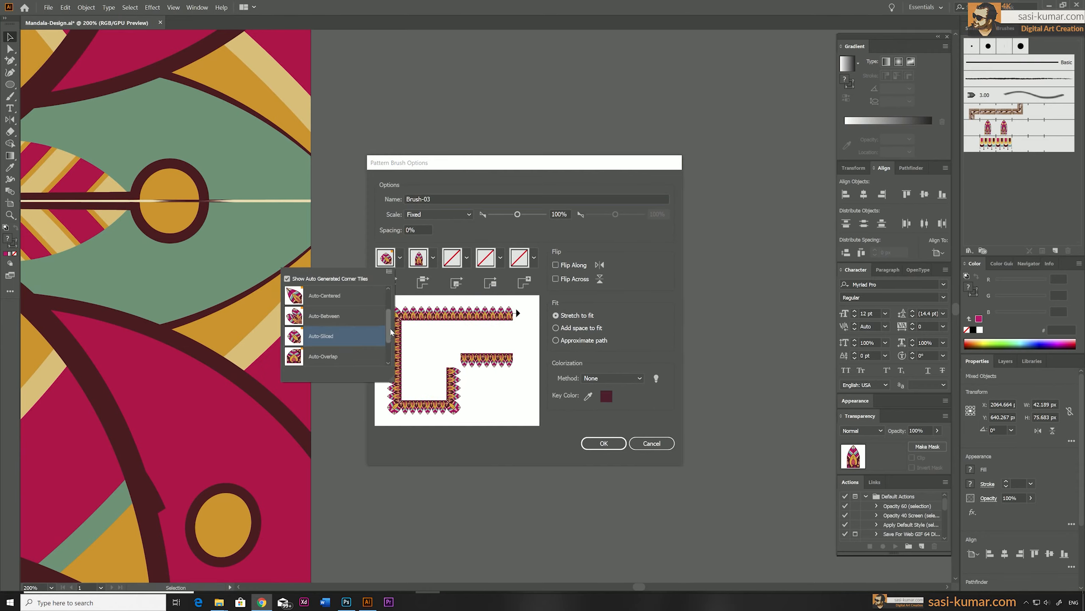
{"action": "left_click_drag", "start_coordinate": [389, 336], "coordinate": [387, 301]}
{"action": "left_click", "coordinate": [376, 297]}
{"action": "left_click", "coordinate": [604, 443]}
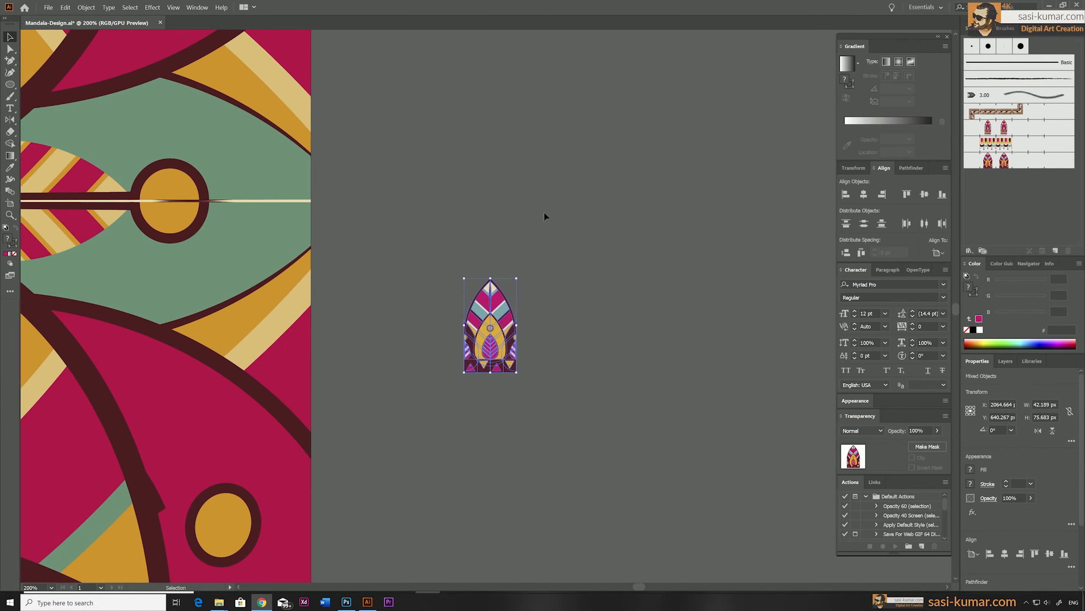
Draw a magenta circle about 85 px wide inside the gold center of the mandala.
{"action": "left_click_drag", "start_coordinate": [452, 199], "coordinate": [608, 160]}
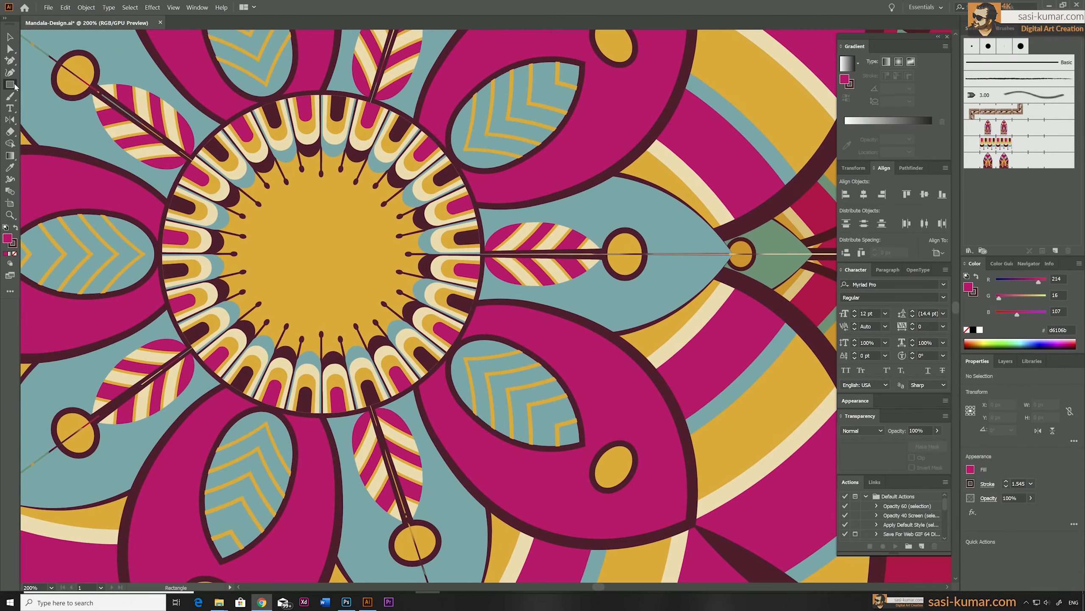
{"action": "left_click_drag", "start_coordinate": [15, 86], "coordinate": [43, 108]}
{"action": "left_click_drag", "start_coordinate": [281, 204], "coordinate": [374, 314]}
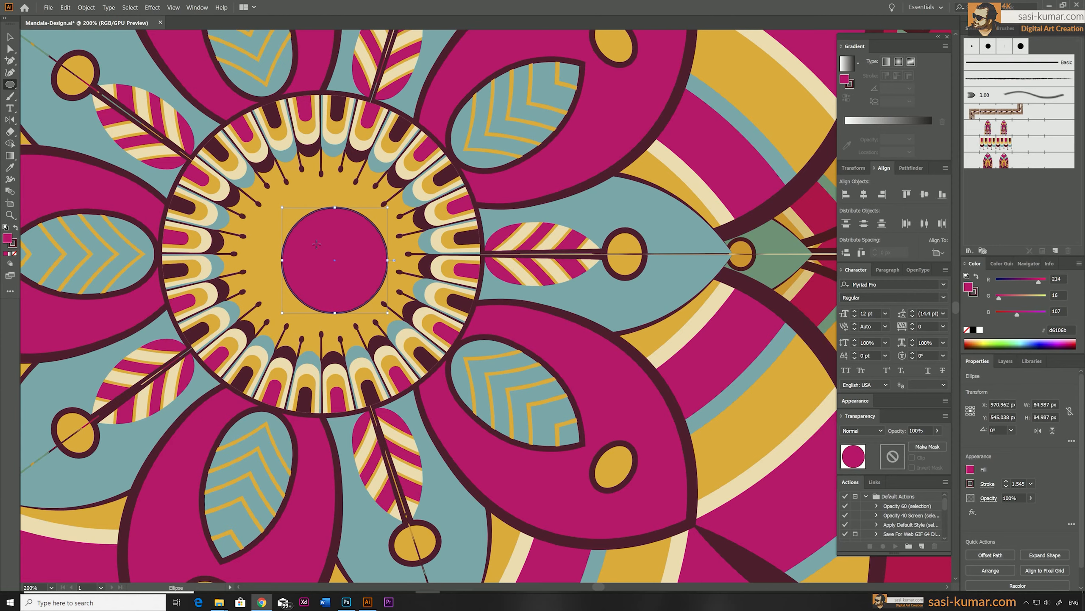
Center the magenta circle on the artboard horizontally and vertically and apply the new arch pattern brush Brush-03 to it.
{"action": "key", "text": "v"}
{"action": "left_click", "coordinate": [863, 194]}
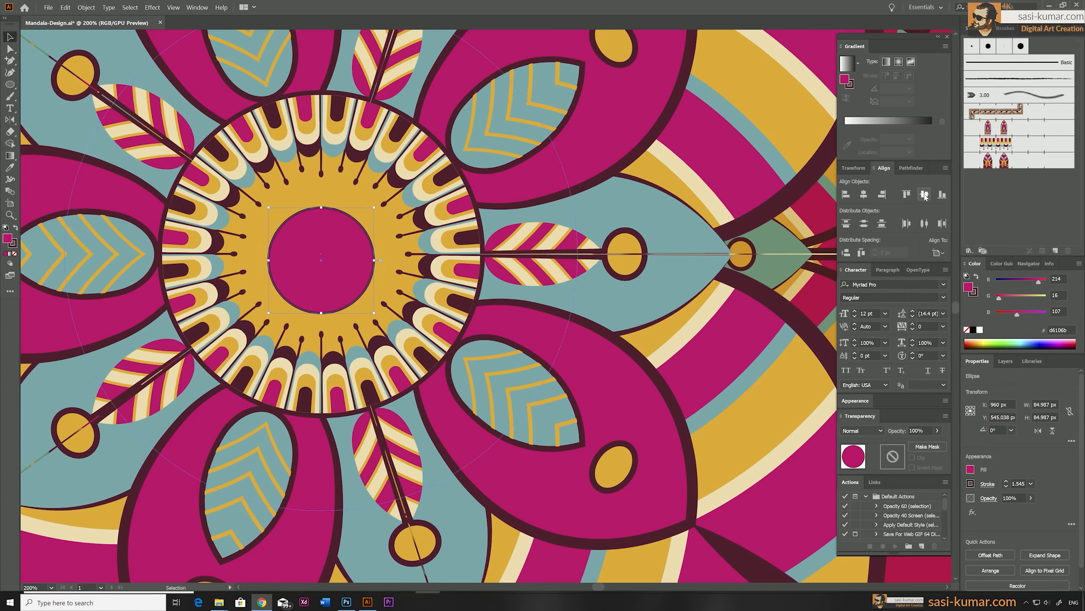
{"action": "left_click", "coordinate": [924, 195]}
{"action": "left_click", "coordinate": [987, 161]}
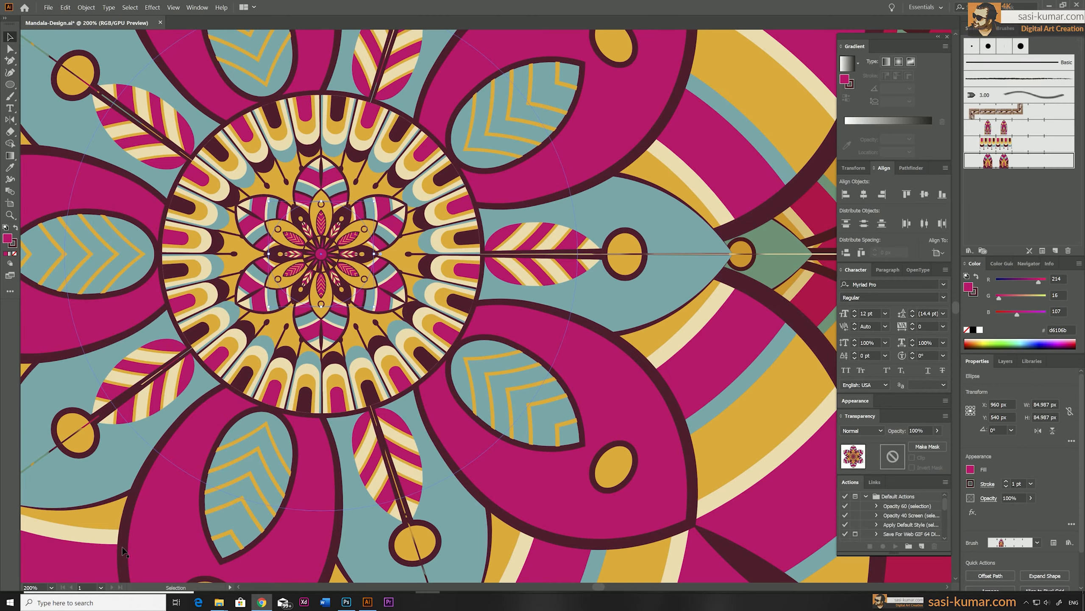
Set the stroke weight of the petal-brush ring around the fringed center to 1 pt after trying 0.75 pt.
{"action": "key", "text": "ctrl+minus"}
{"action": "key", "text": "ctrl+minus"}
{"action": "key", "text": "ctrl+minus"}
{"action": "key", "text": "ctrl+minus"}
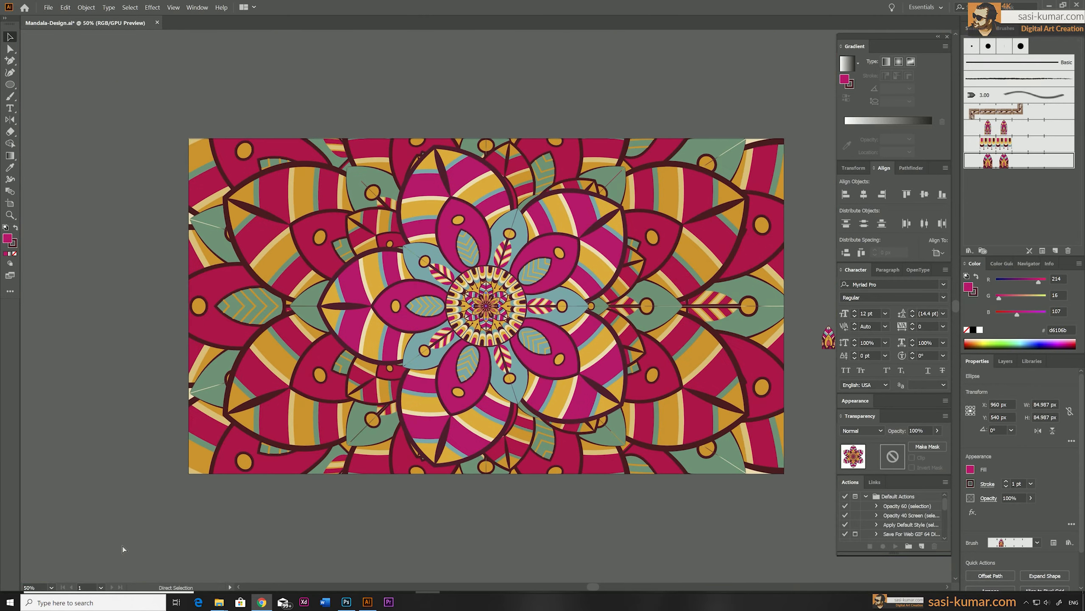
{"action": "left_click", "coordinate": [138, 55]}
{"action": "key", "text": "space"}
{"action": "left_click_drag", "start_coordinate": [428, 58], "coordinate": [363, 63]}
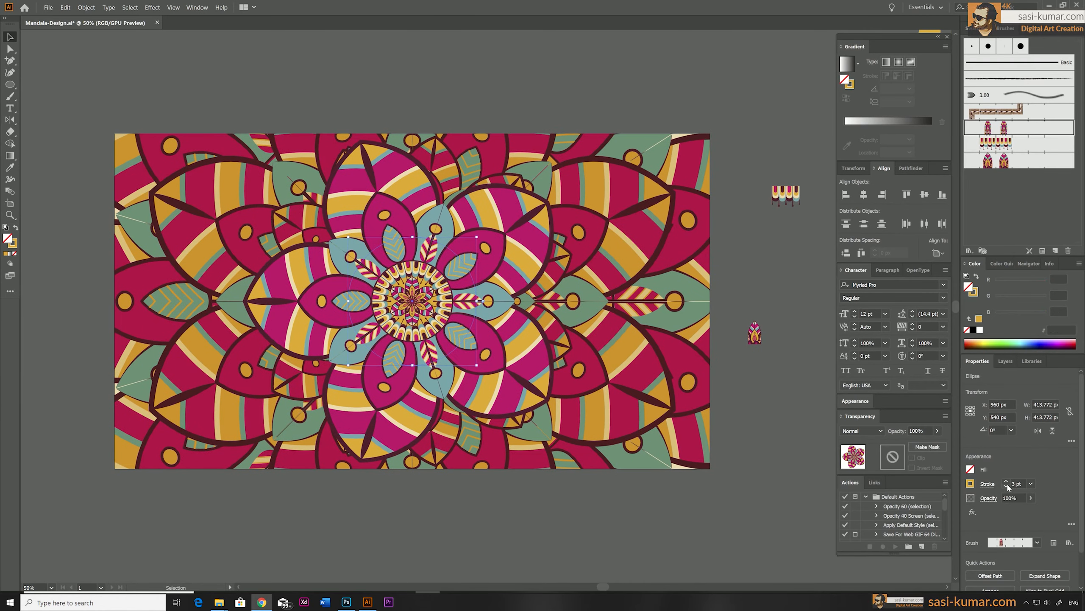
{"action": "left_click", "coordinate": [1007, 486]}
{"action": "left_click", "coordinate": [1007, 487]}
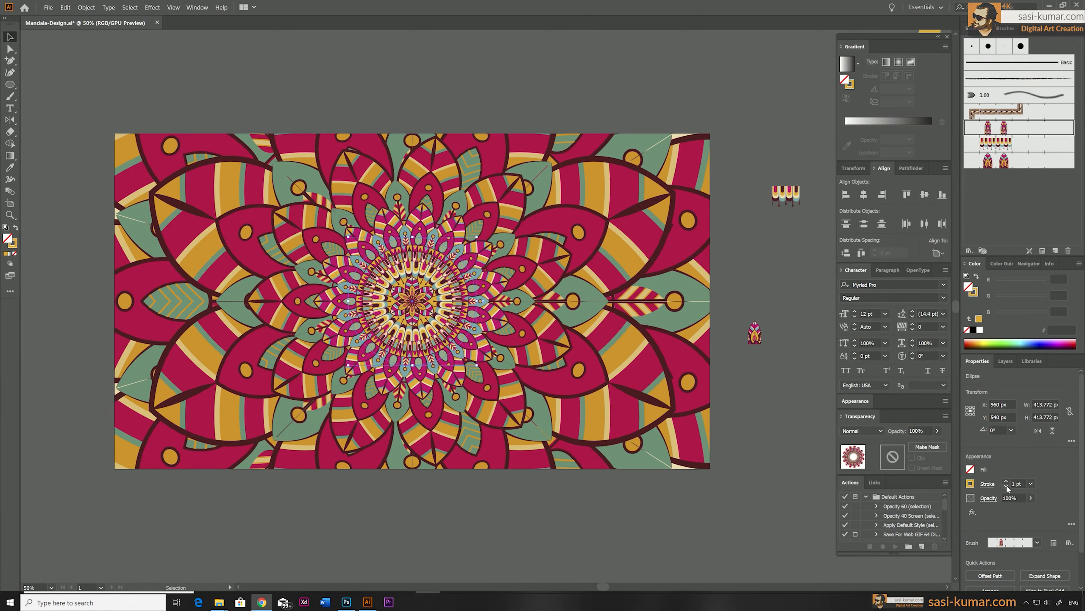
{"action": "left_click", "coordinate": [1007, 487]}
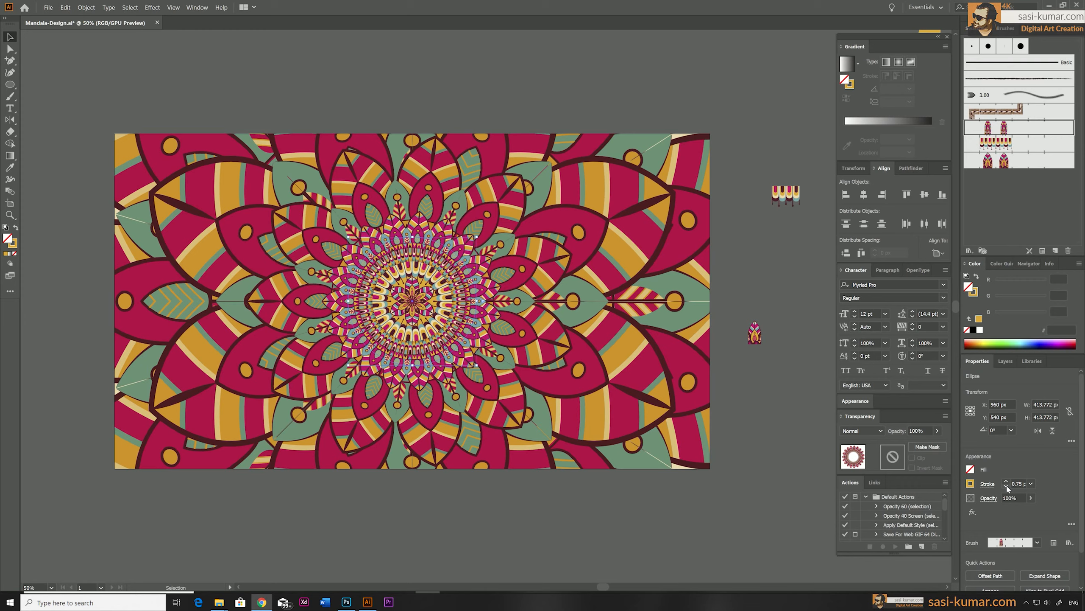
{"action": "left_click", "coordinate": [1007, 481]}
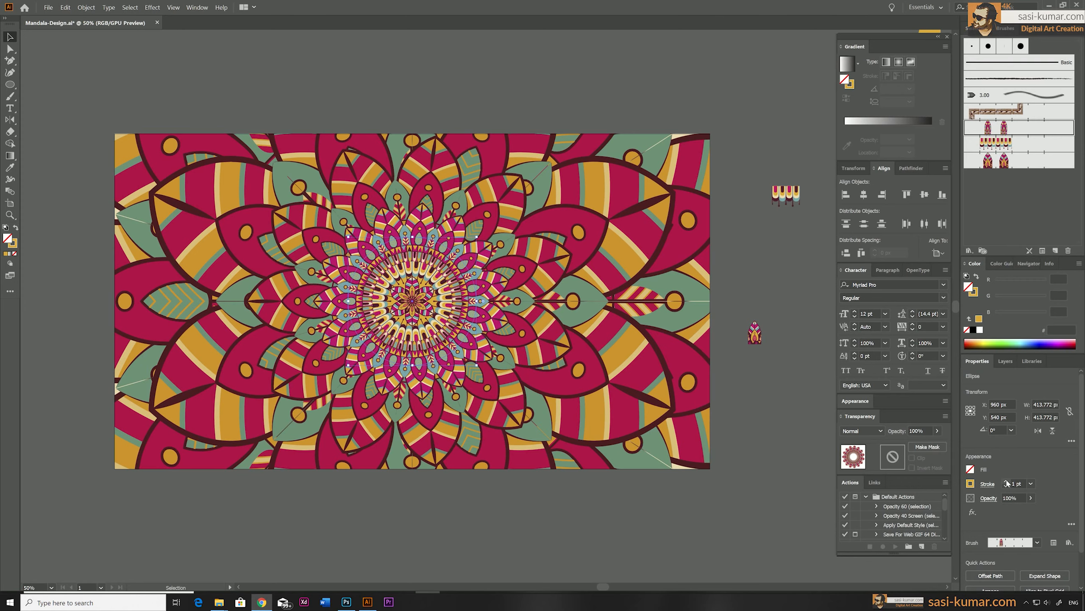
Delete the two leftover source motifs beside the artboard, leaving only the mandala artwork.
{"action": "left_click", "coordinate": [420, 60]}
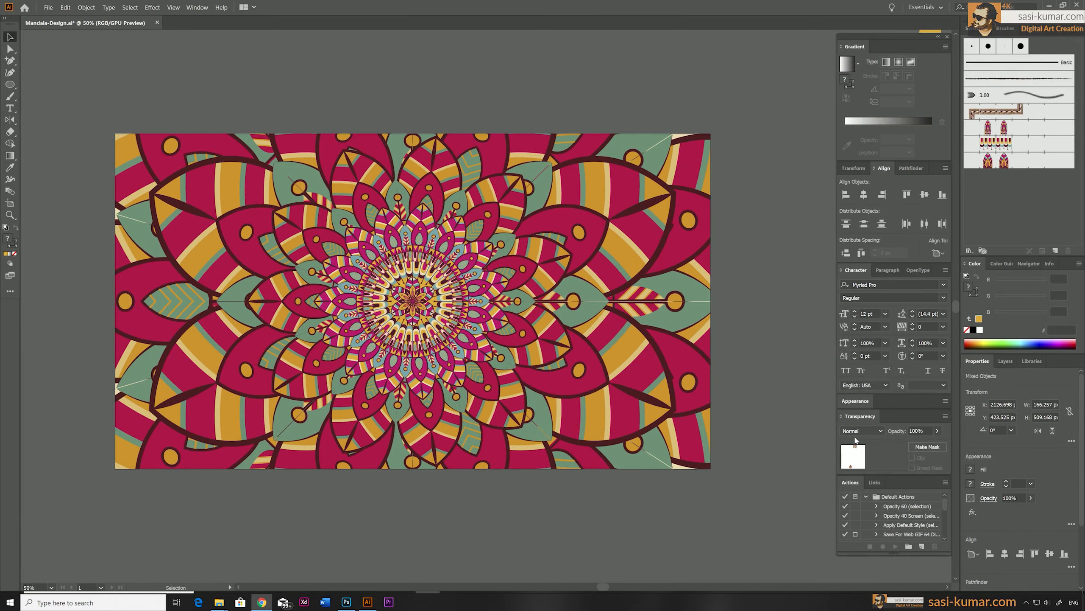
{"action": "key", "text": "ctrl+plus"}
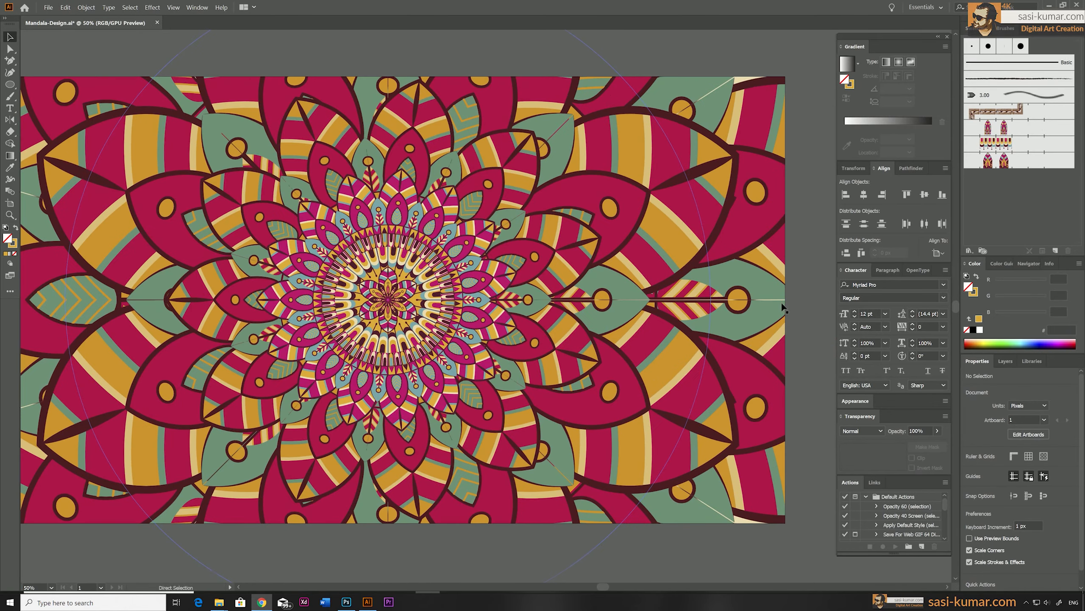
{"action": "left_click_drag", "start_coordinate": [565, 336], "coordinate": [606, 321]}
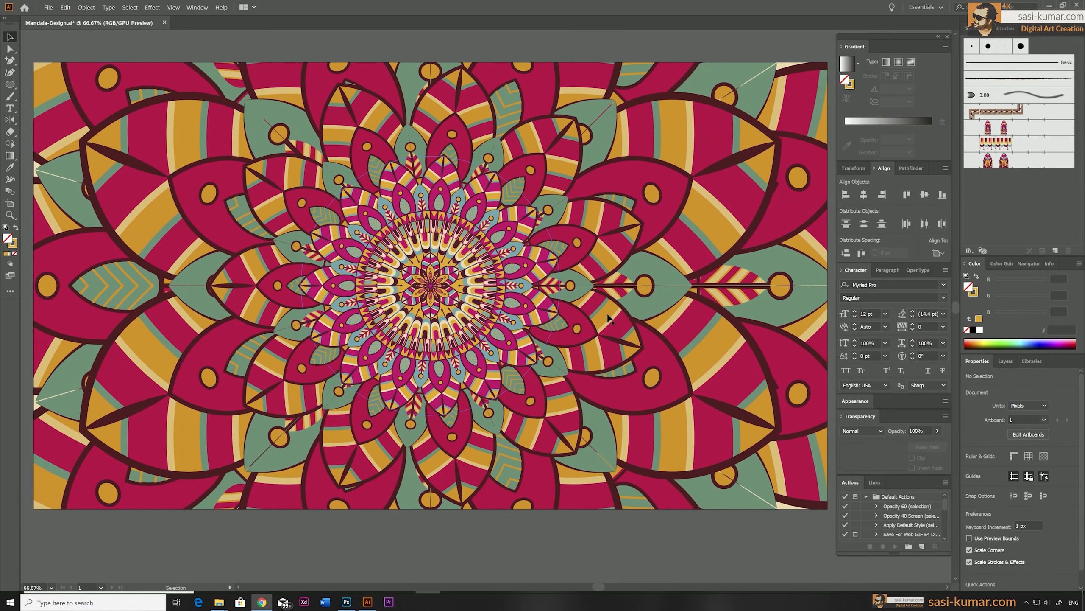